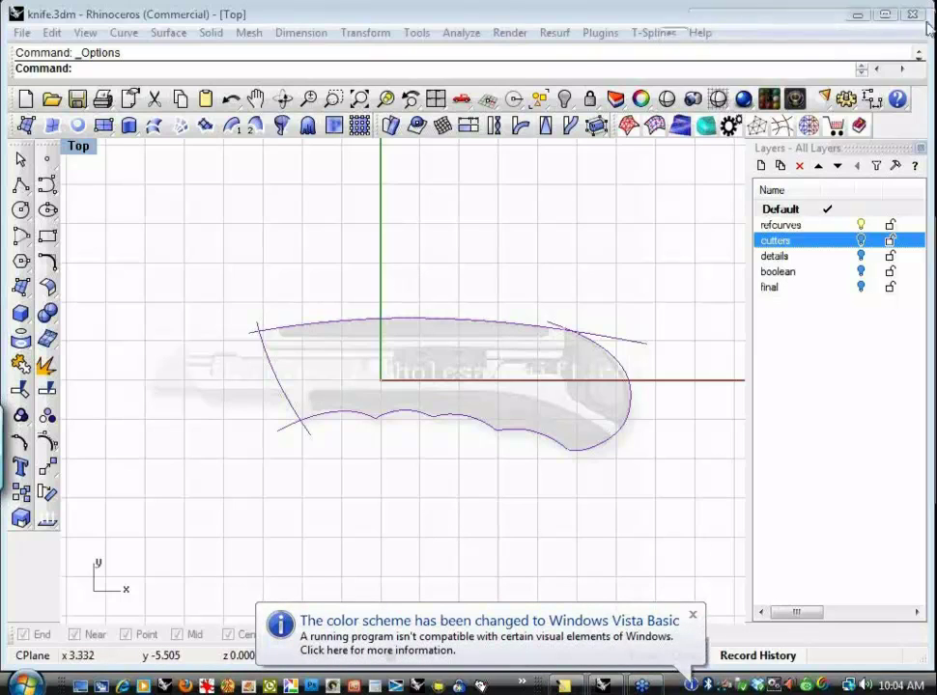
pyautogui.click(692, 615)
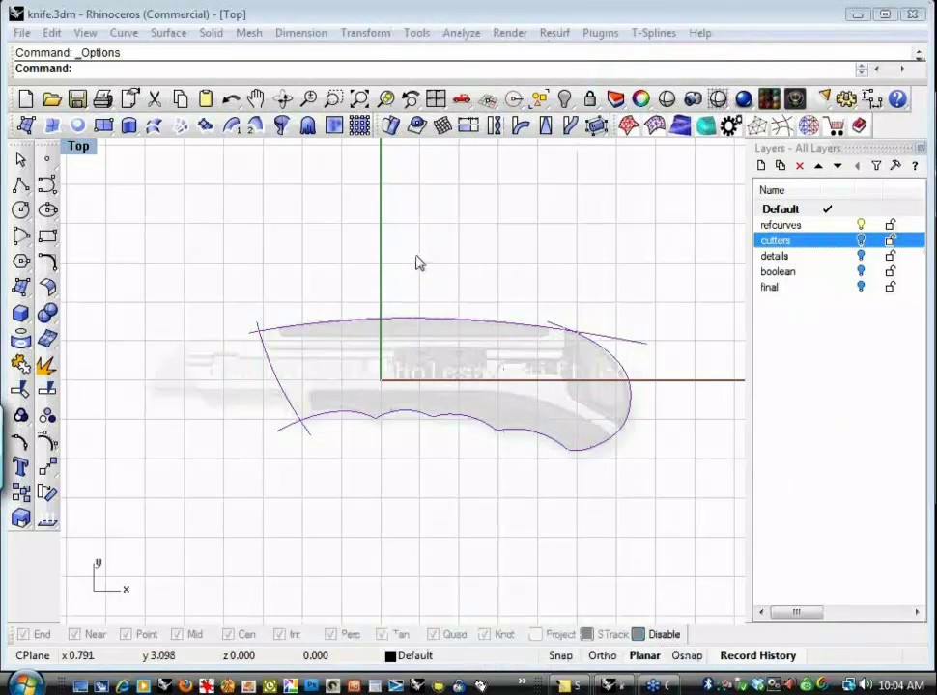
pyautogui.moveTo(410, 264); pyautogui.dragTo(352, 261, button='right')
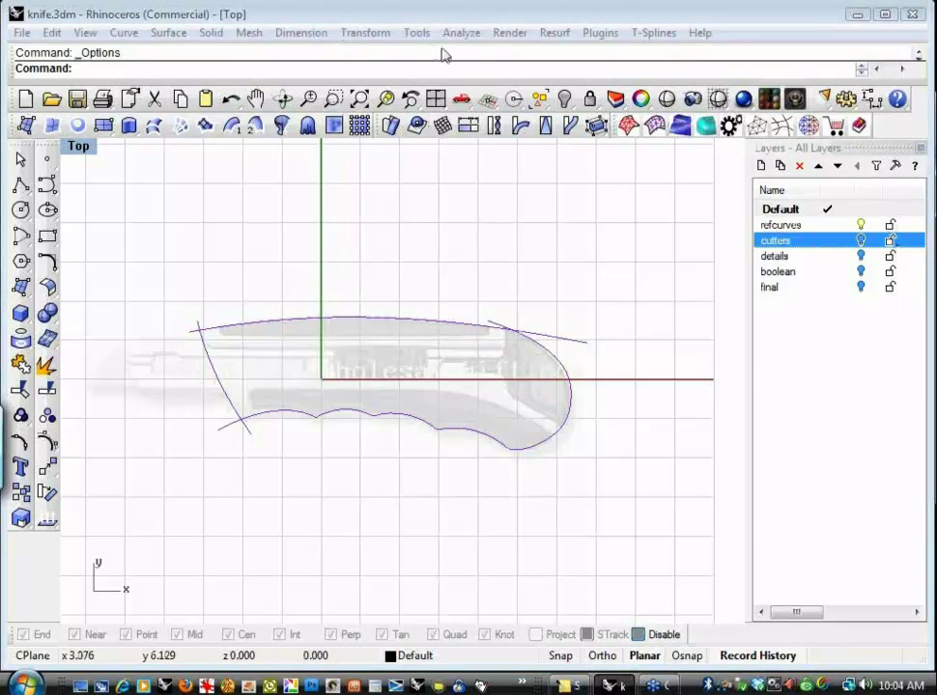
pyautogui.moveTo(469, 238); pyautogui.dragTo(510, 230, button='right')
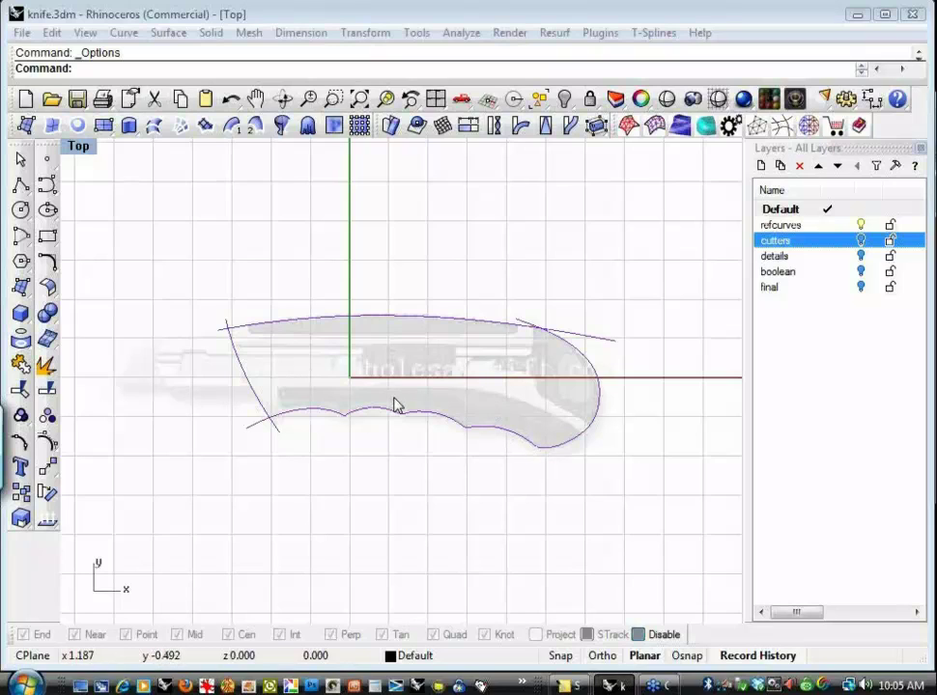
# Show the Container toolbar from the TSplines toolbar collection and place it clear of the knife outline
pyautogui.click(421, 34)
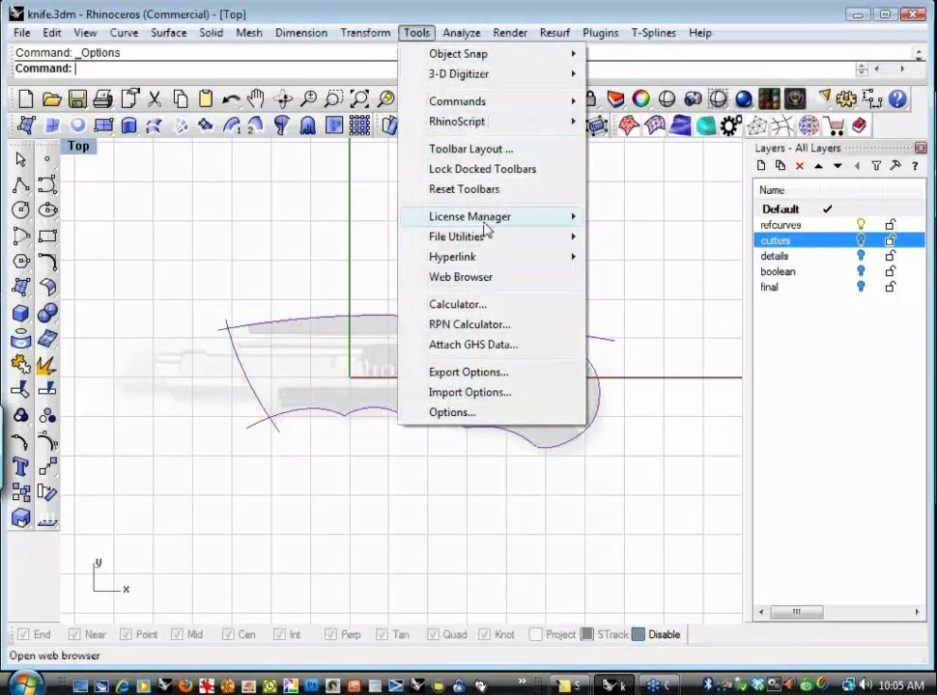
pyautogui.click(466, 151)
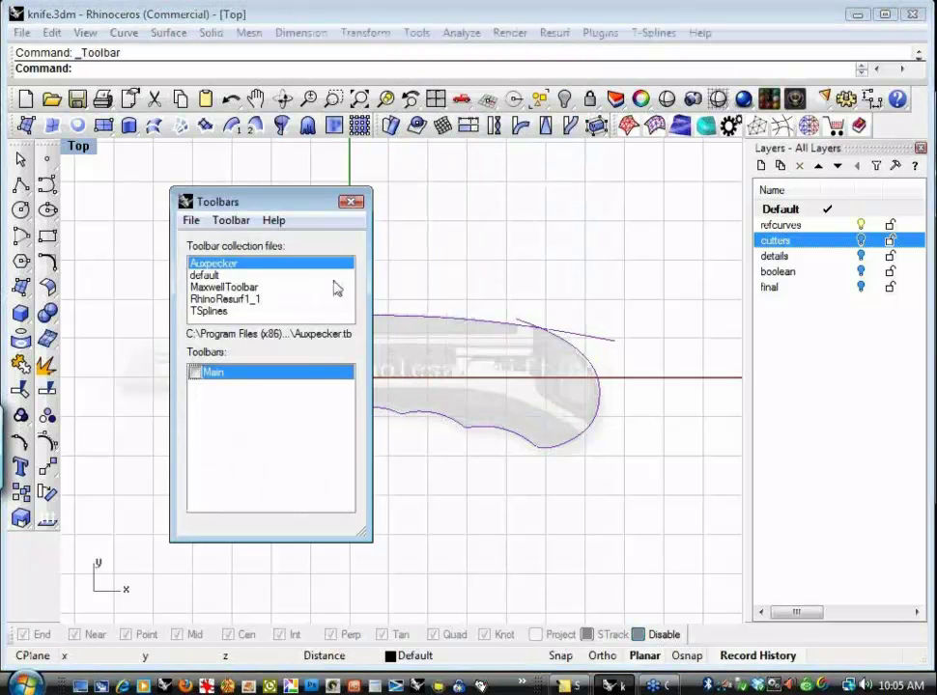
pyautogui.click(208, 311)
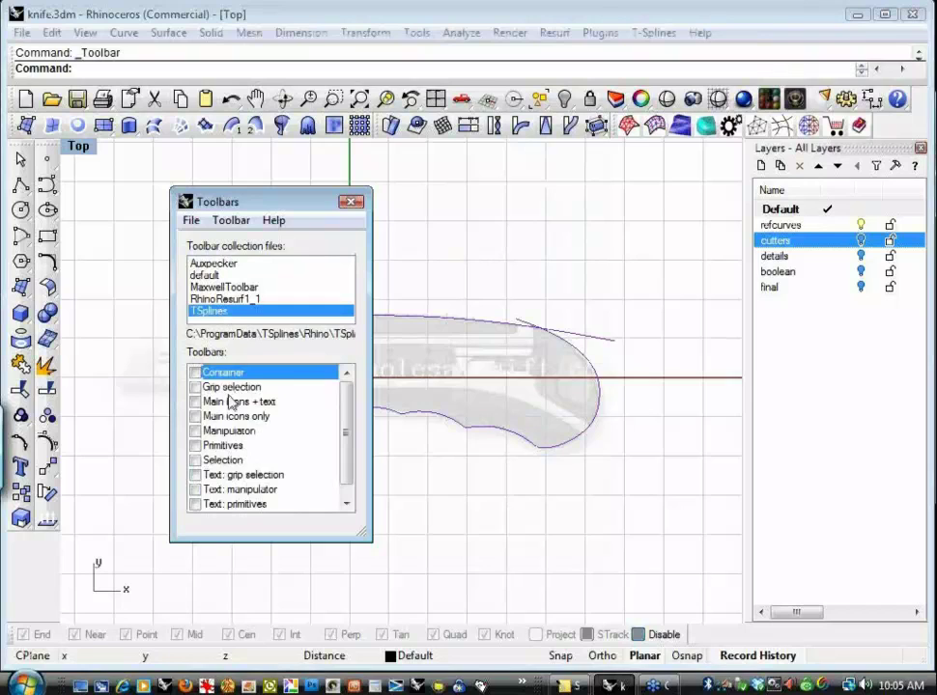
pyautogui.click(196, 371)
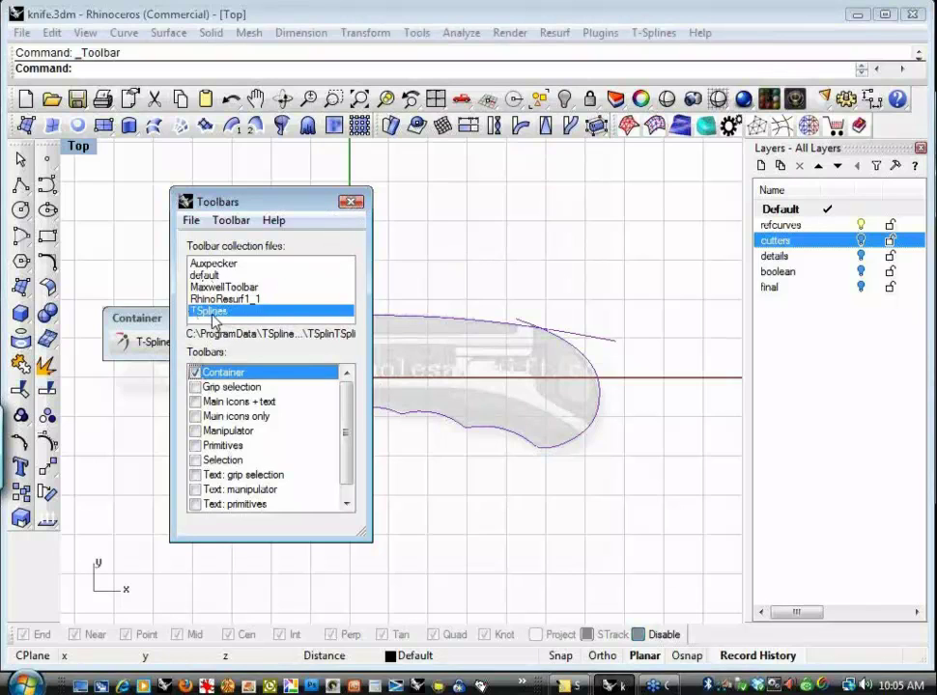
pyautogui.click(352, 202)
pyautogui.moveTo(257, 327); pyautogui.dragTo(225, 171)
# Detach the Main icons + text T-Splines toolbar as a floating toolbar
pyautogui.click(248, 187)
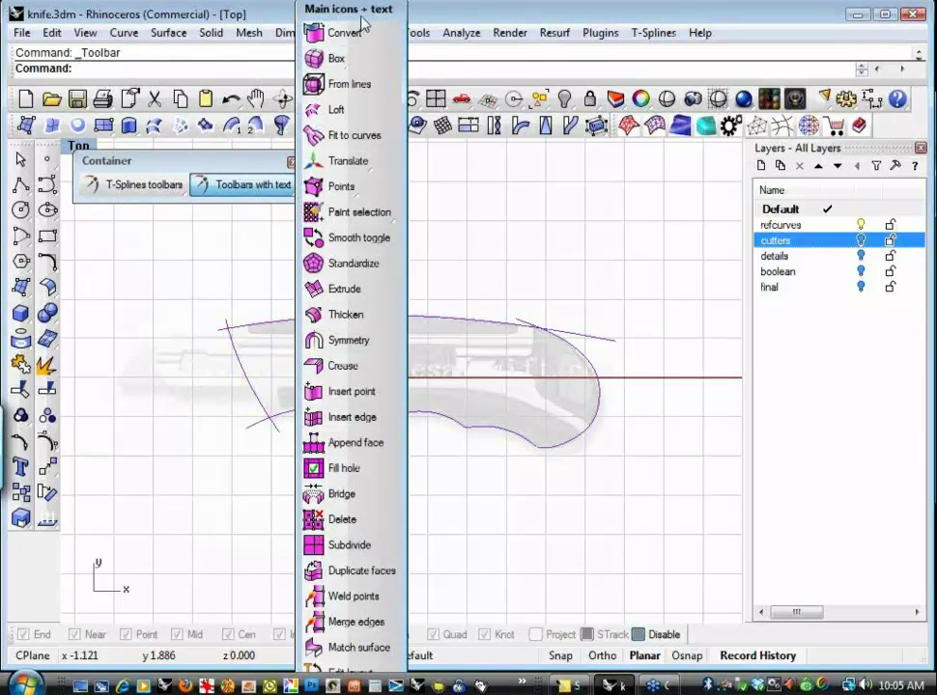
pyautogui.moveTo(364, 22); pyautogui.dragTo(412, 133)
pyautogui.moveTo(453, 208); pyautogui.dragTo(659, 167)
pyautogui.moveTo(621, 432); pyautogui.dragTo(657, 449, button='right')
pyautogui.scroll(2, 635, 435)
pyautogui.scroll(2, 585, 461)
pyautogui.scroll(-1, 657, 449)
# Place the Main icons + text toolbar above the knife outline in a narrower six-row layout and close the Container toolbar
pyautogui.moveTo(650, 171); pyautogui.dragTo(333, 214)
pyautogui.moveTo(466, 547); pyautogui.dragTo(459, 589, button='right')
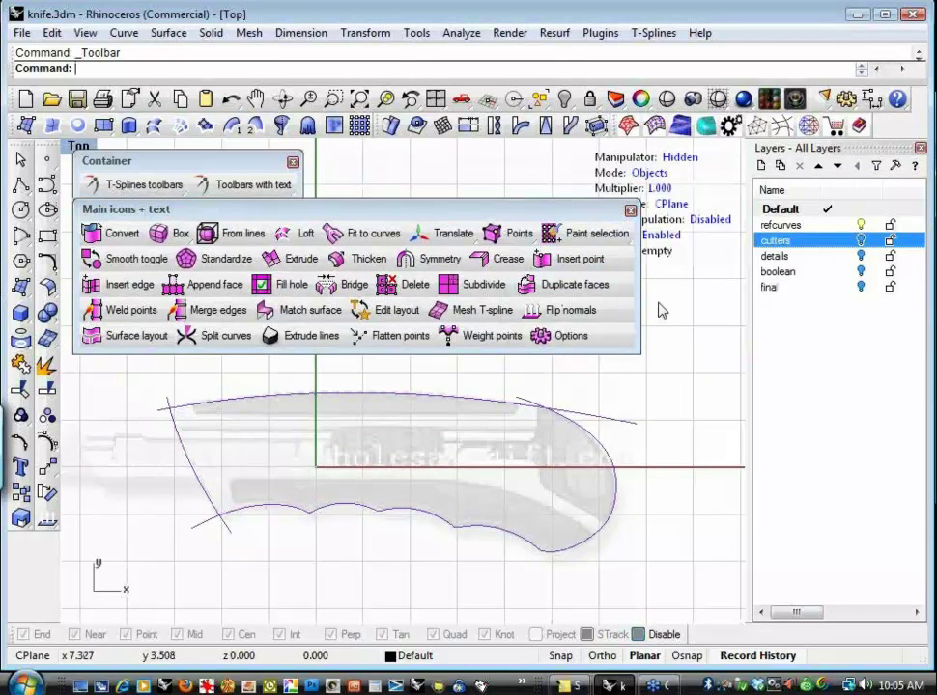
pyautogui.moveTo(638, 304); pyautogui.dragTo(565, 302)
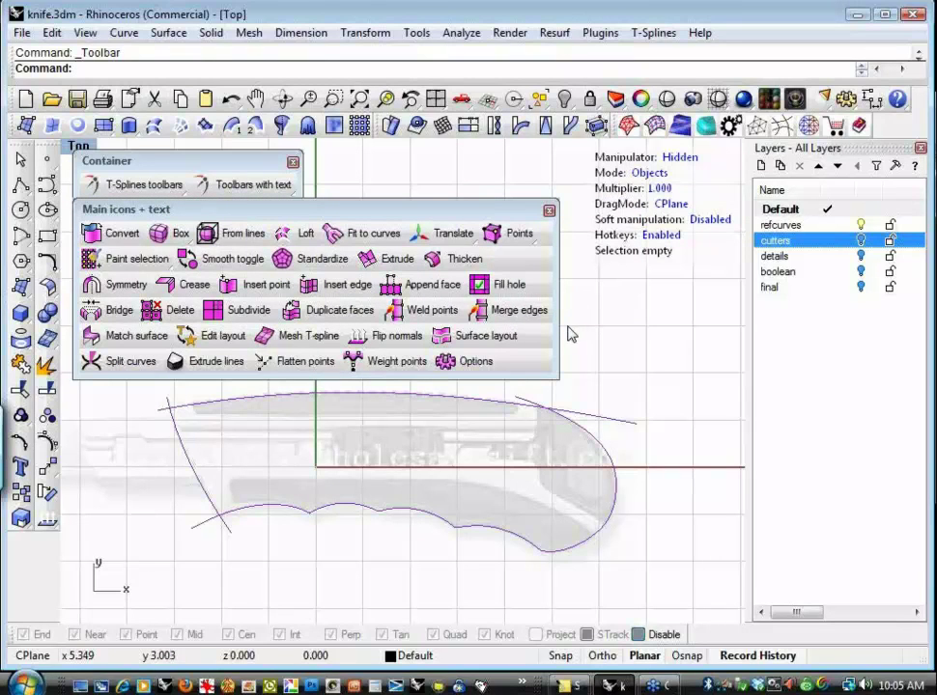
pyautogui.click(295, 162)
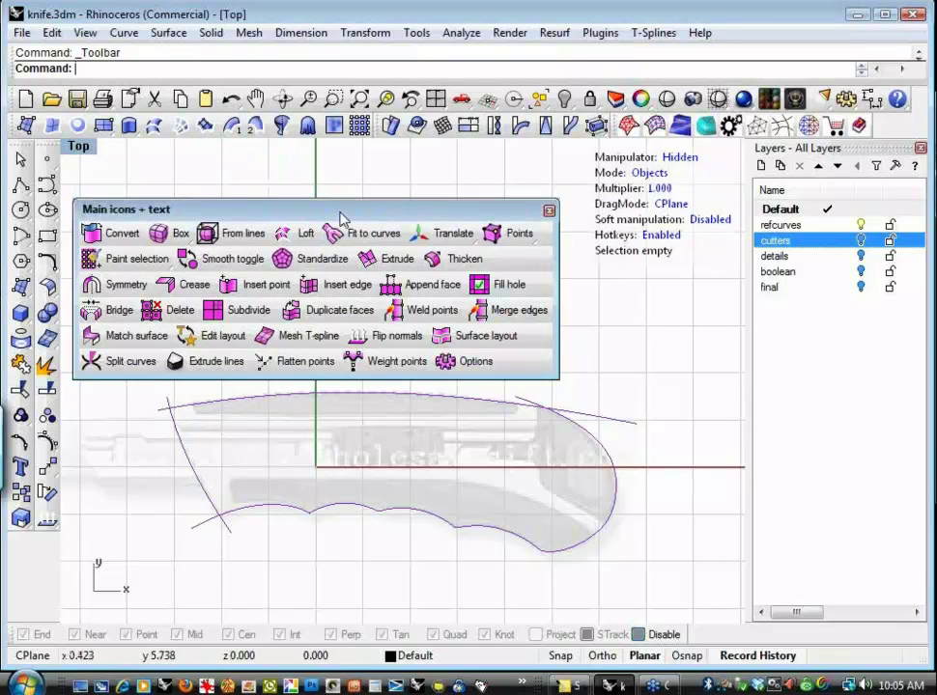
pyautogui.moveTo(341, 215); pyautogui.dragTo(341, 182)
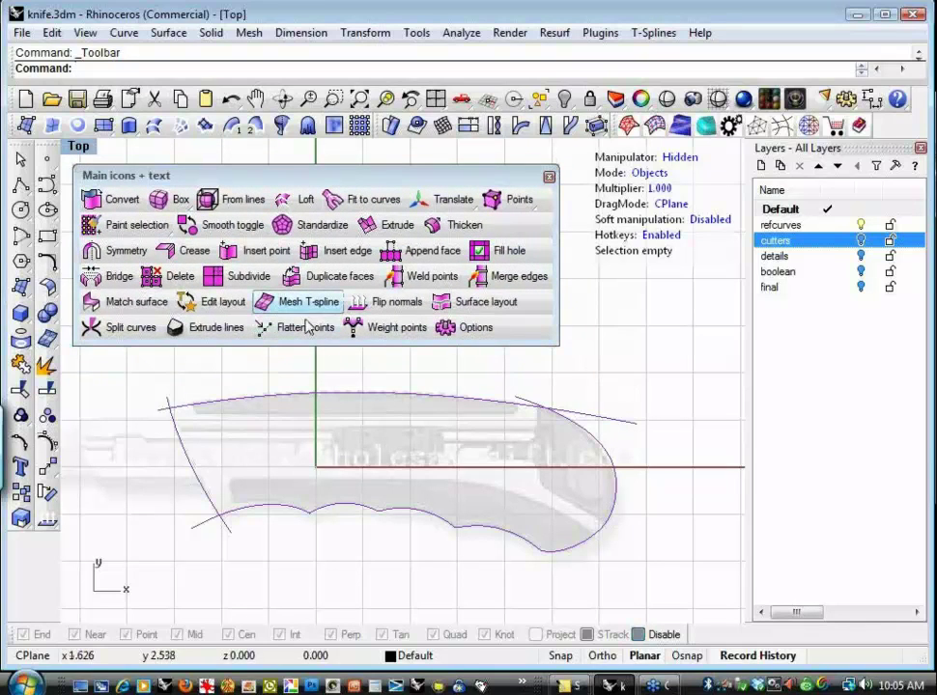
# Append a four-point T-spline face at the outline's upper front corner, ending on the top curve at about x -1.0, y 1.5
pyautogui.click(422, 254)
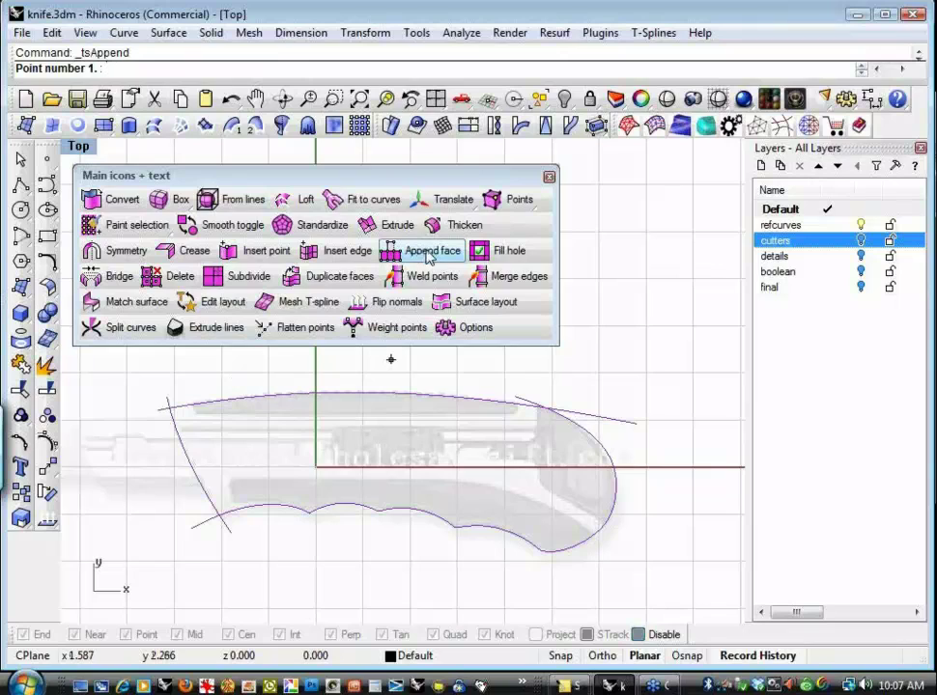
pyautogui.click(171, 407)
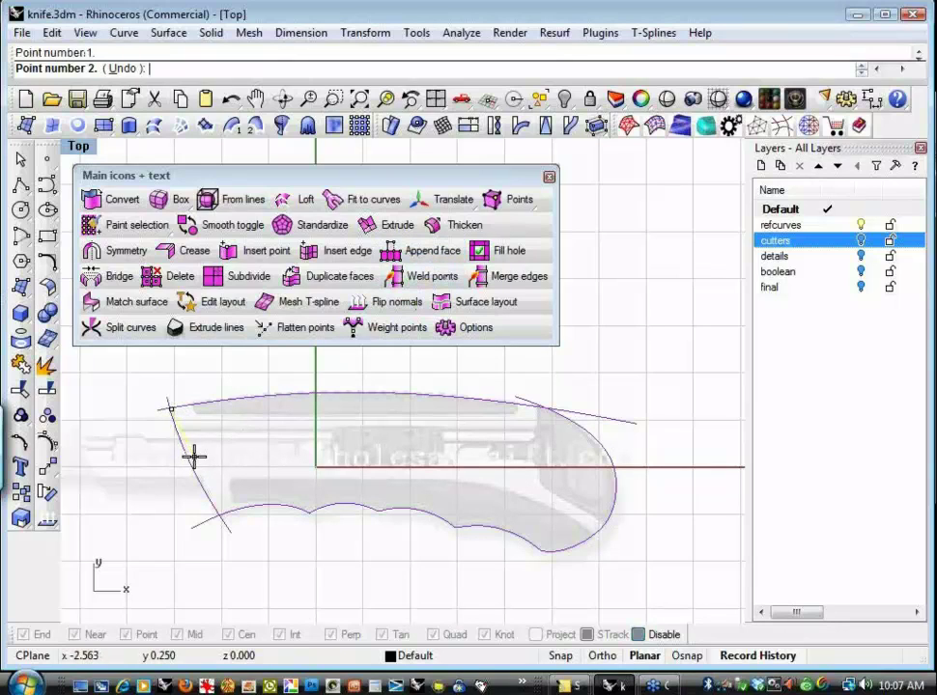
pyautogui.click(193, 463)
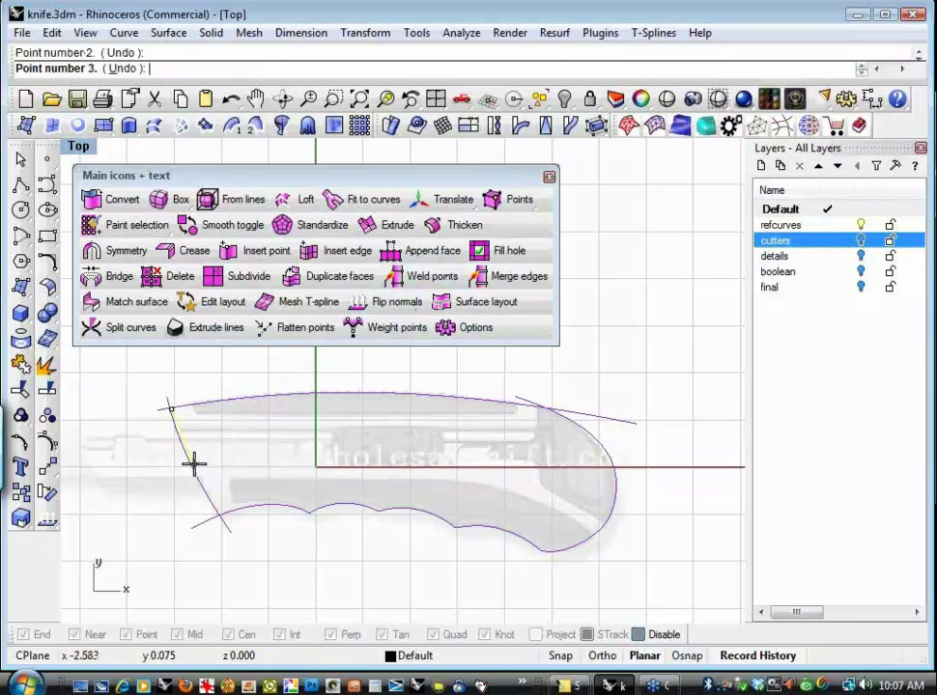
pyautogui.click(271, 454)
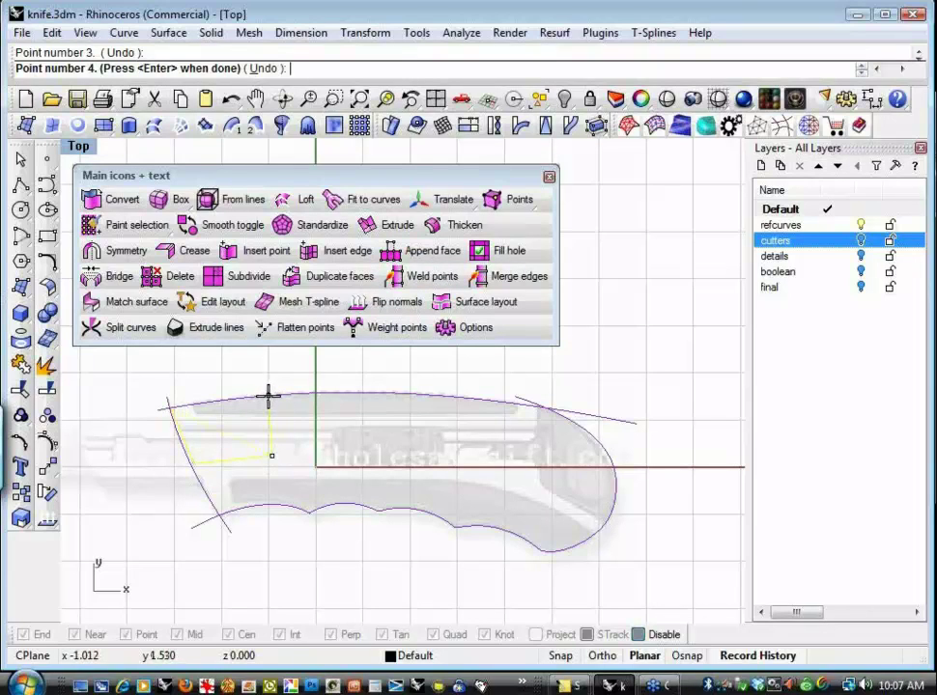
pyautogui.click(269, 395)
pyautogui.press('Return')
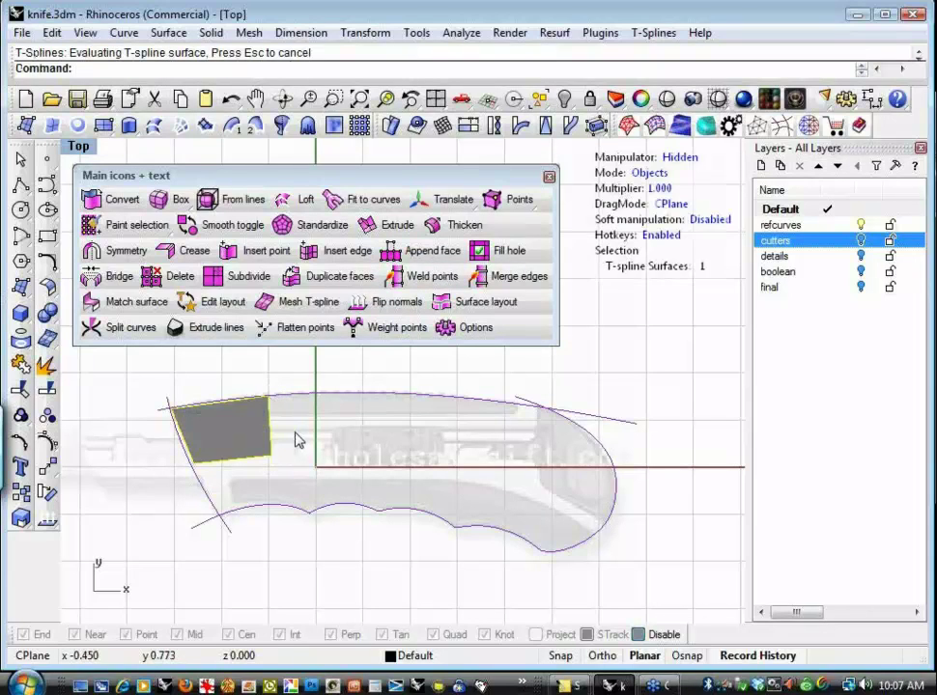
pyautogui.click(297, 441)
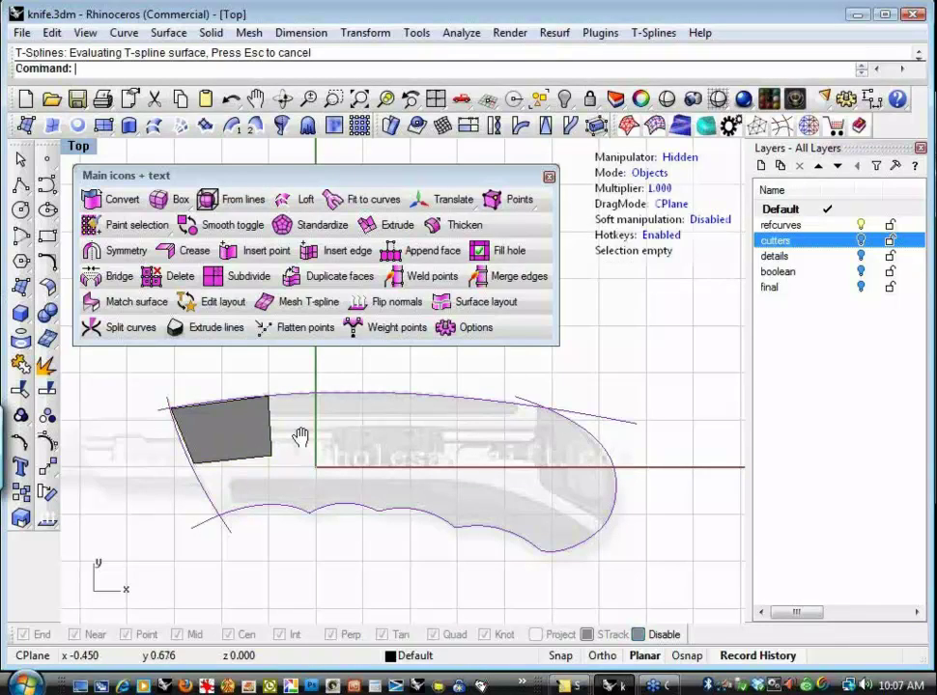
# Extrude the face's rear edge along the top curve with the Translate manipulator to add a second face
pyautogui.moveTo(301, 437); pyautogui.dragTo(339, 456, button='right')
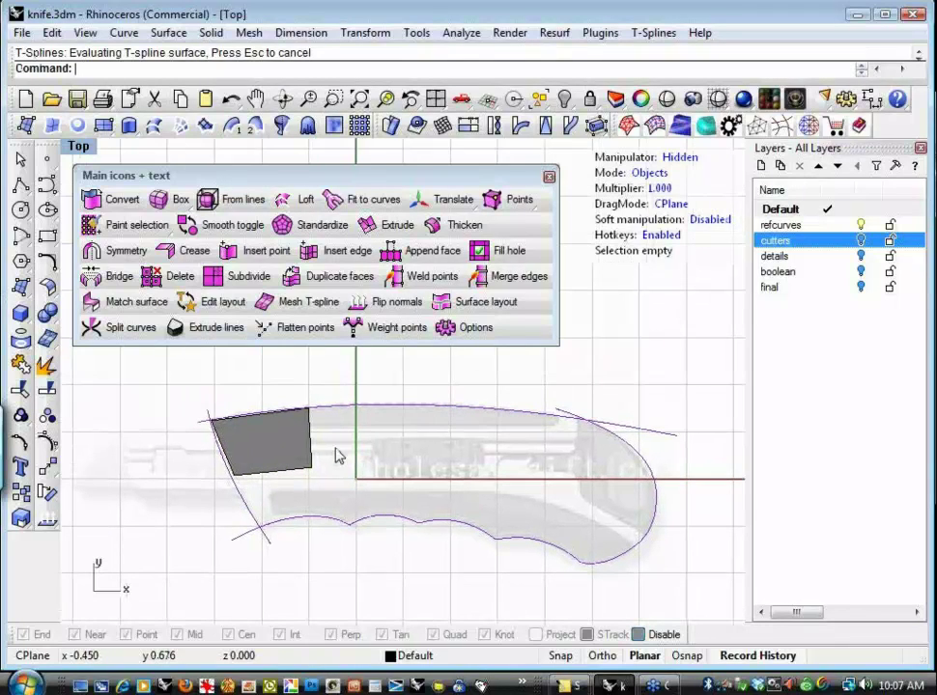
pyautogui.hotkey('ctrl', 'a')
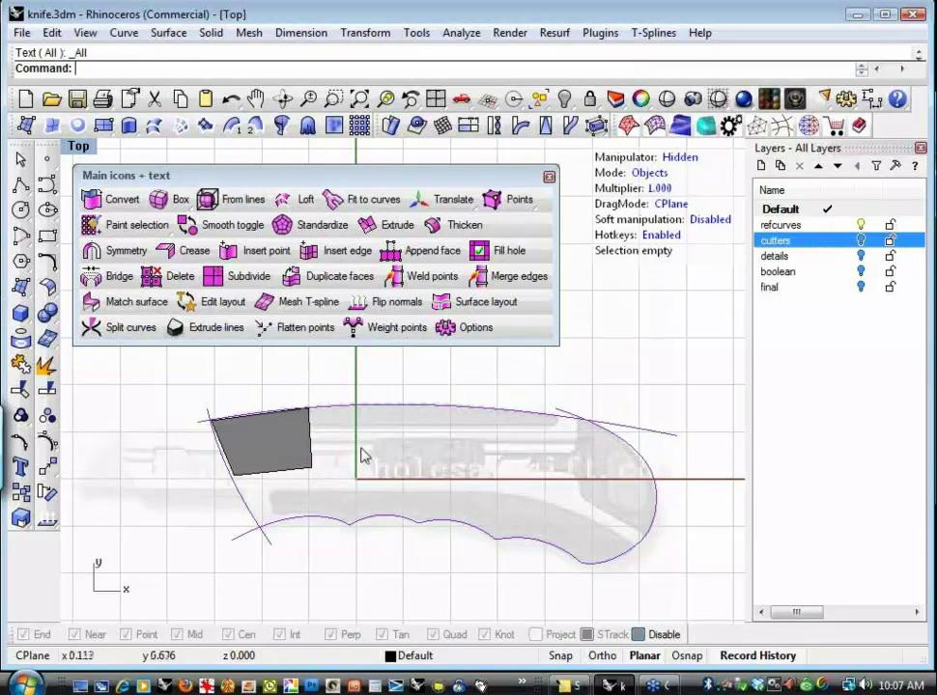
pyautogui.scroll(2, 319, 447)
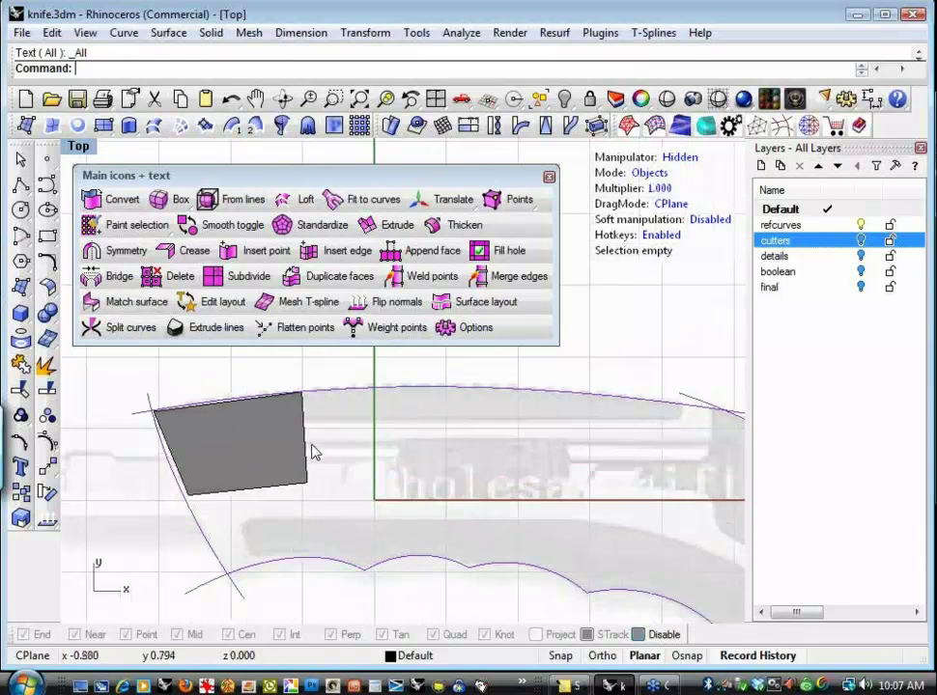
pyautogui.keyDown('ctrl'); pyautogui.keyDown('shift'); pyautogui.click(307, 449); pyautogui.keyUp('shift'); pyautogui.keyUp('ctrl')
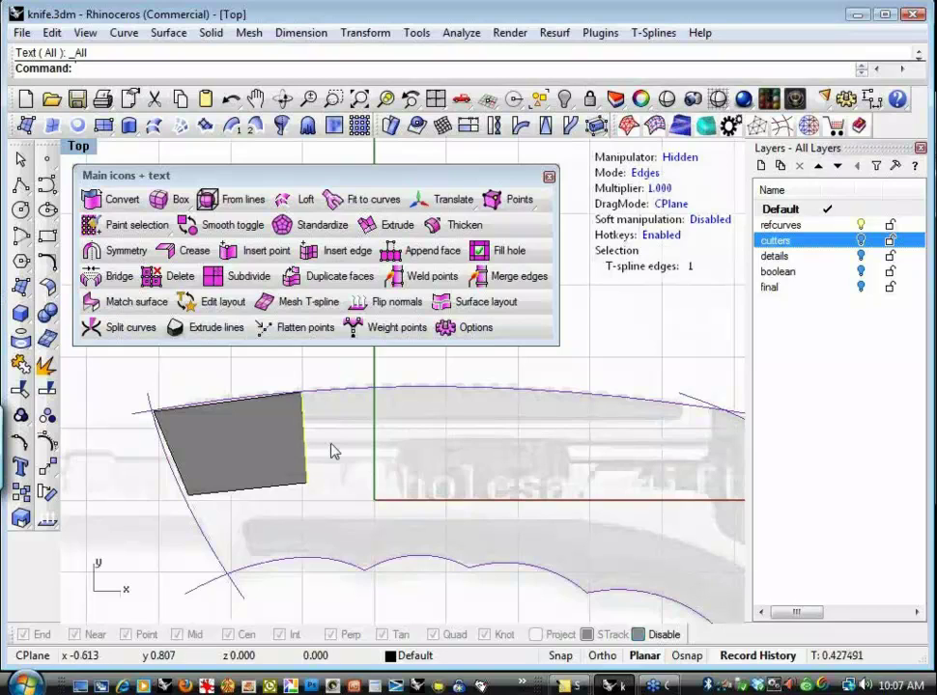
pyautogui.press('w')
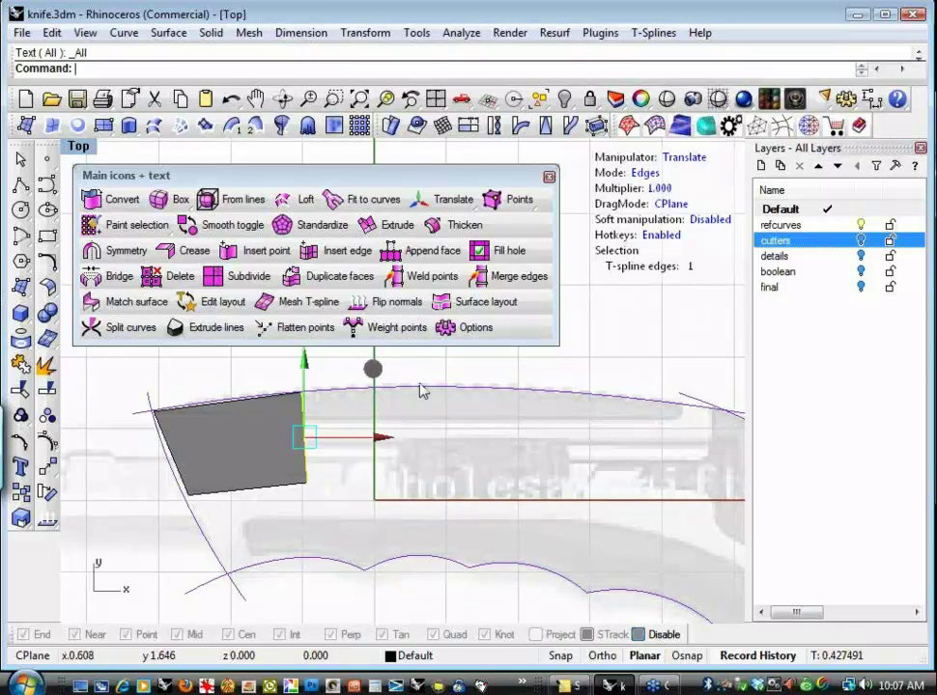
pyautogui.keyDown('alt'); pyautogui.moveTo(377, 372); pyautogui.dragTo(508, 372); pyautogui.keyUp('alt')
# Move the shared middle edge and the rear end edge farther back along the top curve to lengthen both faces
pyautogui.moveTo(595, 487); pyautogui.dragTo(493, 510, button='right')
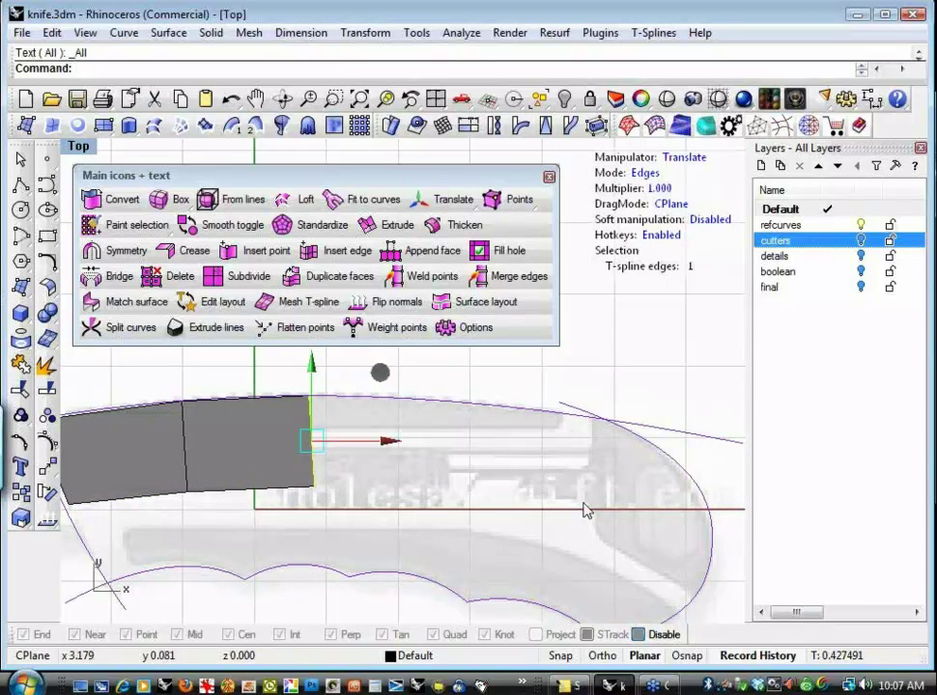
pyautogui.moveTo(375, 498); pyautogui.dragTo(441, 486, button='right')
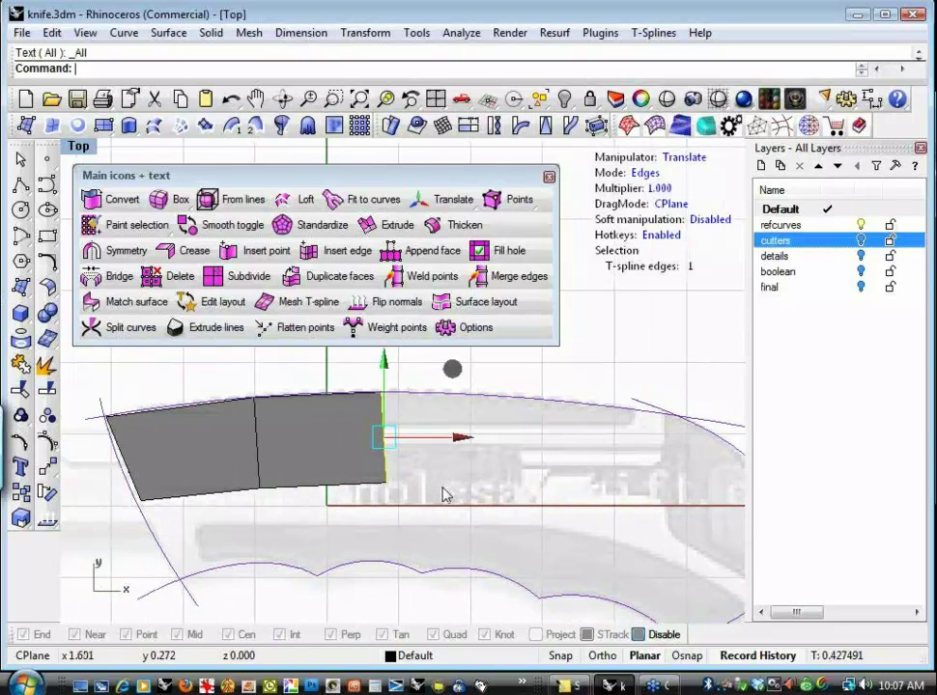
pyautogui.click(257, 454)
pyautogui.moveTo(326, 378); pyautogui.dragTo(364, 379)
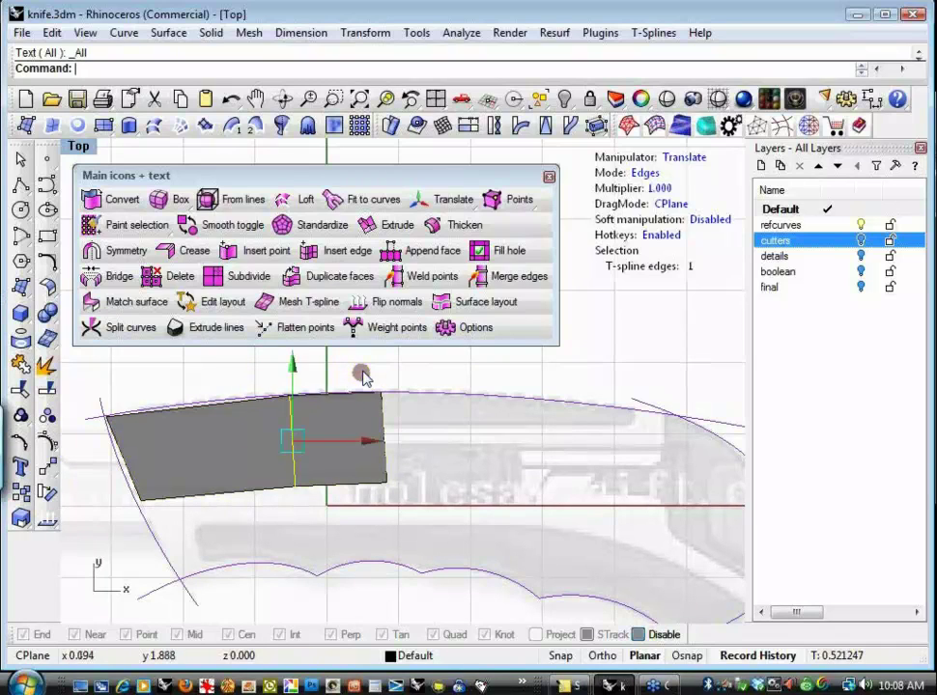
pyautogui.click(385, 431)
pyautogui.moveTo(458, 375); pyautogui.dragTo(512, 377)
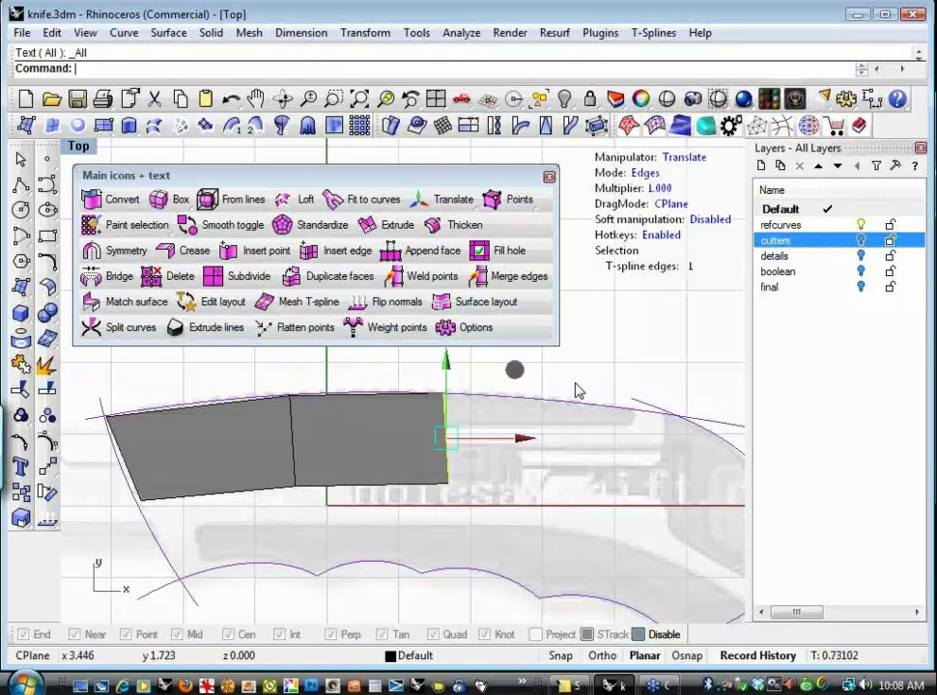
# Cycle the T-Splines selection mode through vertices, edges and faces, and select the vertex atop the shared edge in Verts mode
pyautogui.click(645, 174)
pyautogui.click(646, 175)
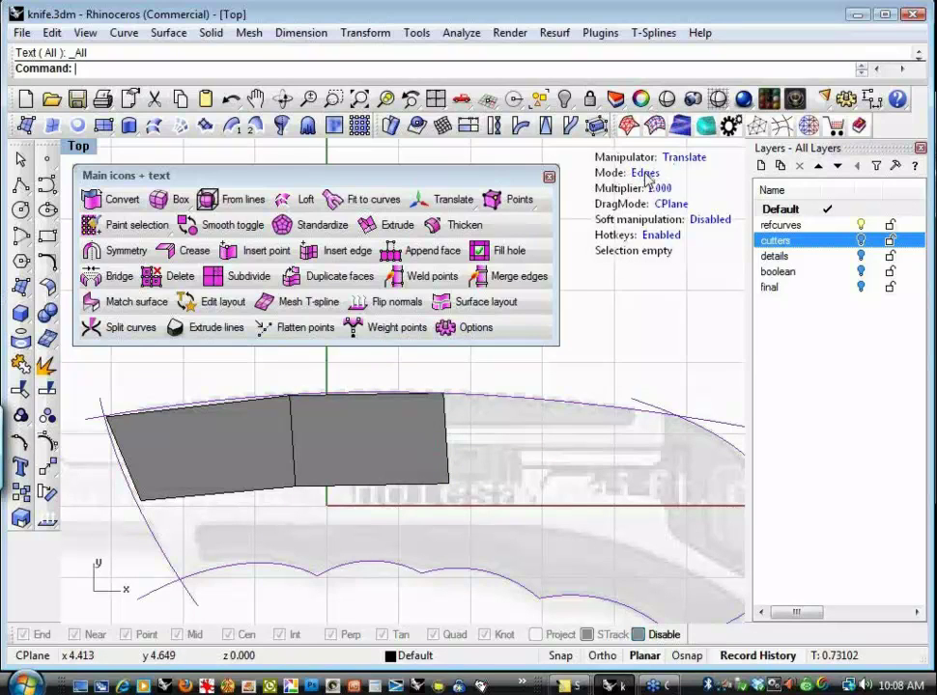
pyautogui.click(645, 176)
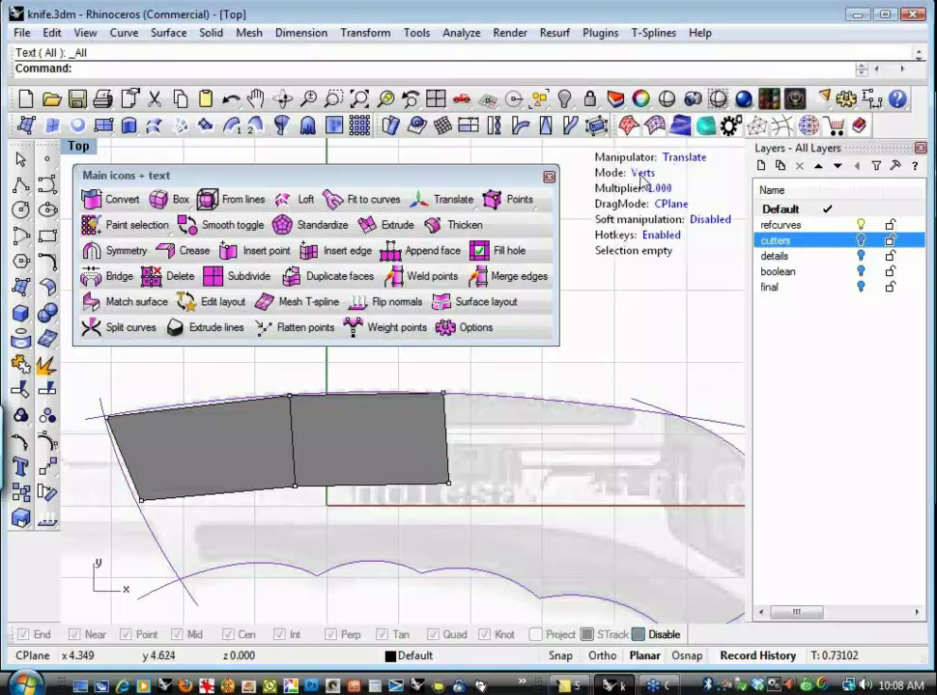
pyautogui.click(643, 177)
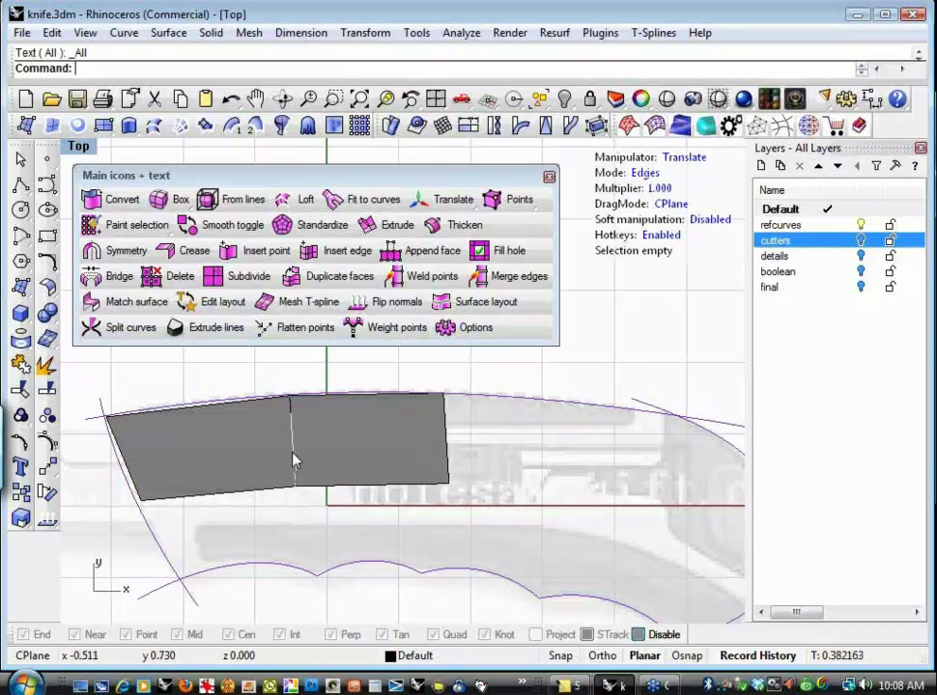
pyautogui.click(644, 173)
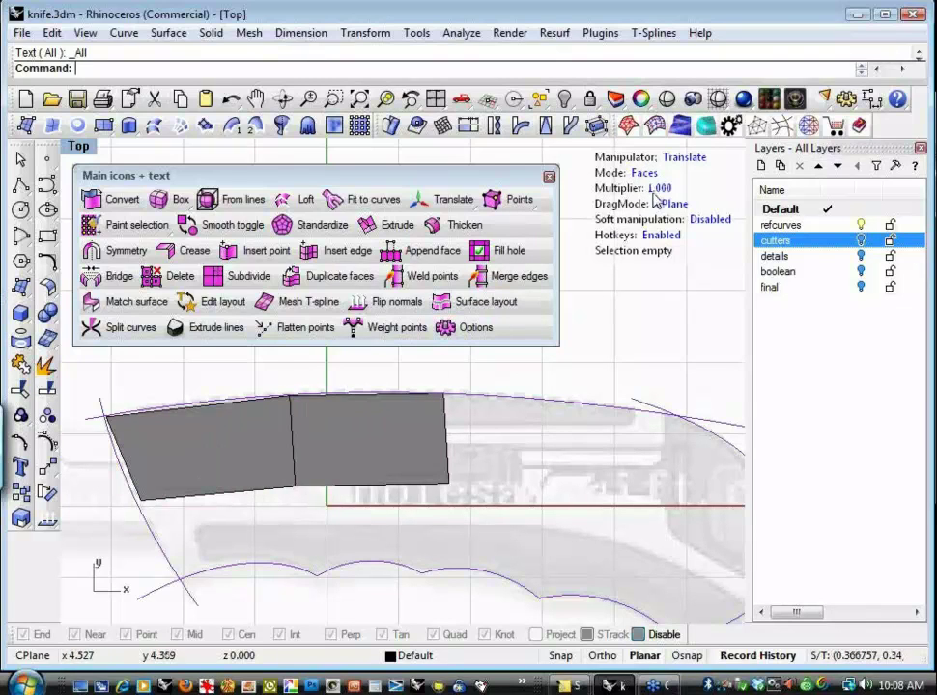
pyautogui.click(644, 173)
pyautogui.click(290, 395)
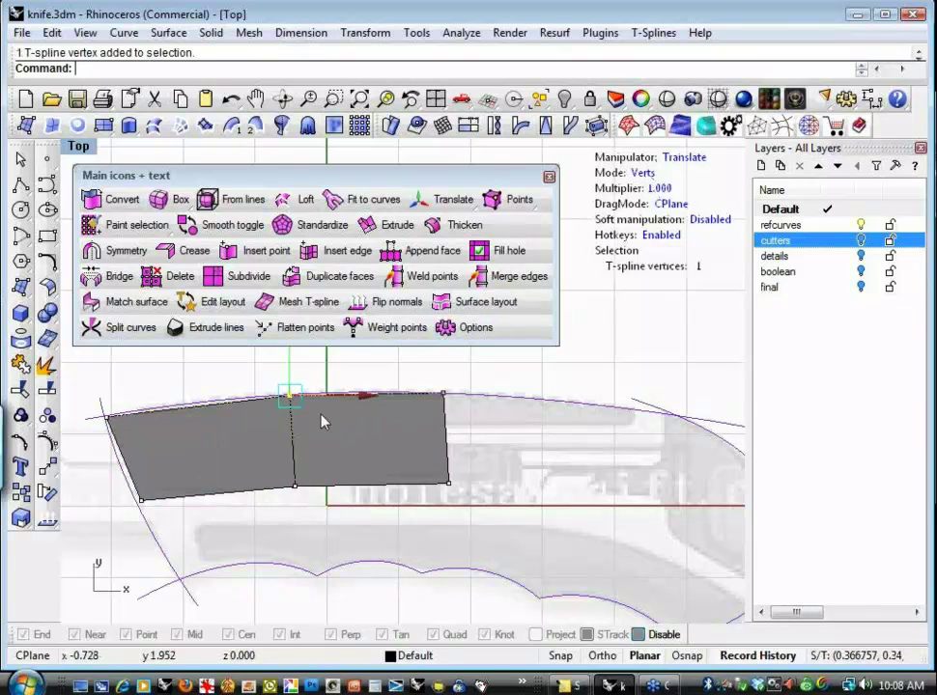
# Set the T-Splines selection mode to Objects and select the whole two-face mesh
pyautogui.click(644, 173)
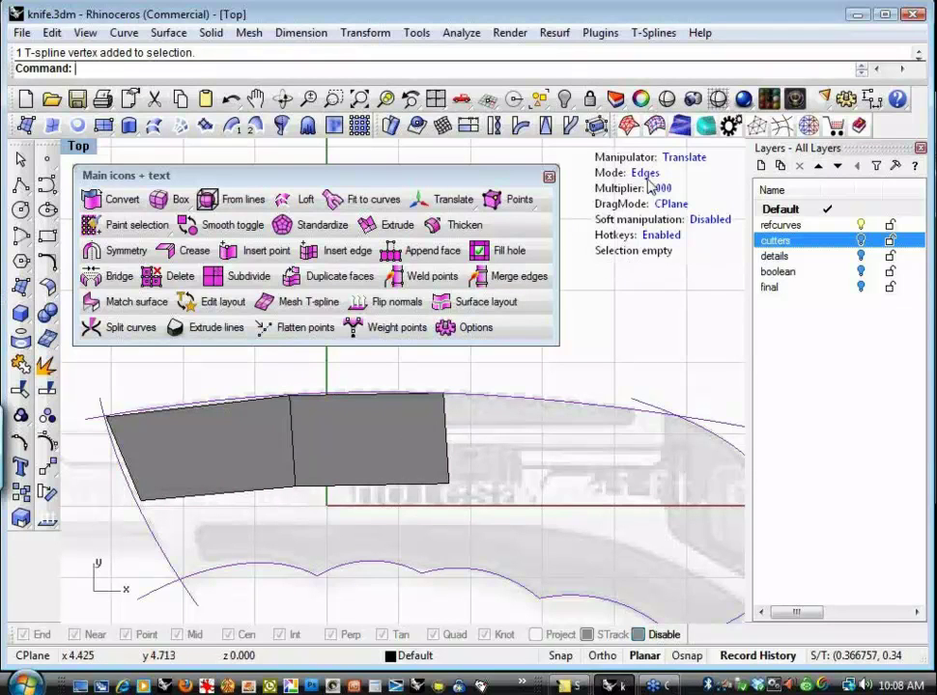
pyautogui.click(644, 173)
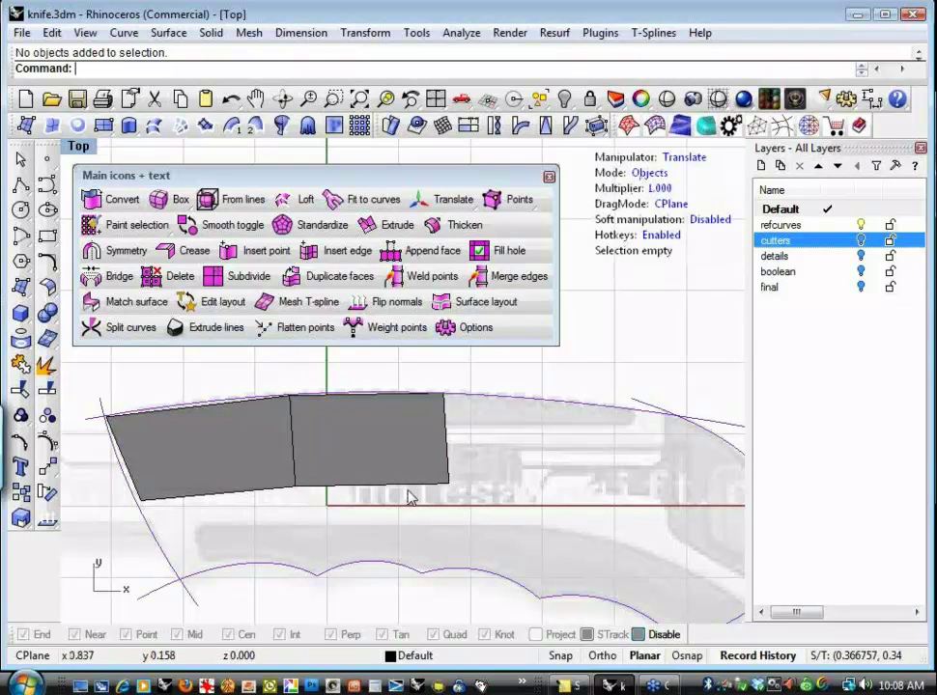
pyautogui.click(355, 440)
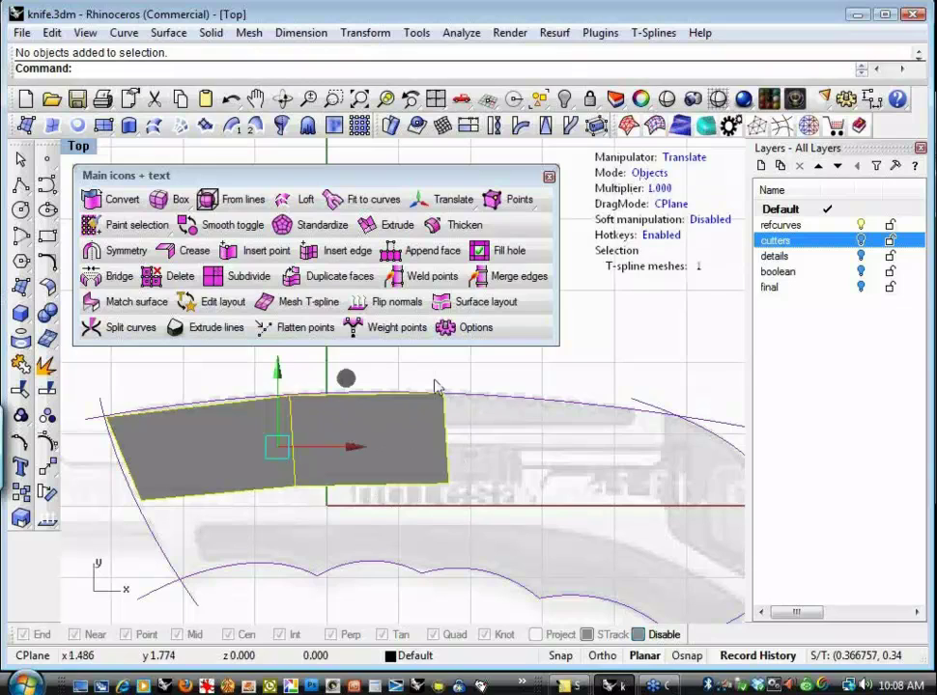
# Deselect the mesh and cycle the T-Splines manipulator type to Rotate and back to Translate
pyautogui.click(569, 365)
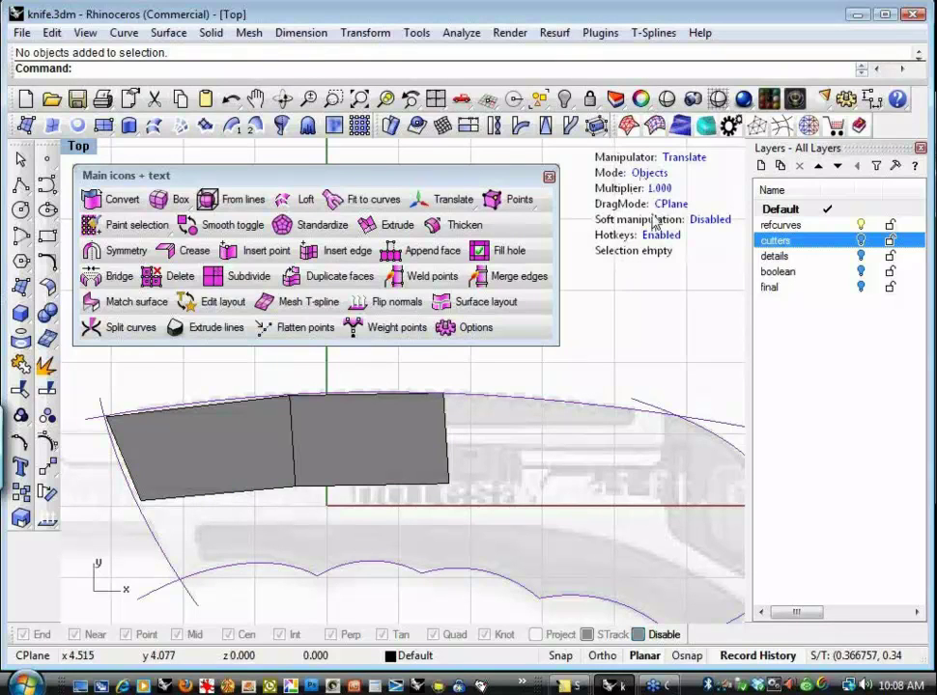
pyautogui.click(688, 158)
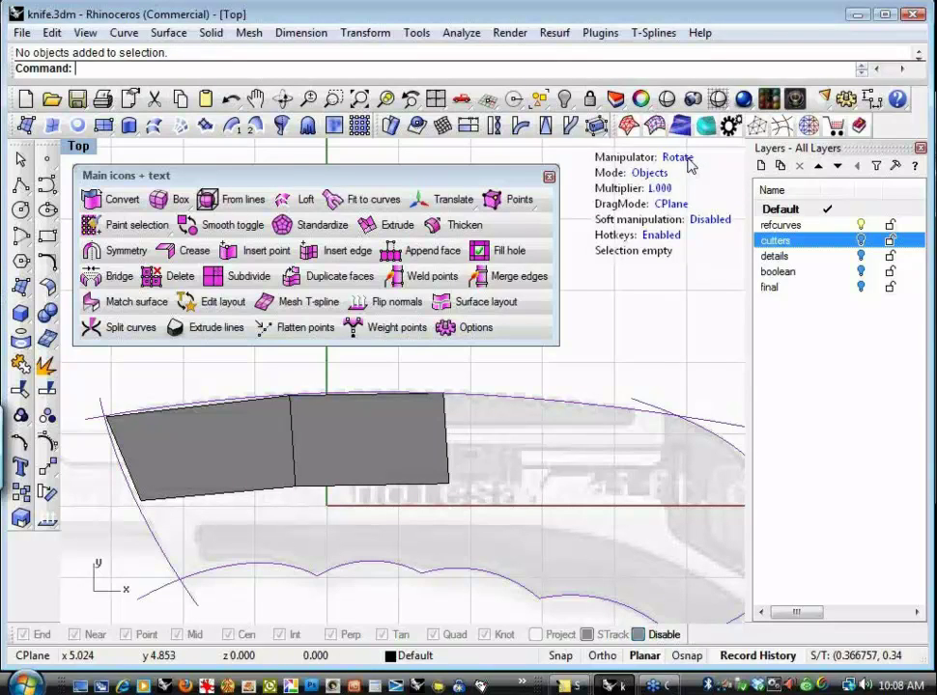
pyautogui.click(676, 157)
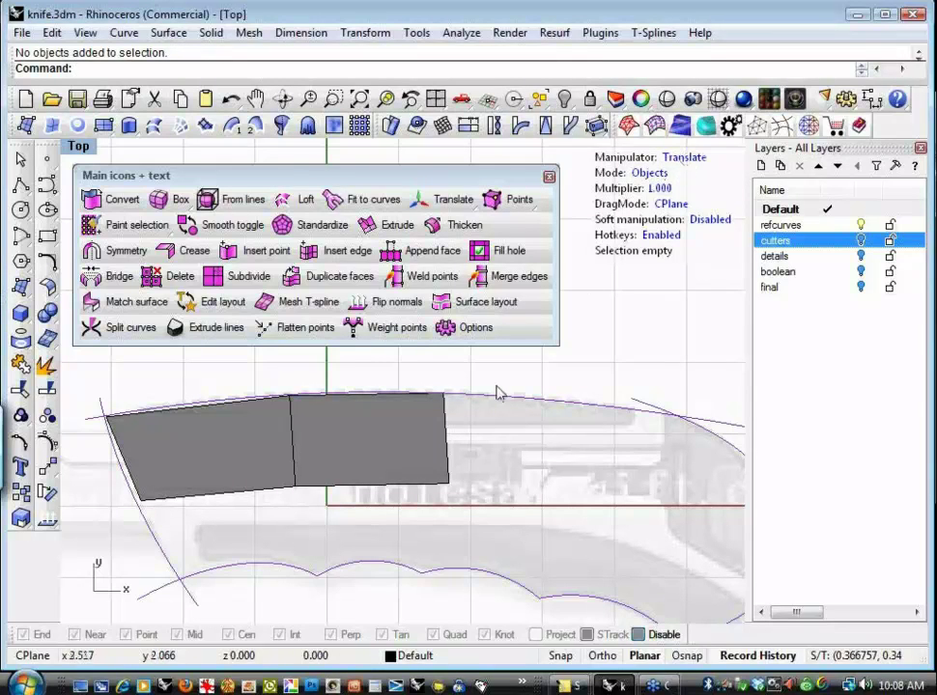
# Set the T-Splines selection mode to Edges and shift the mesh's rear end edge slightly forward along the top curve
pyautogui.click(647, 174)
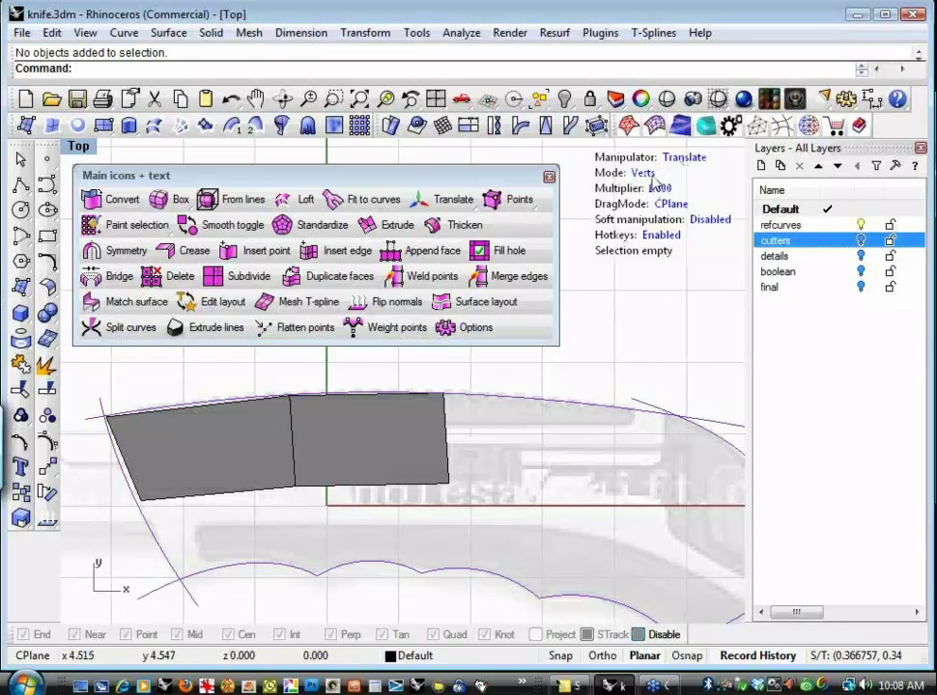
pyautogui.click(650, 177)
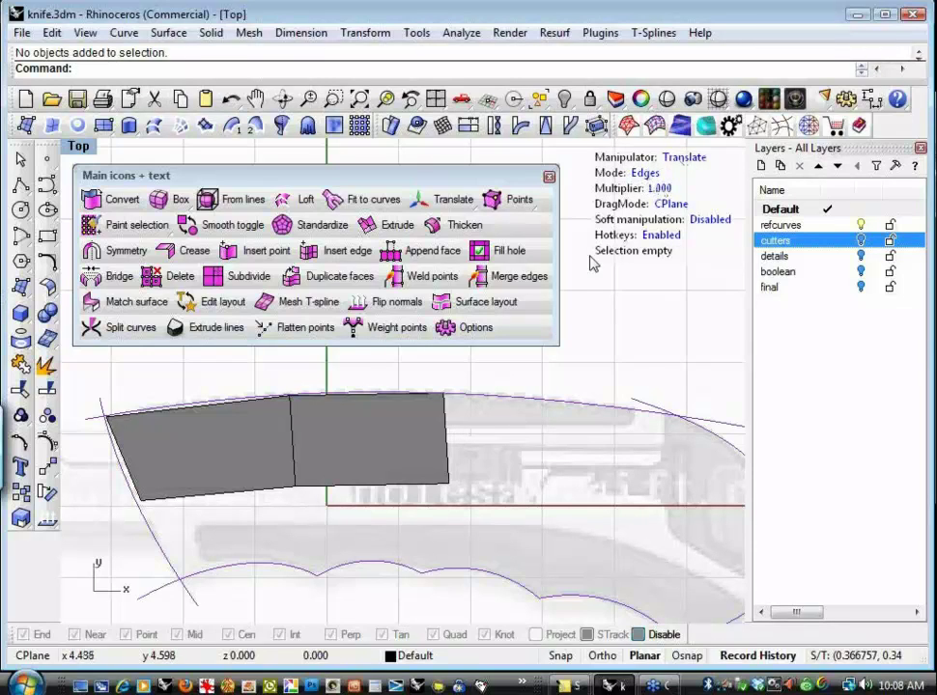
pyautogui.click(452, 438)
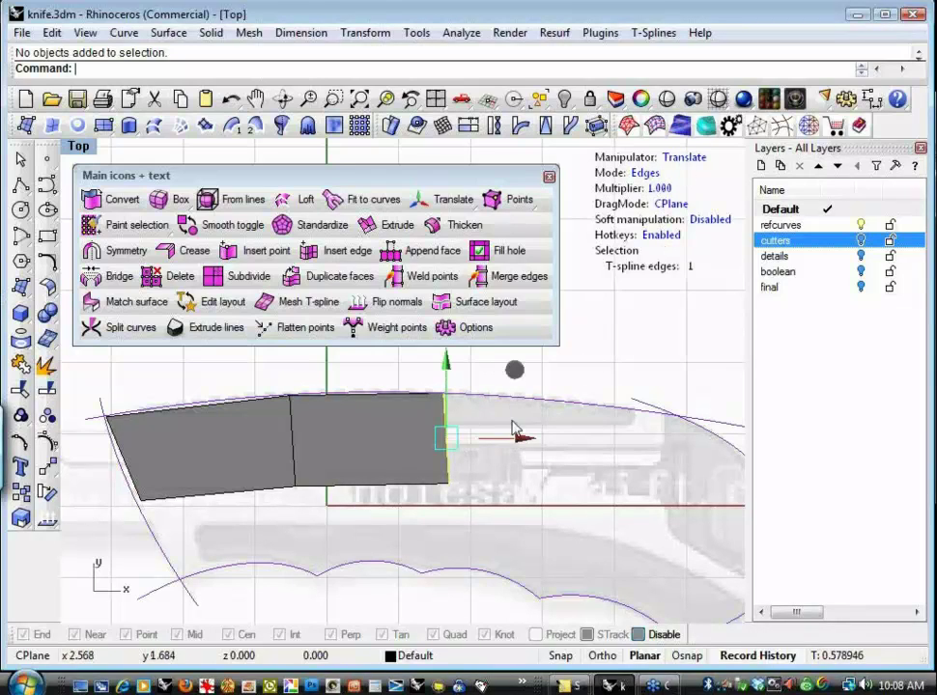
pyautogui.moveTo(584, 549); pyautogui.dragTo(501, 556, button='right')
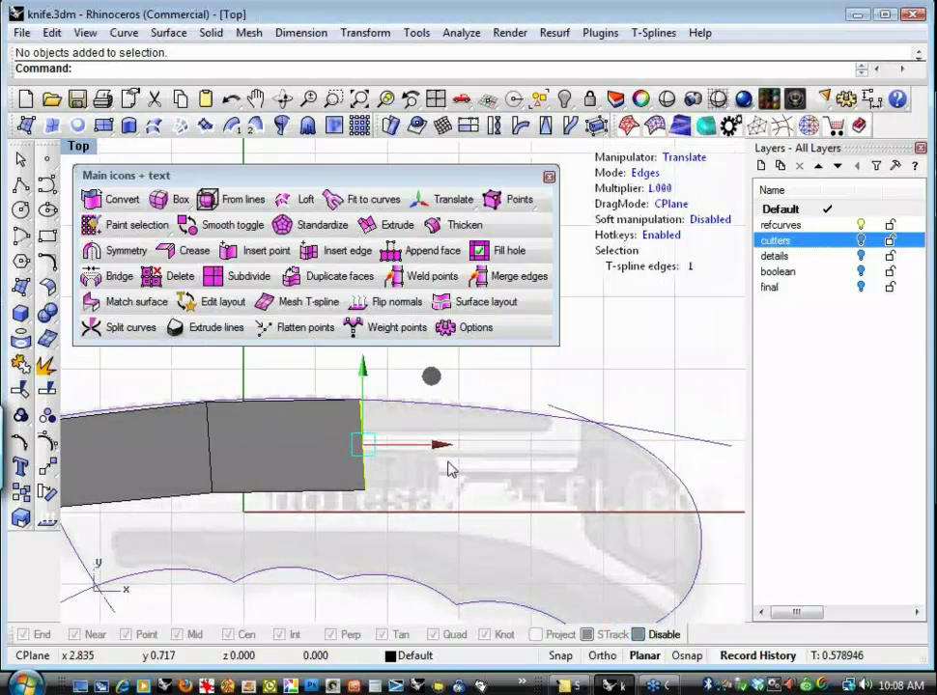
pyautogui.moveTo(449, 451); pyautogui.dragTo(358, 373)
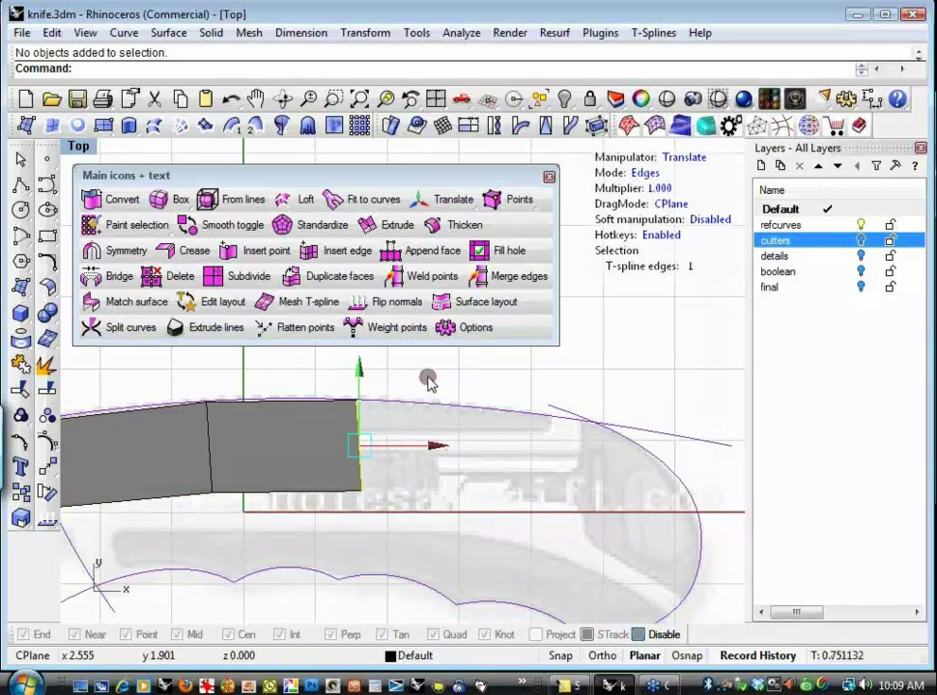
pyautogui.moveTo(429, 382)
pyautogui.mouseDown()
pyautogui.moveTo(415, 381)
pyautogui.moveTo(425, 428)
pyautogui.moveTo(433, 414)
pyautogui.moveTo(409, 408)
pyautogui.moveTo(431, 381)
pyautogui.moveTo(423, 383)
pyautogui.mouseUp()
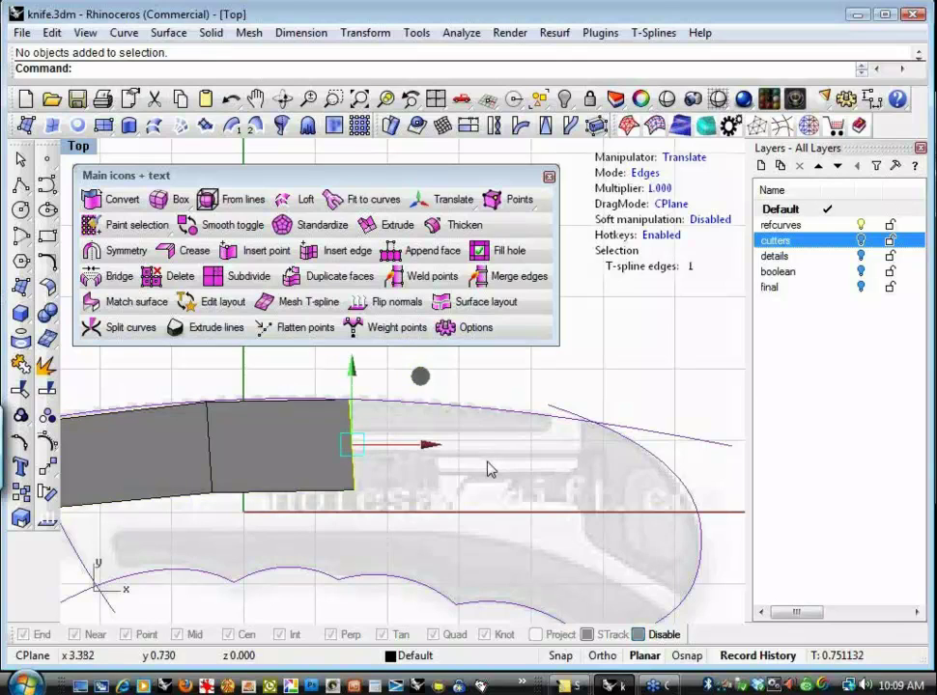
# Extrude the rear end edge repeatedly along the top curve to add three more faces reaching the handle's rear end
pyautogui.moveTo(428, 515); pyautogui.dragTo(478, 499, button='right')
pyautogui.moveTo(489, 548); pyautogui.dragTo(472, 514, button='right')
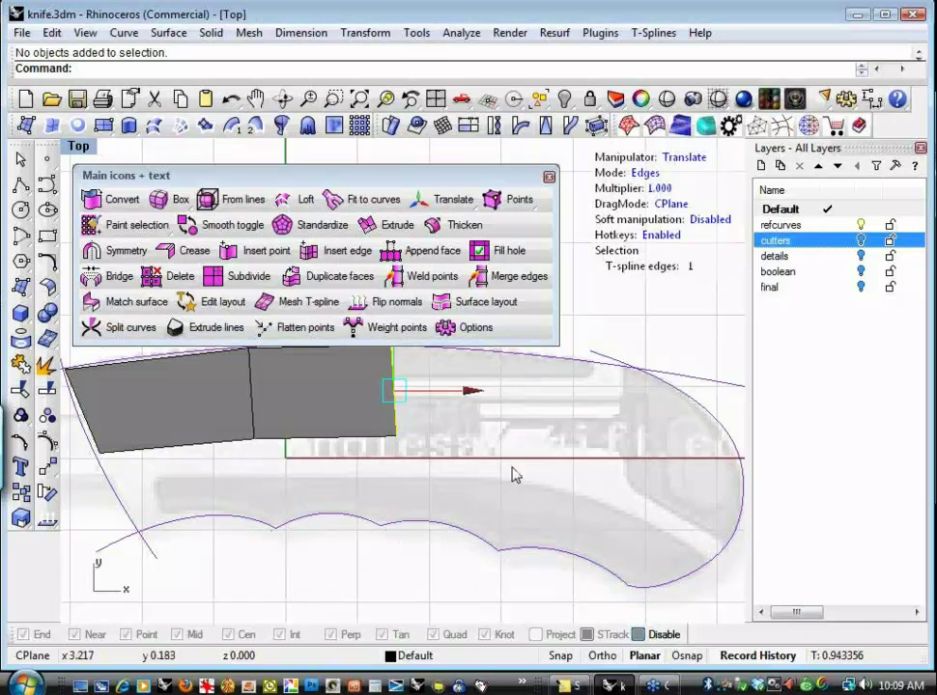
pyautogui.moveTo(493, 452); pyautogui.dragTo(465, 471, button='right')
pyautogui.keyDown('alt'); pyautogui.moveTo(433, 351); pyautogui.dragTo(560, 373); pyautogui.keyUp('alt')
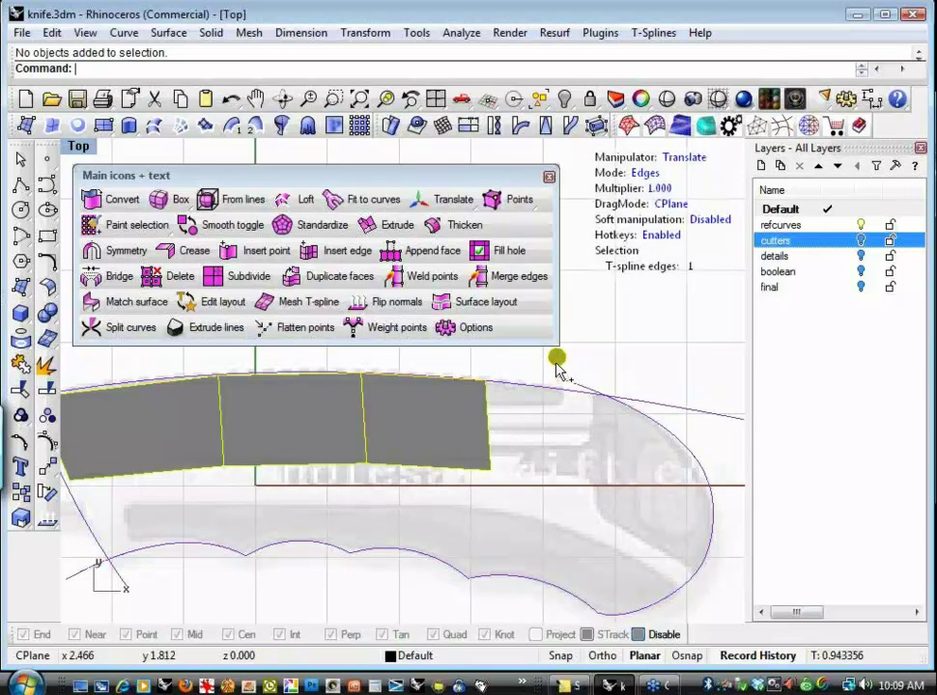
pyautogui.keyDown('alt'); pyautogui.moveTo(557, 367); pyautogui.dragTo(558, 368); pyautogui.keyUp('alt')
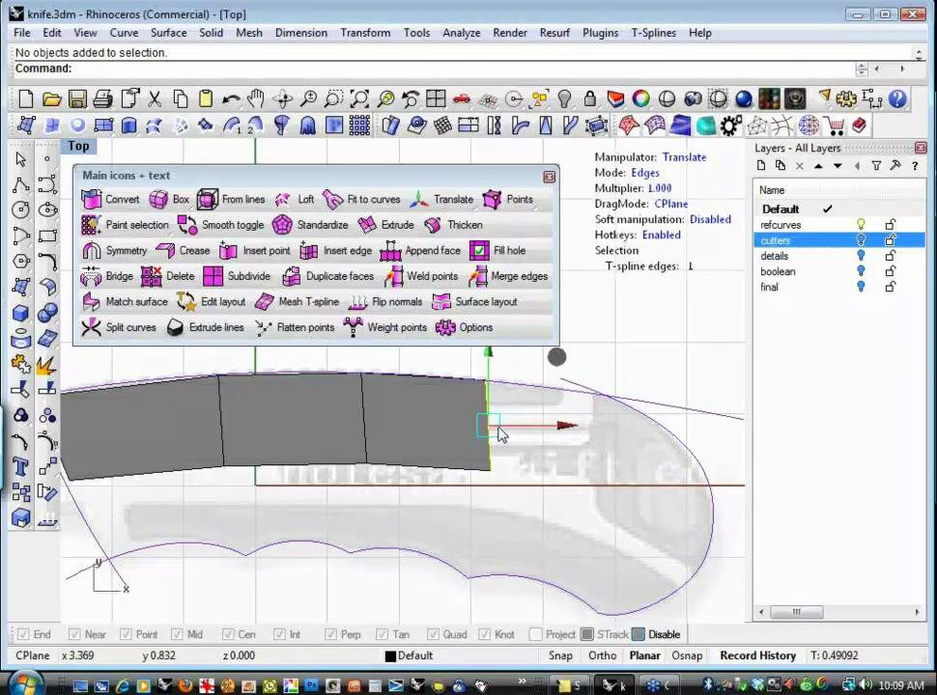
pyautogui.keyDown('alt'); pyautogui.moveTo(560, 361); pyautogui.dragTo(768, 417); pyautogui.keyUp('alt')
pyautogui.scroll(-3, 612, 485)
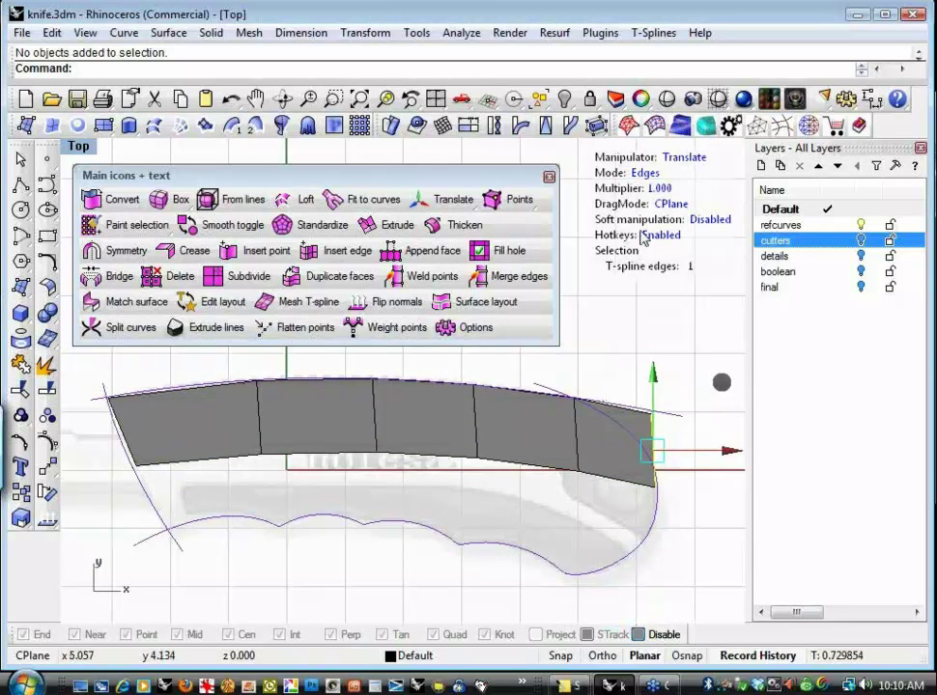
# Switch to Verts mode and lower the mesh's upper rear corner vertex toward the handle's rounded end curve
pyautogui.press('Escape')
pyautogui.click(645, 175)
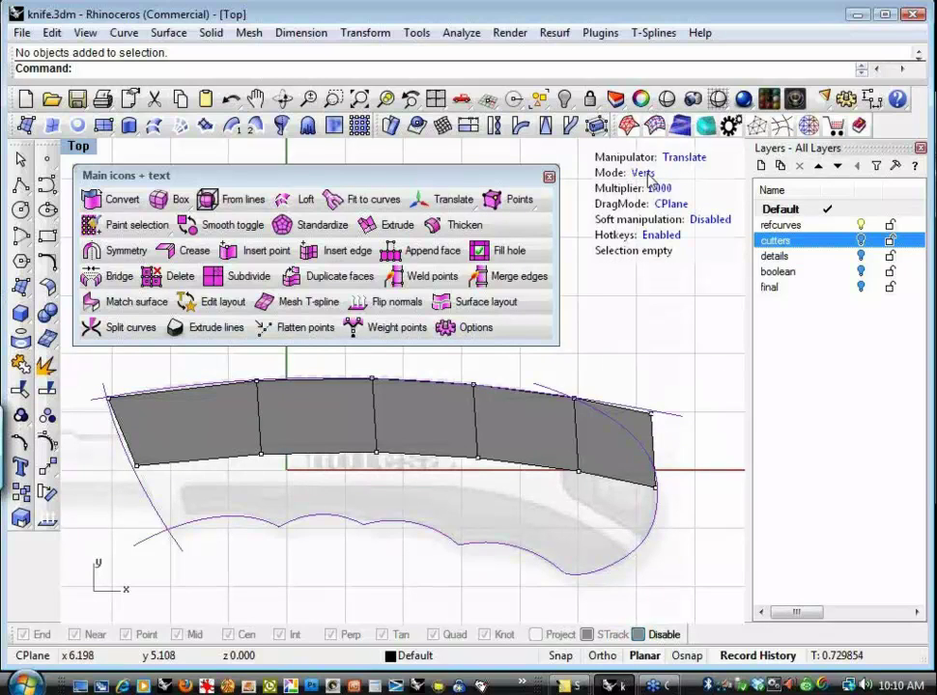
pyautogui.click(652, 418)
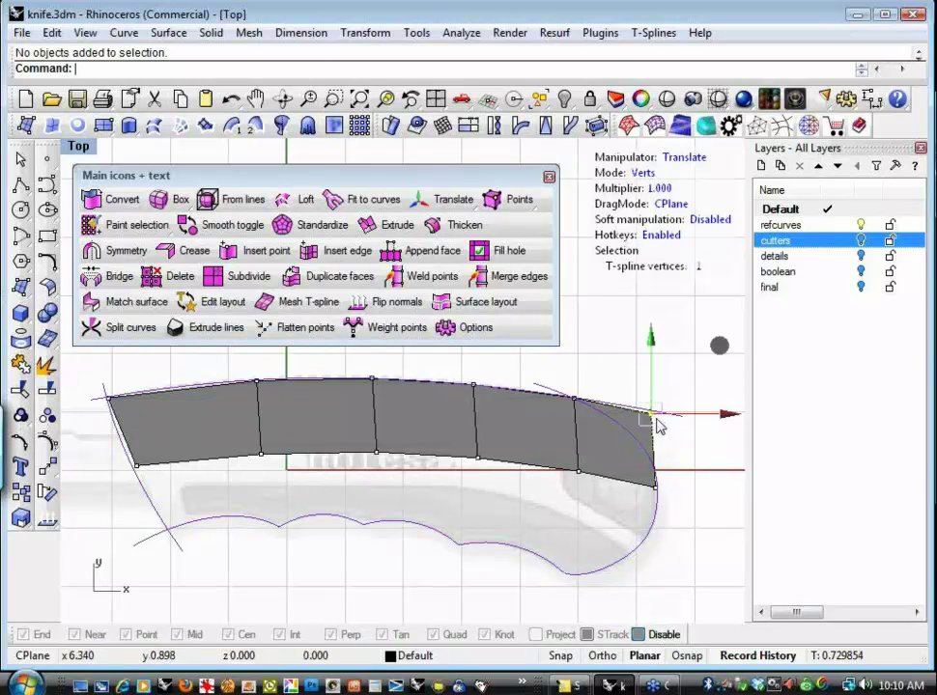
pyautogui.moveTo(654, 421); pyautogui.dragTo(723, 378)
pyautogui.press('Escape')
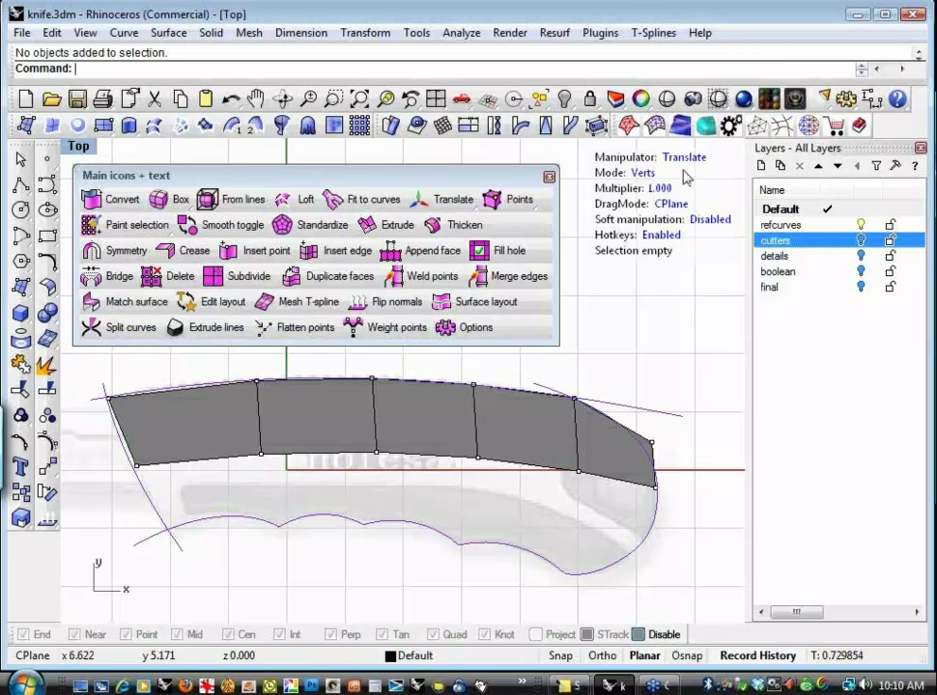
# Select the chain of five lower edges in Edges mode and extrude it down to the finger-grip curve as a second row of faces
pyautogui.click(642, 172)
pyautogui.doubleClick(178, 470)
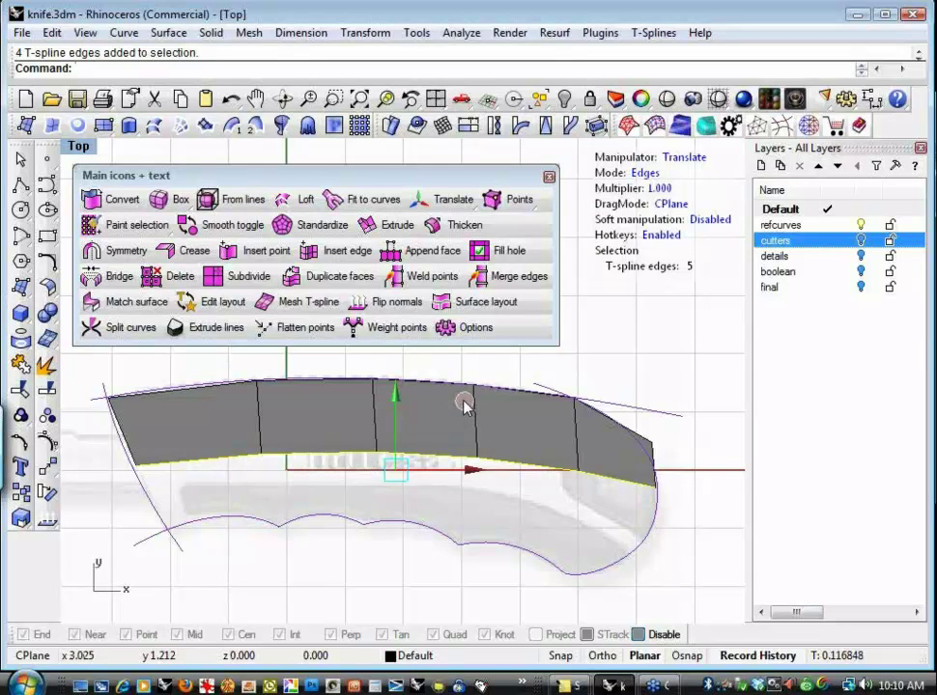
pyautogui.moveTo(463, 411); pyautogui.dragTo(454, 480)
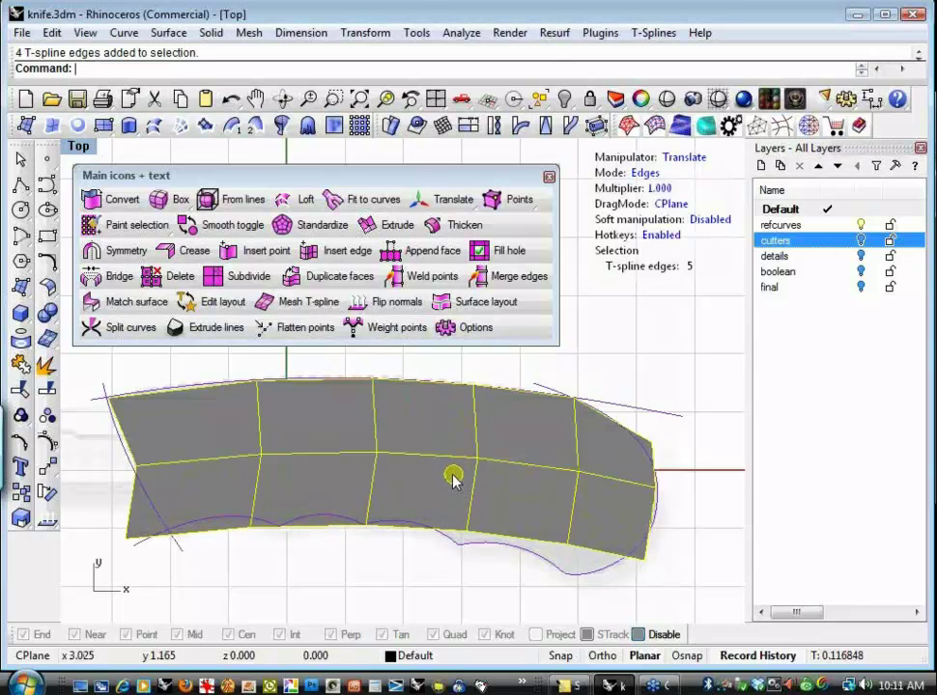
pyautogui.click(452, 476)
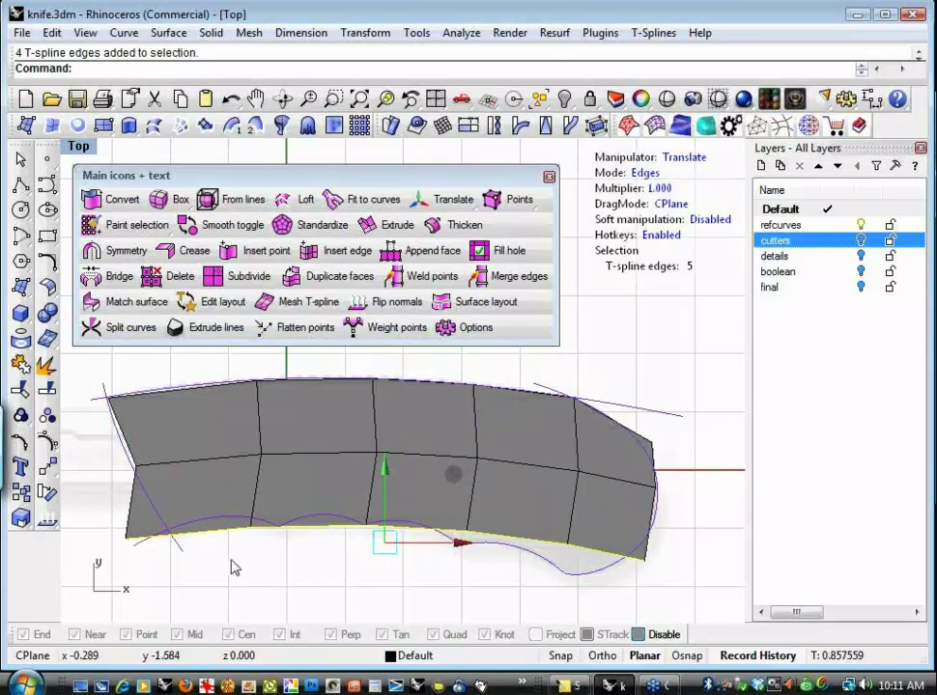
# In Verts mode, move the lower front corner vertex to the reference curves' intersection and the middle front vertex onto the front curve
pyautogui.press('Escape')
pyautogui.click(650, 177)
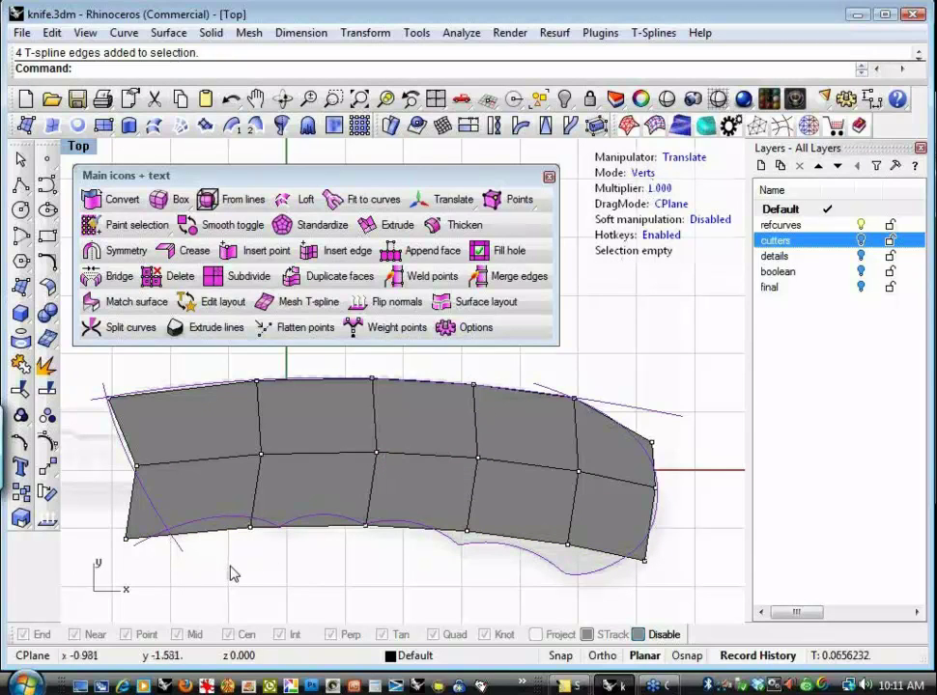
pyautogui.moveTo(193, 470); pyautogui.dragTo(238, 466)
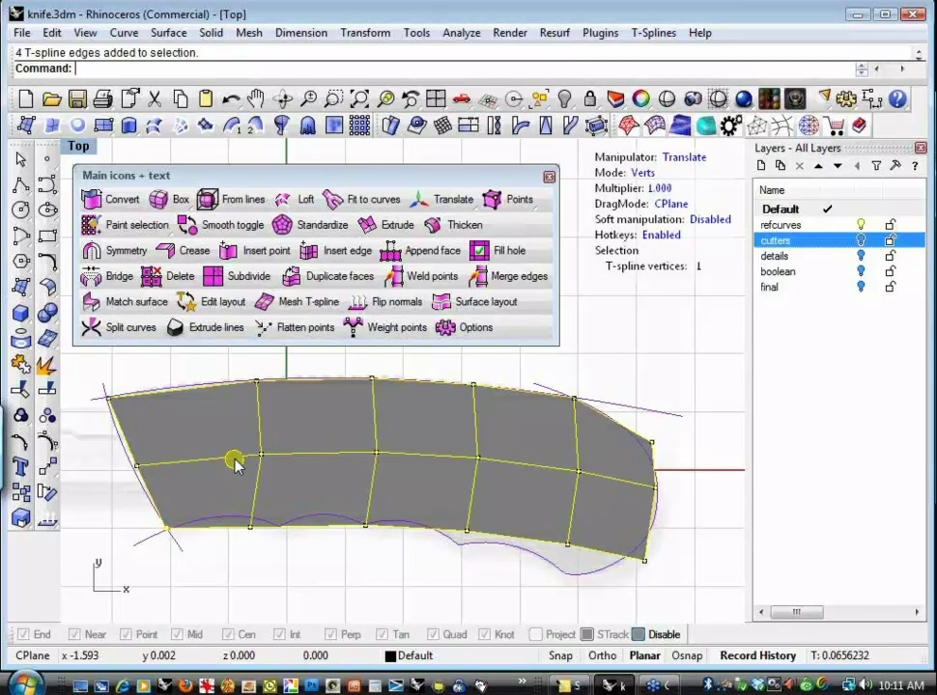
pyautogui.click(116, 474)
pyautogui.click(128, 468)
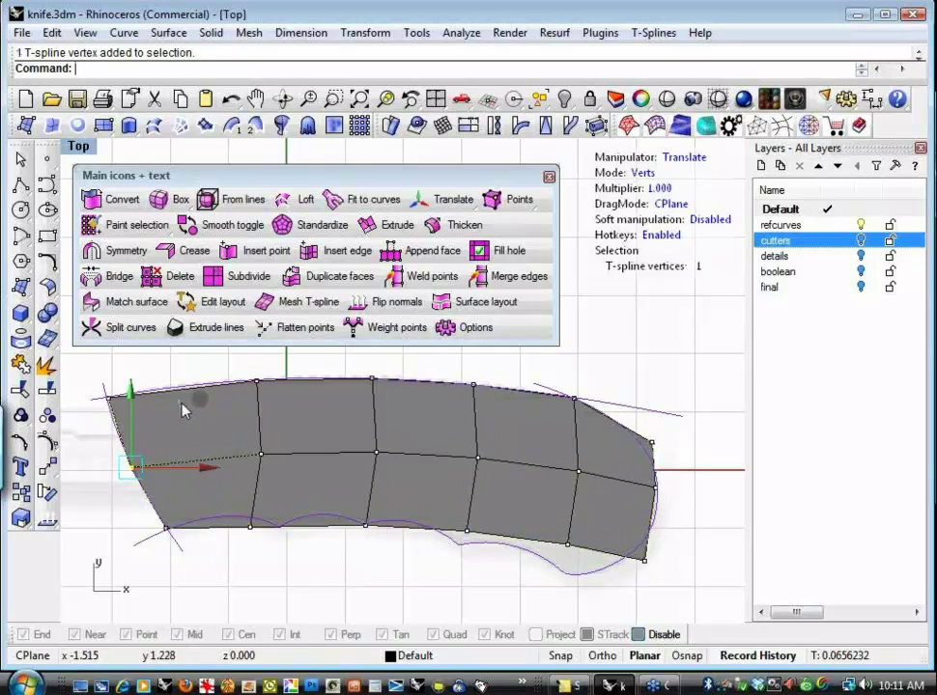
pyautogui.click(105, 379)
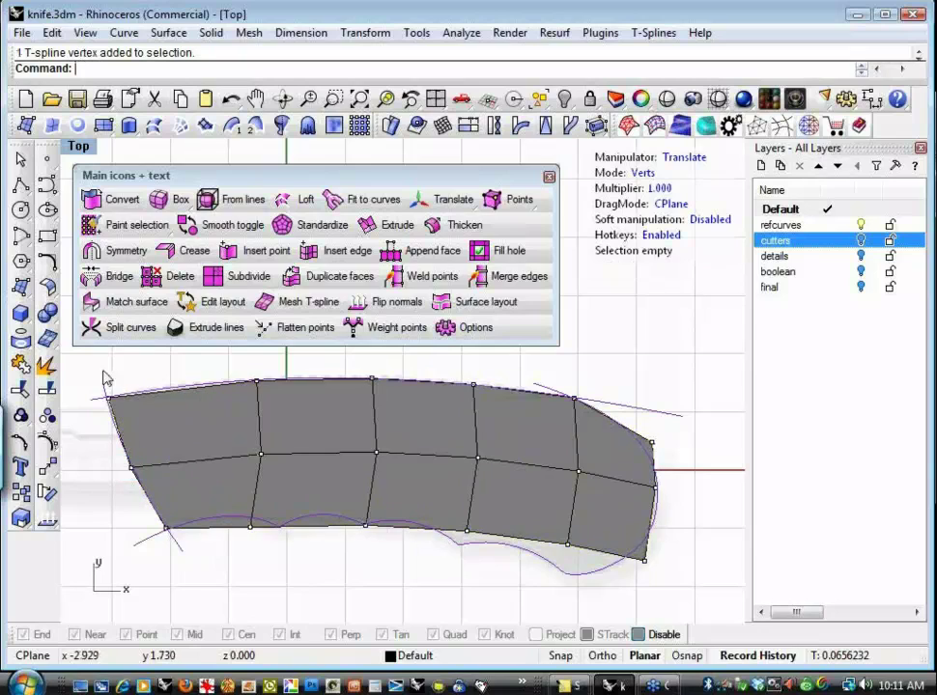
# Move the second, fourth and fifth bottom-row vertices from the front onto the cusps between the finger grips
pyautogui.click(250, 526)
pyautogui.moveTo(320, 456); pyautogui.dragTo(352, 459)
pyautogui.click(367, 569)
pyautogui.moveTo(439, 565); pyautogui.dragTo(476, 522)
pyautogui.moveTo(526, 480); pyautogui.dragTo(524, 491)
pyautogui.click(560, 563)
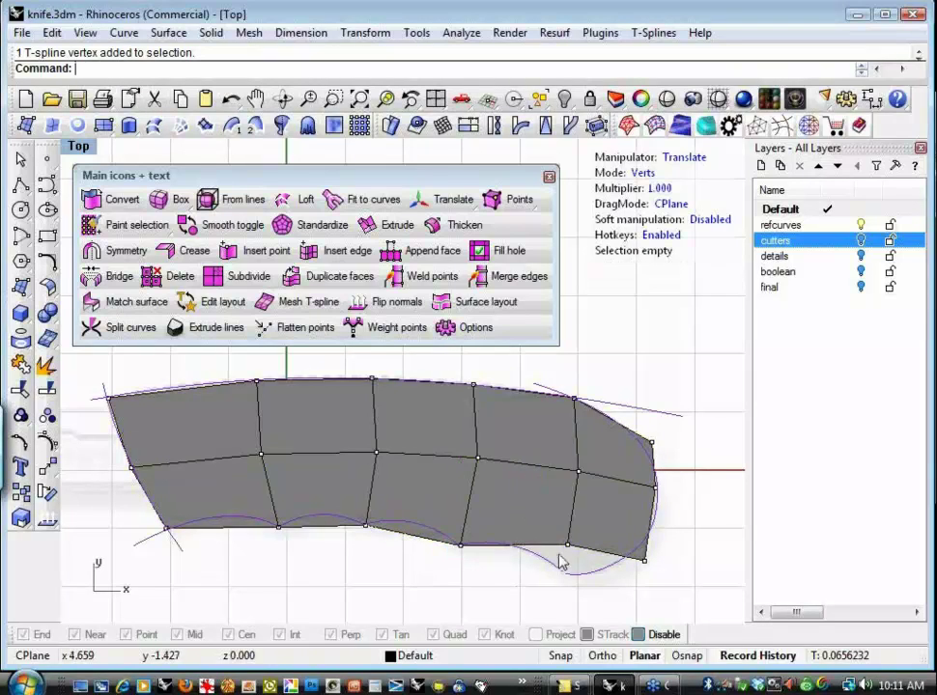
pyautogui.moveTo(567, 555)
pyautogui.mouseDown()
pyautogui.moveTo(571, 582)
pyautogui.moveTo(569, 573)
pyautogui.mouseUp()
# Adjust the lower rear corner vertex and move the middle rear vertex outward past the rounded end curve
pyautogui.moveTo(648, 567); pyautogui.dragTo(646, 560)
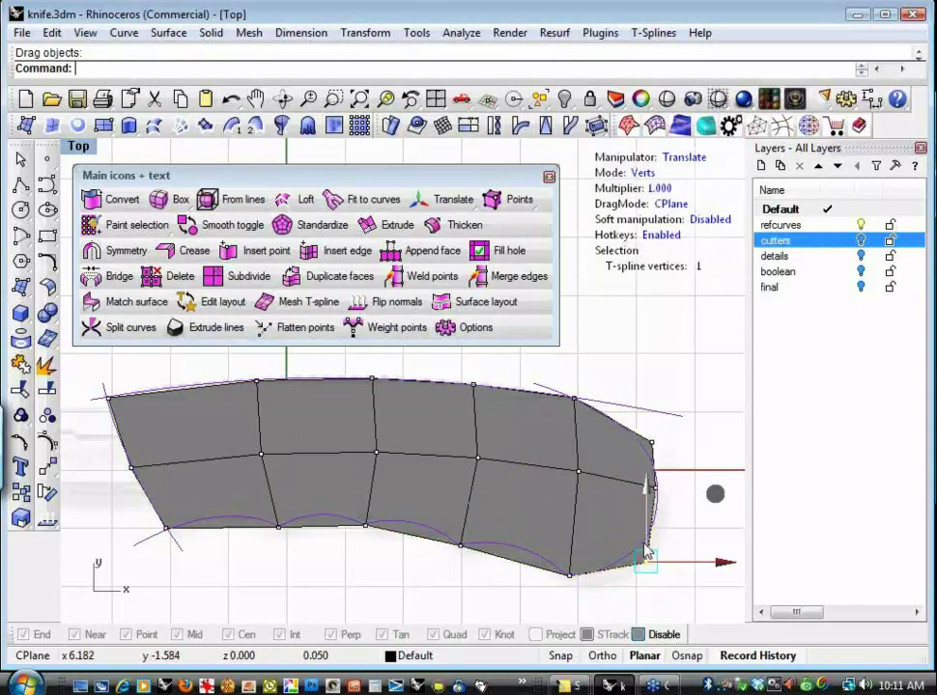
pyautogui.click(669, 507)
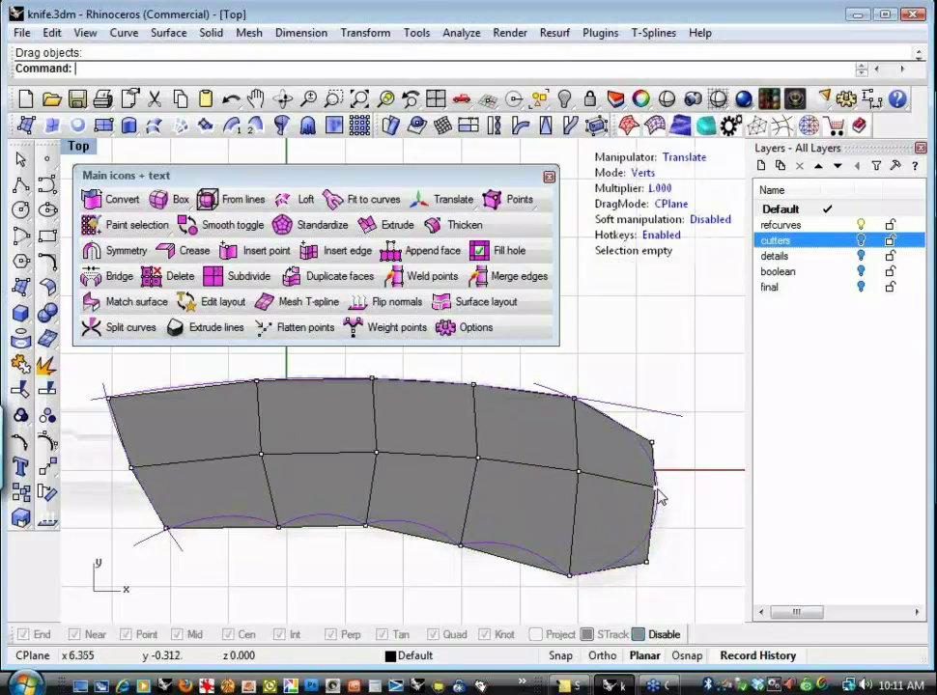
pyautogui.click(655, 493)
pyautogui.click(714, 537)
pyautogui.moveTo(732, 429); pyautogui.dragTo(740, 437)
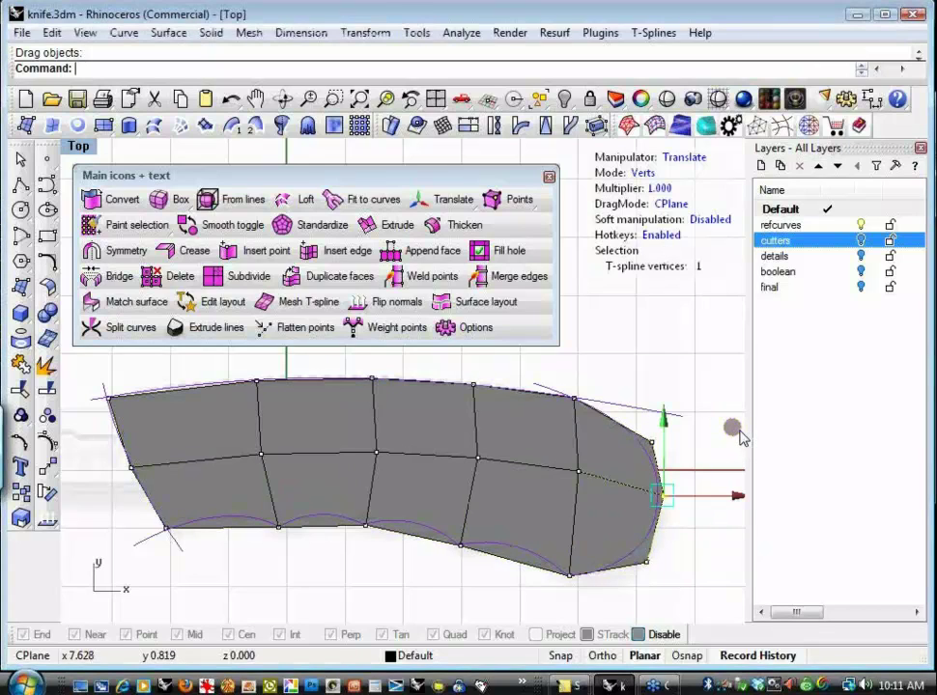
pyautogui.click(396, 608)
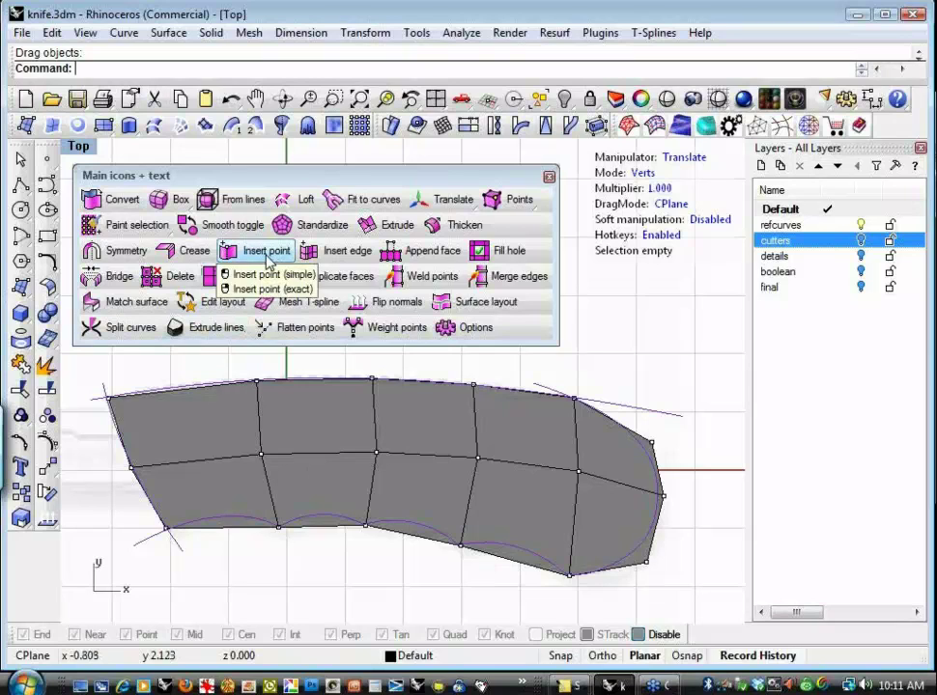
# Split the front lower face with simple point insertion at the middle of its bottom and top edges
pyautogui.click(267, 258)
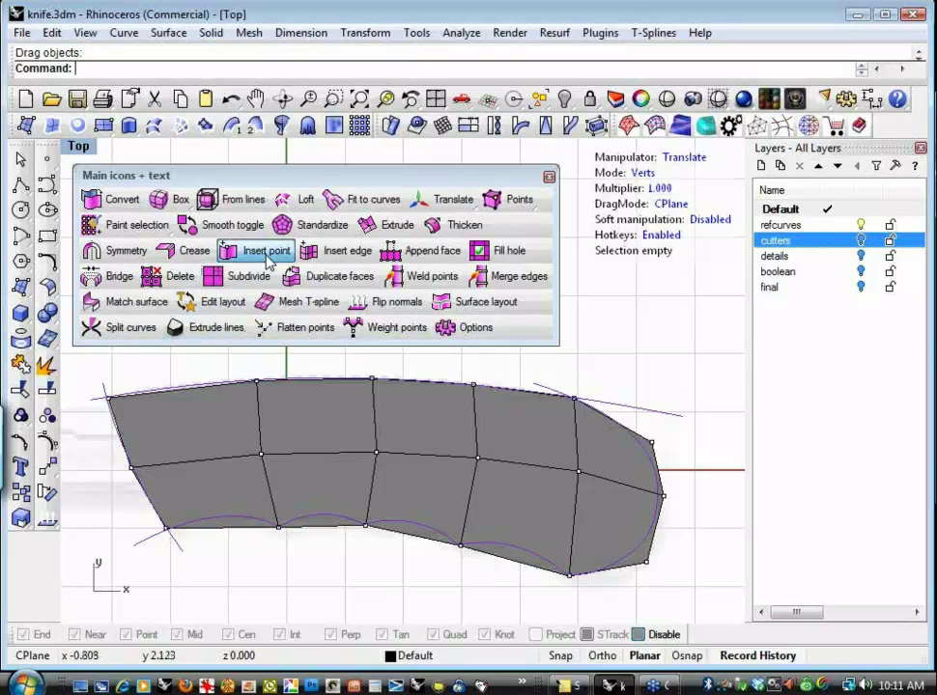
pyautogui.click(224, 531)
pyautogui.click(202, 465)
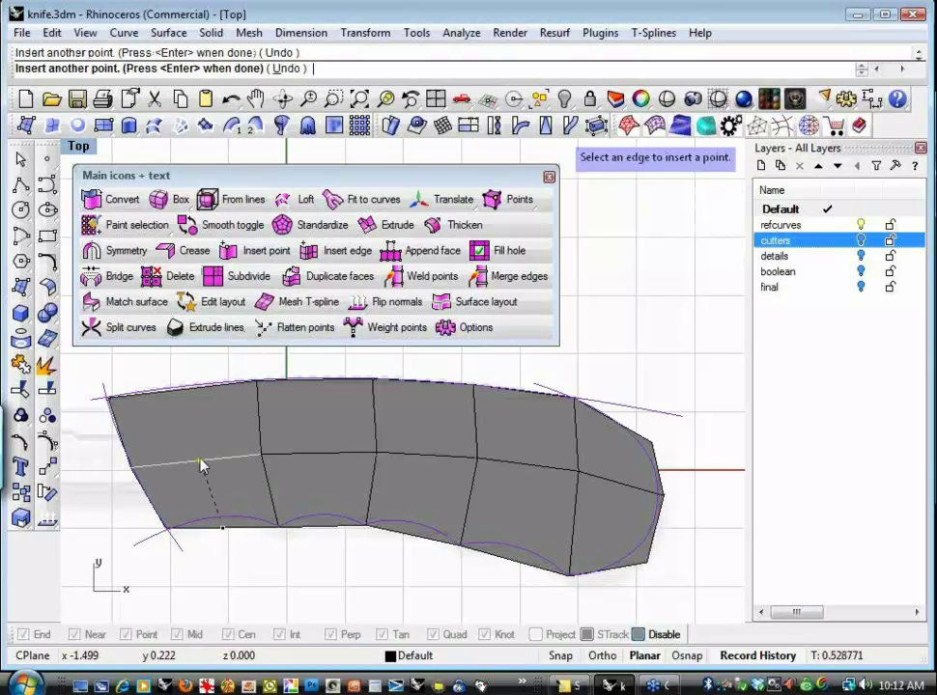
pyautogui.press('Return')
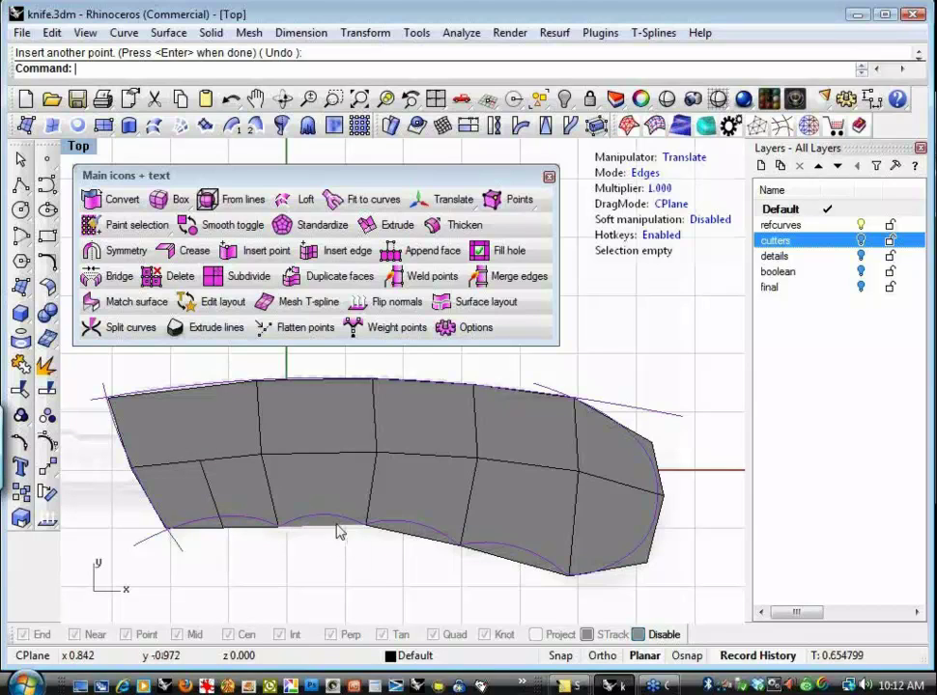
# Split the second lower face from the front by inserting simple points midway along its bottom and top edges
pyautogui.click(253, 251)
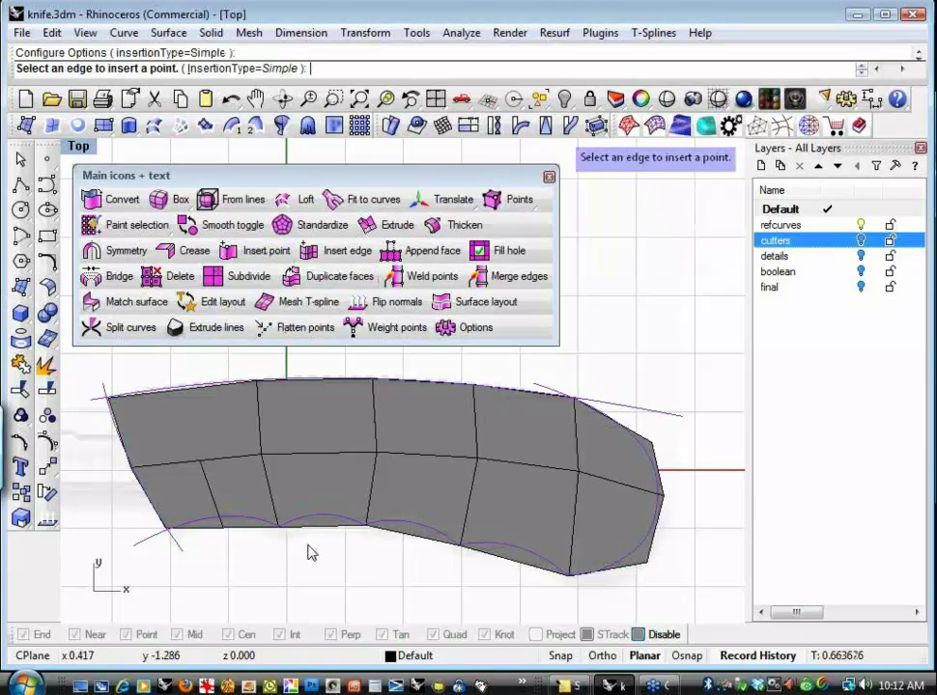
pyautogui.click(327, 533)
pyautogui.click(325, 461)
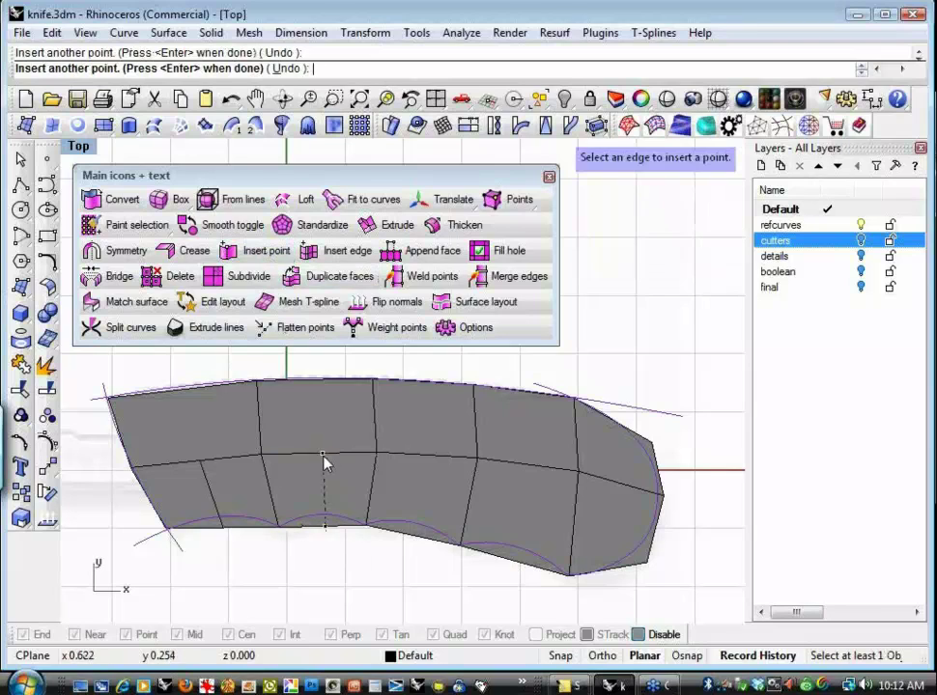
pyautogui.press('Return')
# Split the third and fourth lower faces from the front by inserting simple points midway along their bottom and top edges
pyautogui.press('Return')
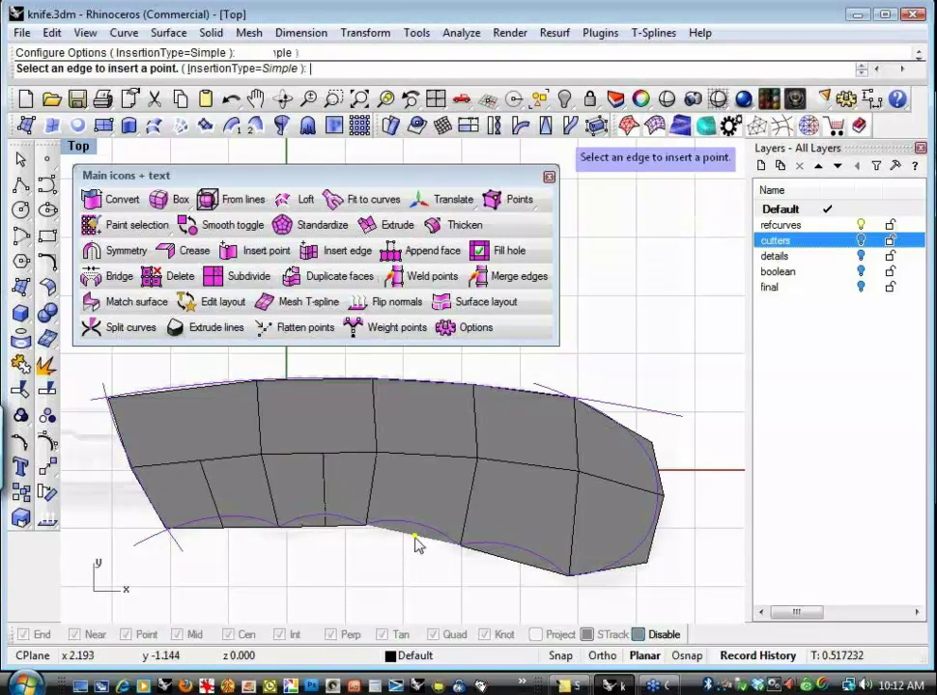
pyautogui.click(414, 538)
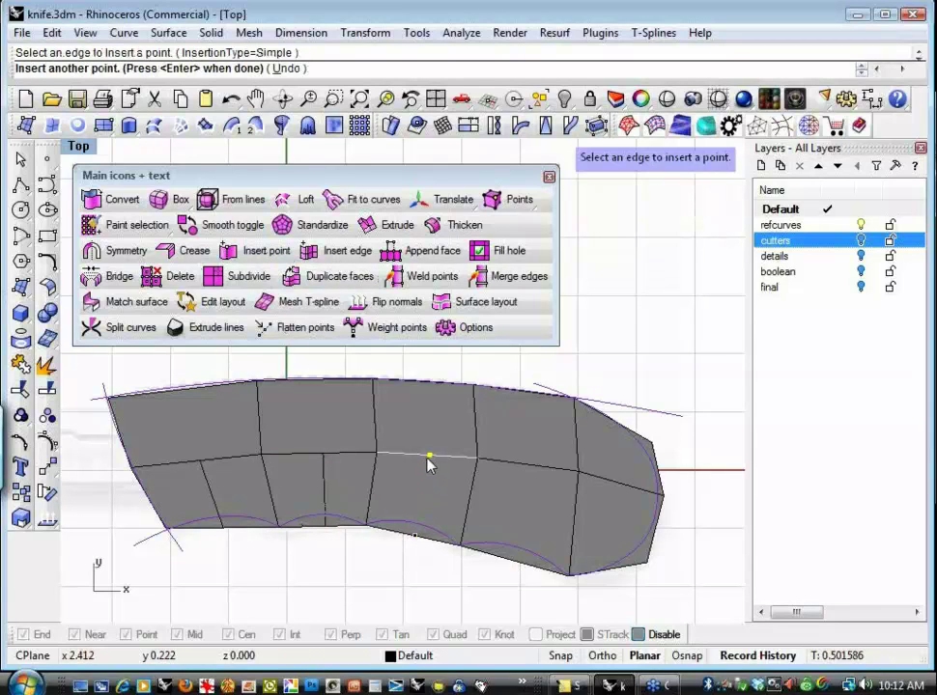
pyautogui.click(427, 457)
pyautogui.press('Return')
pyautogui.press('Return')
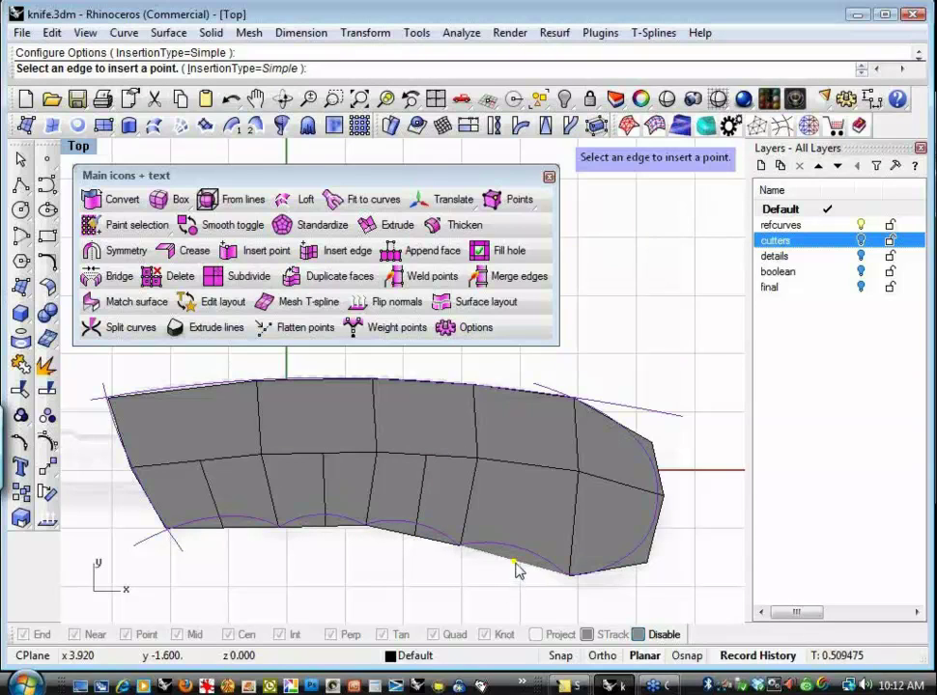
pyautogui.click(519, 556)
pyautogui.click(537, 470)
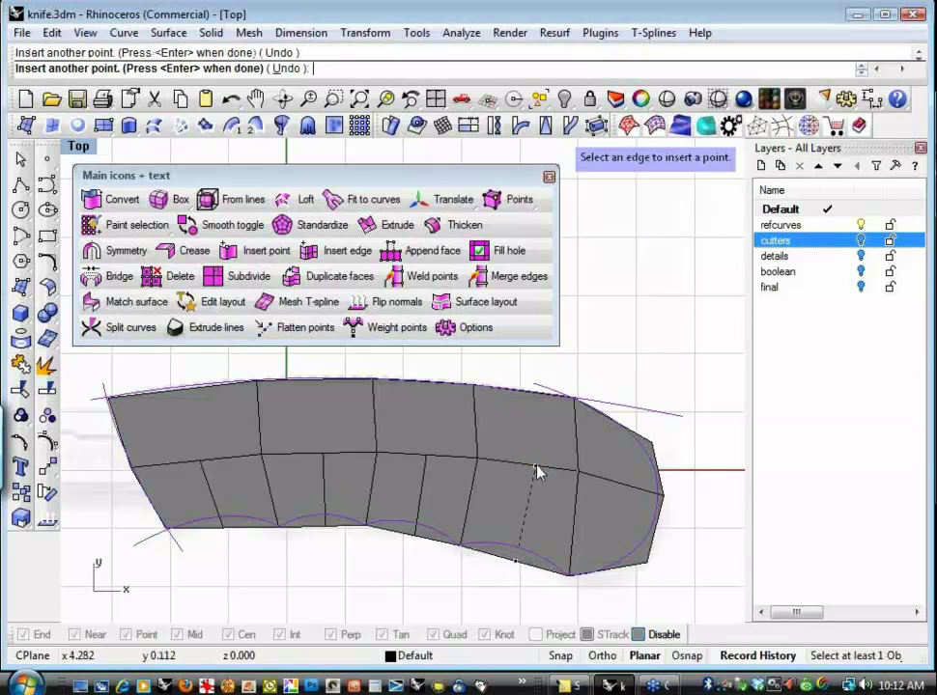
pyautogui.press('Return')
# Move the inserted bottom-edge vertices of the first two finger grips from the front inward onto the reference curve
pyautogui.click(645, 175)
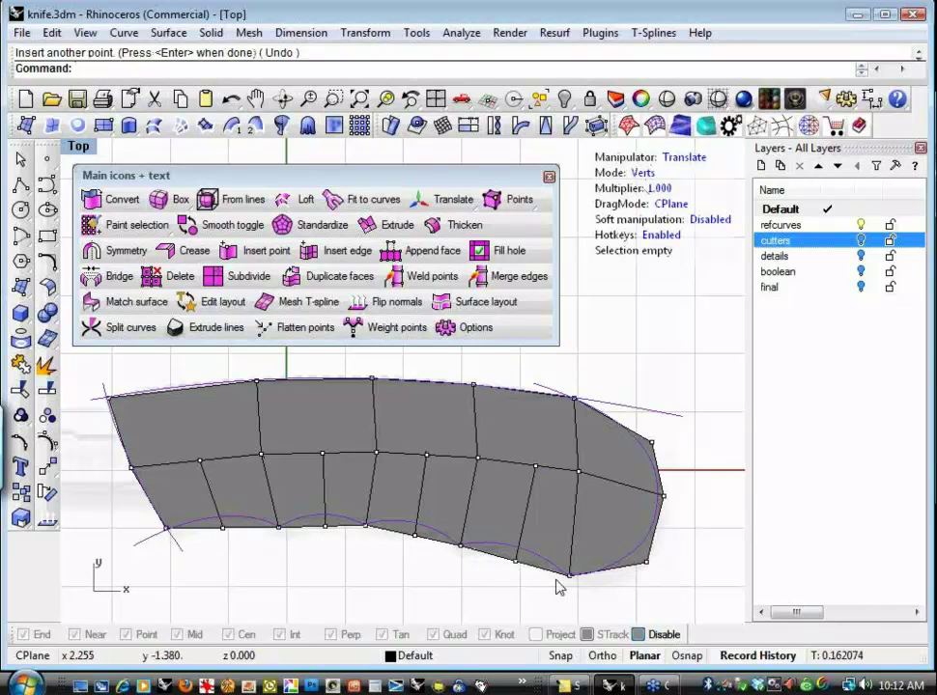
pyautogui.click(223, 526)
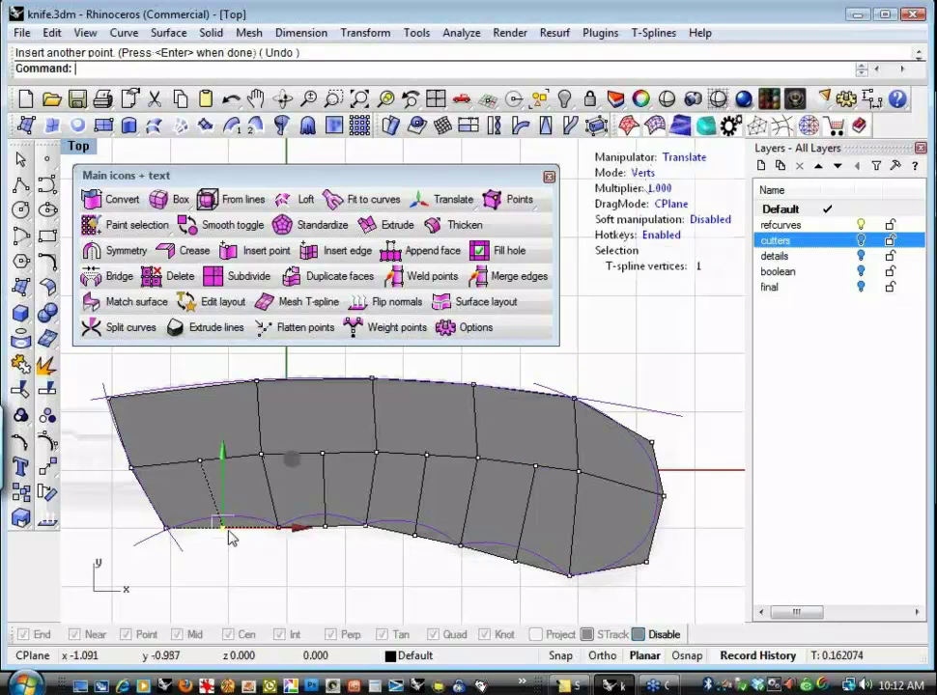
pyautogui.click(292, 460)
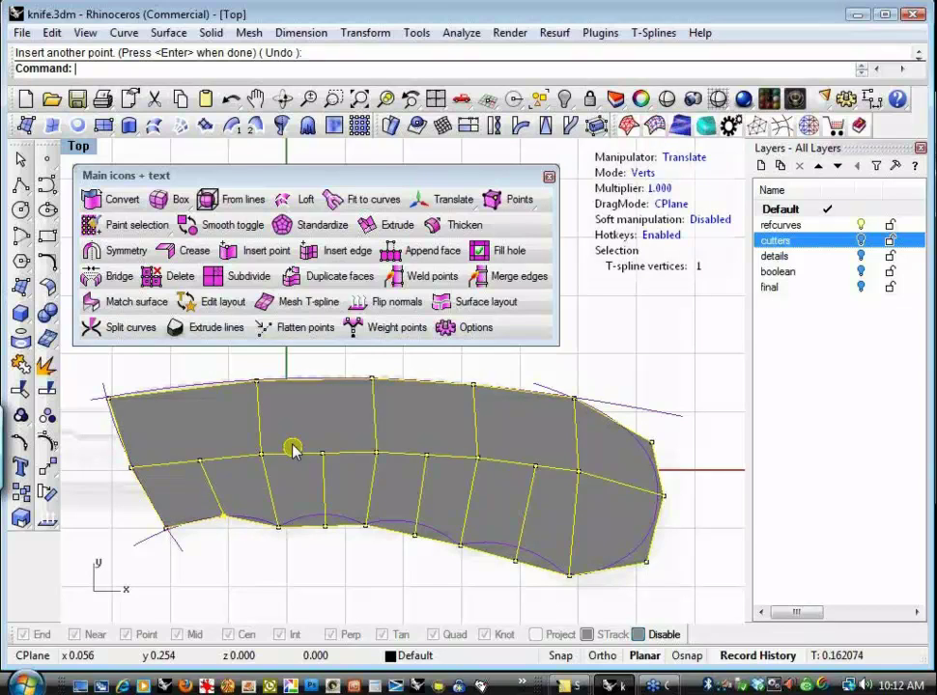
pyautogui.click(325, 530)
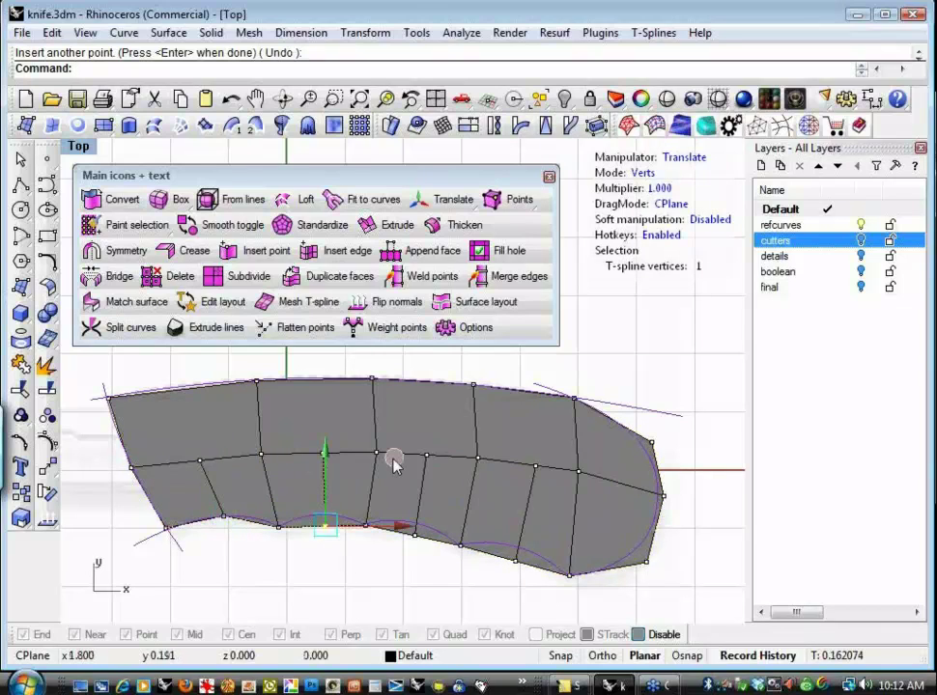
pyautogui.click(393, 452)
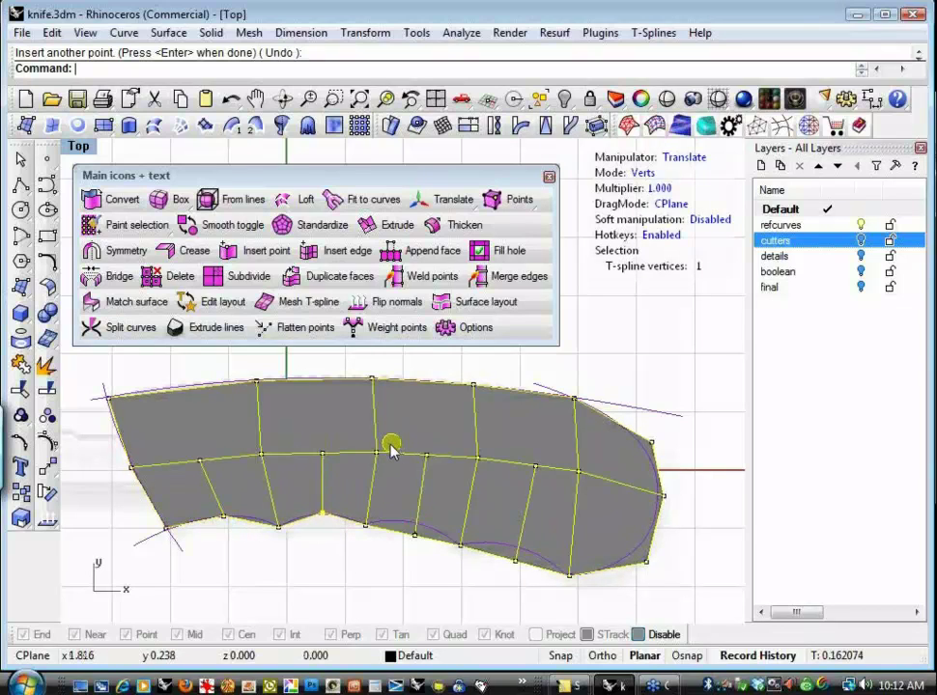
pyautogui.click(321, 512)
# Move the inserted bottom-edge vertices of the third and fourth finger grips inward to follow the reference curve
pyautogui.click(425, 550)
pyautogui.click(416, 546)
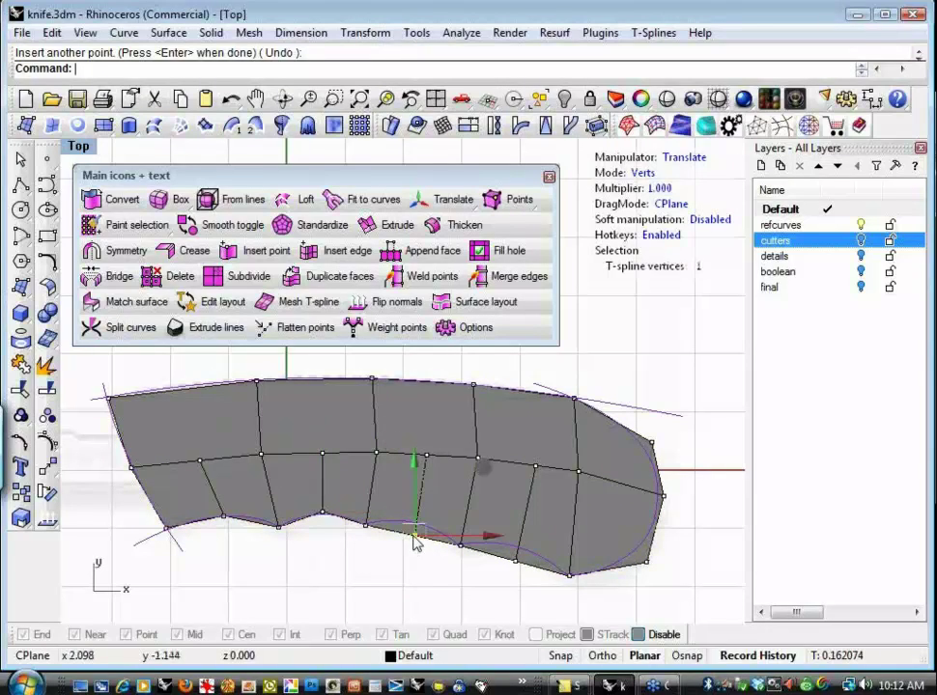
pyautogui.click(486, 455)
pyautogui.click(417, 578)
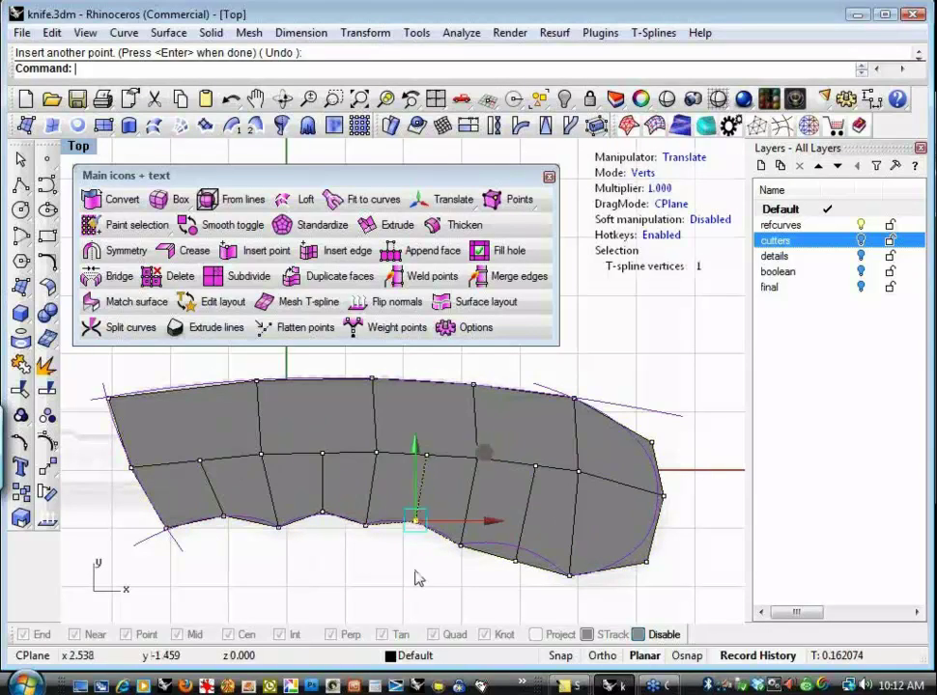
pyautogui.click(509, 568)
pyautogui.click(512, 562)
pyautogui.click(582, 479)
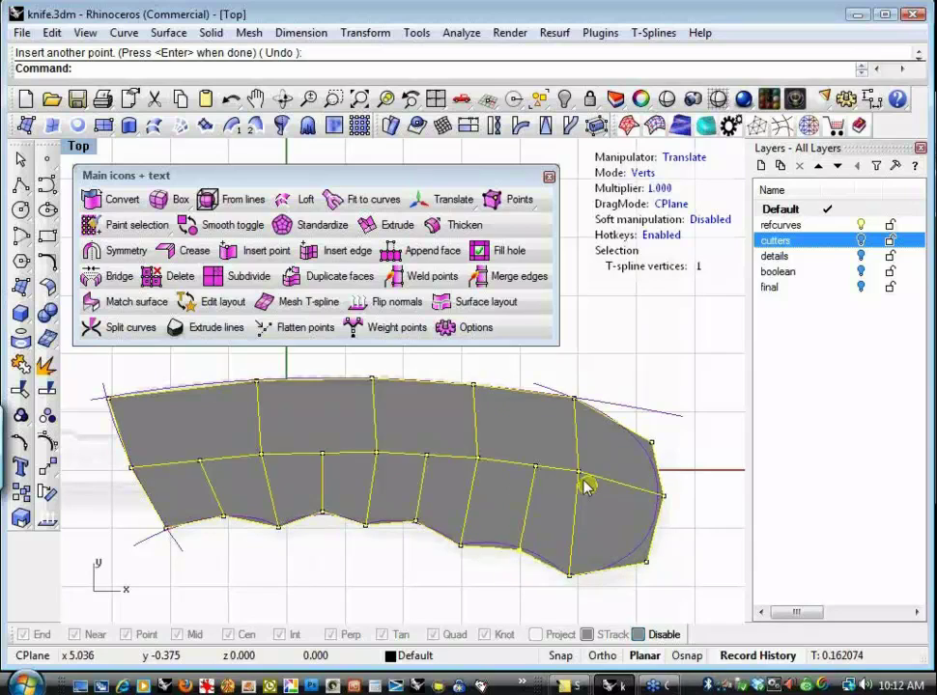
pyautogui.click(322, 591)
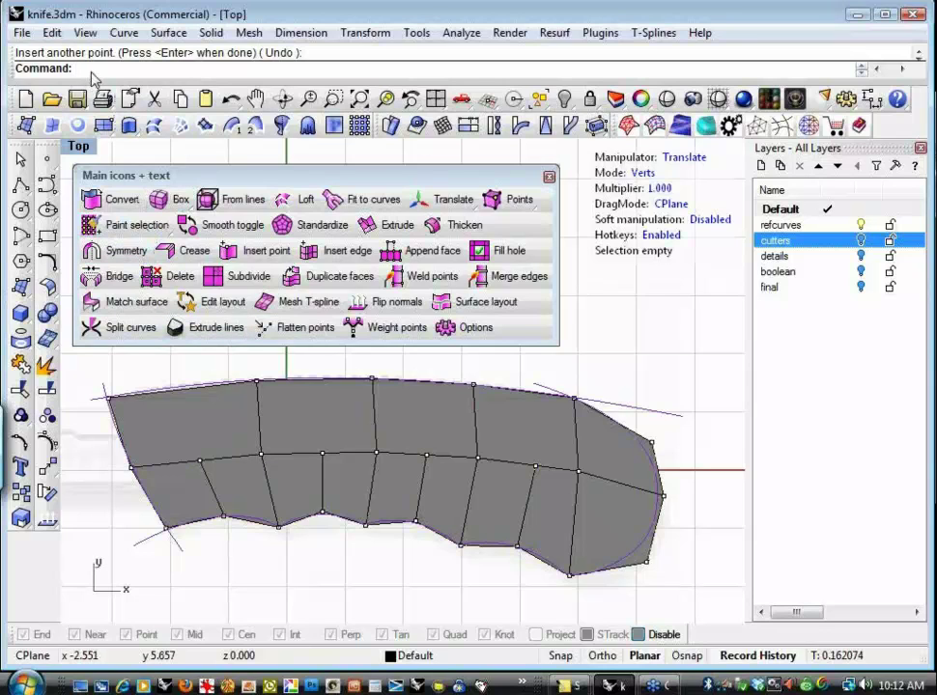
# Thicken the flat handle surface upward by about 0.6 with DirectionType=PerVertexNormal, CreaseEdges=No and Copy=No in the perspective view
pyautogui.write('p')
pyautogui.press('Return')
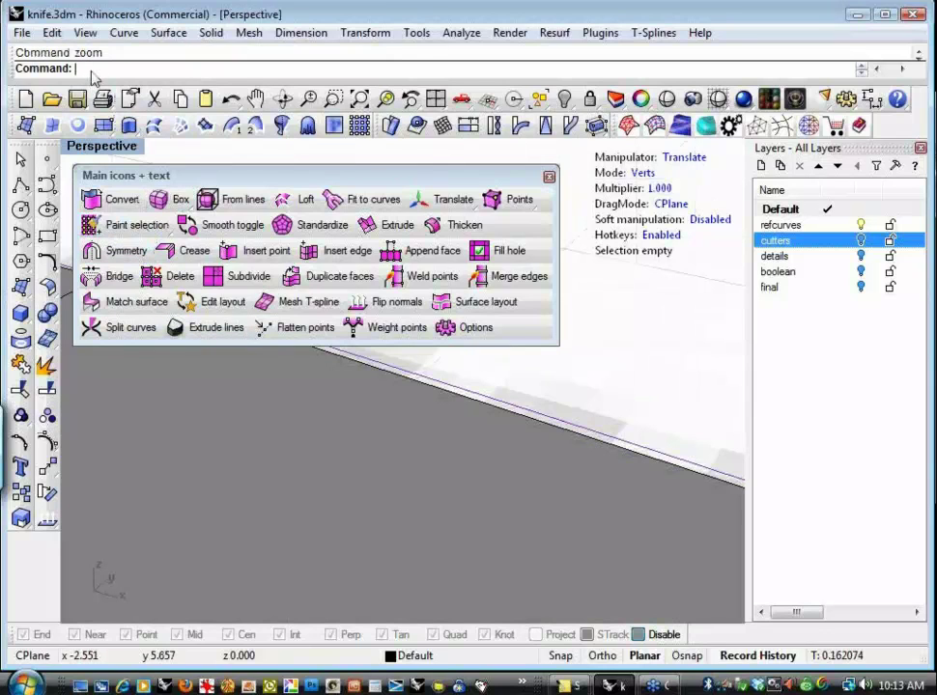
pyautogui.write('extents')
pyautogui.press('Return')
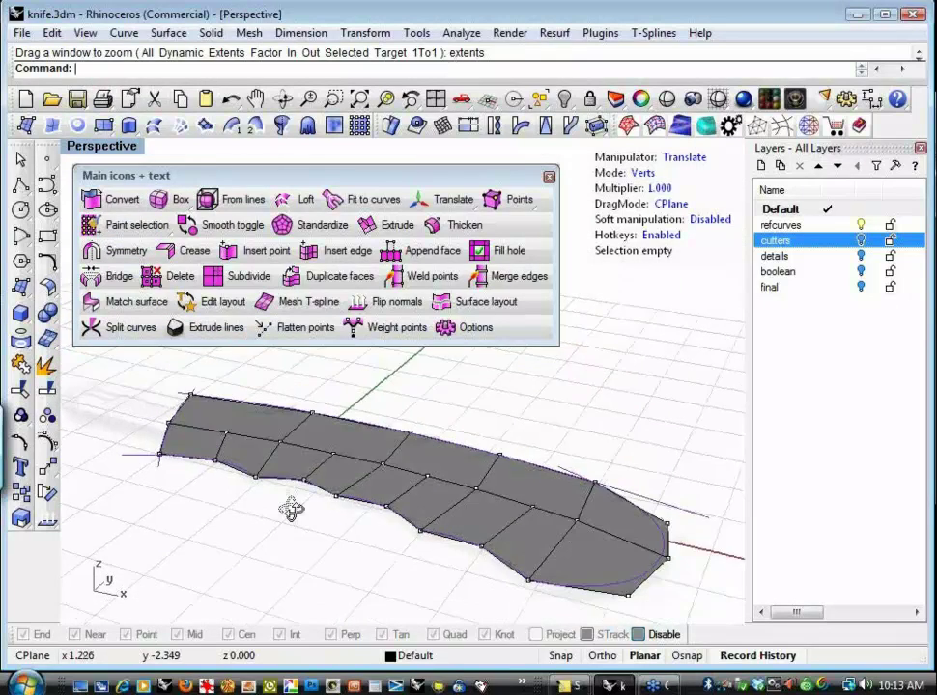
pyautogui.moveTo(267, 462); pyautogui.dragTo(315, 526, button='right')
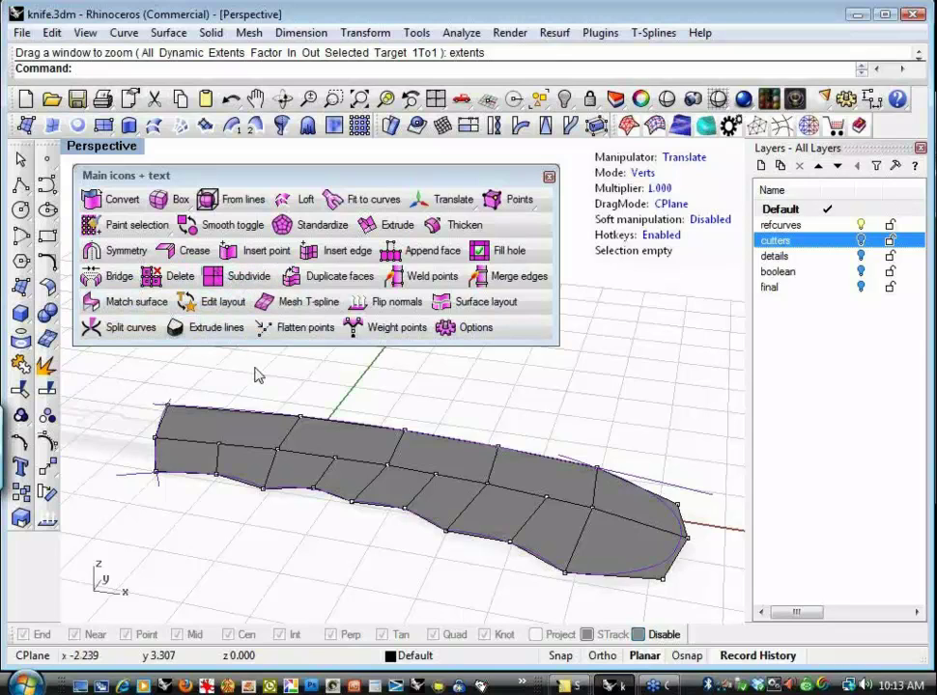
pyautogui.click(455, 224)
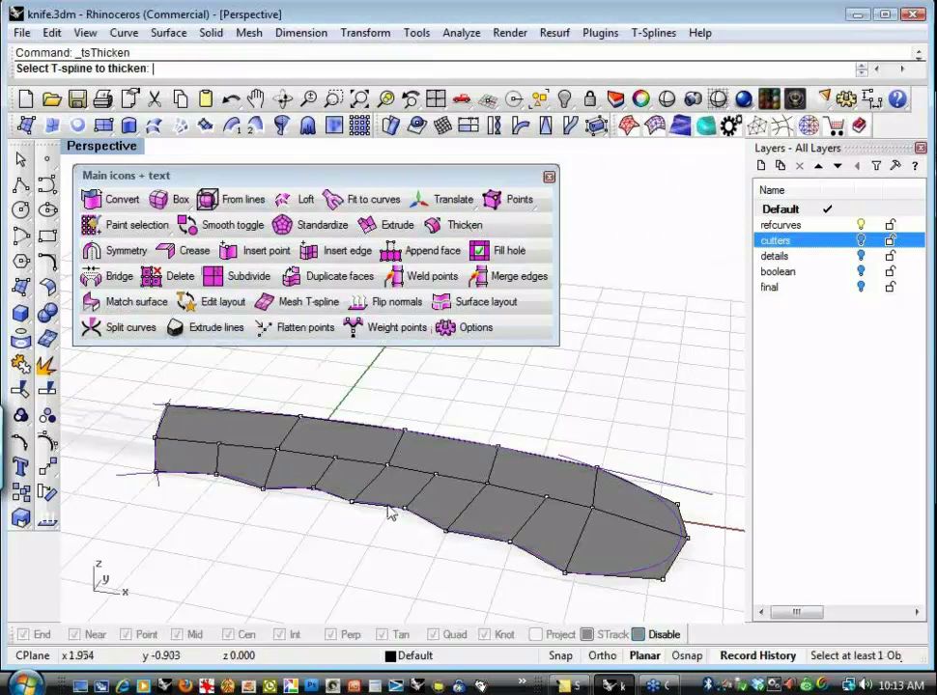
pyautogui.click(328, 444)
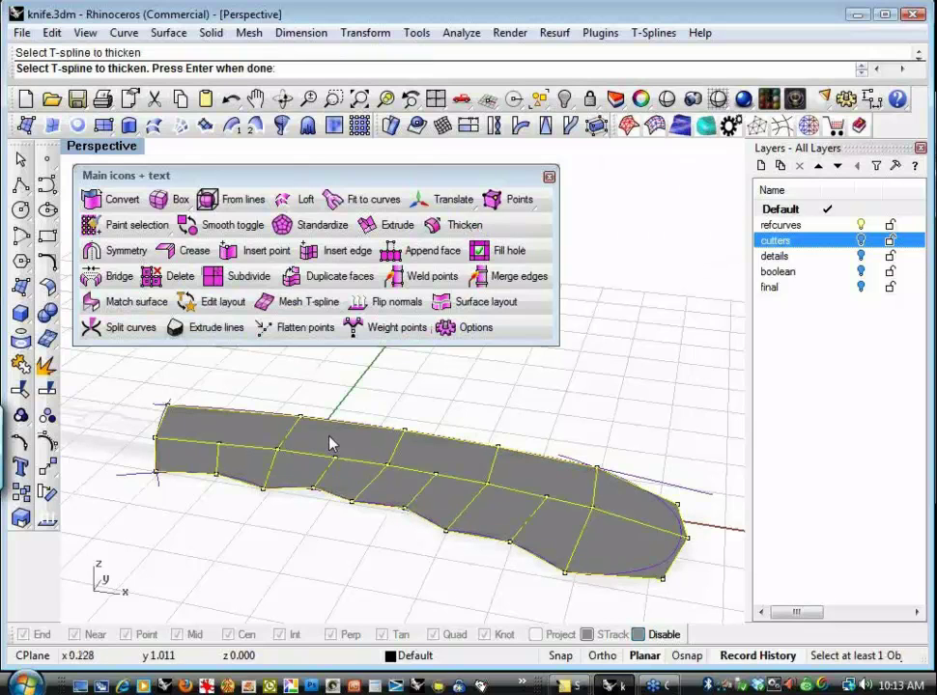
pyautogui.press('Return')
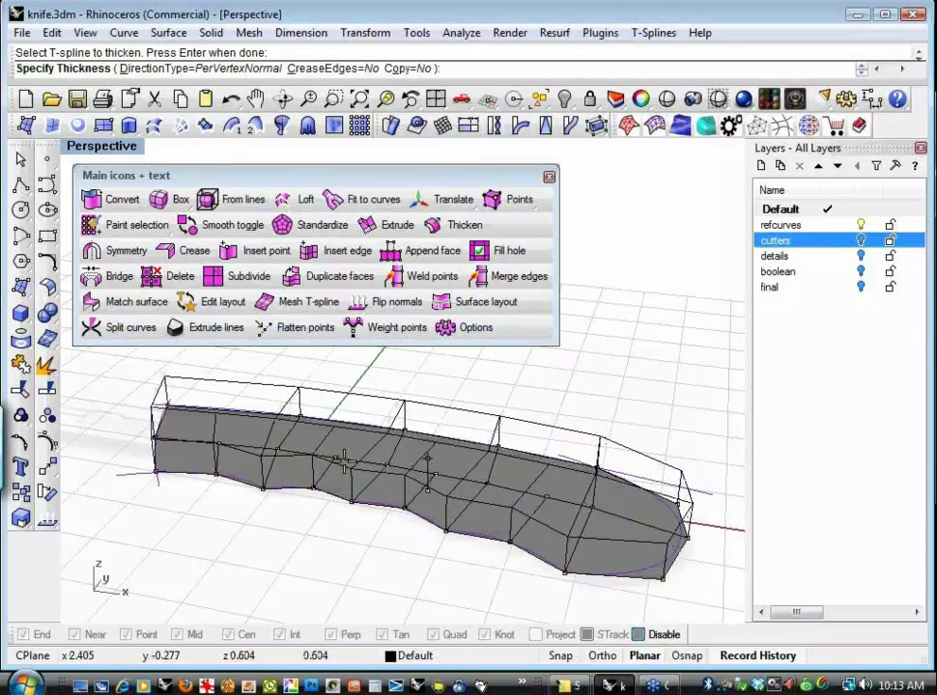
pyautogui.click(346, 462)
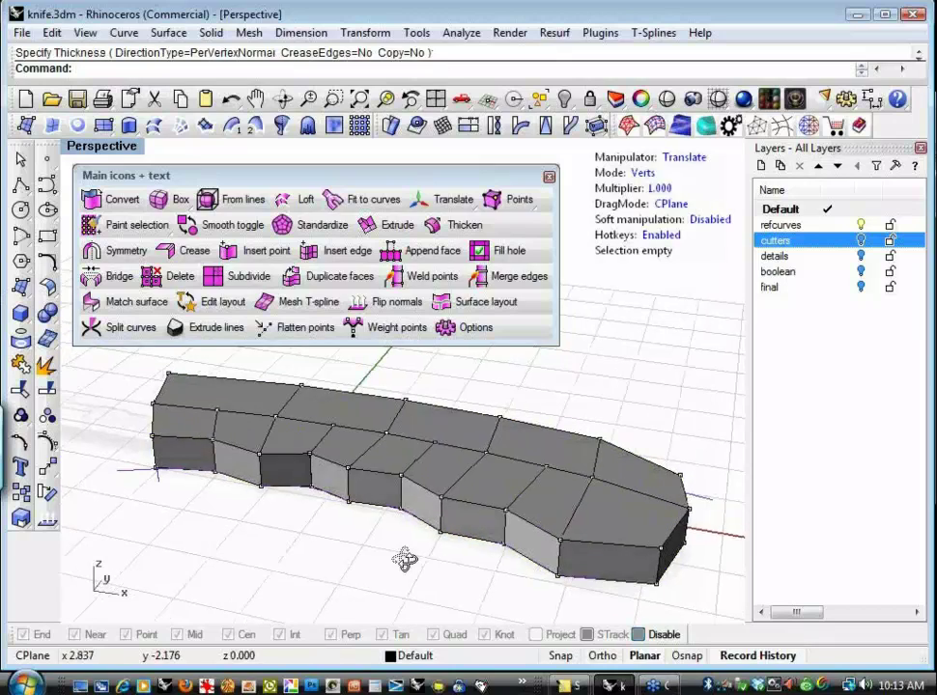
# Toggle the thickened handle to smooth display, inspect how it sits against the reference curves, and return it to box display
pyautogui.moveTo(314, 510); pyautogui.dragTo(363, 562, button='right')
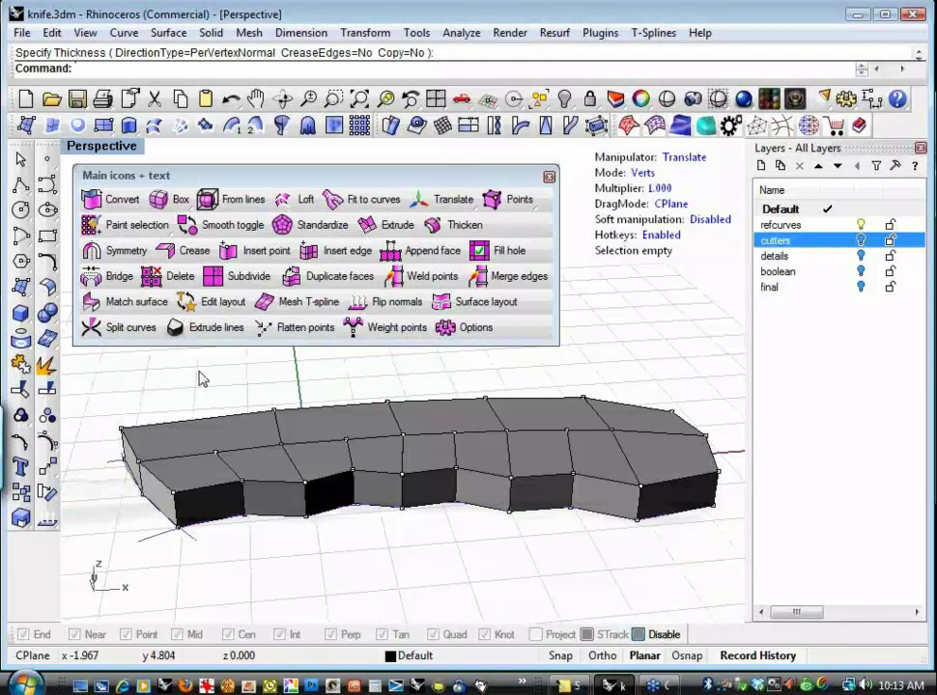
pyautogui.click(237, 229)
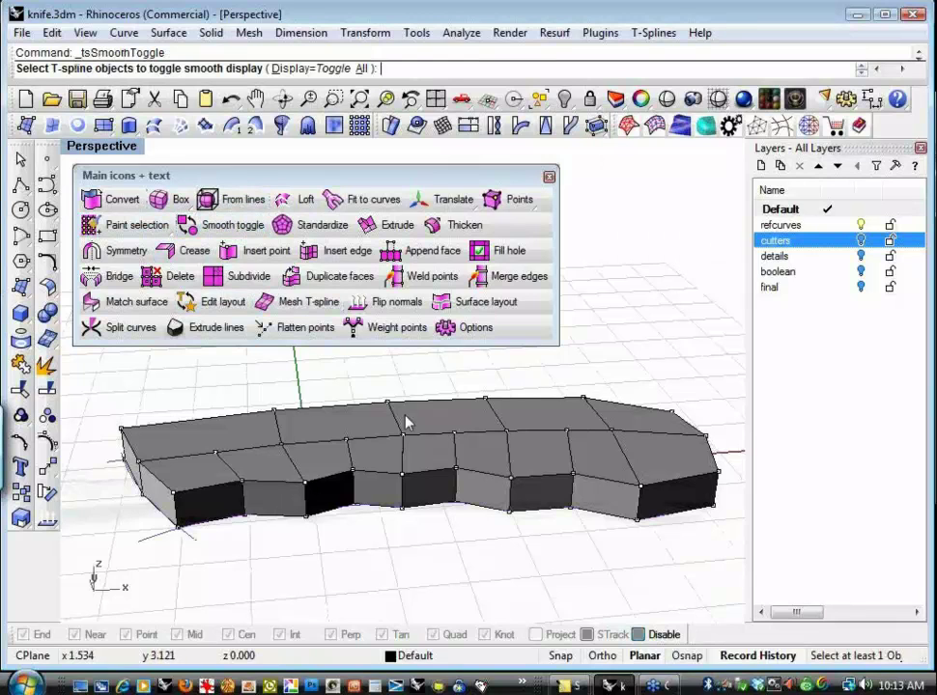
pyautogui.click(406, 475)
pyautogui.press('Return')
pyautogui.moveTo(467, 539); pyautogui.dragTo(477, 512, button='right')
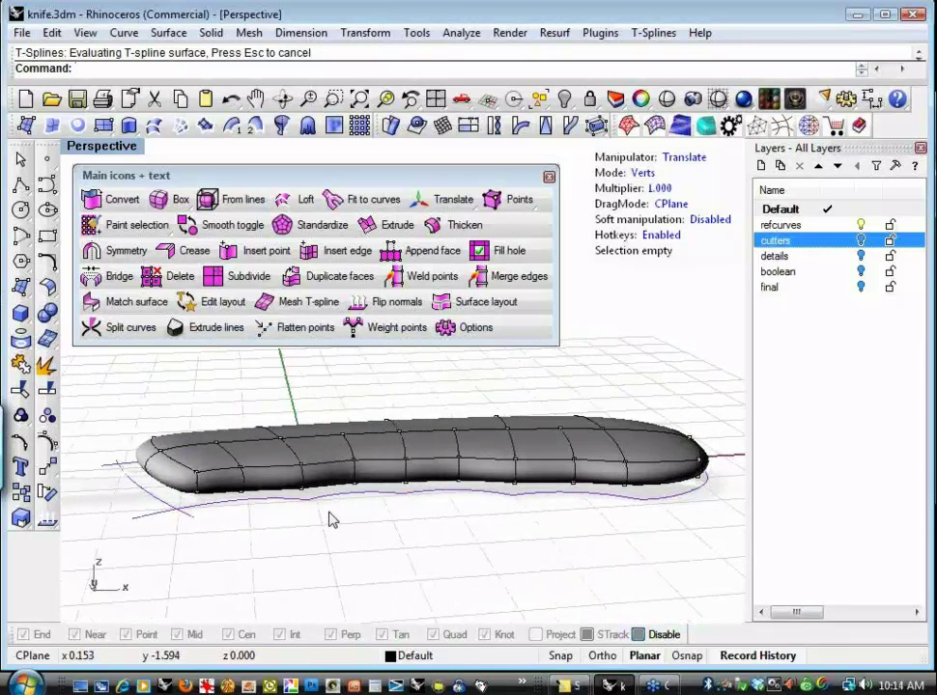
pyautogui.click(234, 231)
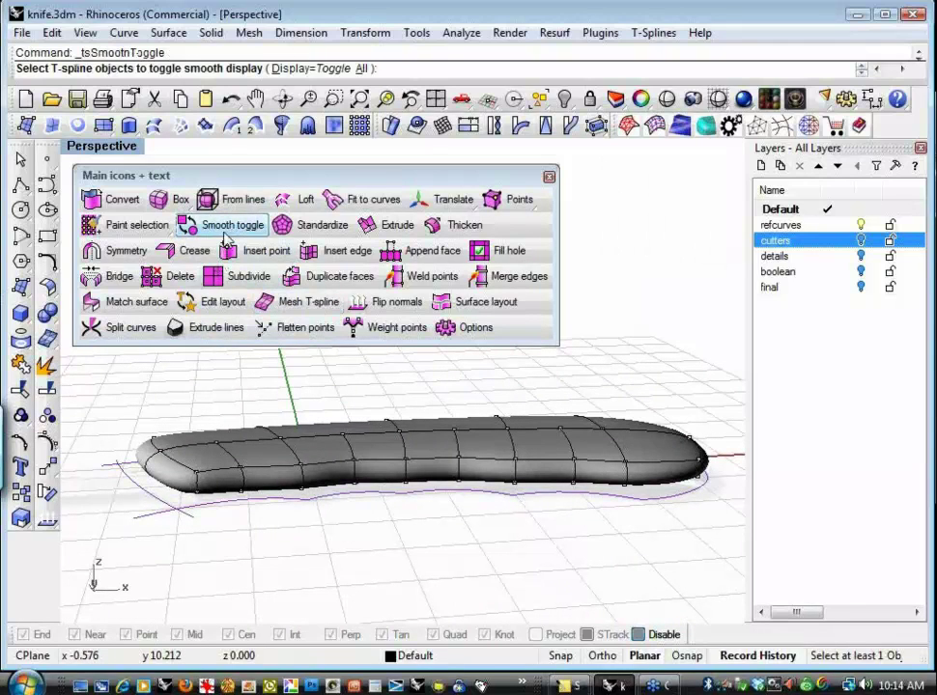
pyautogui.click(344, 480)
pyautogui.press('Return')
# Select the bottom faces of the thickened handle in face mode and delete them to open the underside
pyautogui.moveTo(359, 537); pyautogui.dragTo(347, 446, button='right')
pyautogui.click(656, 175)
pyautogui.click(657, 176)
pyautogui.moveTo(610, 284); pyautogui.dragTo(116, 550, button='right')
pyautogui.moveTo(123, 551); pyautogui.dragTo(765, 447)
pyautogui.moveTo(502, 576); pyautogui.dragTo(456, 560, button='right')
pyautogui.press('Delete')
pyautogui.moveTo(432, 580); pyautogui.dragTo(372, 508, button='right')
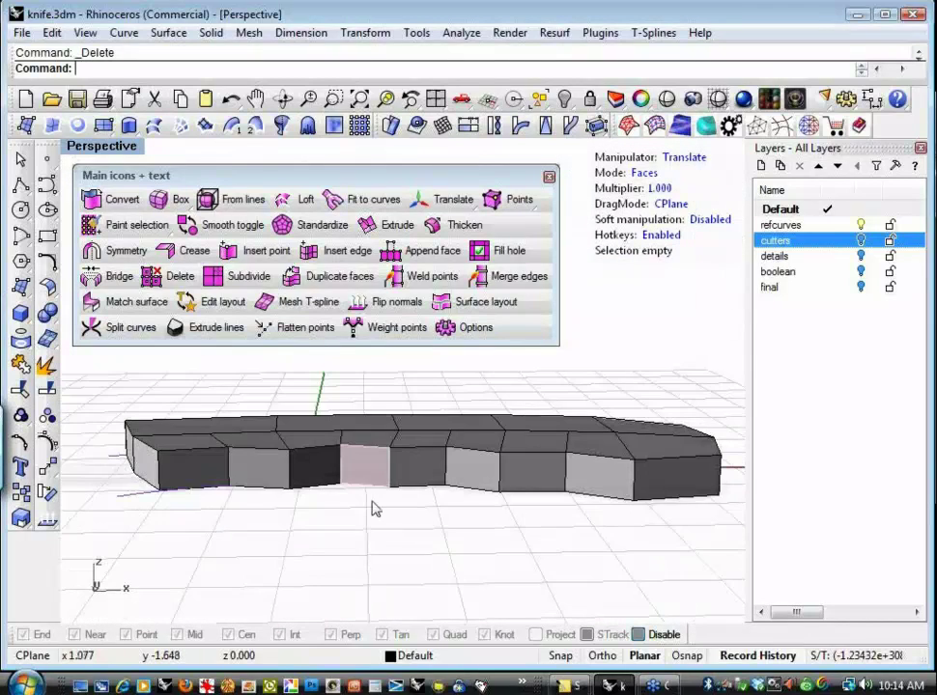
# Switch the open-bottomed handle to smooth display and examine its shape
pyautogui.click(246, 226)
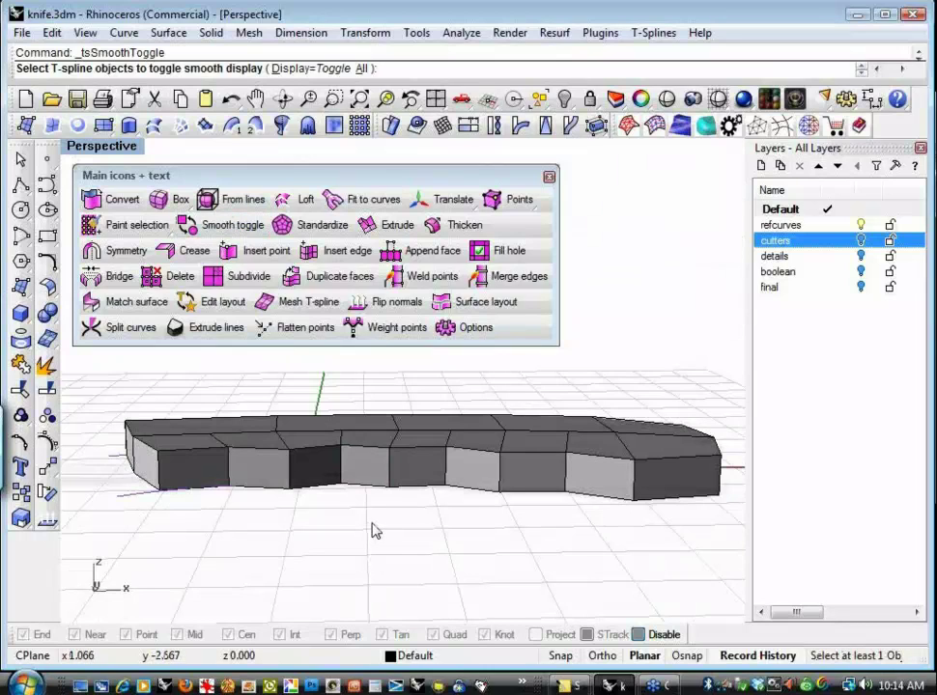
pyautogui.click(371, 461)
pyautogui.press('Return')
pyautogui.moveTo(415, 568)
pyautogui.mouseDown(button='right')
pyautogui.moveTo(383, 601)
pyautogui.moveTo(287, 449)
pyautogui.moveTo(389, 379)
pyautogui.moveTo(489, 392)
pyautogui.moveTo(345, 543)
pyautogui.moveTo(194, 546)
pyautogui.moveTo(174, 558)
pyautogui.moveTo(468, 608)
pyautogui.moveTo(366, 569)
pyautogui.moveTo(337, 534)
pyautogui.moveTo(331, 553)
pyautogui.moveTo(359, 498)
pyautogui.moveTo(350, 564)
pyautogui.moveTo(328, 565)
pyautogui.moveTo(389, 565)
pyautogui.moveTo(406, 555)
pyautogui.mouseUp(button='right')
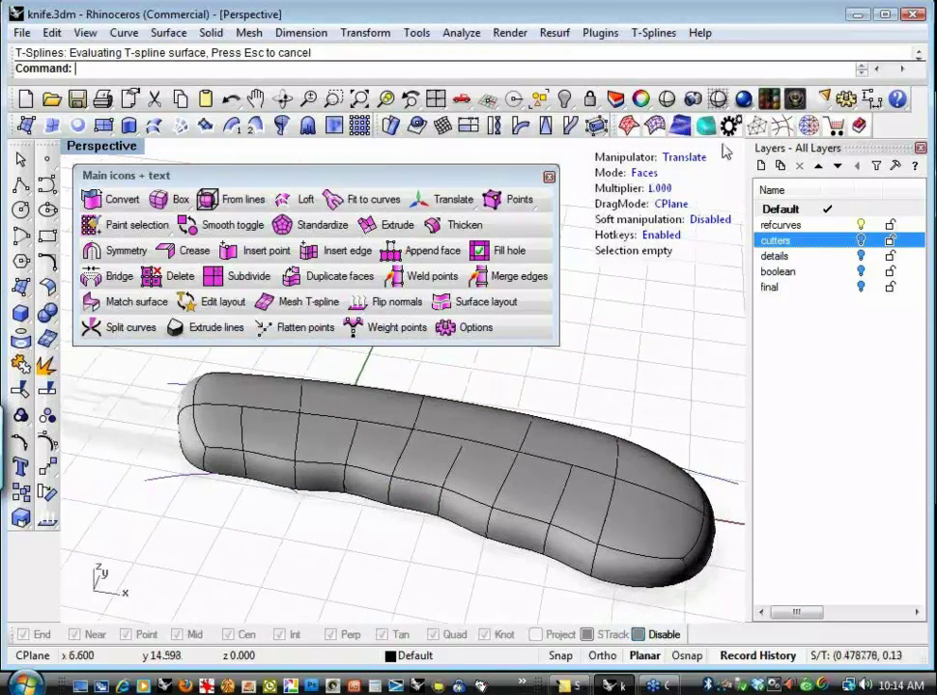
# Assign the Red.jpg material from the AuxPecker library to the handle, close the library and narrow the layer list
pyautogui.click(770, 100)
pyautogui.moveTo(814, 360); pyautogui.dragTo(497, 560)
pyautogui.moveTo(493, 178); pyautogui.dragTo(436, 177)
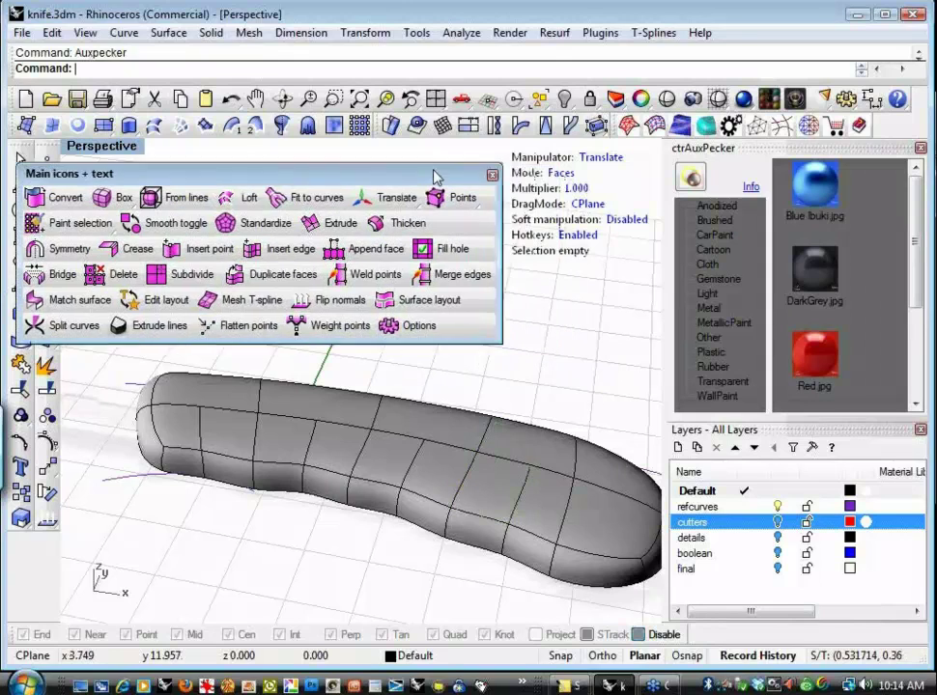
pyautogui.click(570, 174)
pyautogui.click(527, 491)
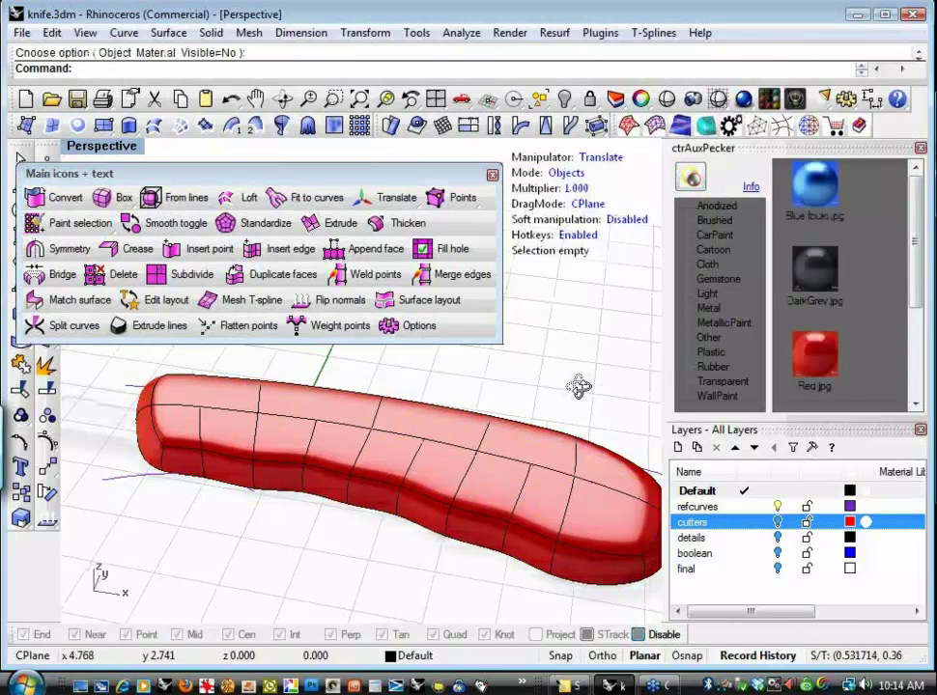
pyautogui.click(920, 149)
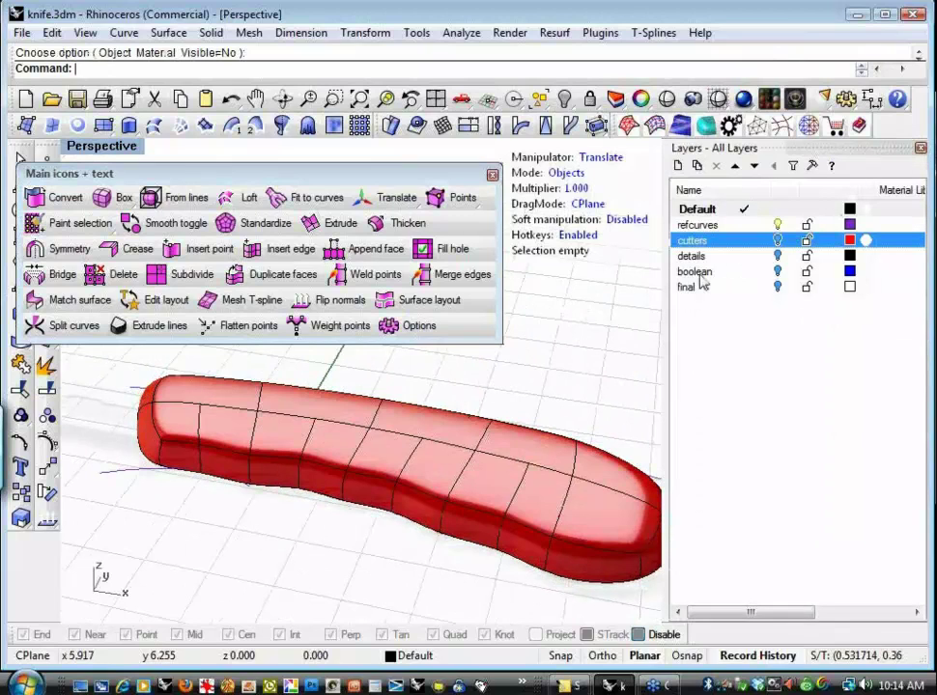
pyautogui.moveTo(661, 324); pyautogui.dragTo(792, 319)
# Apply T-Splines symmetry to the open half handle with ZSymmetry set to Yes and Weld set to Yes
pyautogui.moveTo(580, 416); pyautogui.dragTo(372, 387, button='right')
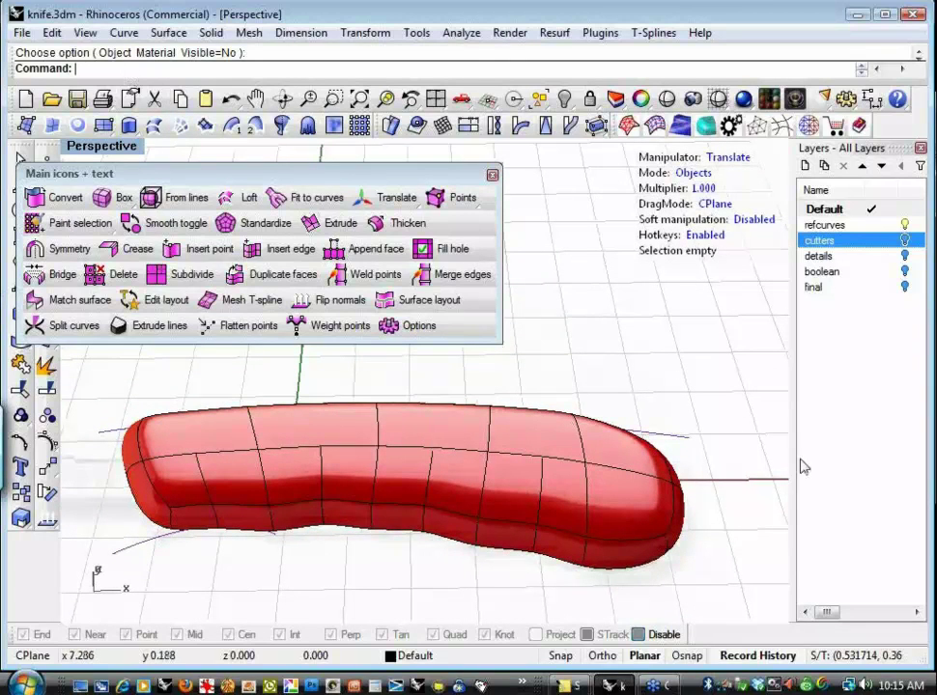
pyautogui.moveTo(702, 469); pyautogui.dragTo(425, 338, button='right')
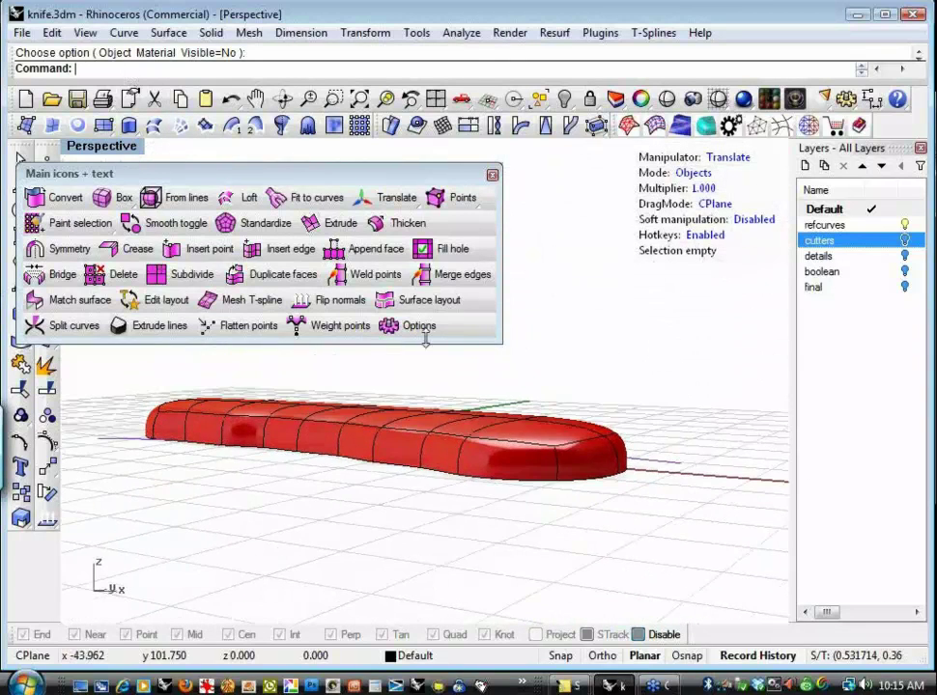
pyautogui.click(60, 249)
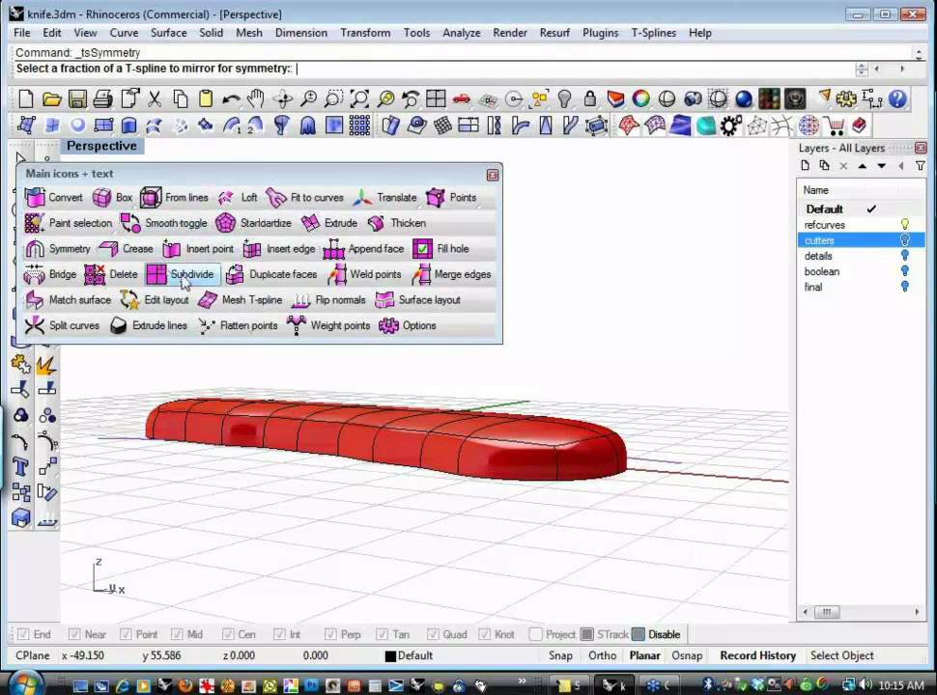
pyautogui.moveTo(501, 386); pyautogui.dragTo(603, 401, button='right')
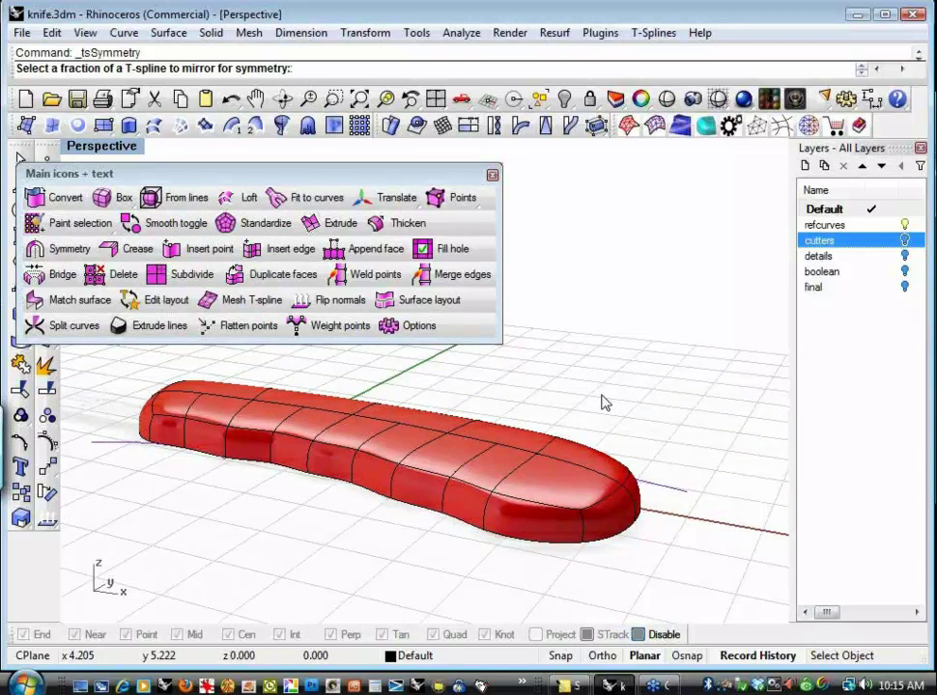
pyautogui.click(404, 454)
pyautogui.press('Return')
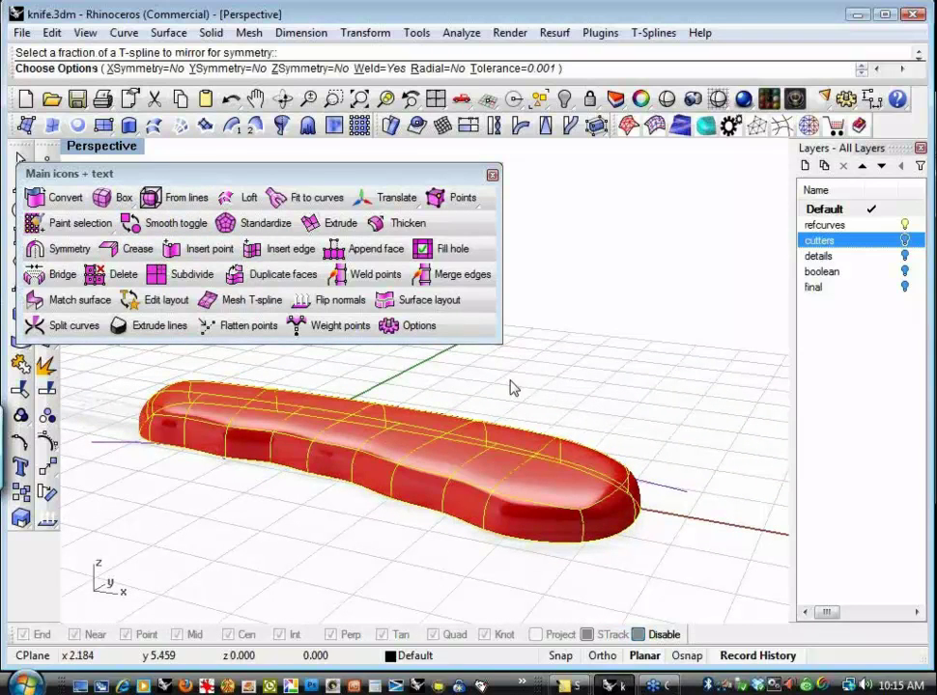
pyautogui.moveTo(565, 407); pyautogui.dragTo(594, 418, button='right')
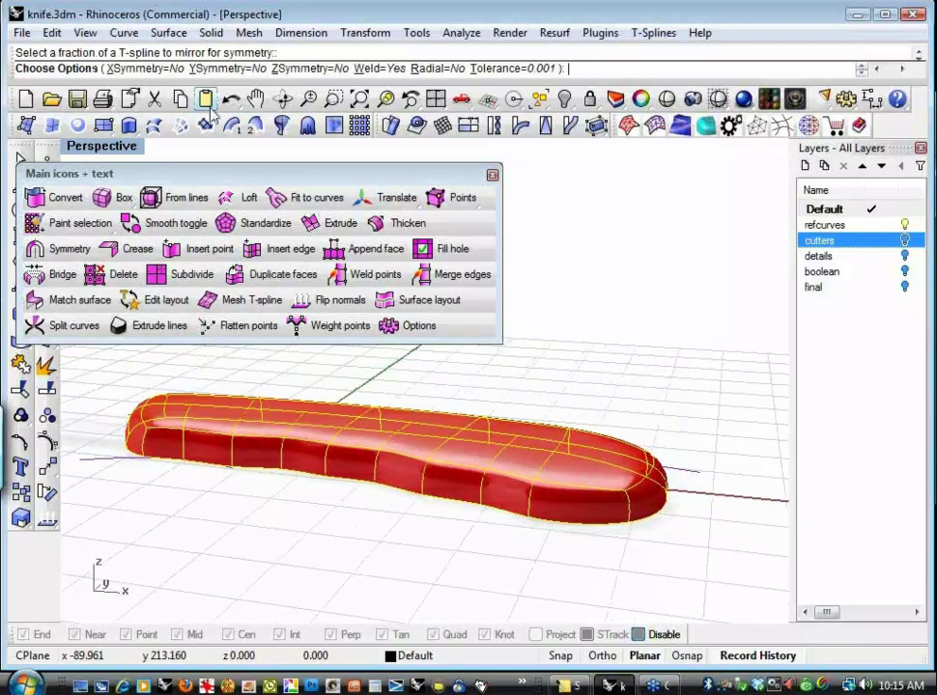
pyautogui.click(309, 68)
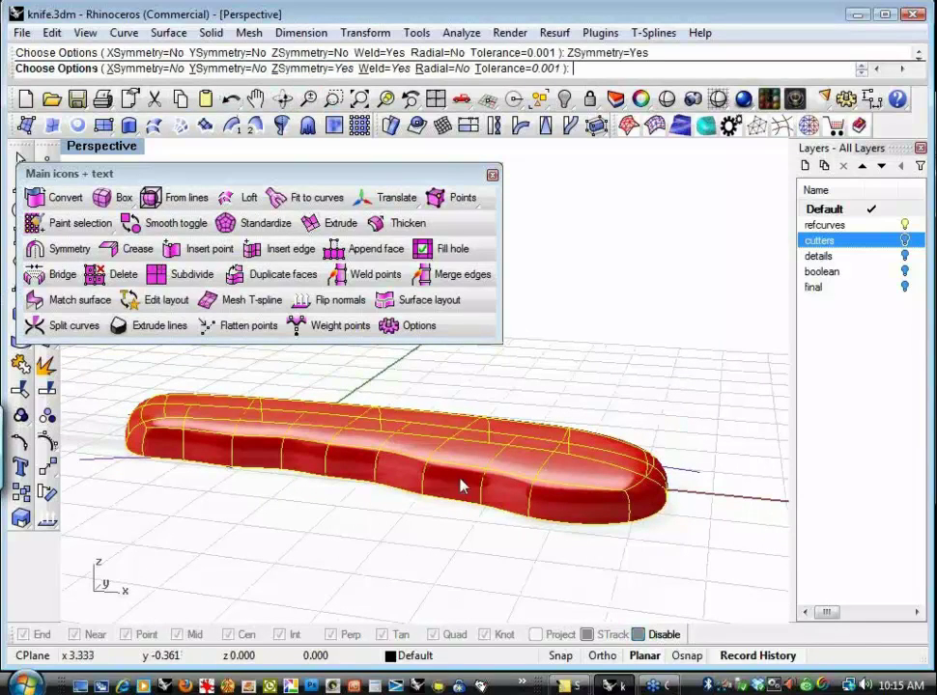
pyautogui.press('Return')
pyautogui.moveTo(372, 508); pyautogui.dragTo(416, 599, button='right')
pyautogui.press('Escape')
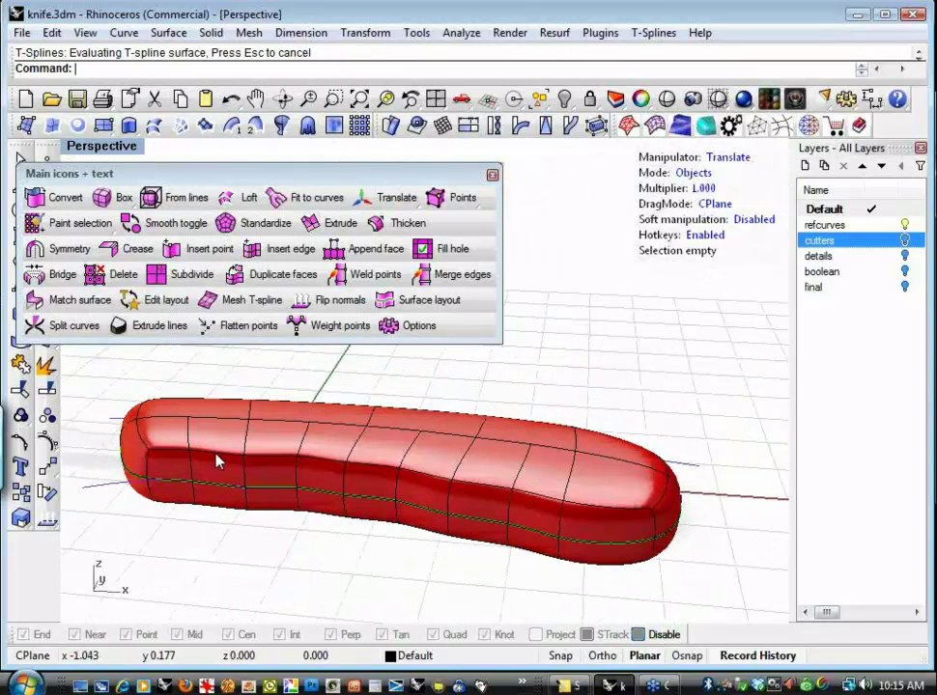
# Try raising a single edge on the grip side of the mirrored handle in edge mode, and undo the move
pyautogui.click(701, 180)
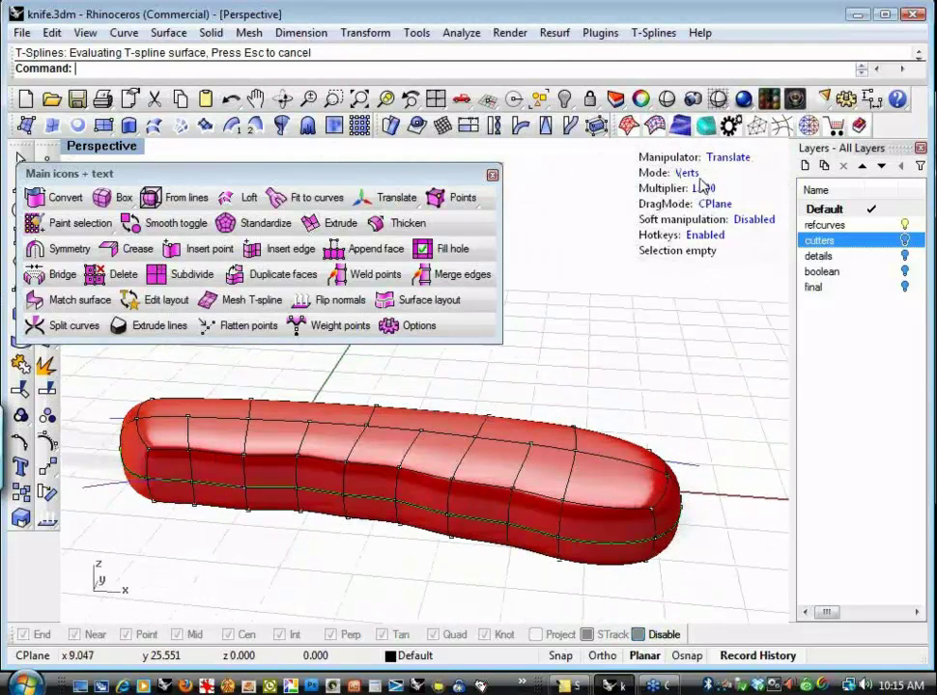
pyautogui.click(210, 456)
pyautogui.moveTo(214, 403); pyautogui.dragTo(209, 377)
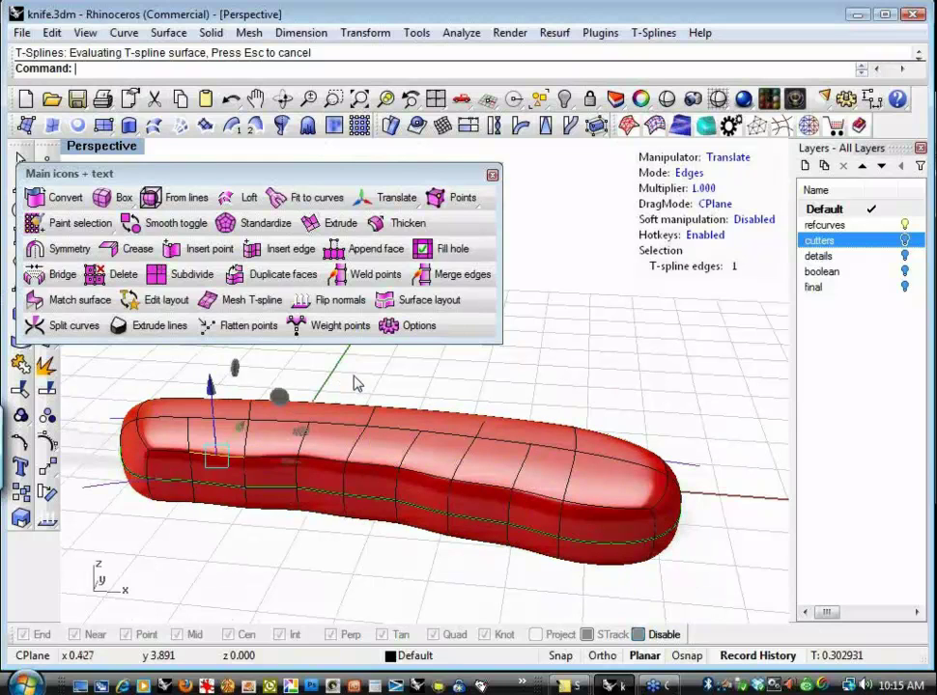
pyautogui.hotkey('ctrl', 'z')
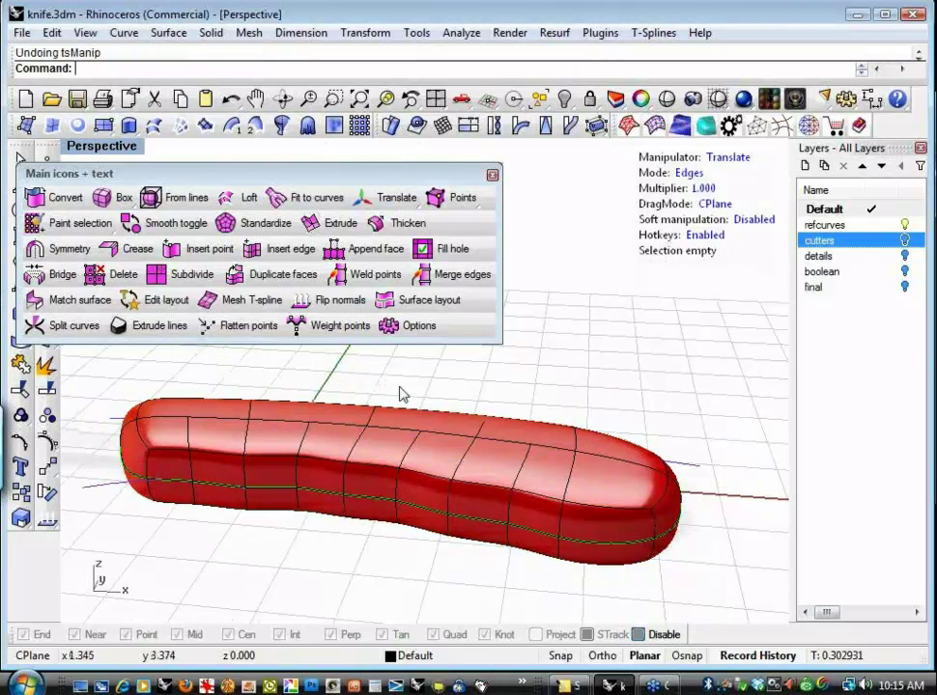
# In vertex mode, lower four alternating vertices along the grip side's upper edge to form finger grooves
pyautogui.moveTo(414, 428); pyautogui.dragTo(388, 522, button='right')
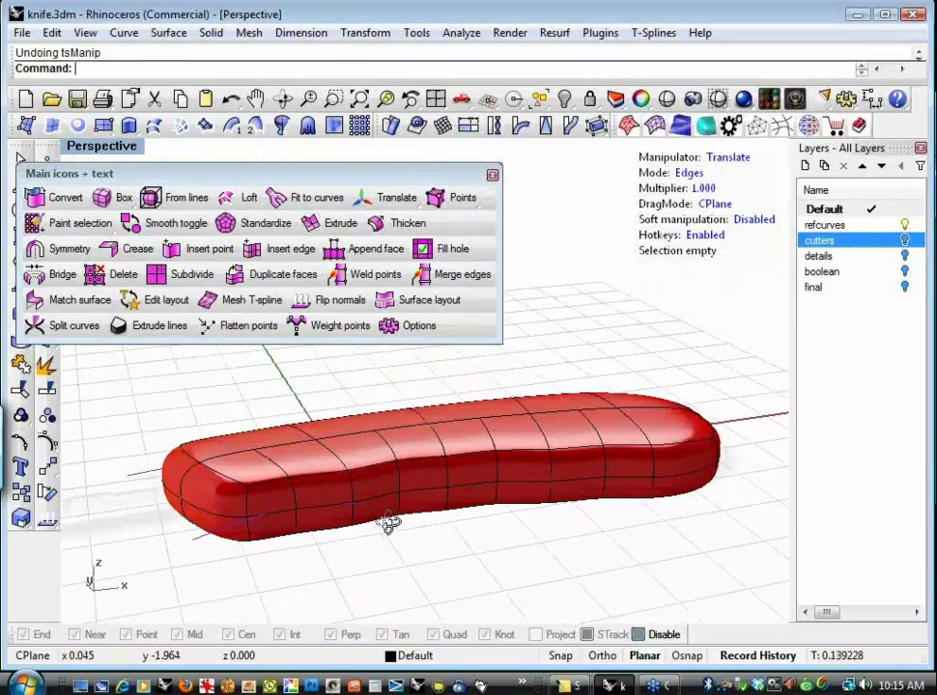
pyautogui.moveTo(388, 523); pyautogui.dragTo(405, 493, button='right')
pyautogui.click(689, 173)
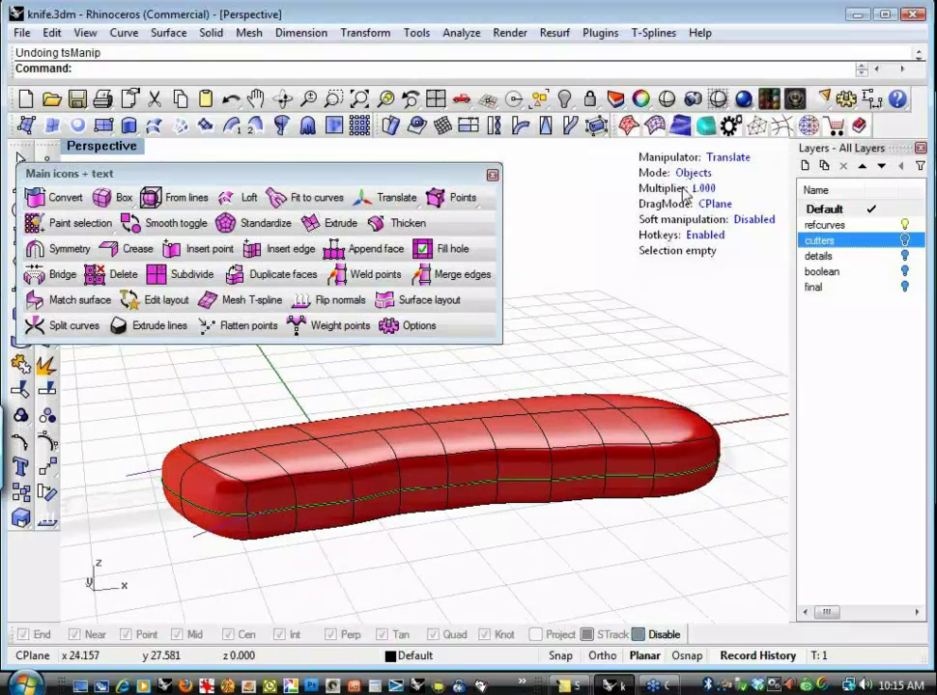
pyautogui.click(291, 479)
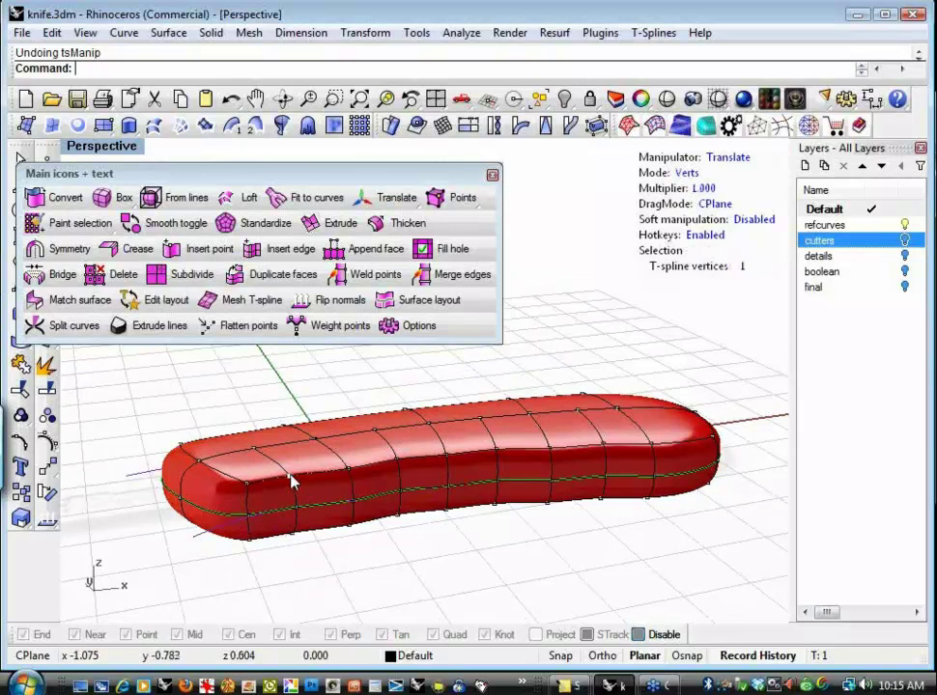
pyautogui.moveTo(290, 411); pyautogui.dragTo(291, 450)
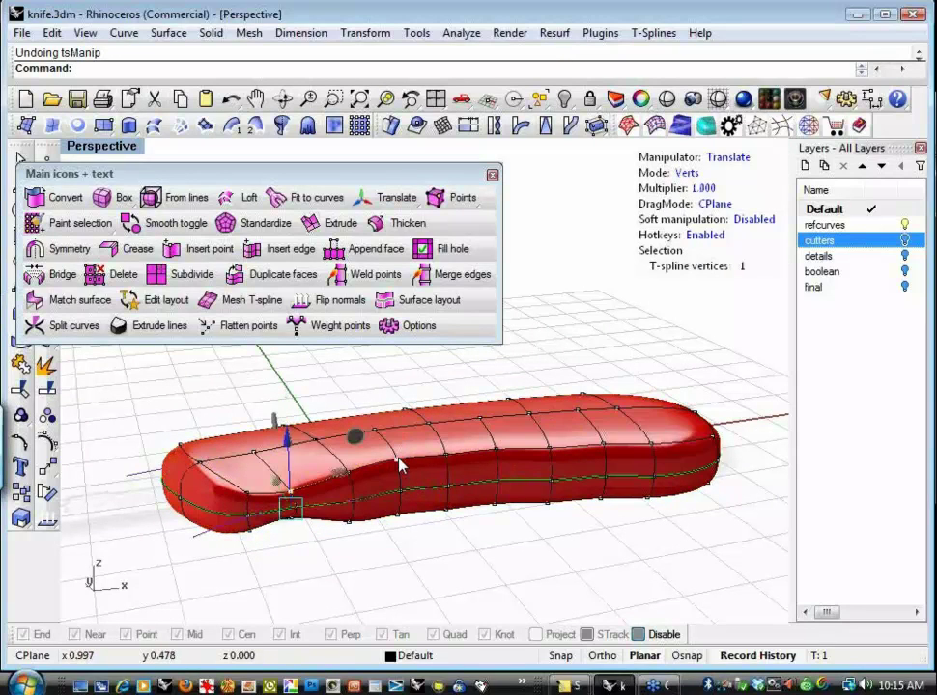
pyautogui.click(381, 436)
pyautogui.moveTo(387, 443); pyautogui.dragTo(396, 429)
pyautogui.click(493, 448)
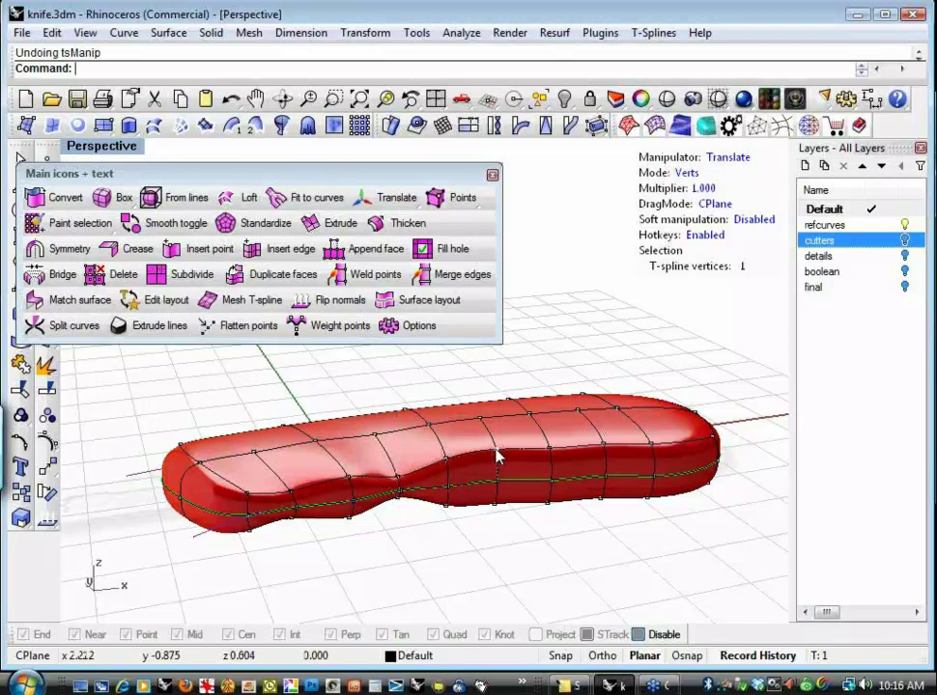
pyautogui.moveTo(499, 385); pyautogui.dragTo(503, 425)
pyautogui.click(607, 437)
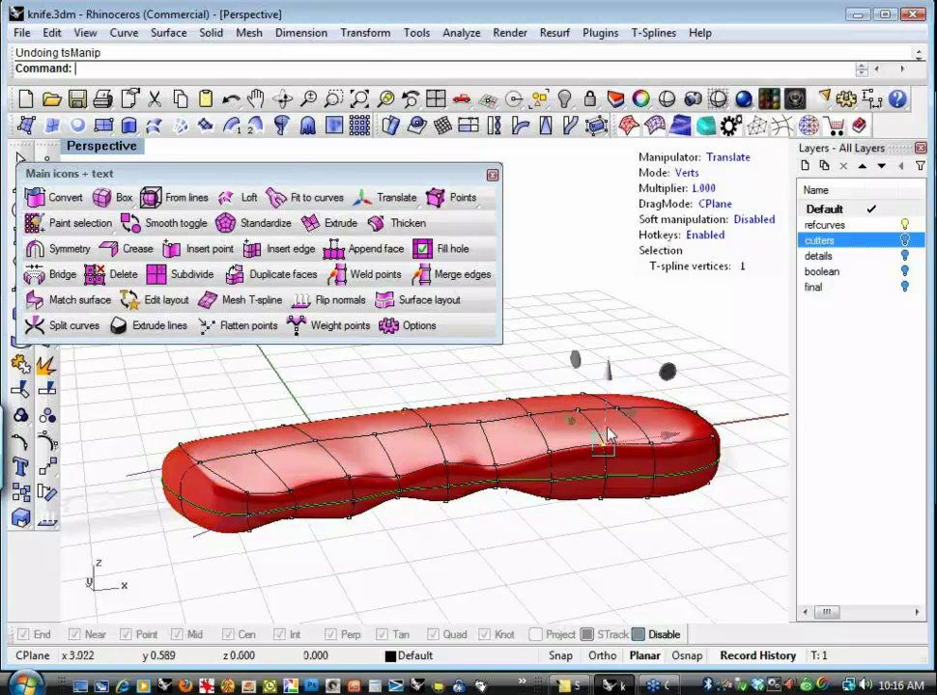
pyautogui.moveTo(609, 376); pyautogui.dragTo(610, 413)
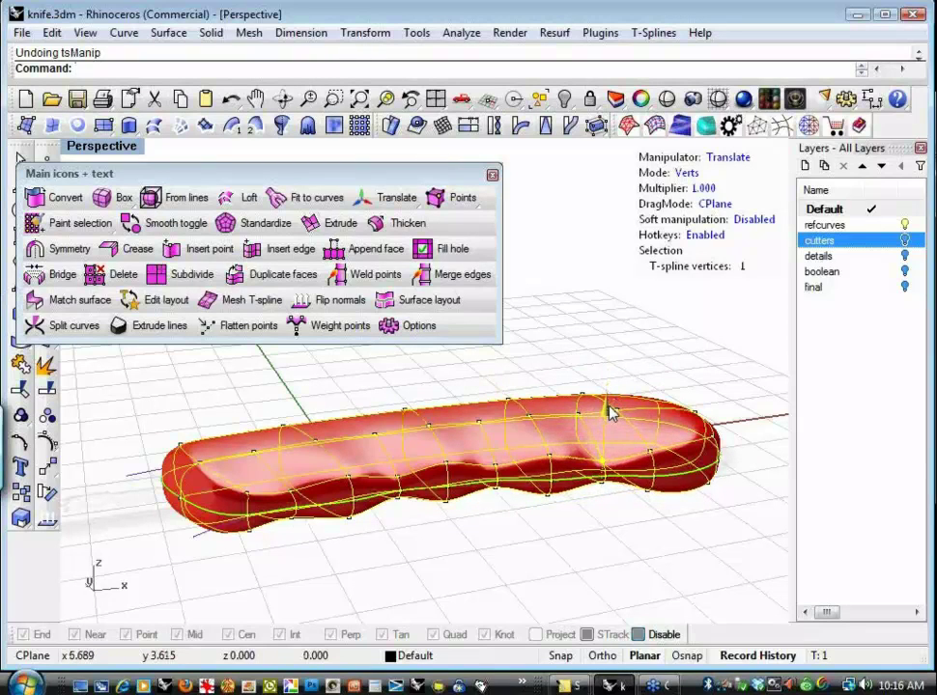
# Select the three in-between vertices along the grip side's upper edge, lower them together slightly, and clear the selection
pyautogui.click(569, 512)
pyautogui.click(552, 462)
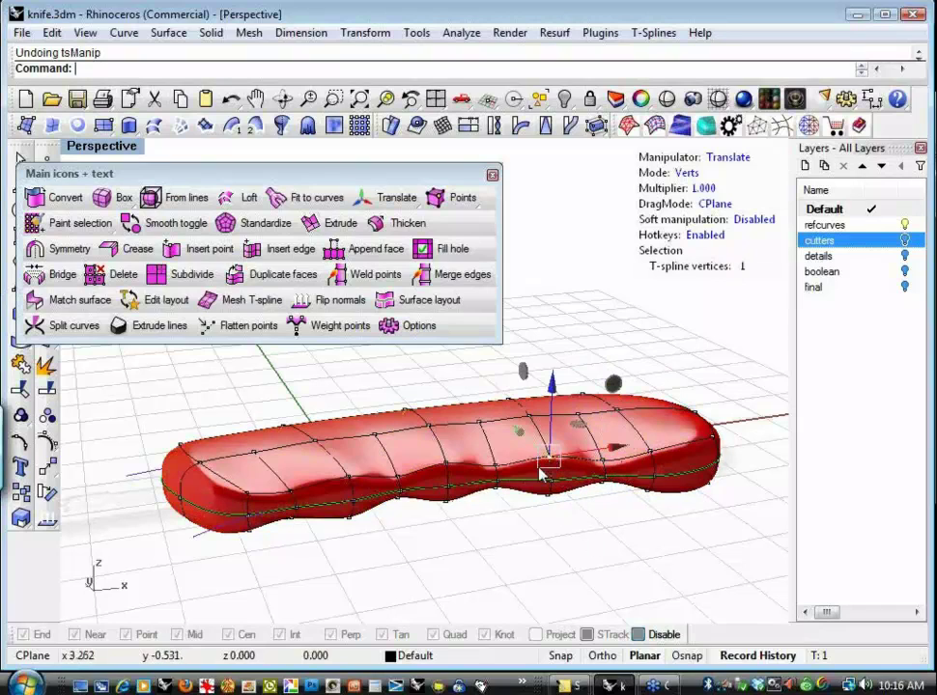
pyautogui.keyDown('shift'); pyautogui.click(450, 470); pyautogui.keyUp('shift')
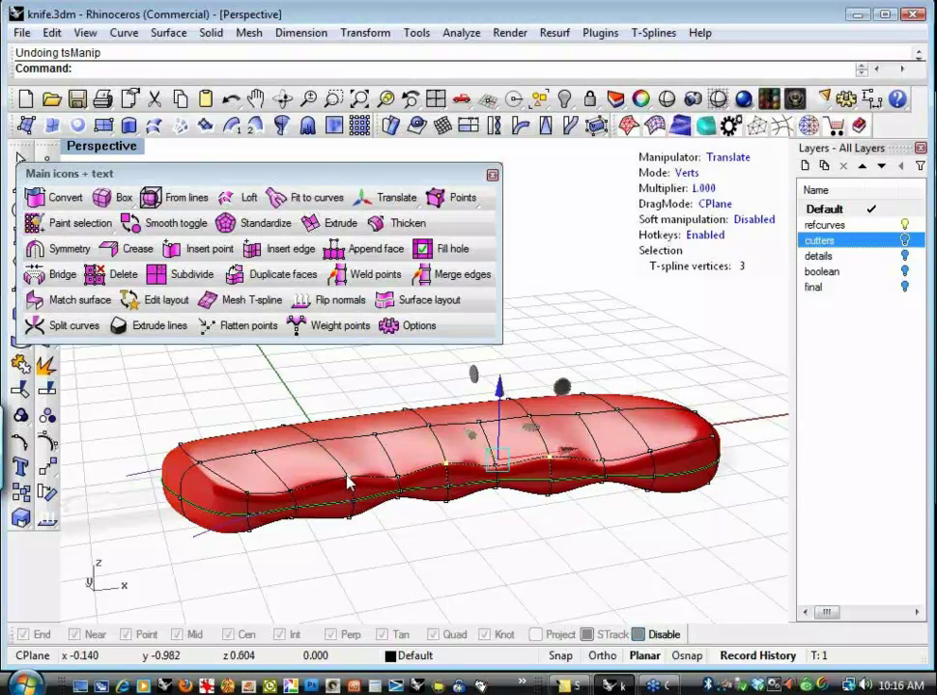
pyautogui.keyDown('shift'); pyautogui.click(352, 483); pyautogui.keyUp('shift')
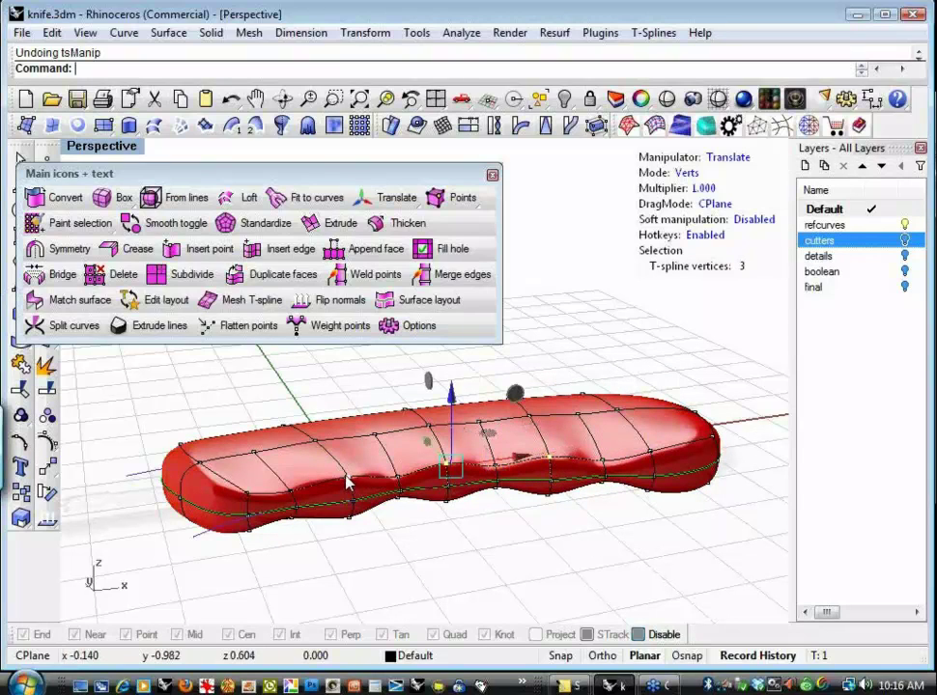
pyautogui.click(449, 396)
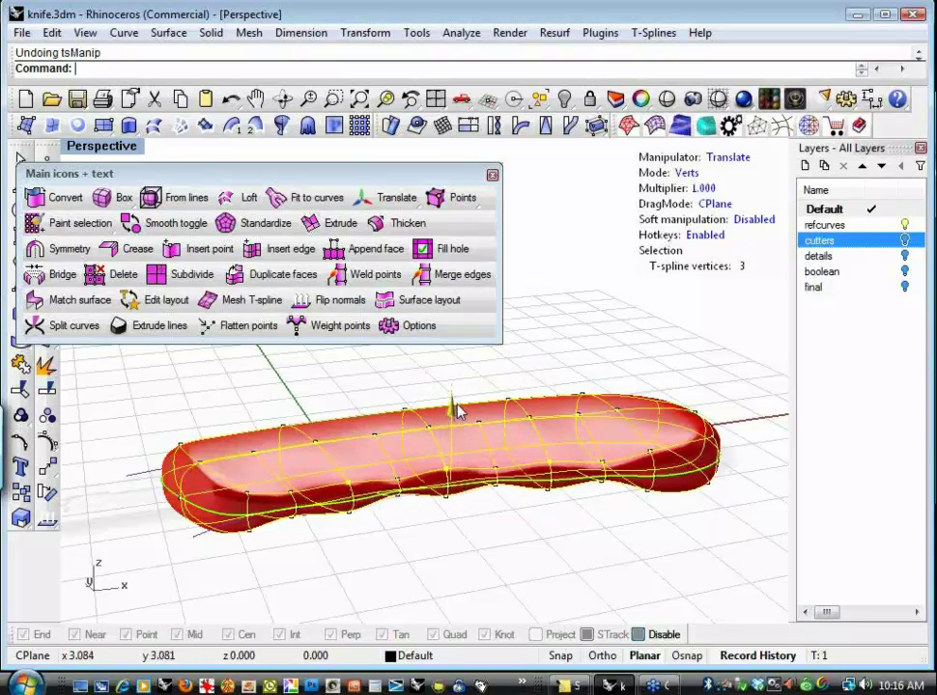
pyautogui.moveTo(455, 410); pyautogui.dragTo(477, 430)
pyautogui.click(474, 568)
# Select the chain of five edges along the upper back side of the handle, lower it slightly, and deselect it
pyautogui.moveTo(474, 568); pyautogui.dragTo(421, 566, button='right')
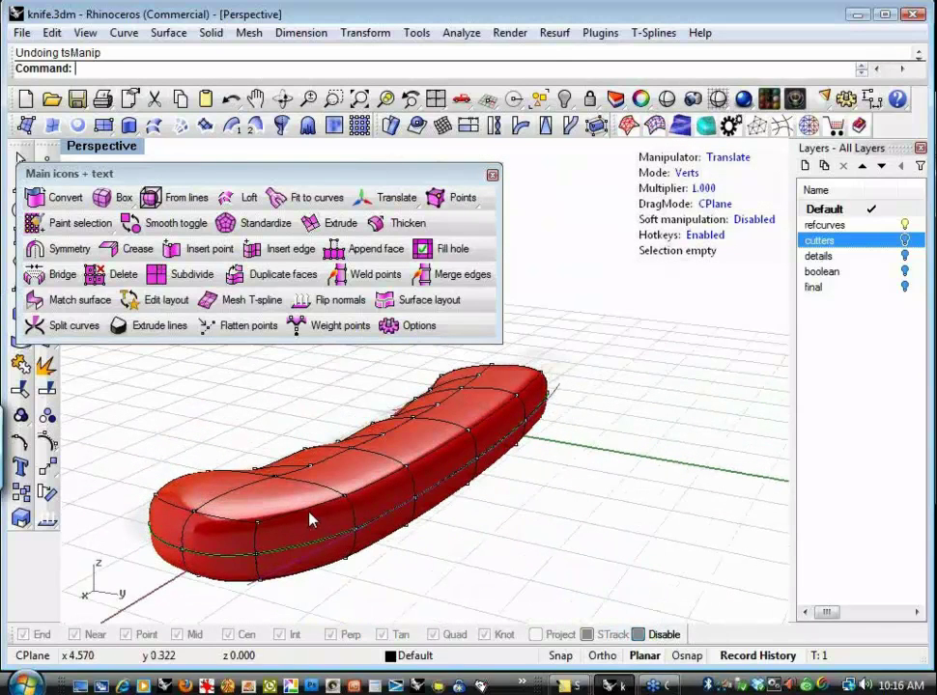
pyautogui.hotkey('ctrl', 'z')
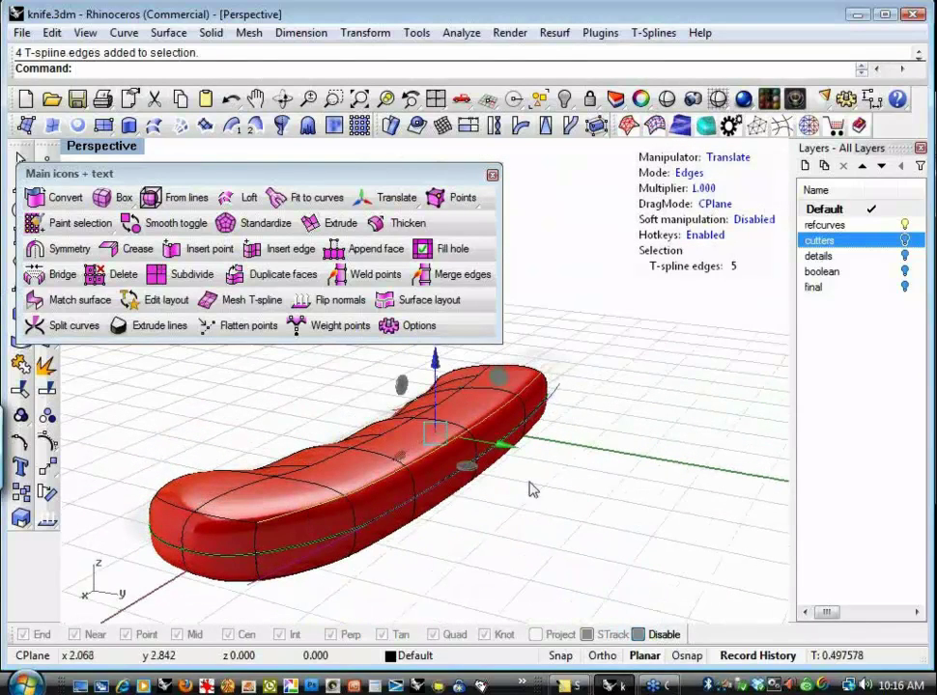
pyautogui.moveTo(440, 359); pyautogui.dragTo(444, 381)
pyautogui.click(502, 533)
pyautogui.moveTo(502, 533); pyautogui.dragTo(358, 464, button='right')
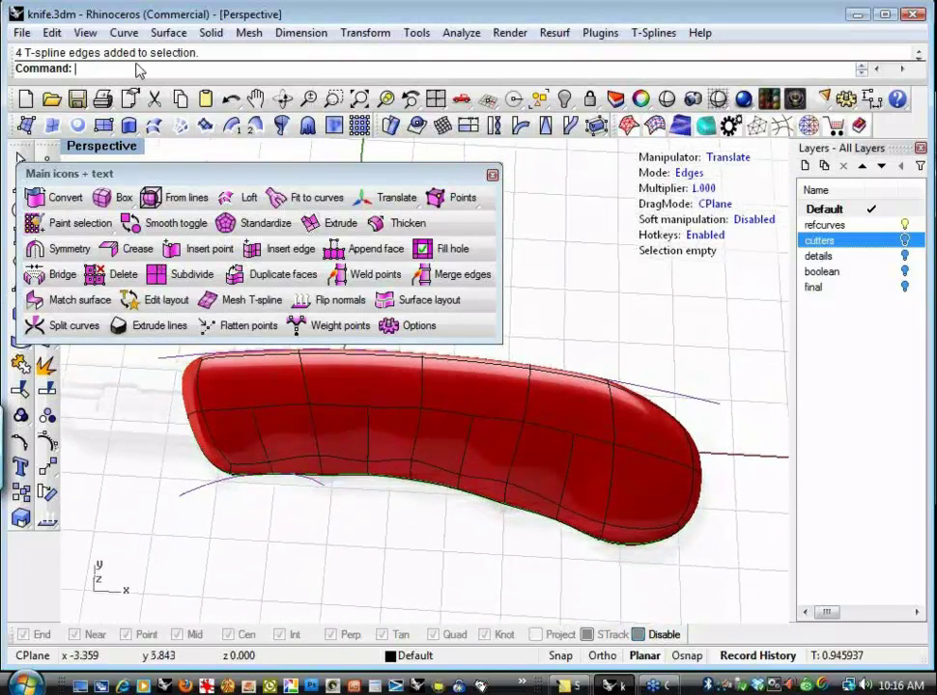
# Show the handle in the Top view in wireframe display over the background image, with no edges selected
pyautogui.press('F4')
pyautogui.hotkey('ctrl', 'shift', 'e')
pyautogui.moveTo(473, 493); pyautogui.dragTo(427, 508, button='right')
pyautogui.middleClick(428, 506)
pyautogui.click(431, 503)
pyautogui.click(394, 490)
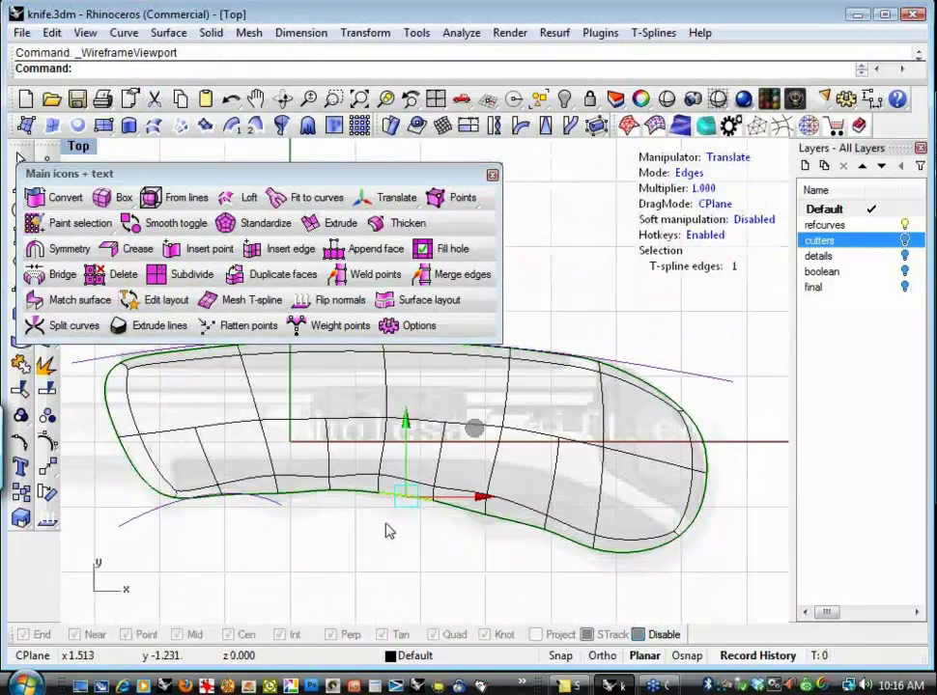
pyautogui.click(406, 538)
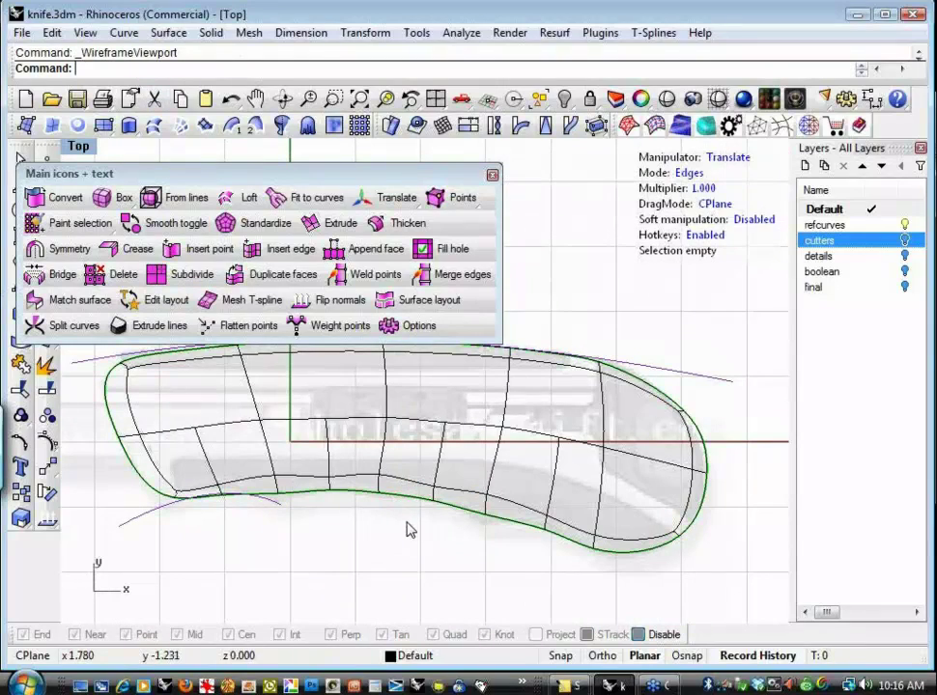
# Examine how the handle outline in the Top view follows the reference curves and the background image
pyautogui.moveTo(656, 385); pyautogui.dragTo(665, 363, button='right')
pyautogui.moveTo(314, 537); pyautogui.dragTo(433, 565, button='right')
pyautogui.scroll(-2, 360, 531)
pyautogui.moveTo(357, 524); pyautogui.dragTo(318, 493, button='right')
pyautogui.moveTo(245, 426); pyautogui.dragTo(207, 445, button='right')
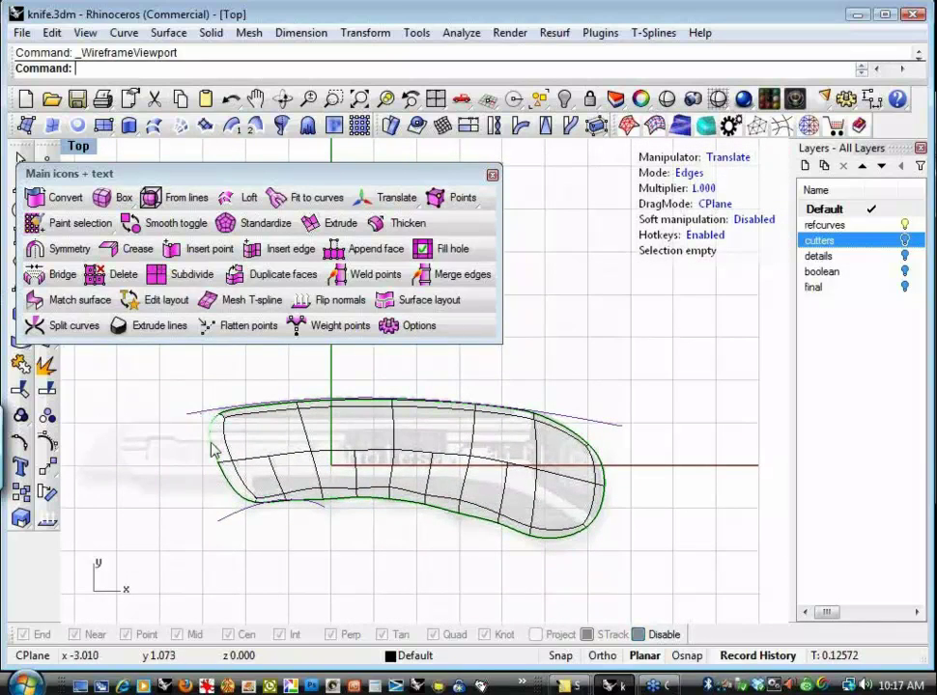
pyautogui.scroll(5, 288, 508)
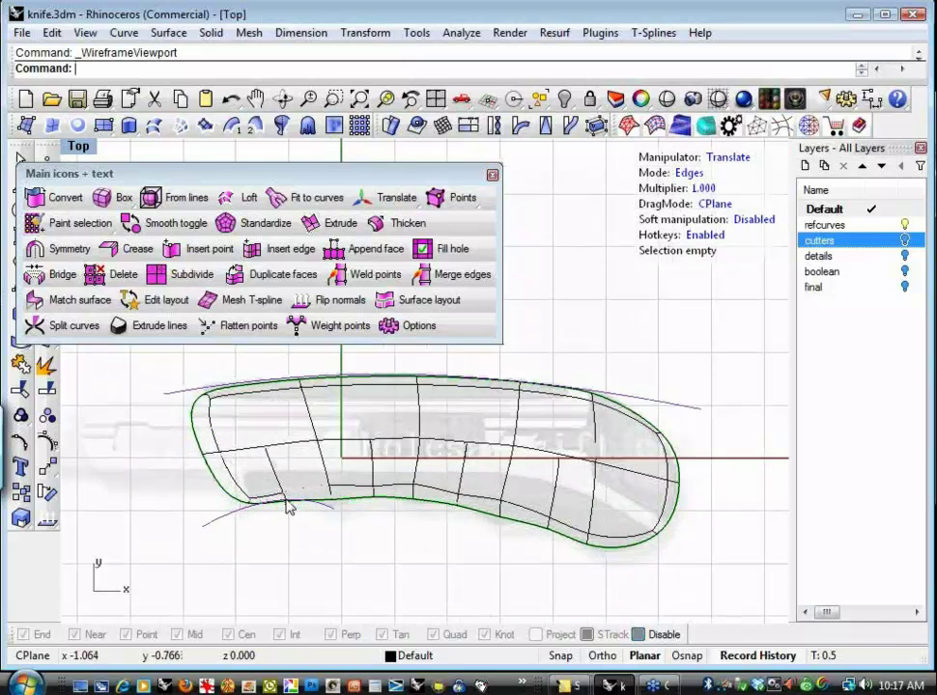
pyautogui.scroll(-4, 297, 522)
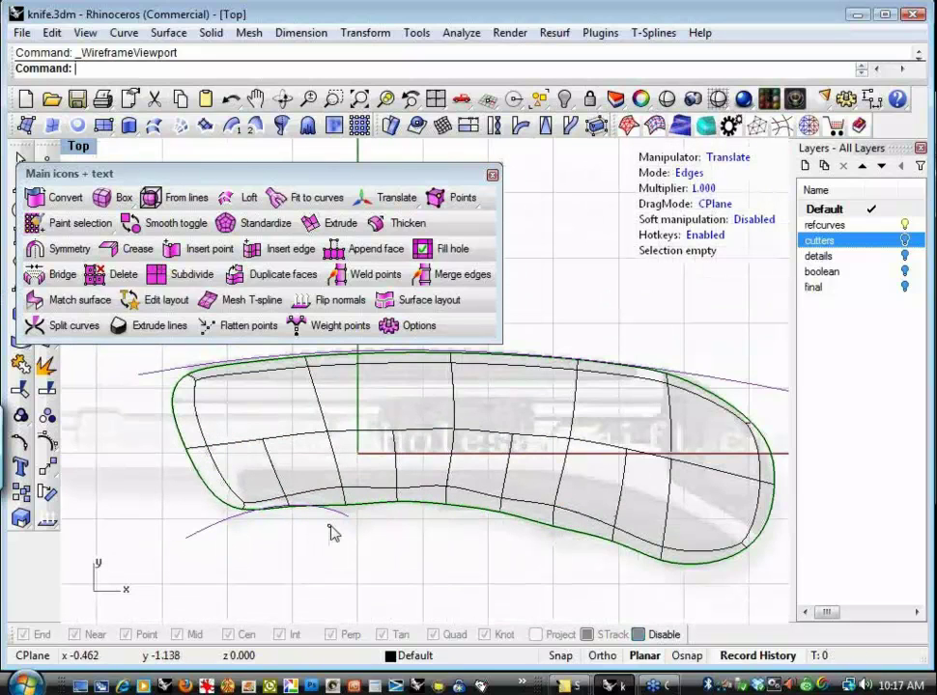
# Lower the three edge pairs at the ridges between the finger grooves on the grip outline, one pair at a time, and deselect
pyautogui.click(355, 486)
pyautogui.click(417, 436)
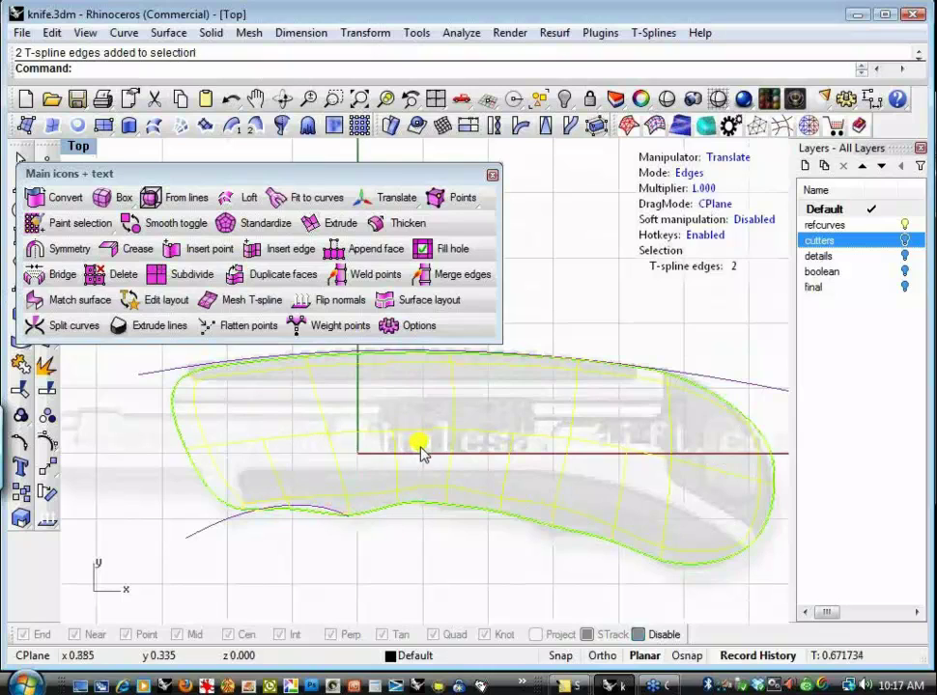
pyautogui.click(410, 562)
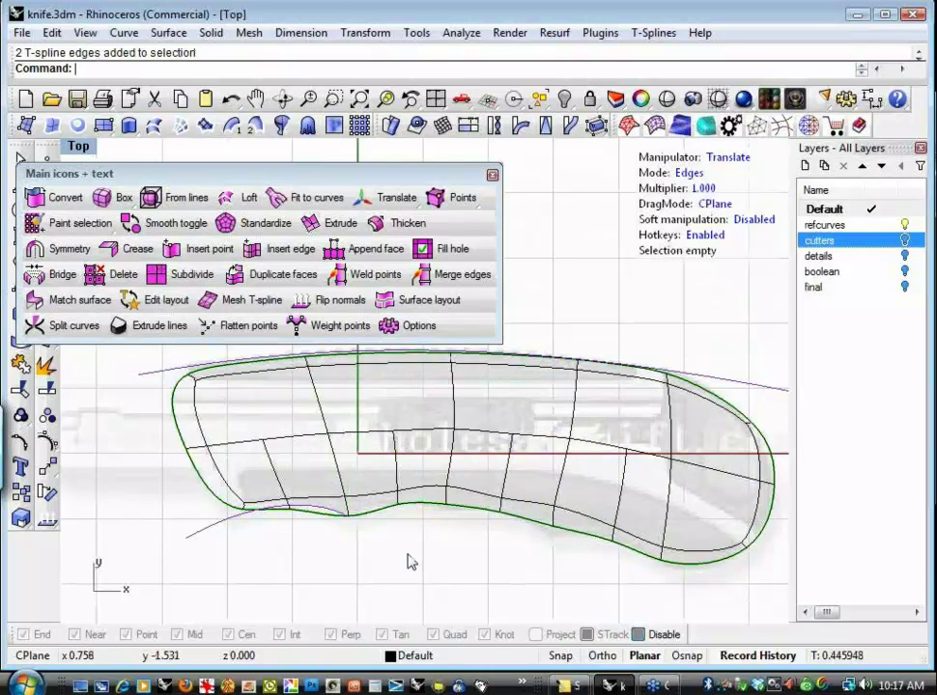
pyautogui.click(462, 486)
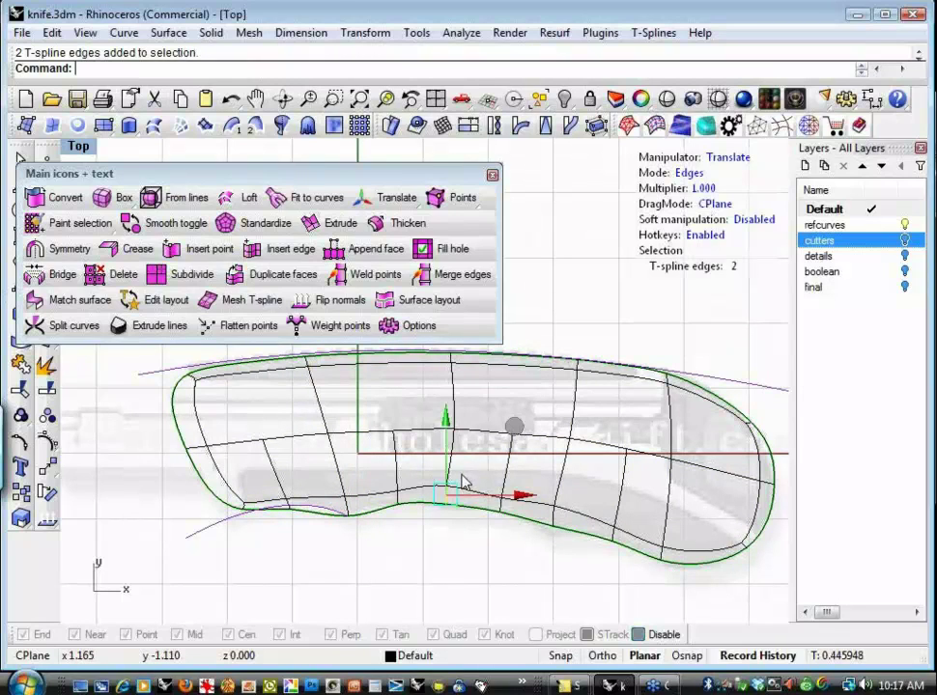
pyautogui.click(510, 444)
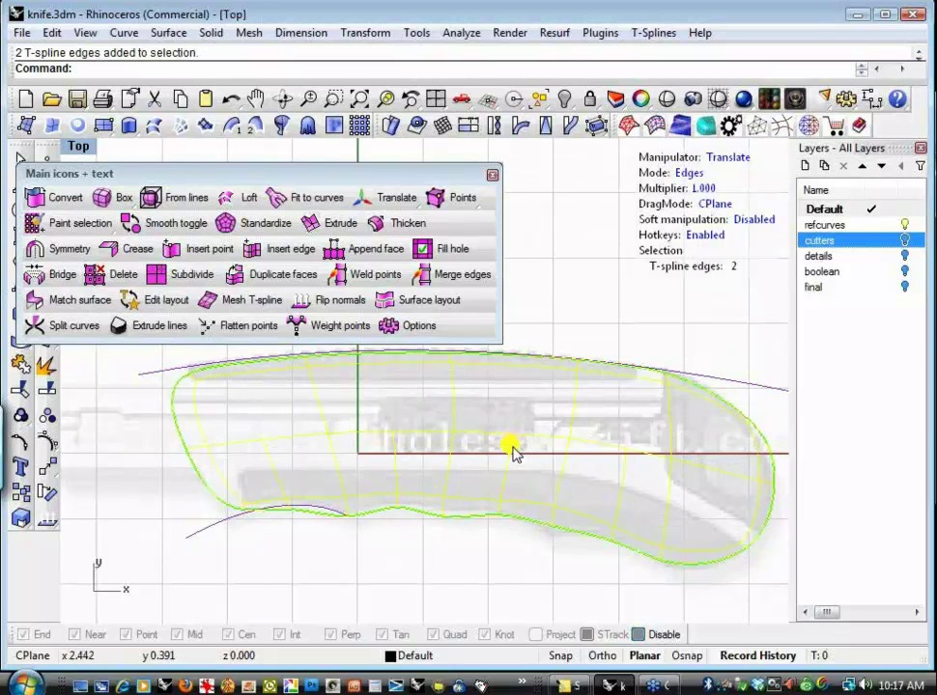
pyautogui.click(527, 581)
pyautogui.moveTo(530, 560); pyautogui.dragTo(611, 459)
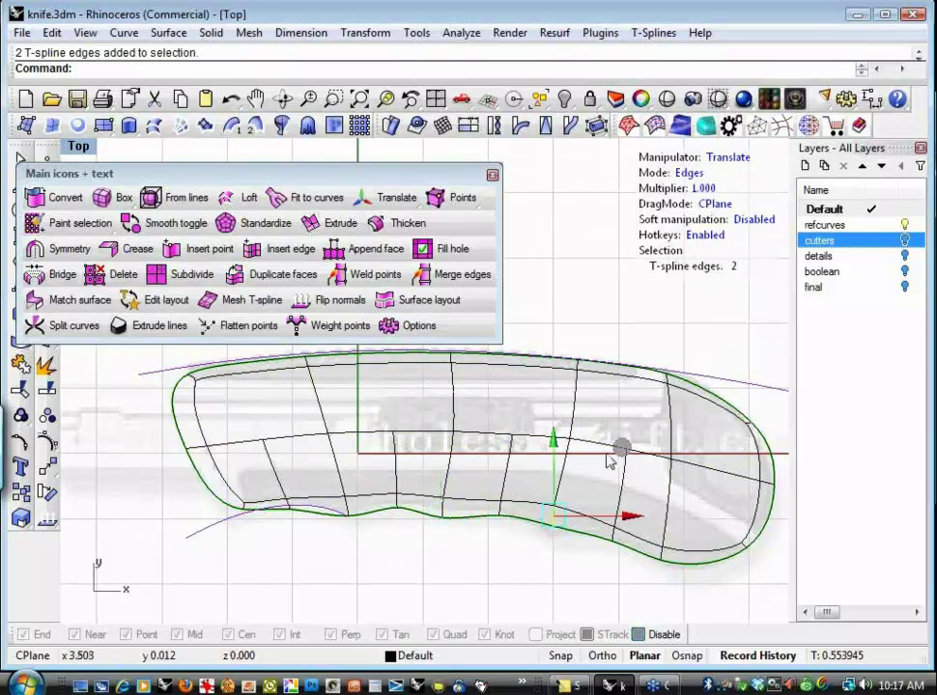
pyautogui.click(623, 459)
pyautogui.click(463, 579)
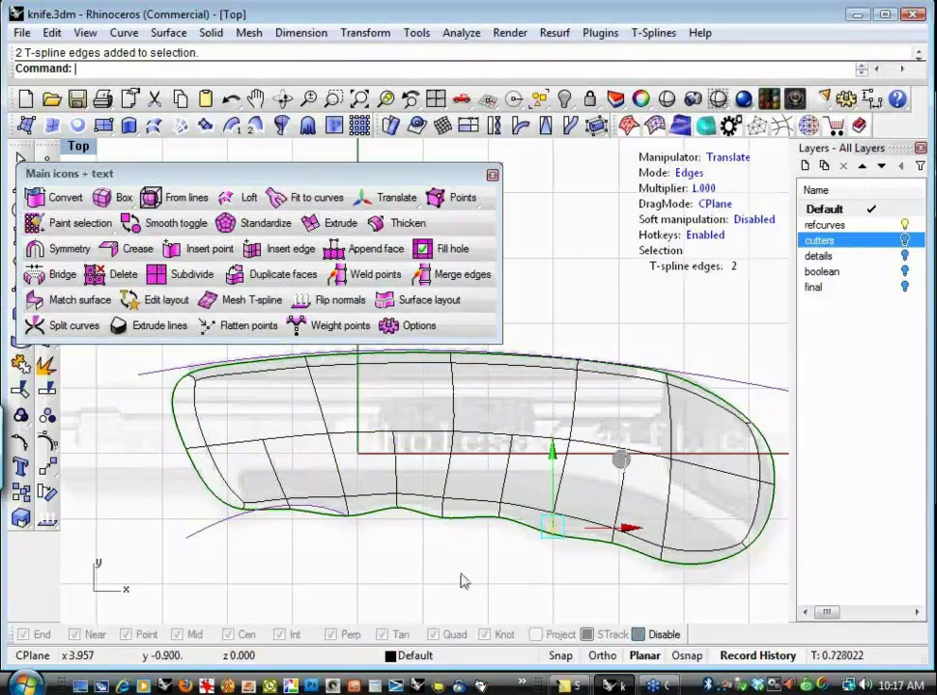
# Select the four edges at the upper and lower corners of the handle's blade end, set their weight to 3, and deselect
pyautogui.moveTo(356, 546); pyautogui.dragTo(364, 564, button='right')
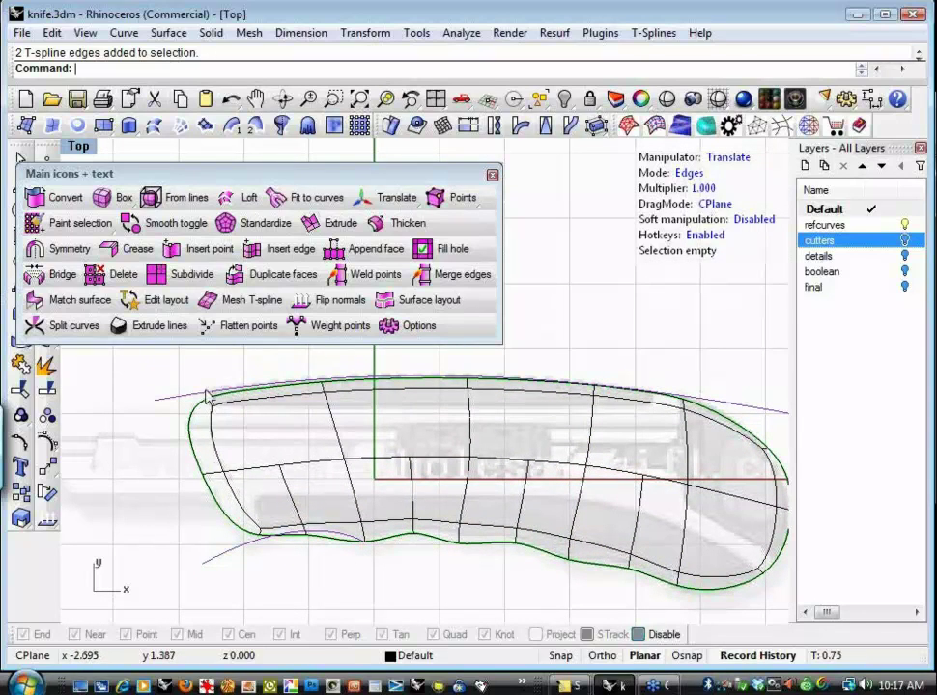
pyautogui.moveTo(195, 364); pyautogui.dragTo(229, 428)
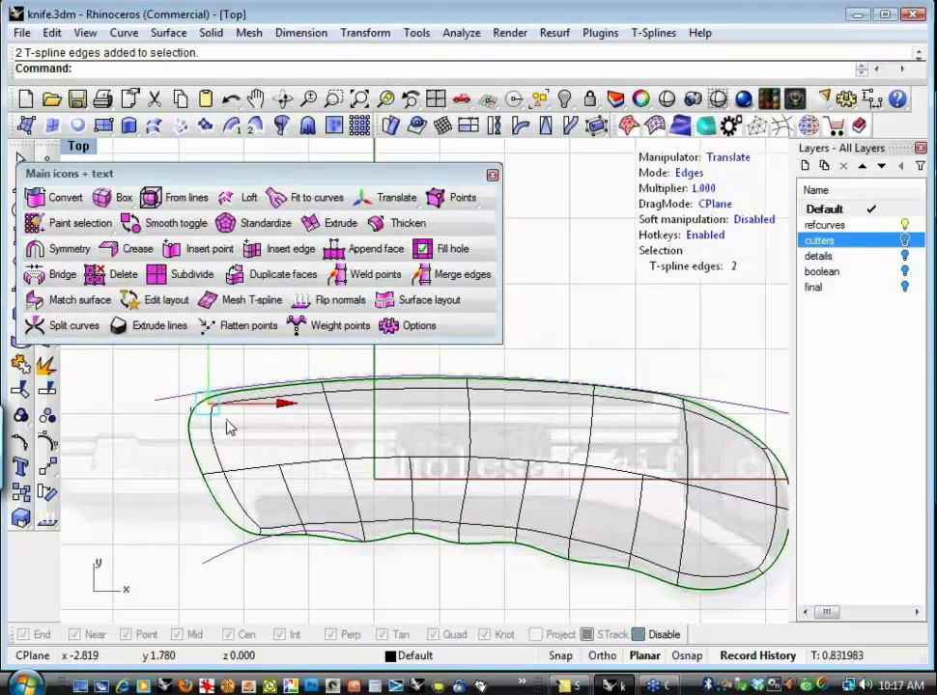
pyautogui.keyDown('shift'); pyautogui.moveTo(245, 508); pyautogui.dragTo(273, 551); pyautogui.keyUp('shift')
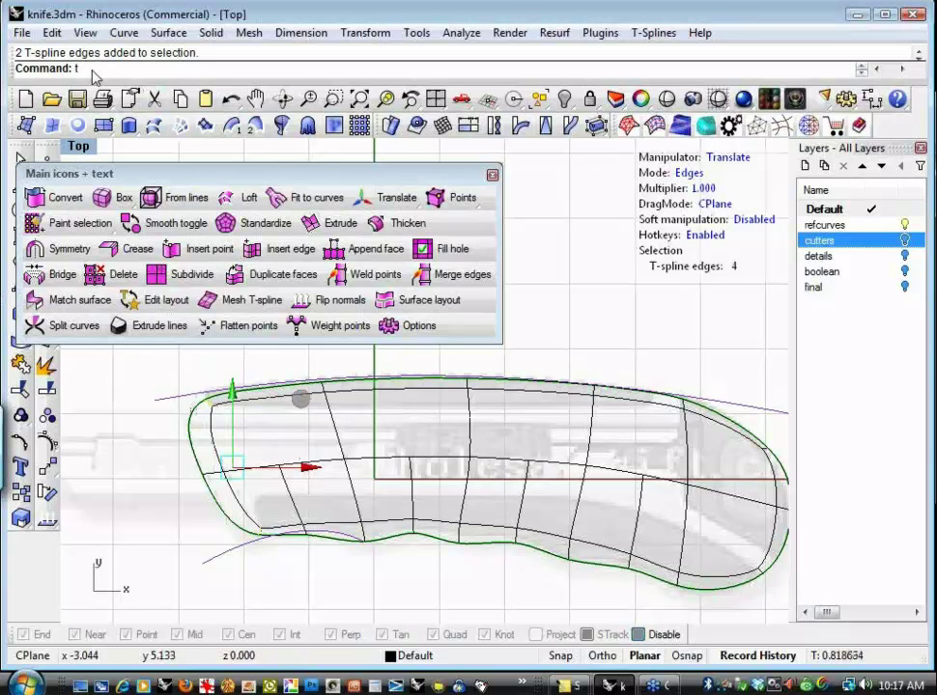
pyautogui.write('sWeight')
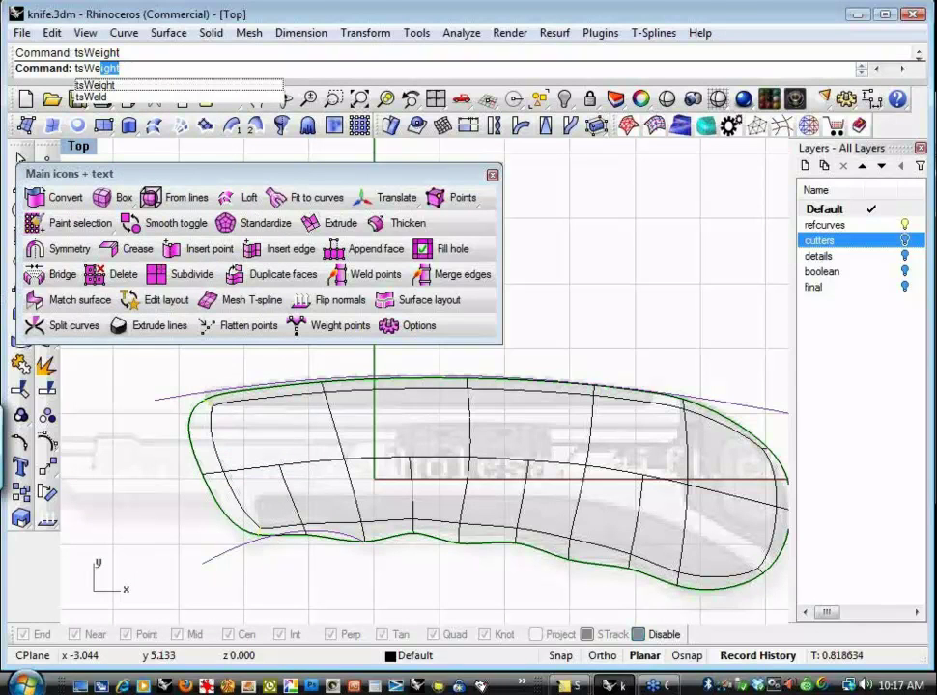
pyautogui.press('Return')
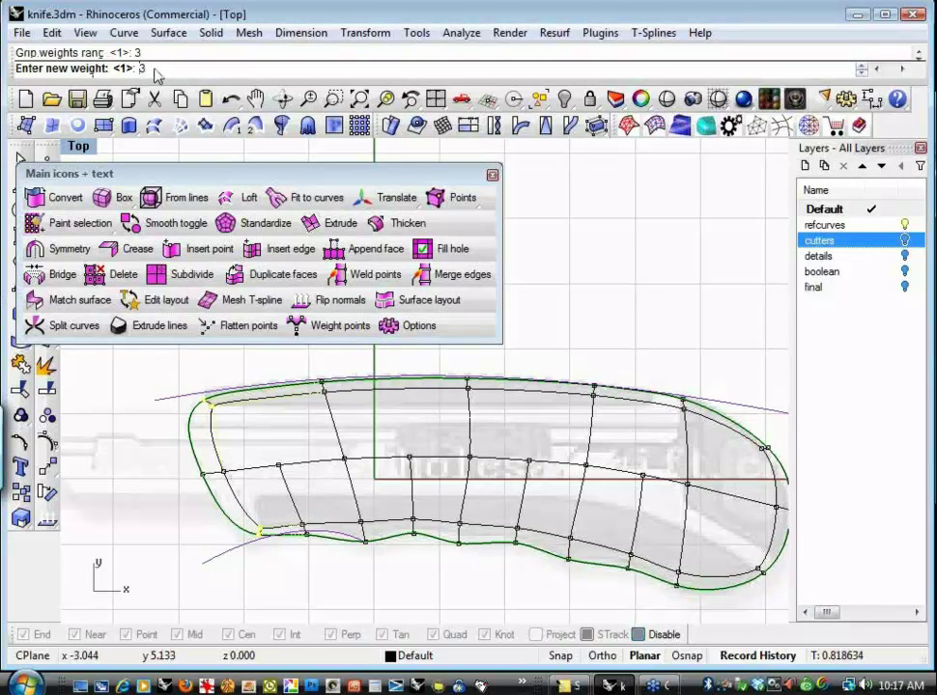
pyautogui.press('Return')
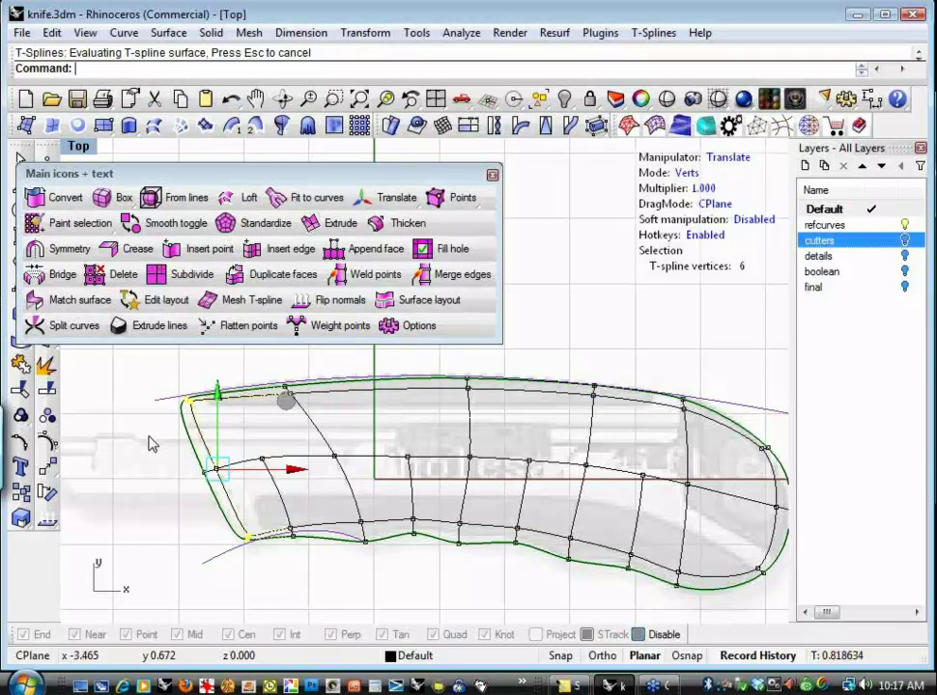
pyautogui.press('Escape')
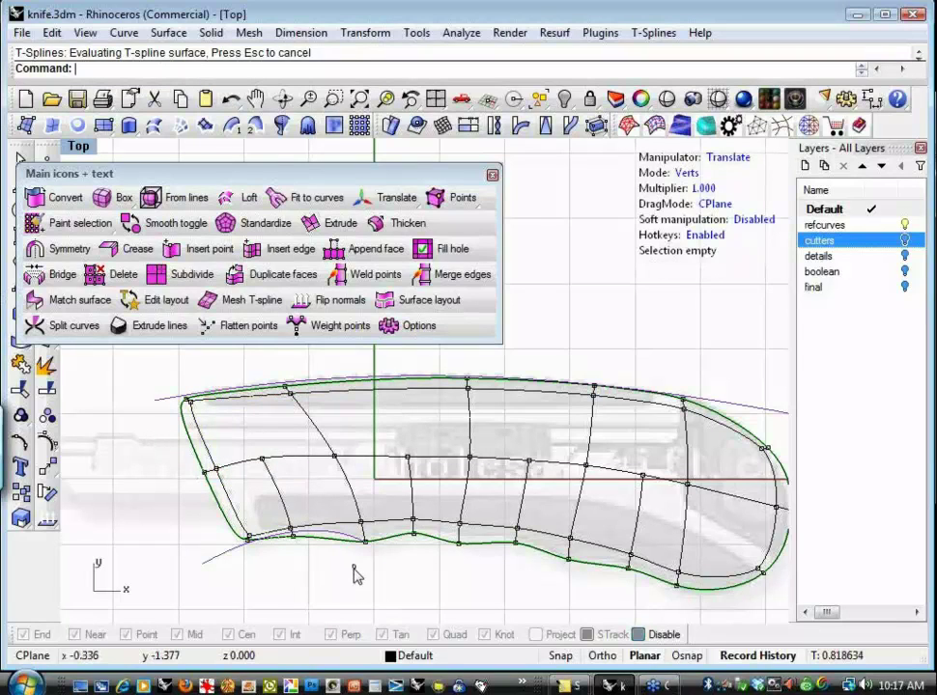
# Select the eight short edges at the four ridge points of the finger grooves, increase their weight with tsWeight, and deselect
pyautogui.moveTo(376, 536)
pyautogui.mouseDown()
pyautogui.moveTo(375, 518)
pyautogui.moveTo(371, 565)
pyautogui.moveTo(388, 520)
pyautogui.mouseUp()
pyautogui.press('2')
pyautogui.keyDown('shift'); pyautogui.moveTo(465, 527); pyautogui.dragTo(467, 529); pyautogui.keyUp('shift')
pyautogui.moveTo(552, 560); pyautogui.dragTo(579, 572)
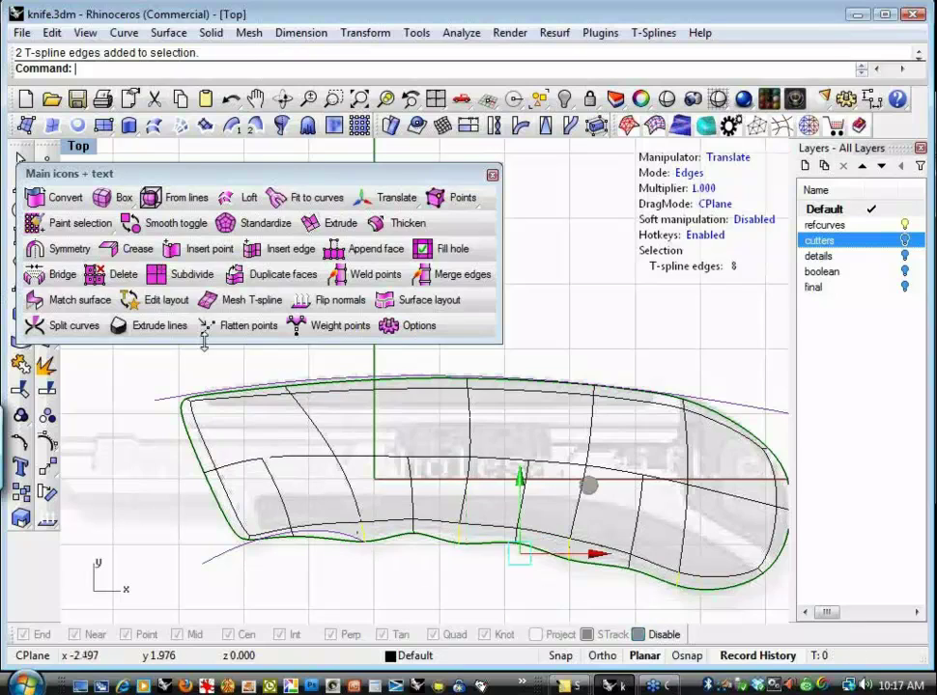
pyautogui.write('tsWei')
pyautogui.press('Return')
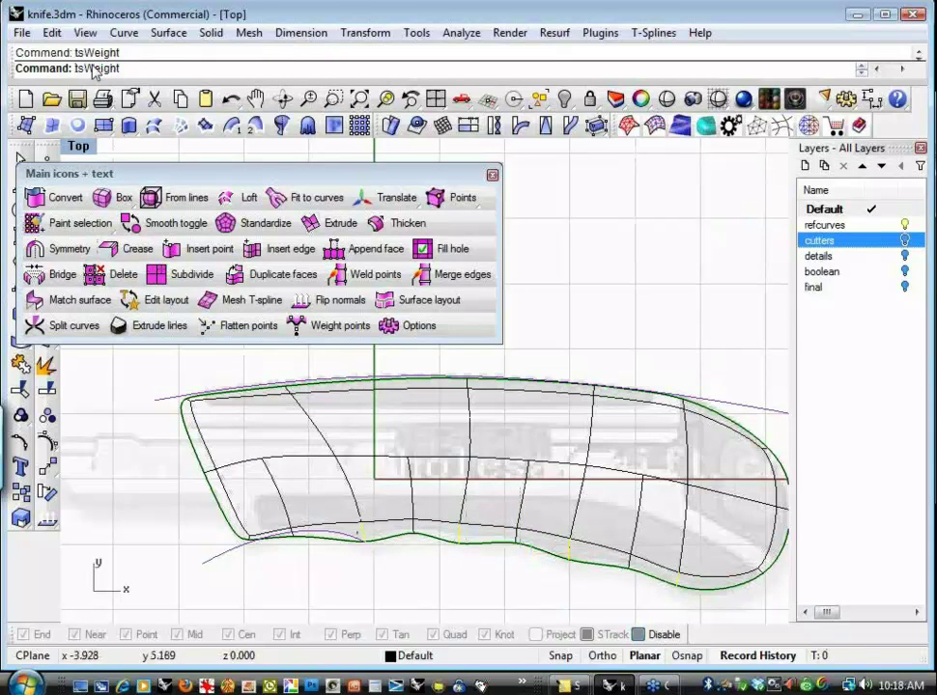
pyautogui.press('Return')
pyautogui.click(446, 581)
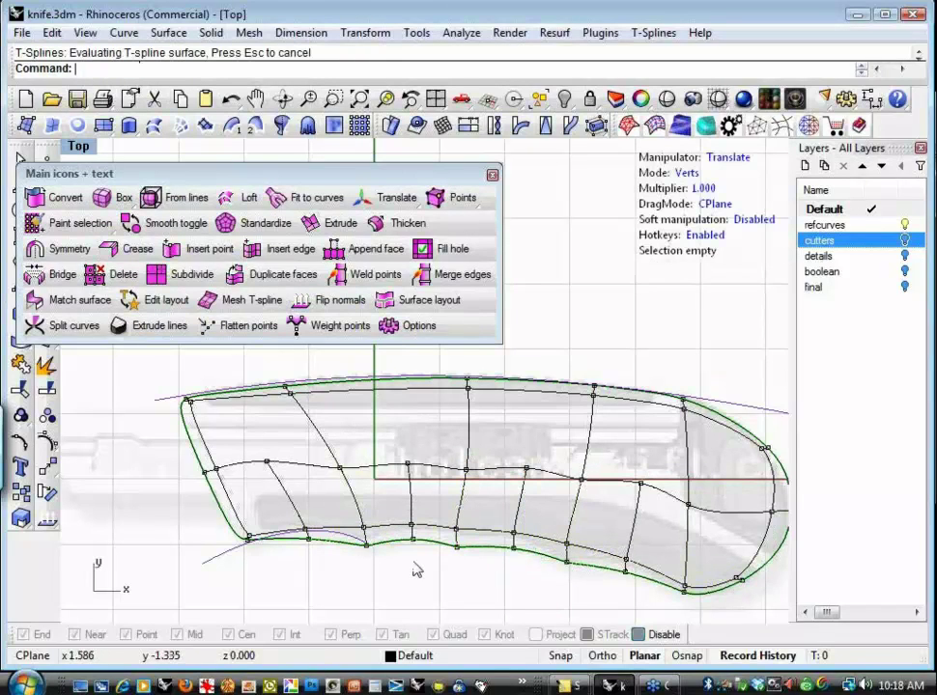
# Raise the middle edges of the groove nearest the blade and lower the blade end's bottom corner edges slightly to follow the reference curve
pyautogui.press('2')
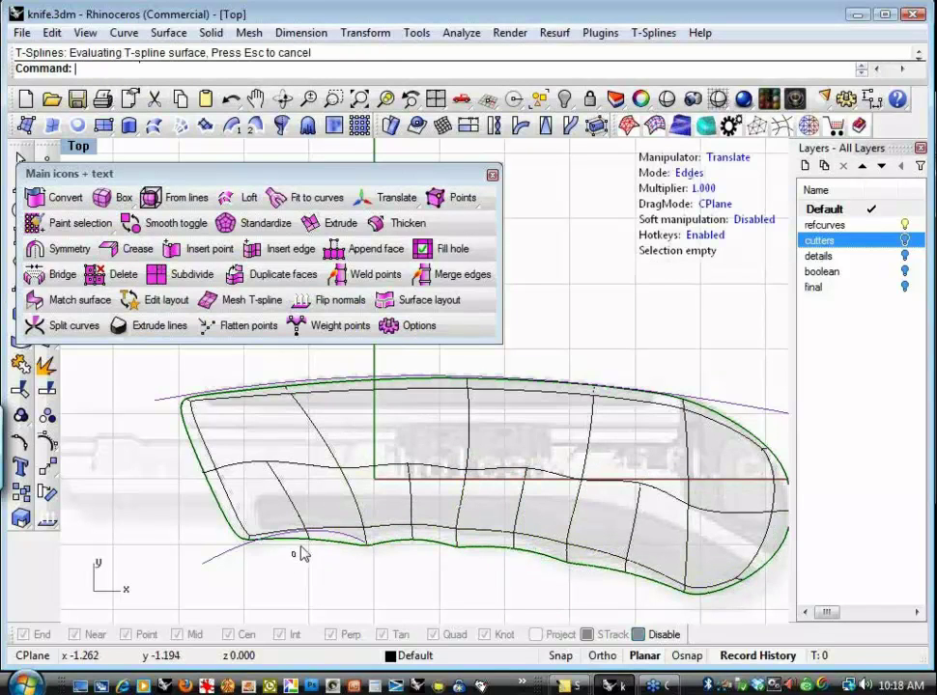
pyautogui.click(314, 536)
pyautogui.moveTo(377, 473); pyautogui.dragTo(384, 445)
pyautogui.click(306, 581)
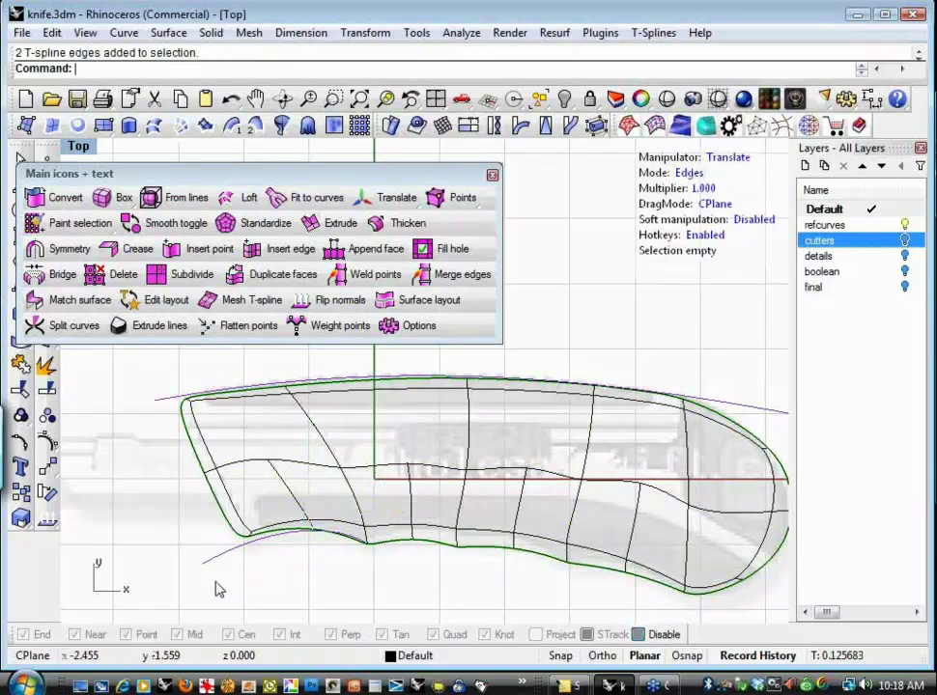
pyautogui.click(271, 531)
pyautogui.moveTo(324, 477); pyautogui.dragTo(314, 475)
pyautogui.click(389, 591)
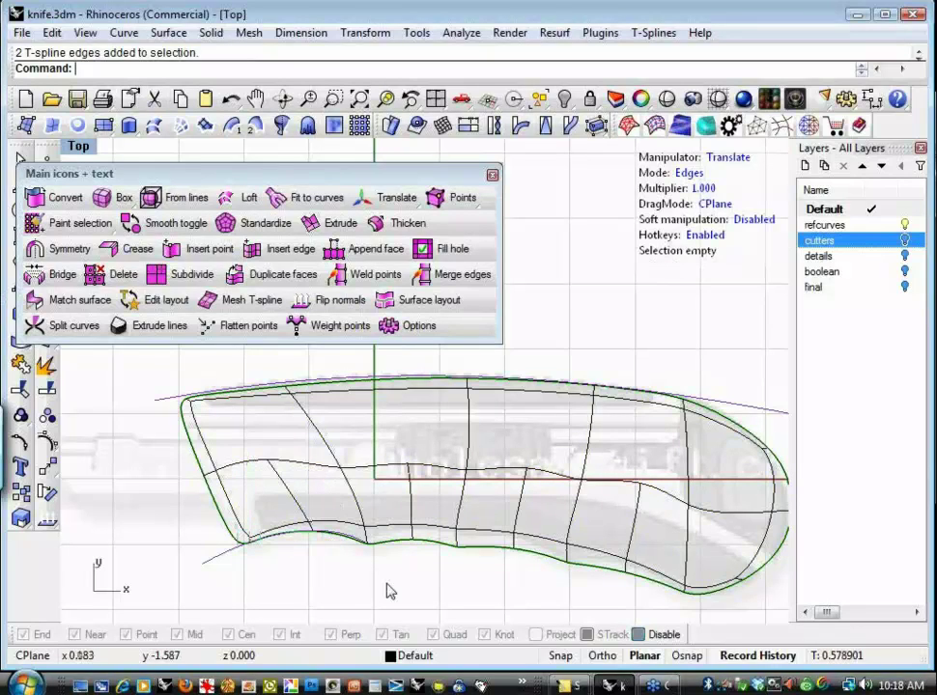
# Raise the middle edges of the other three finger grooves slightly, one groove at a time, to deepen them, and deselect
pyautogui.click(461, 488)
pyautogui.moveTo(477, 473); pyautogui.dragTo(477, 460)
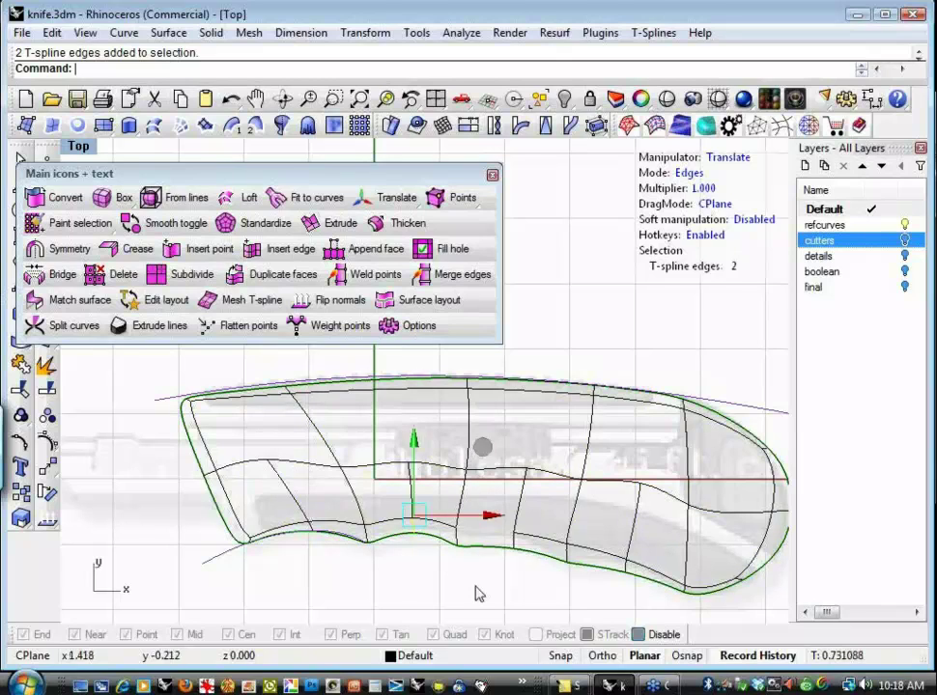
pyautogui.click(485, 591)
pyautogui.click(530, 521)
pyautogui.moveTo(565, 496); pyautogui.dragTo(582, 463)
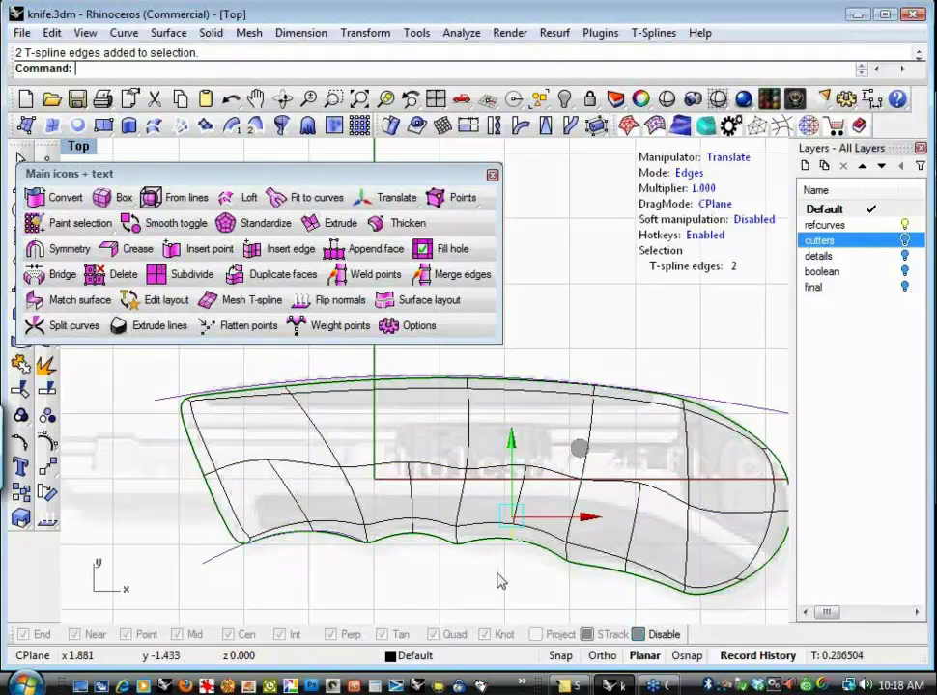
pyautogui.click(497, 585)
pyautogui.moveTo(600, 548); pyautogui.dragTo(638, 578)
pyautogui.moveTo(684, 512); pyautogui.dragTo(697, 495)
pyautogui.click(457, 578)
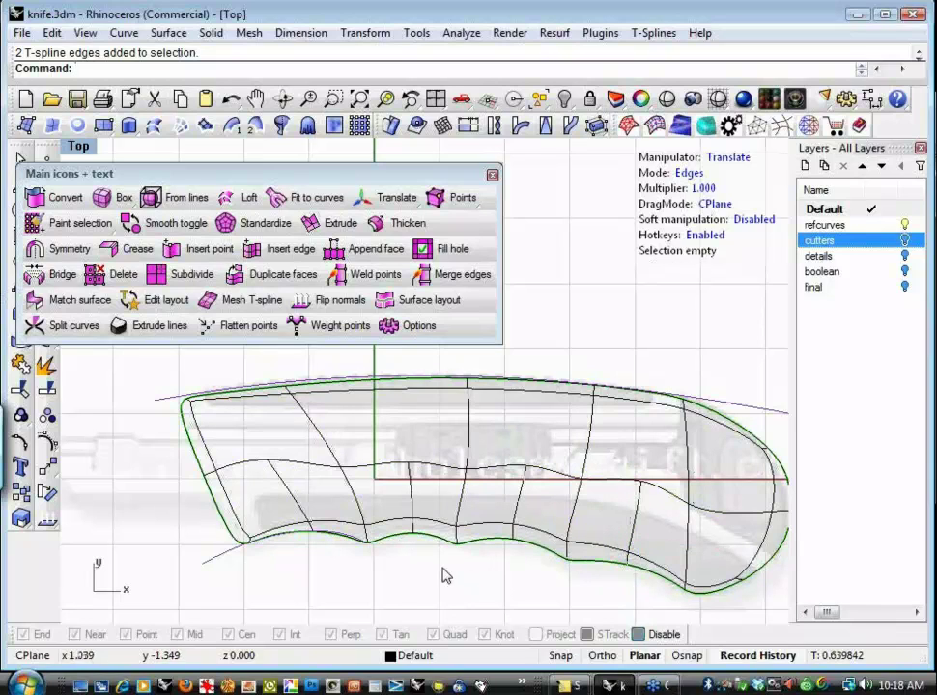
# Show the whole handle in the Perspective view in shaded display
pyautogui.scroll(-3, 358, 580)
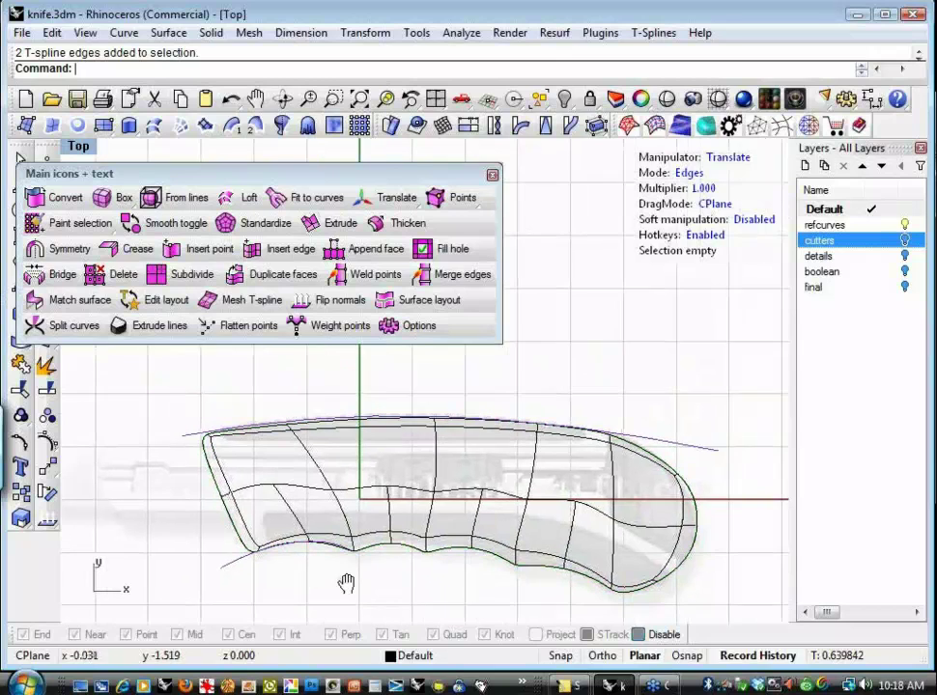
pyautogui.moveTo(346, 583); pyautogui.dragTo(338, 585, button='right')
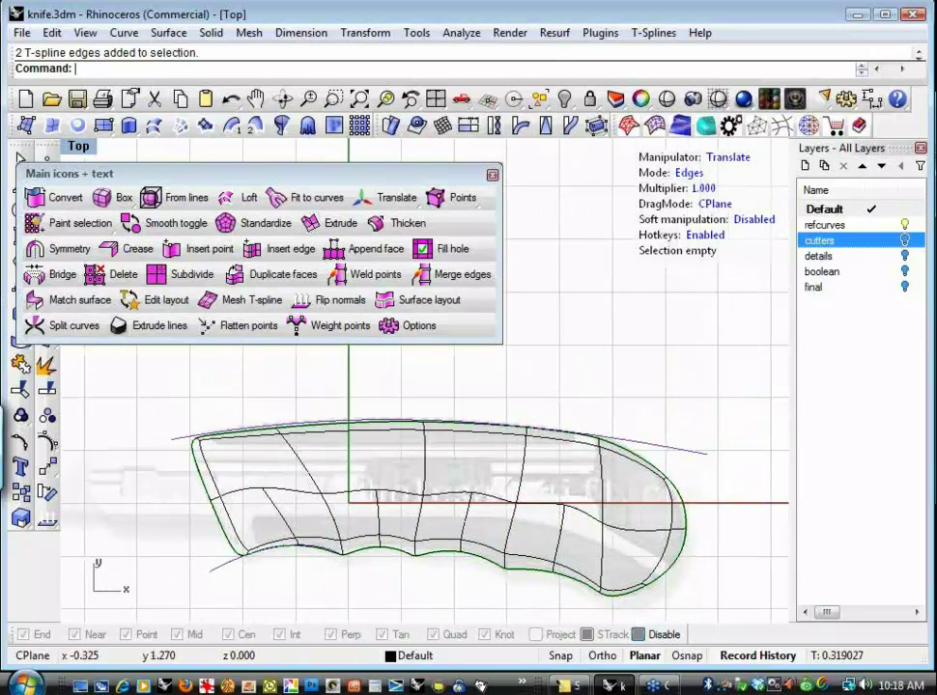
pyautogui.hotkey('ctrl', 'F4')
pyautogui.hotkey('ctrl', 'shift', 'e')
pyautogui.scroll(-2, 343, 460)
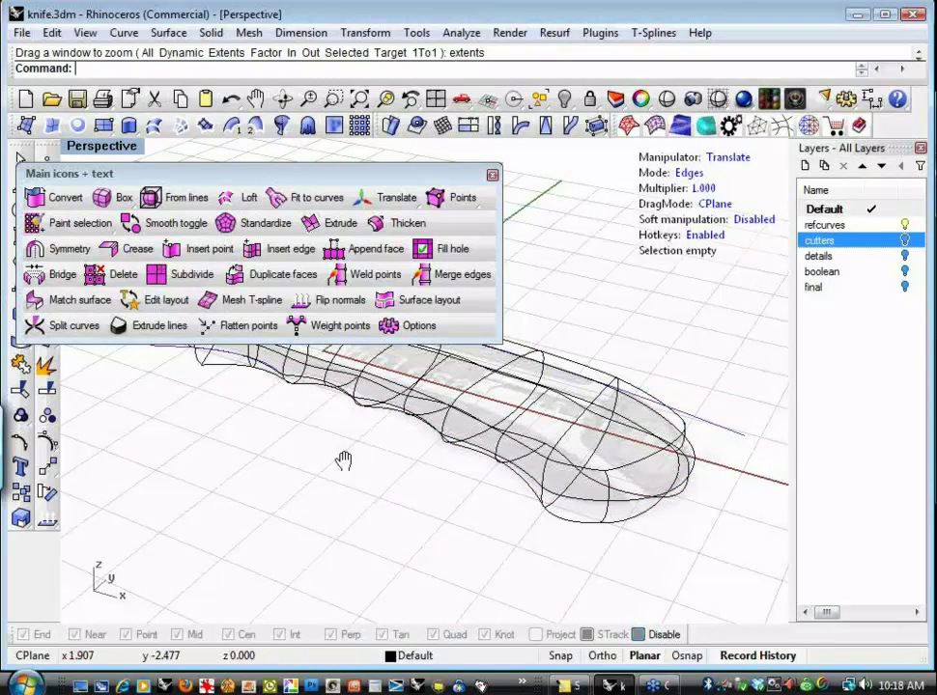
pyautogui.hotkey('ctrl', 'alt', 's')
pyautogui.moveTo(341, 525)
pyautogui.mouseDown(button='right')
pyautogui.moveTo(278, 504)
pyautogui.moveTo(305, 548)
pyautogui.moveTo(383, 449)
pyautogui.moveTo(383, 400)
pyautogui.moveTo(361, 470)
pyautogui.moveTo(200, 475)
pyautogui.moveTo(163, 425)
pyautogui.moveTo(167, 443)
pyautogui.moveTo(261, 477)
pyautogui.mouseUp(button='right')
# Adjust the height of the single edge on the grip side near the butt end slightly, and deselect it
pyautogui.click(546, 549)
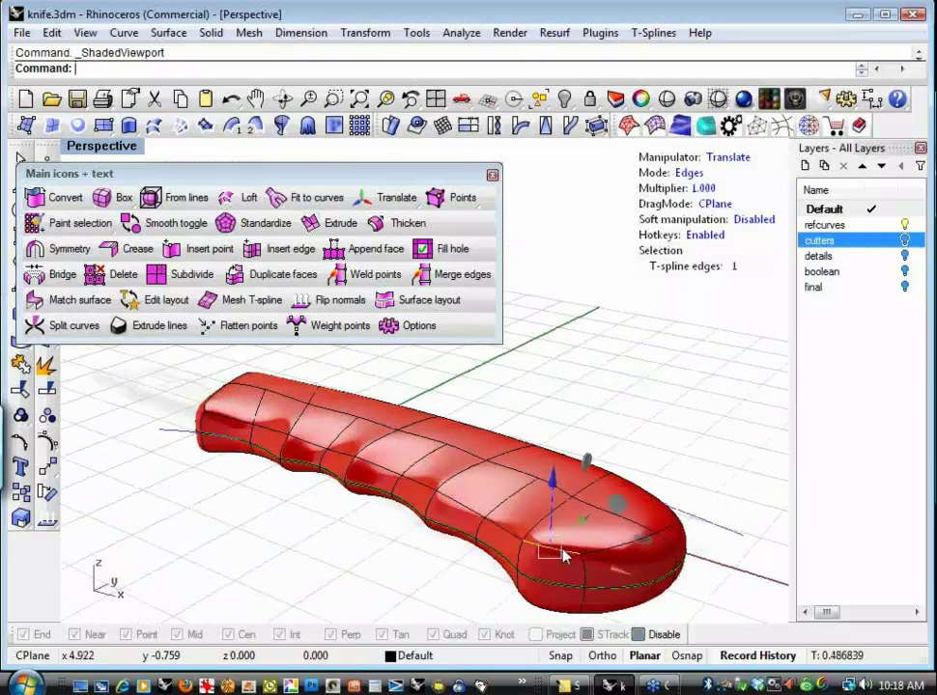
pyautogui.moveTo(552, 477)
pyautogui.mouseDown()
pyautogui.moveTo(560, 501)
pyautogui.moveTo(565, 478)
pyautogui.moveTo(556, 480)
pyautogui.mouseUp()
pyautogui.click(338, 546)
# Examine the shaded handle's surface and finger grooves from above, from the blade end and from the grip side
pyautogui.moveTo(340, 546); pyautogui.dragTo(581, 439, button='right')
pyautogui.moveTo(616, 353); pyautogui.dragTo(621, 450, button='right')
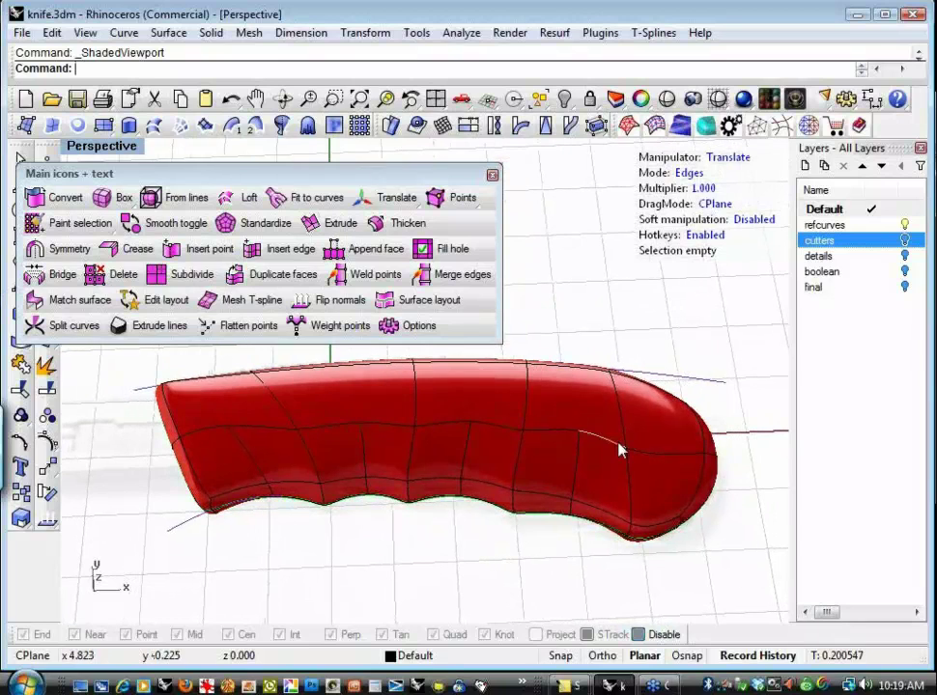
pyautogui.moveTo(528, 547); pyautogui.dragTo(576, 415, button='right')
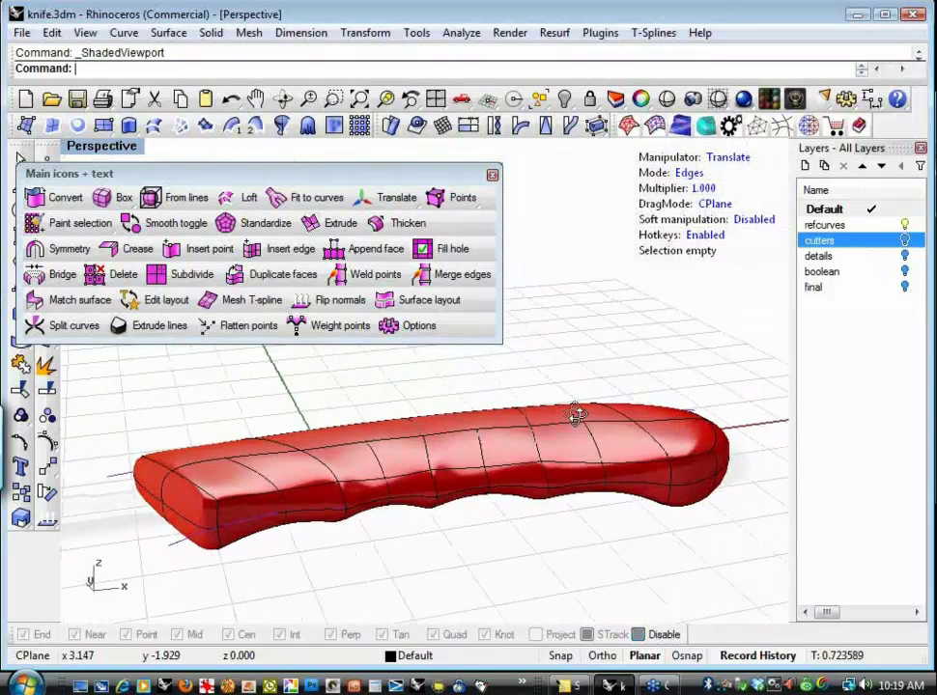
pyautogui.moveTo(566, 482); pyautogui.dragTo(541, 535, button='right')
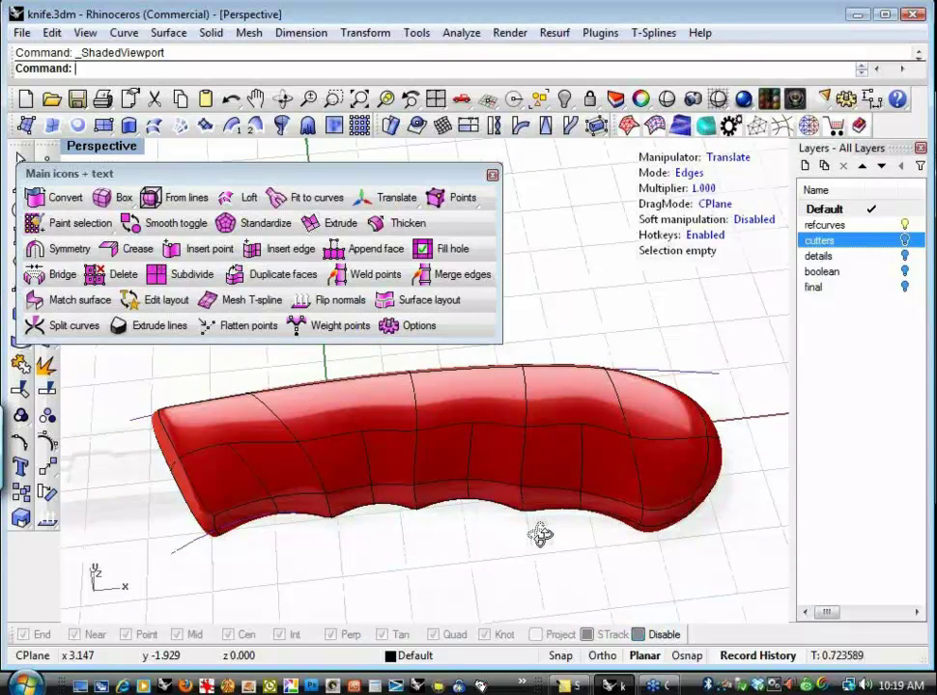
pyautogui.moveTo(540, 535); pyautogui.dragTo(517, 558, button='right')
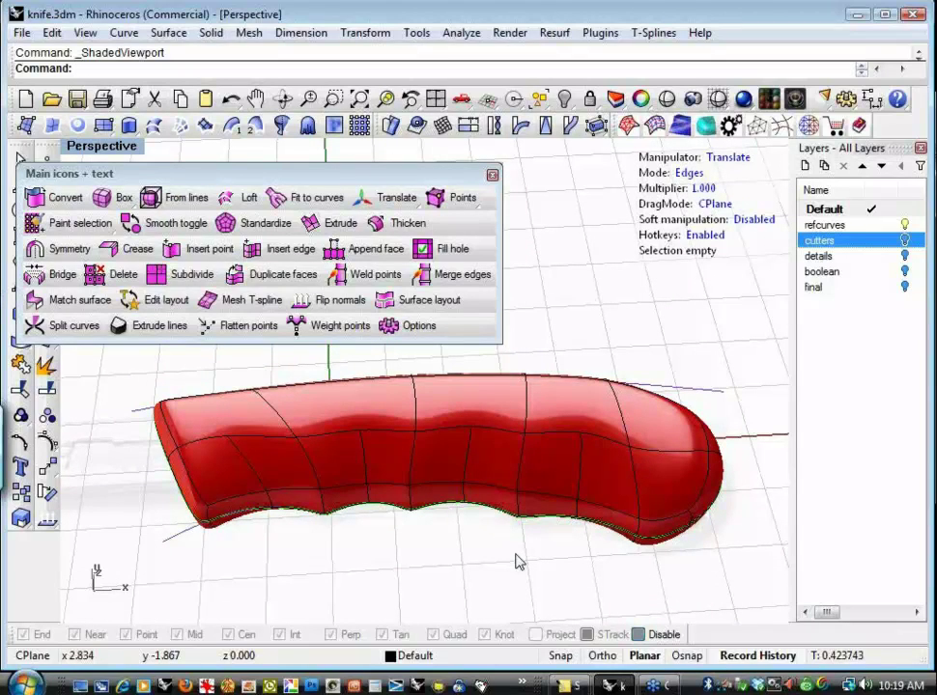
pyautogui.moveTo(623, 306); pyautogui.dragTo(592, 314, button='right')
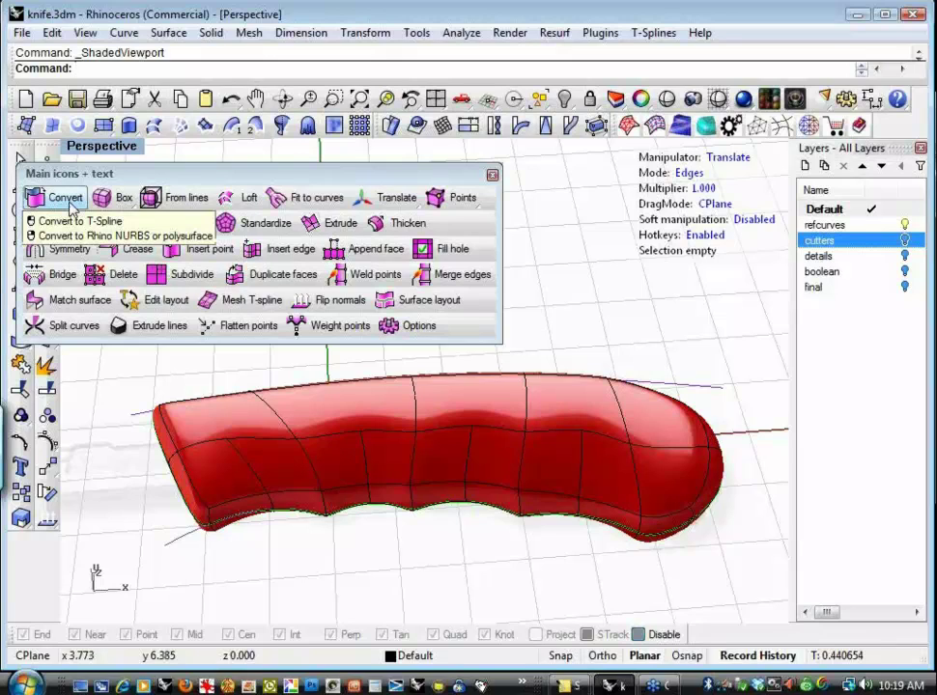
# Convert the T-spline handle to a Rhino NURBS polysurface
pyautogui.click(68, 197)
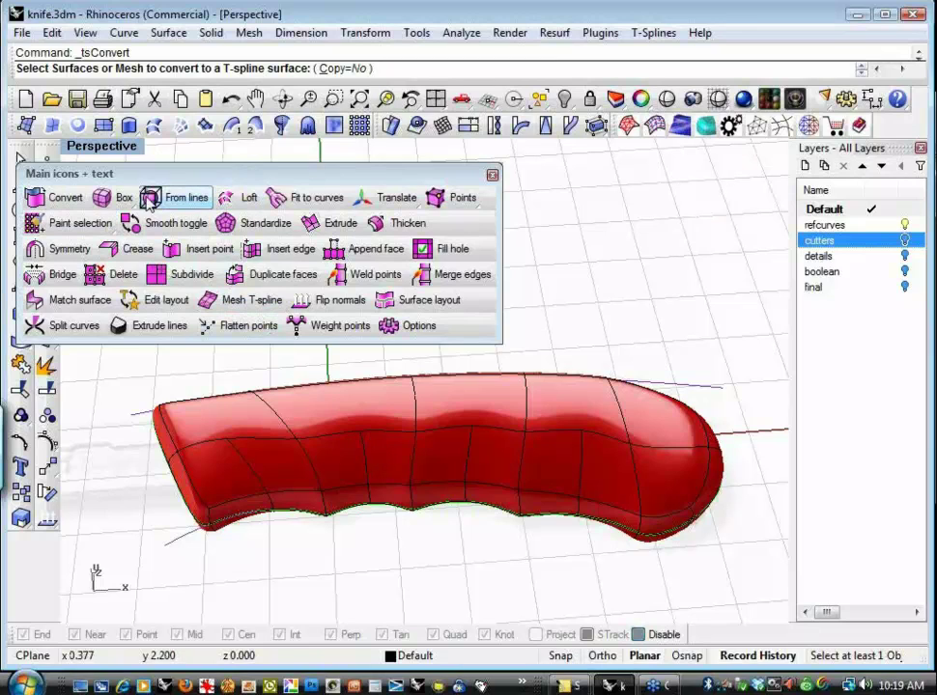
pyautogui.rightClick(62, 196)
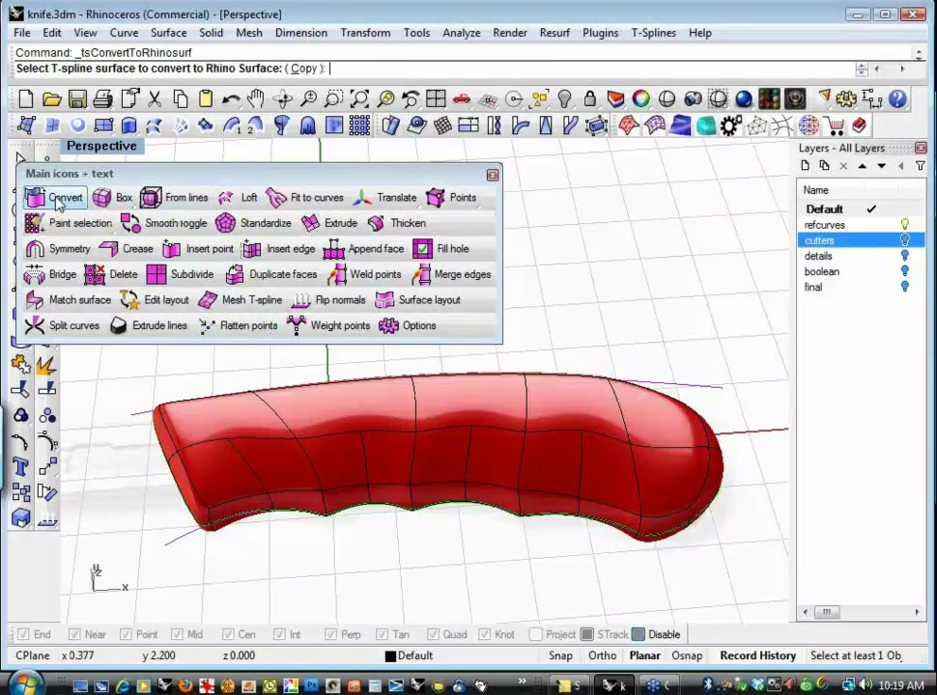
pyautogui.click(358, 441)
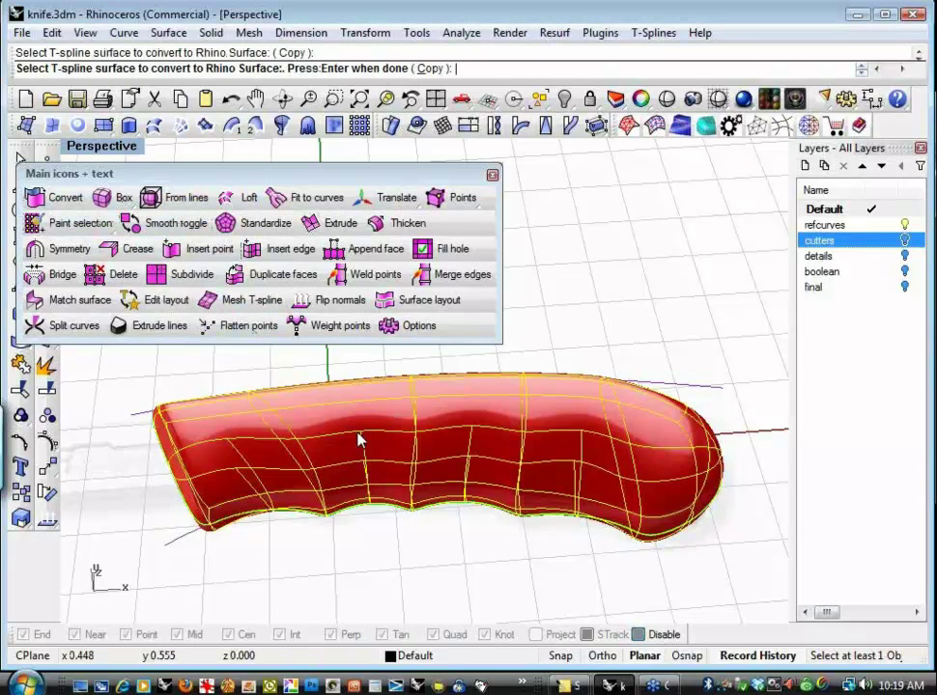
pyautogui.press('Return')
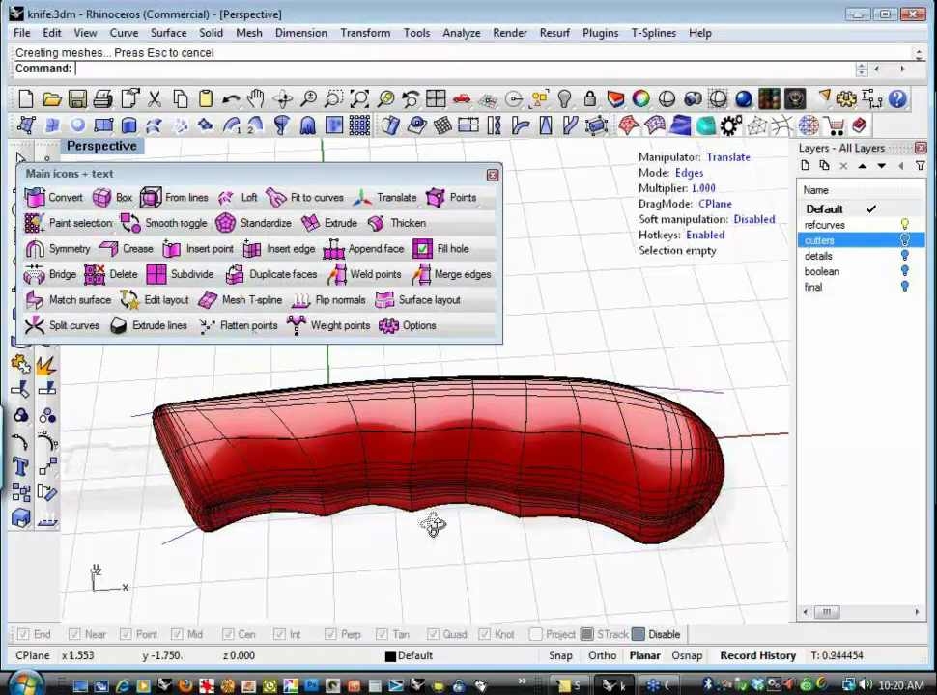
# Inspect the converted handle polysurface and close the floating T-Splines tool palette
pyautogui.click(445, 477)
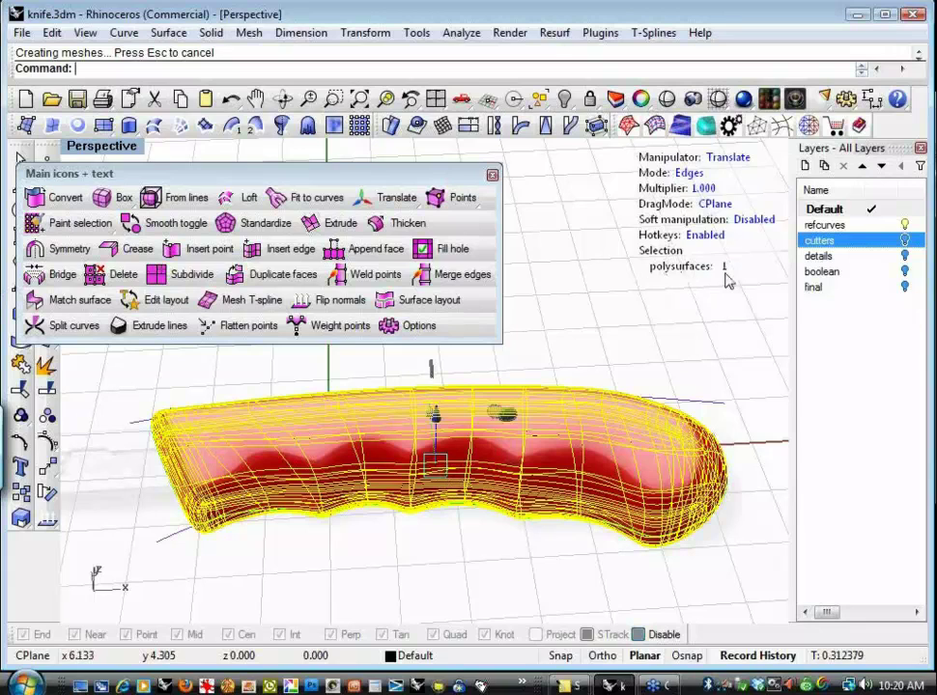
pyautogui.moveTo(569, 319); pyautogui.dragTo(546, 325, button='right')
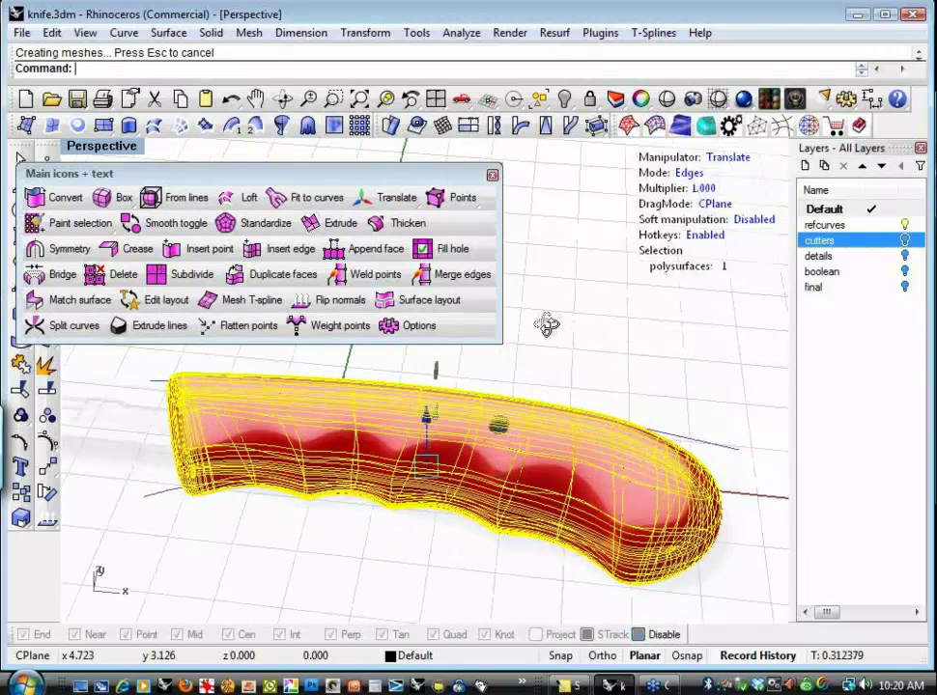
pyautogui.press('Return')
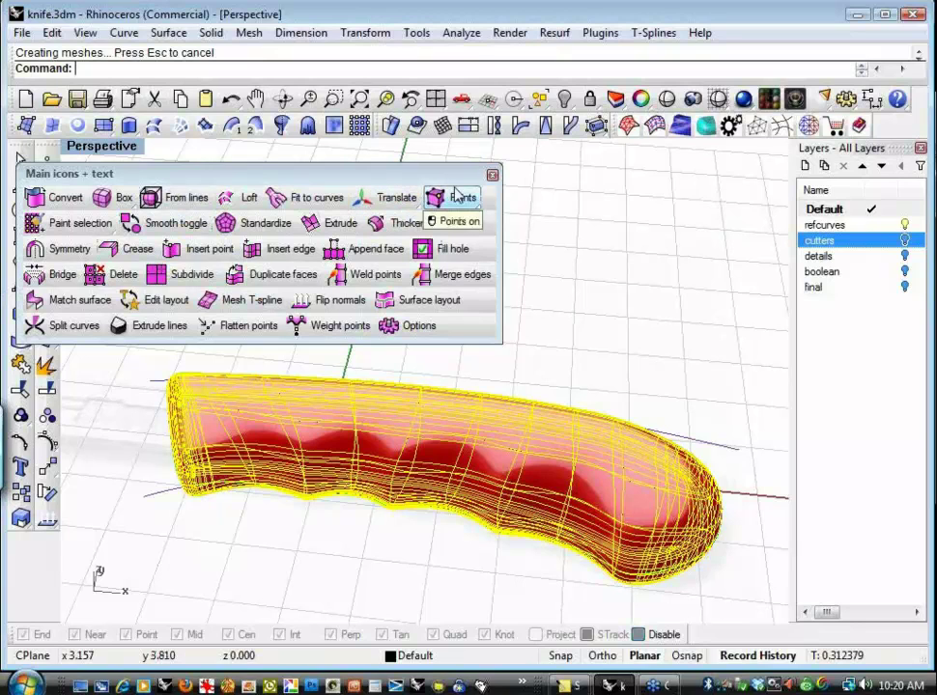
pyautogui.click(493, 177)
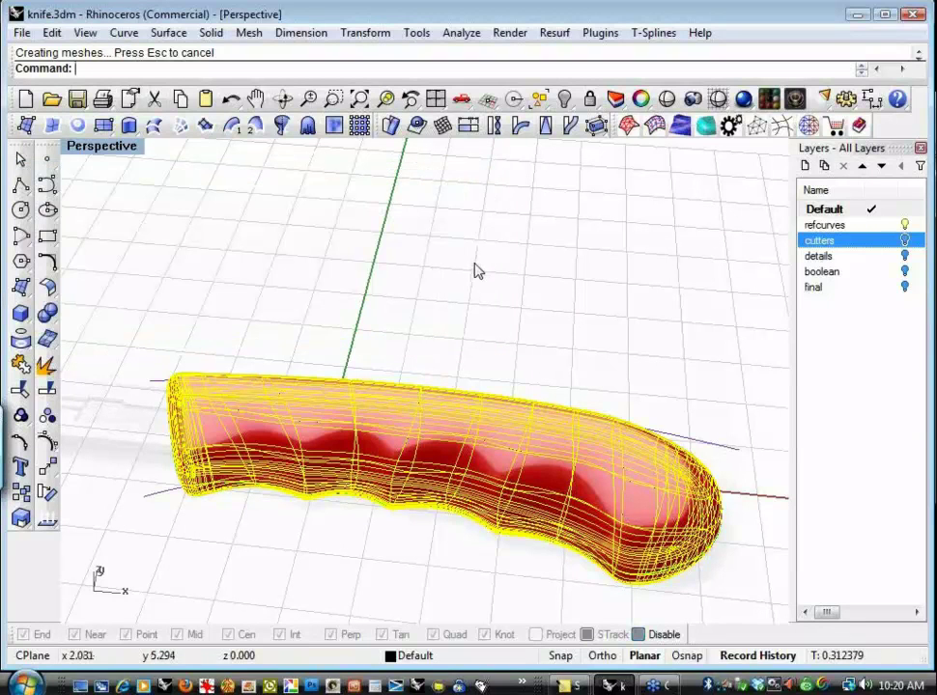
pyautogui.moveTo(391, 282); pyautogui.dragTo(246, 221, button='right')
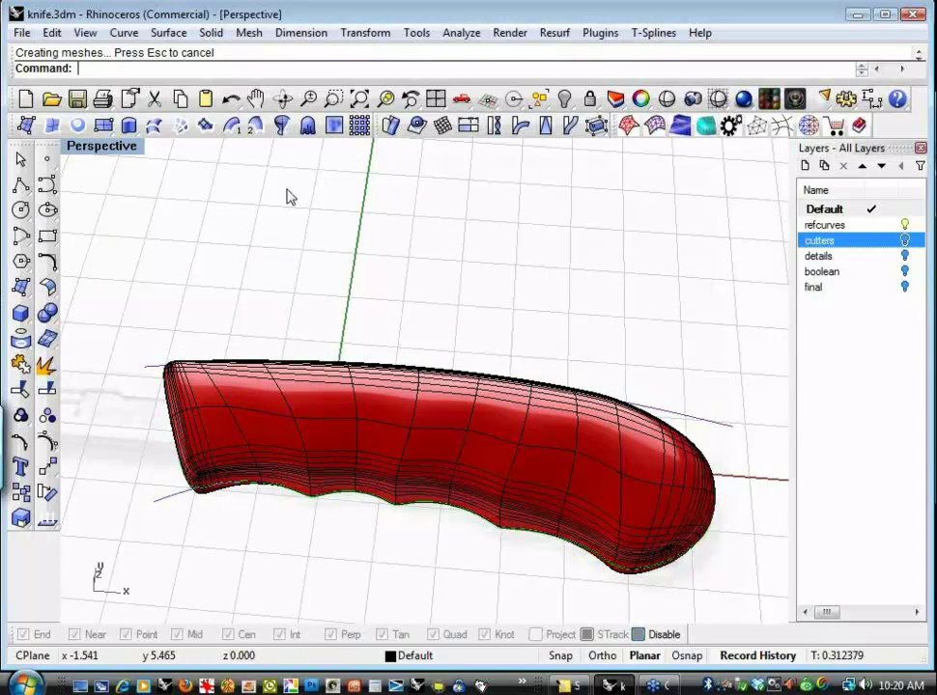
# Show the whole handle in the Top view and hide the original T-spline surface, leaving only the polysurface
pyautogui.hotkey('ctrl', 'F1')
pyautogui.hotkey('ctrl', 'shift', 'e')
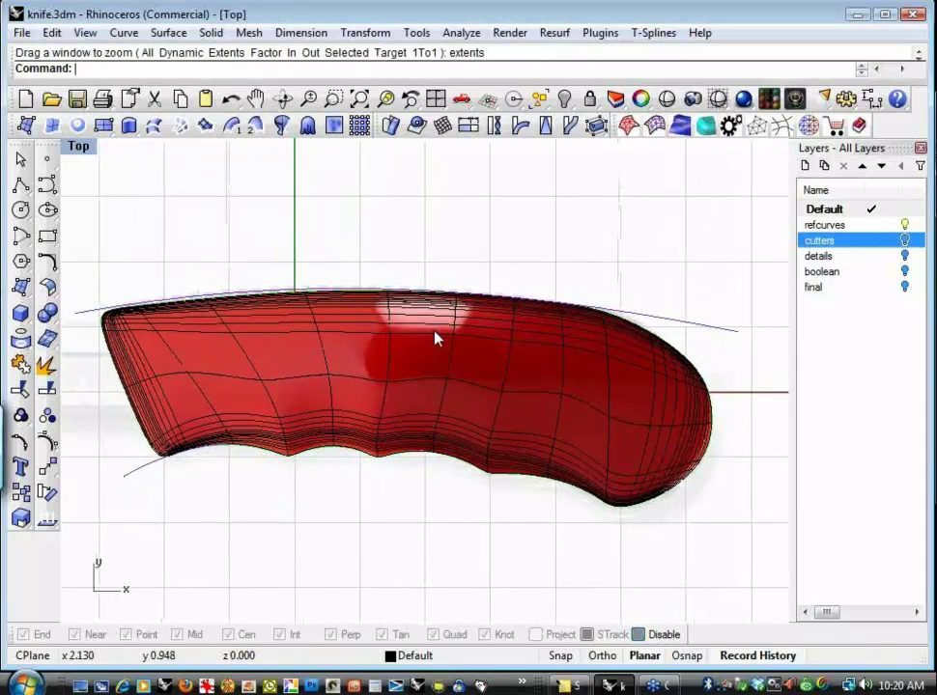
pyautogui.click(470, 389)
pyautogui.click(540, 427)
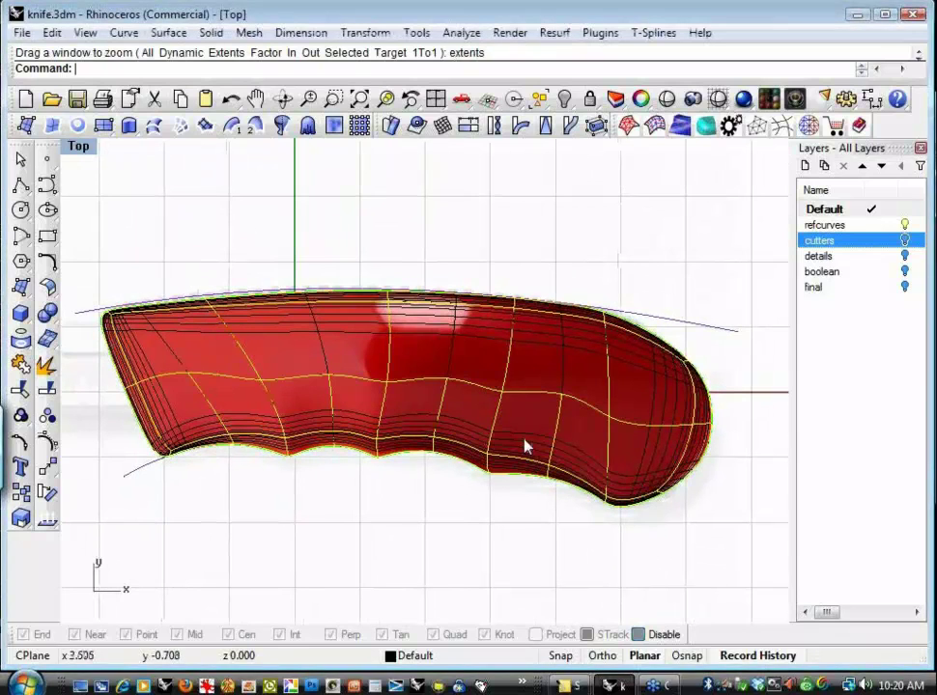
pyautogui.hotkey('ctrl', 'h')
pyautogui.click(418, 393)
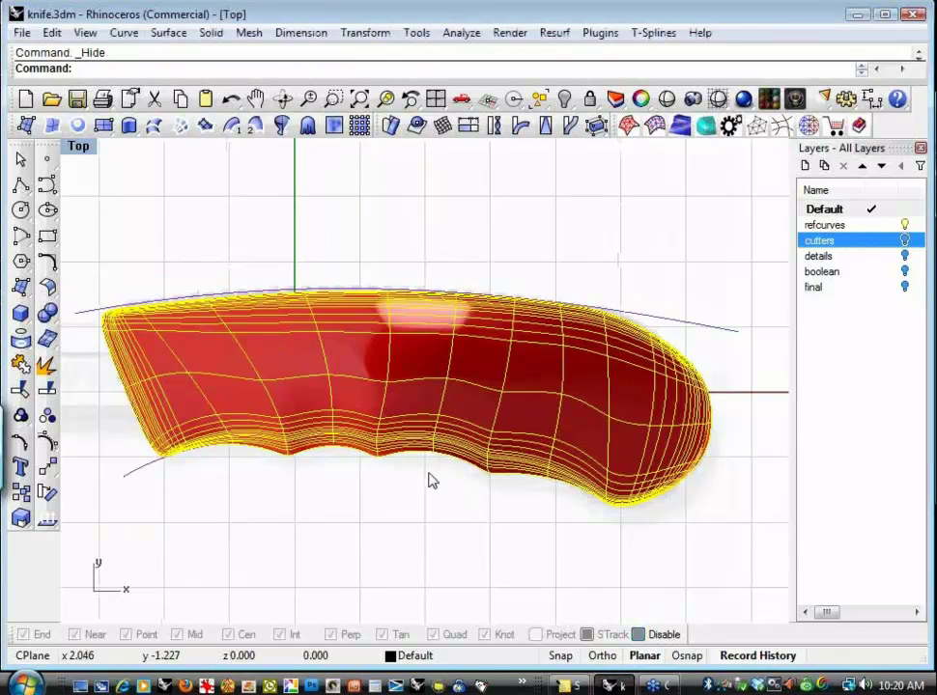
pyautogui.scroll(-2, 443, 472)
pyautogui.moveTo(444, 472); pyautogui.dragTo(443, 437, button='right')
pyautogui.press('Escape')
pyautogui.moveTo(466, 494); pyautogui.dragTo(473, 512, button='right')
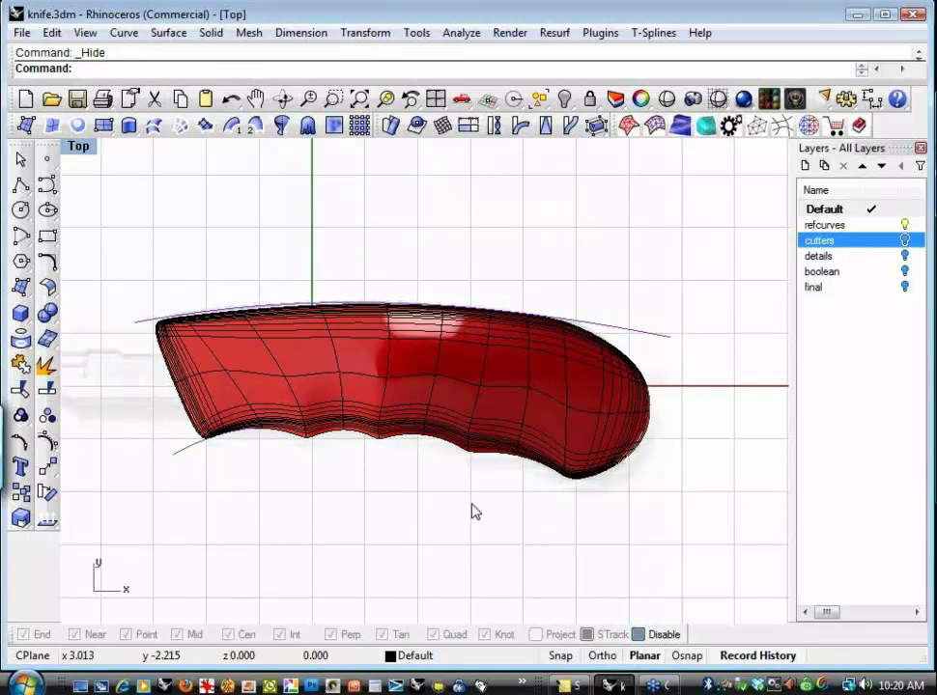
# Show the Top view in wireframe and turn off the surface isocurves of the handle polysurface
pyautogui.middleClick(473, 511)
pyautogui.click(514, 472)
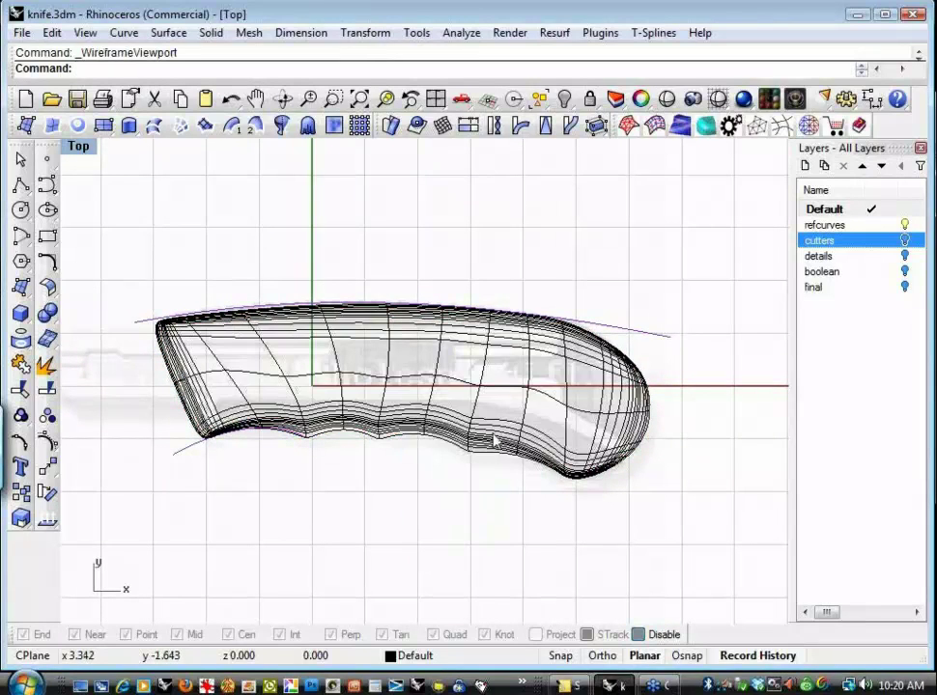
pyautogui.click(495, 441)
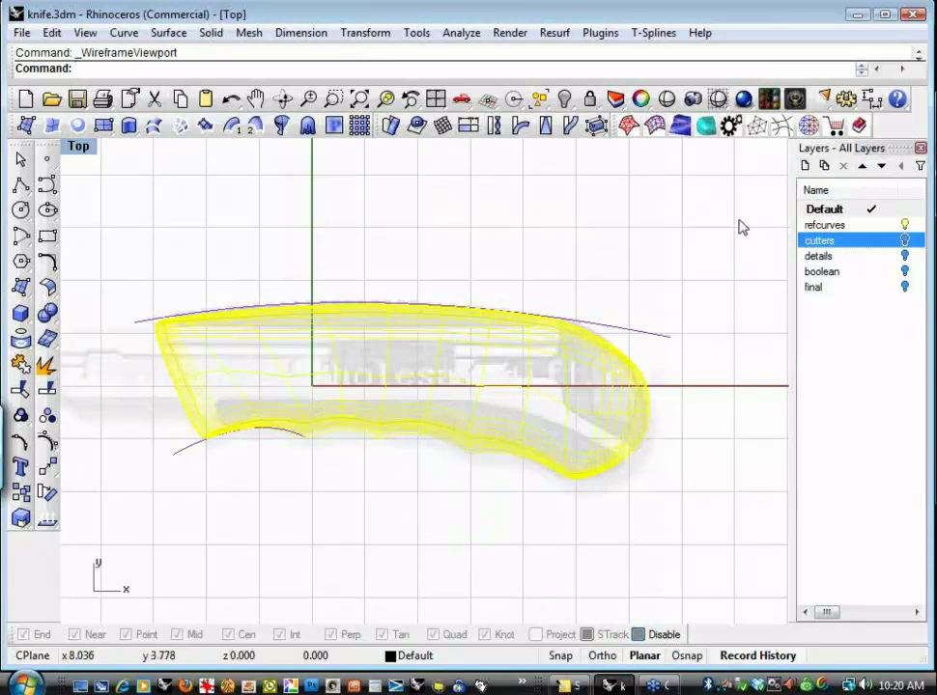
pyautogui.press('F3')
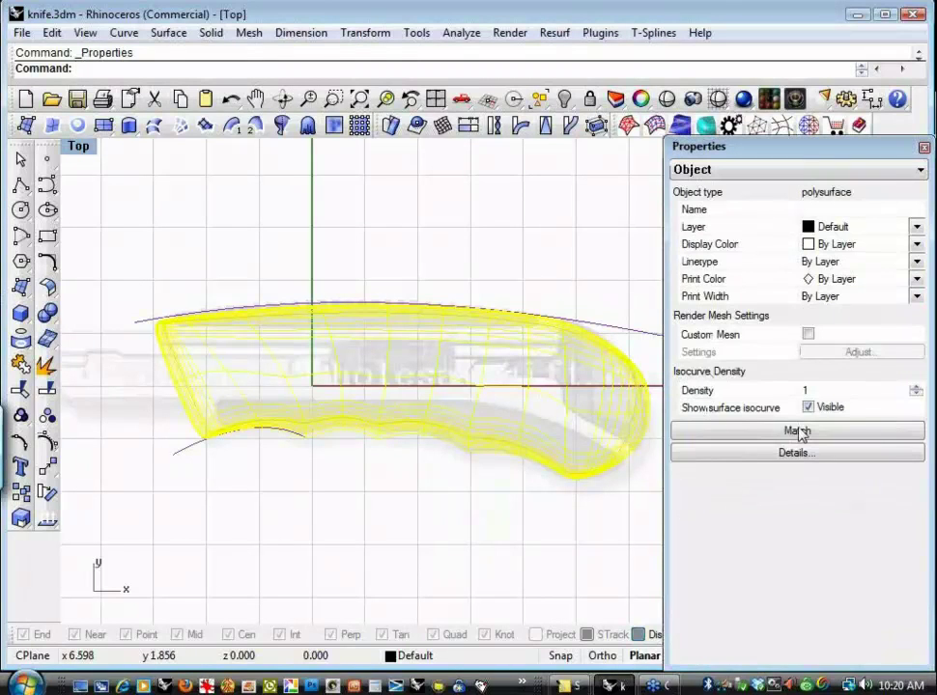
pyautogui.click(809, 407)
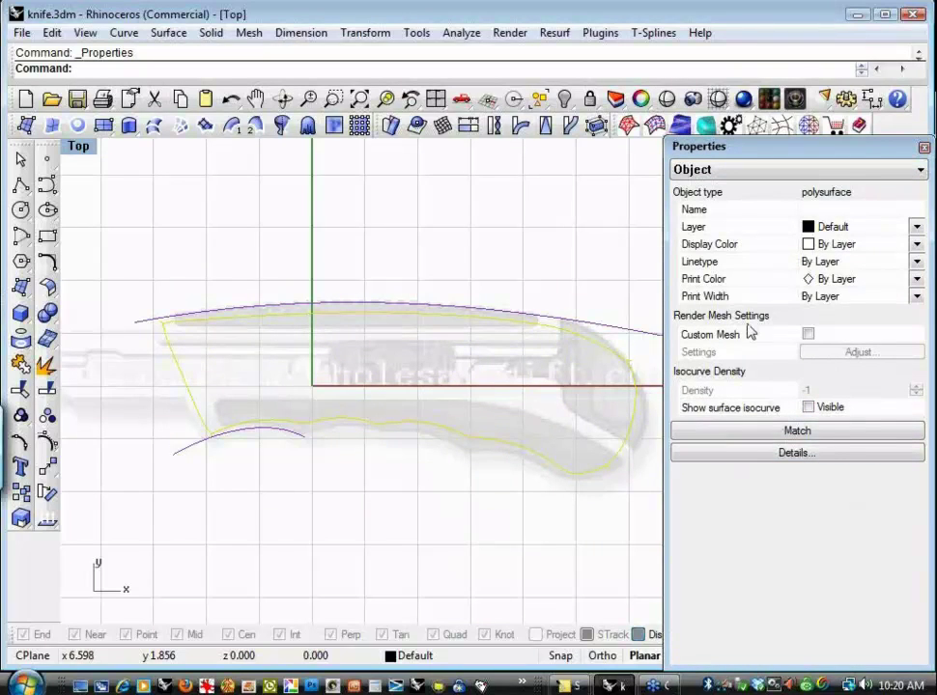
pyautogui.click(924, 148)
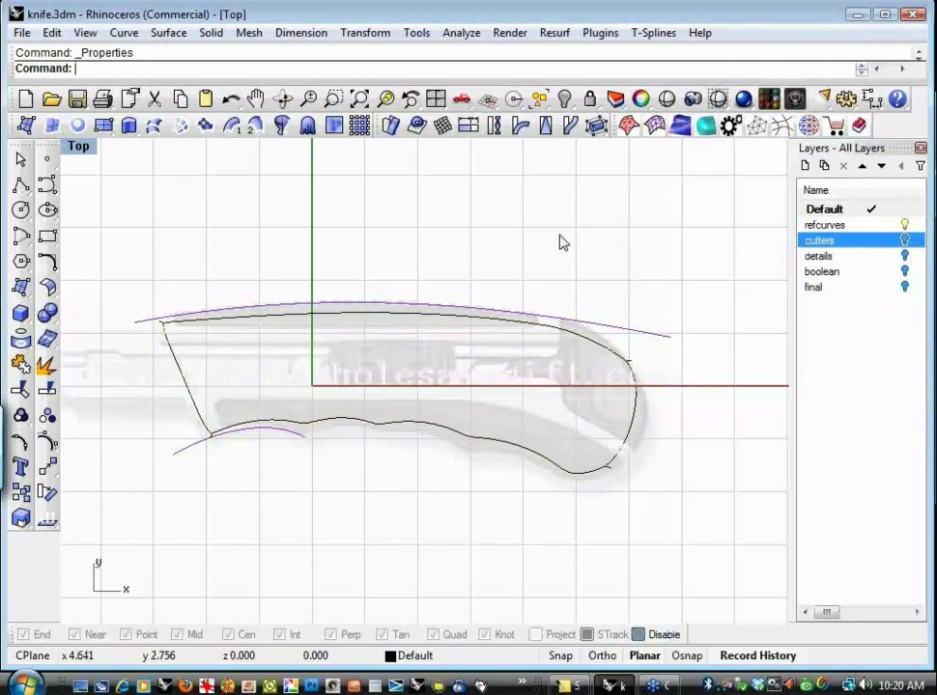
# Project the three curves of the cutters layer onto the handle polysurface, and hide that layer again
pyautogui.click(905, 240)
pyautogui.click(714, 435)
pyautogui.click(682, 440)
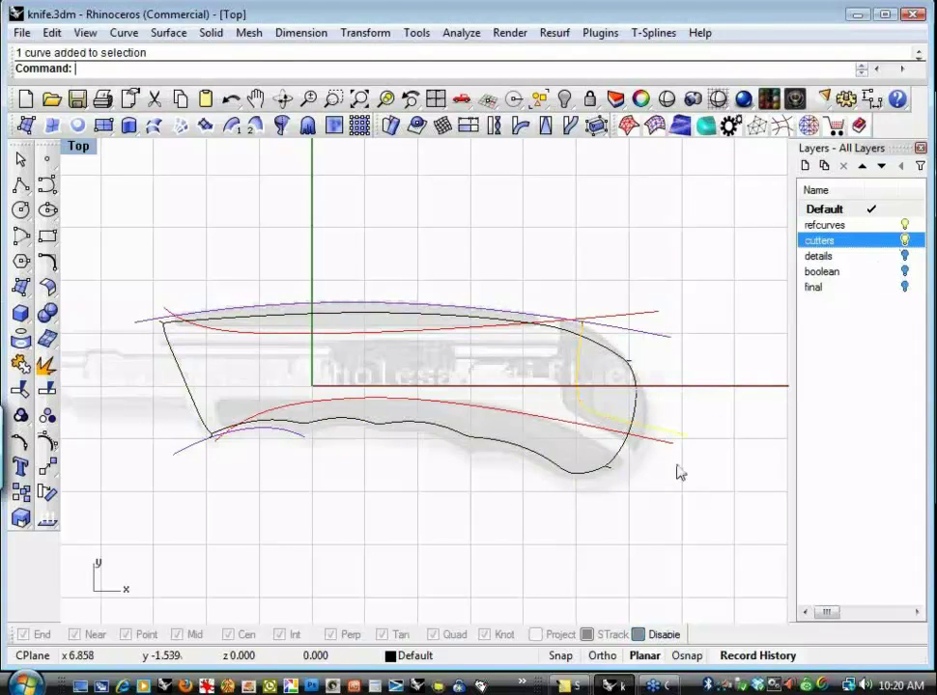
pyautogui.click(649, 322)
pyautogui.click(20, 365)
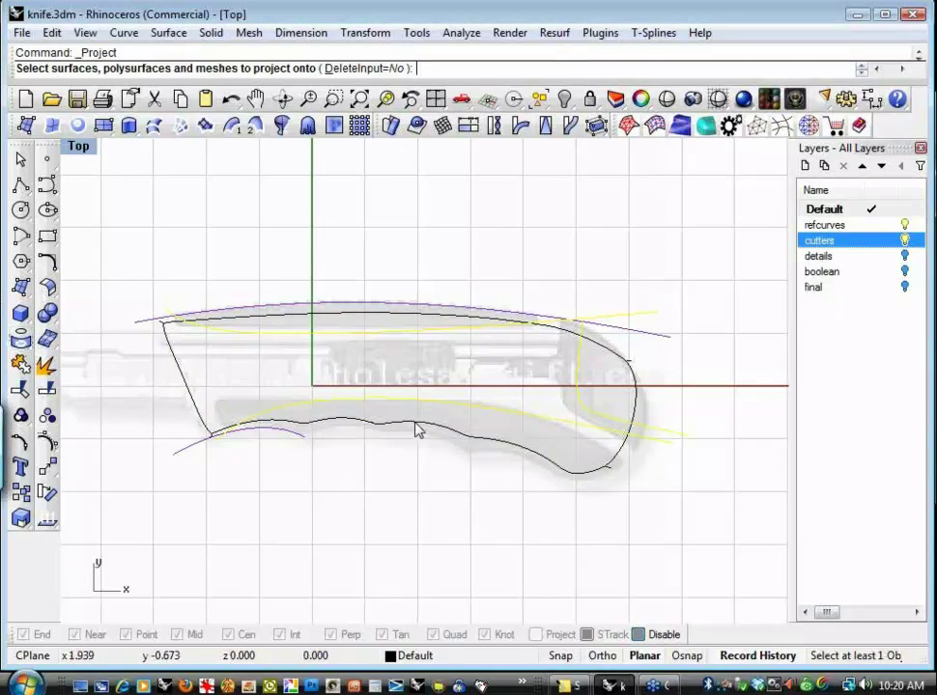
pyautogui.click(407, 429)
pyautogui.press('Return')
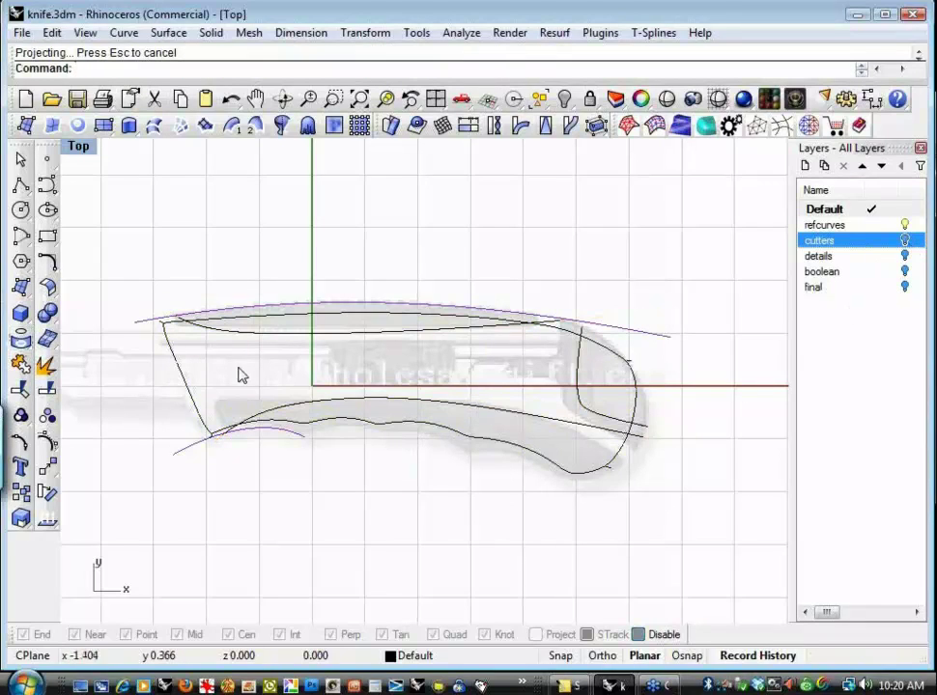
# Try a pipe of radius 0.02 around the projected curve along the handle's spine, and undo it
pyautogui.click(31, 322)
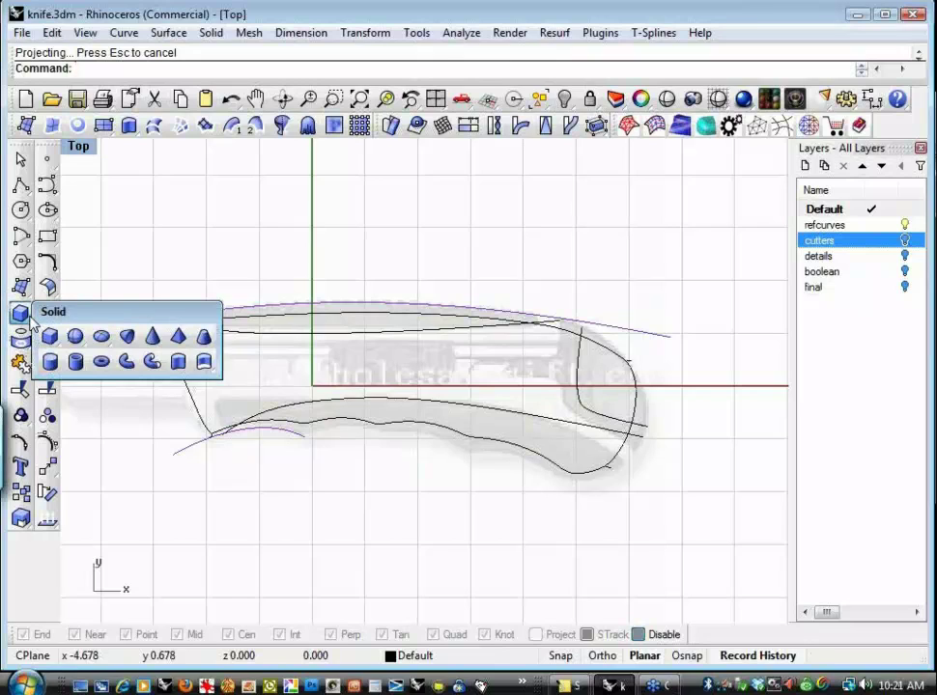
pyautogui.click(127, 363)
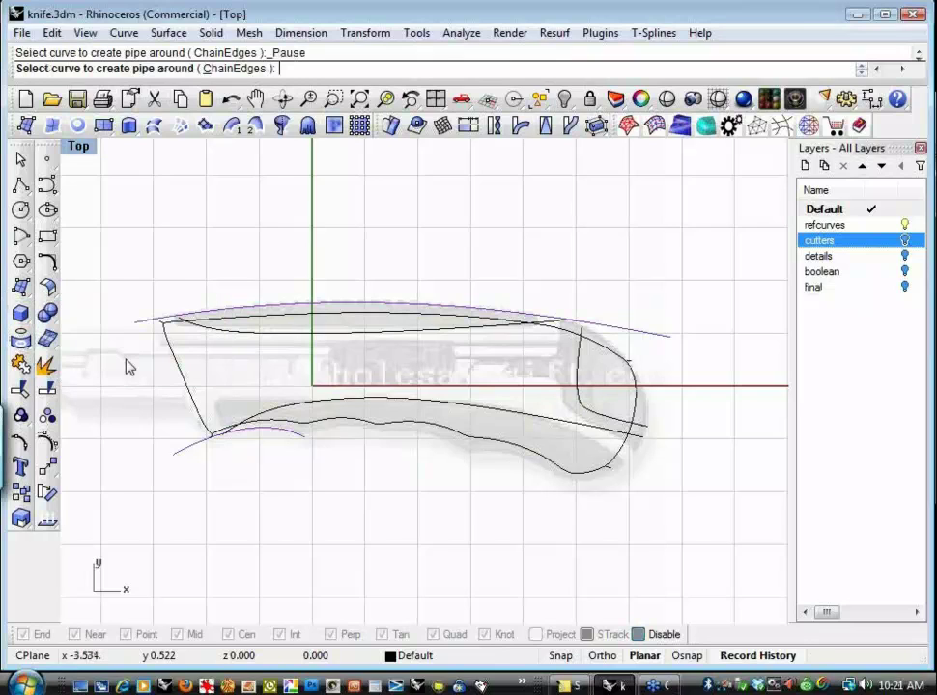
pyautogui.click(258, 333)
pyautogui.write('.02')
pyautogui.press('Return')
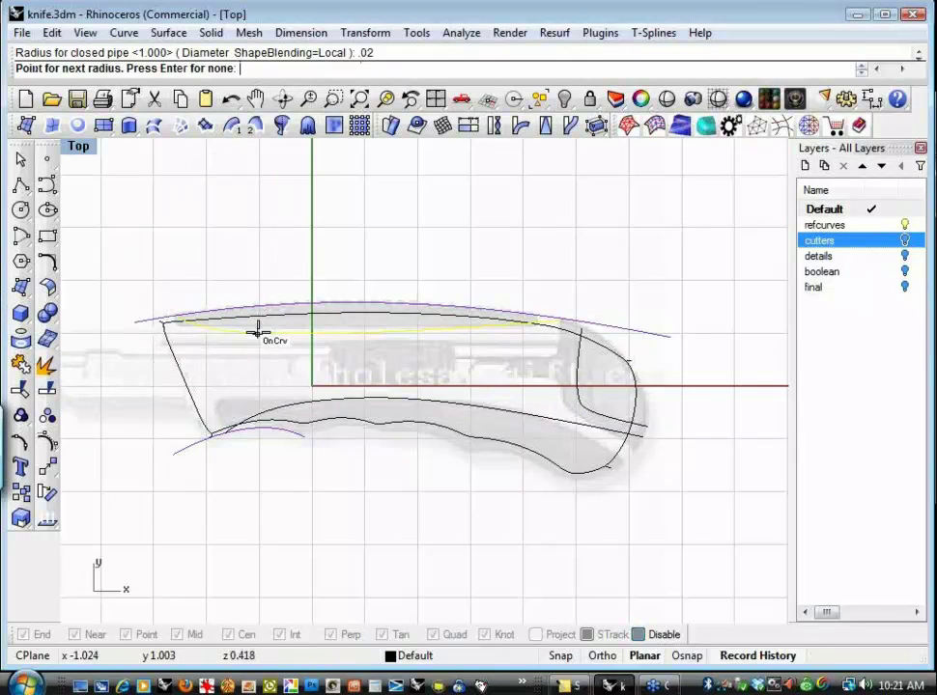
pyautogui.press('Return')
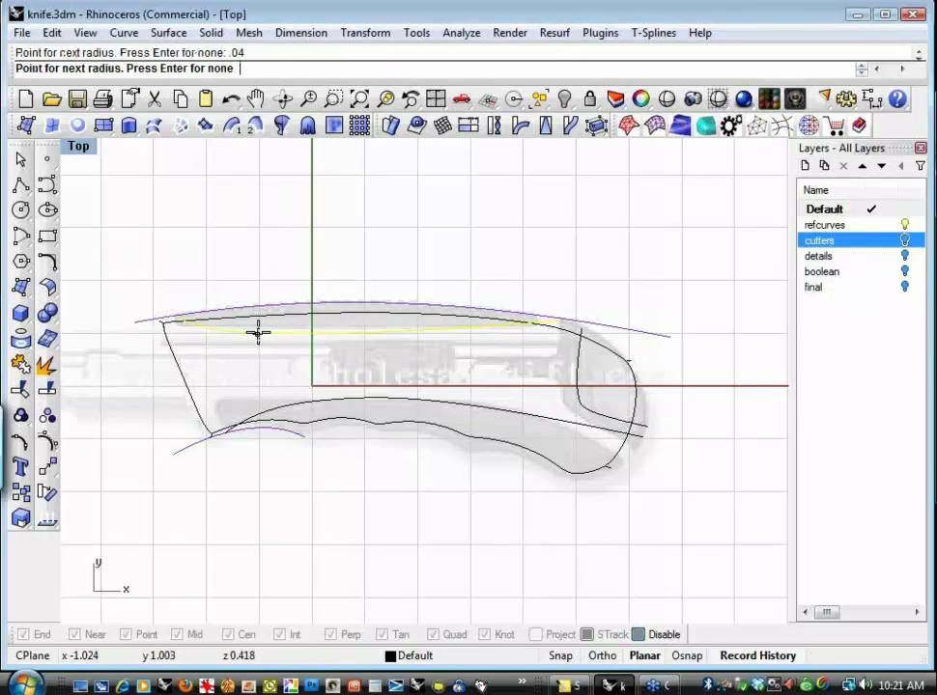
pyautogui.press('Return')
pyautogui.hotkey('ctrl', 'z')
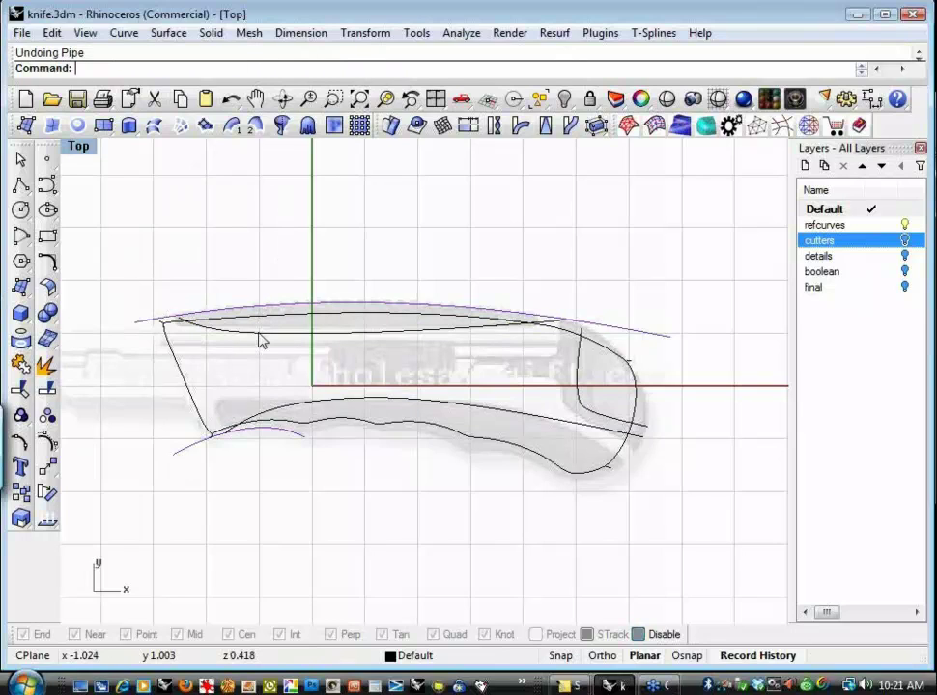
# Create a pipe of radius 0.04 around the projected curve along the handle's spine
pyautogui.press('Return')
pyautogui.click(264, 332)
pyautogui.write('.04')
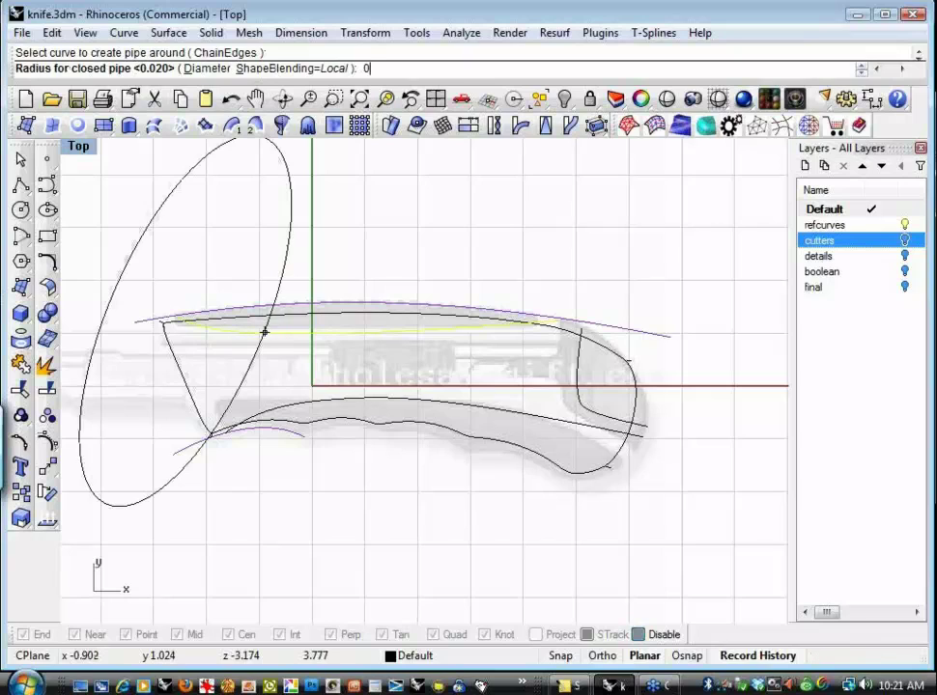
pyautogui.press('Return')
pyautogui.press('Return')
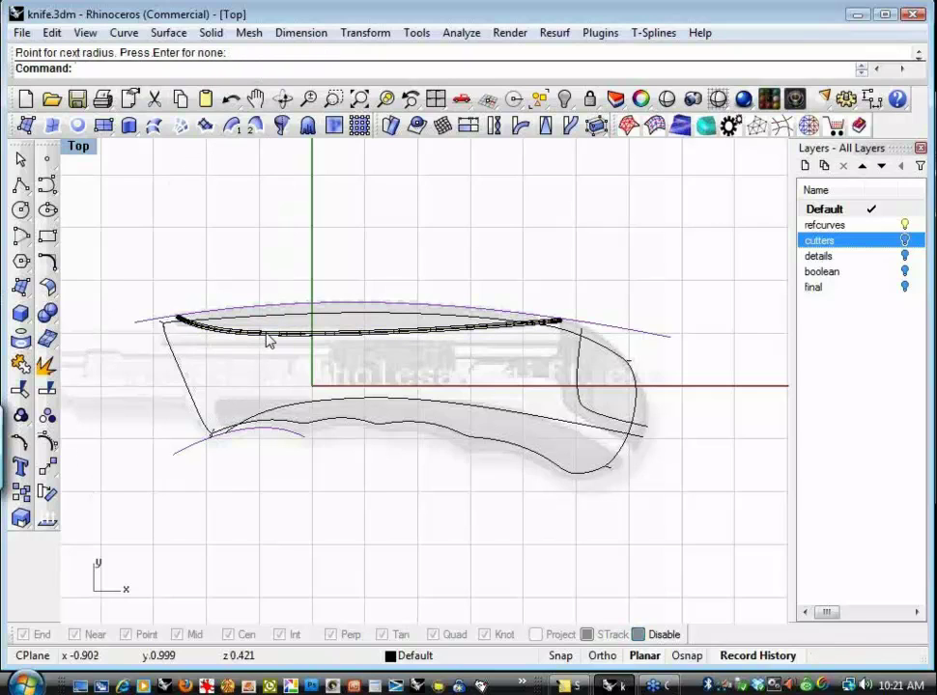
# Create pipes of the same radius around the projected grip-side curve and the projected butt-end curve
pyautogui.press('Return')
pyautogui.click(334, 404)
pyautogui.press('Return')
pyautogui.press('Return')
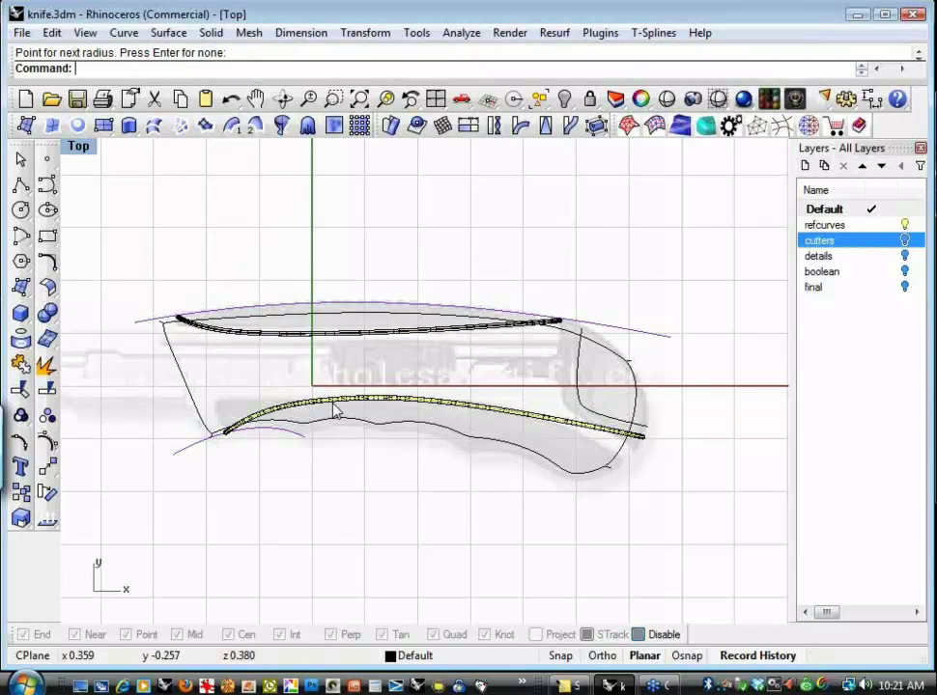
pyautogui.press('Return')
pyautogui.click(612, 423)
pyautogui.press('Return')
pyautogui.press('Return')
pyautogui.press('Return')
# Show the handle with its pipes in the Perspective view in shaded display, seen from the grip side
pyautogui.hotkey('ctrl', 'F4')
pyautogui.middleClick(462, 445)
pyautogui.click(458, 436)
pyautogui.moveTo(458, 436)
pyautogui.mouseDown(button='right')
pyautogui.moveTo(375, 433)
pyautogui.moveTo(266, 383)
pyautogui.moveTo(467, 421)
pyautogui.moveTo(481, 452)
pyautogui.moveTo(117, 378)
pyautogui.moveTo(243, 373)
pyautogui.moveTo(351, 428)
pyautogui.moveTo(504, 456)
pyautogui.moveTo(129, 366)
pyautogui.mouseUp(button='right')
# Subtract the three pipes from the handle polysurface with a Boolean difference, keeping the input objects, and hide the pipes
pyautogui.click(46, 314)
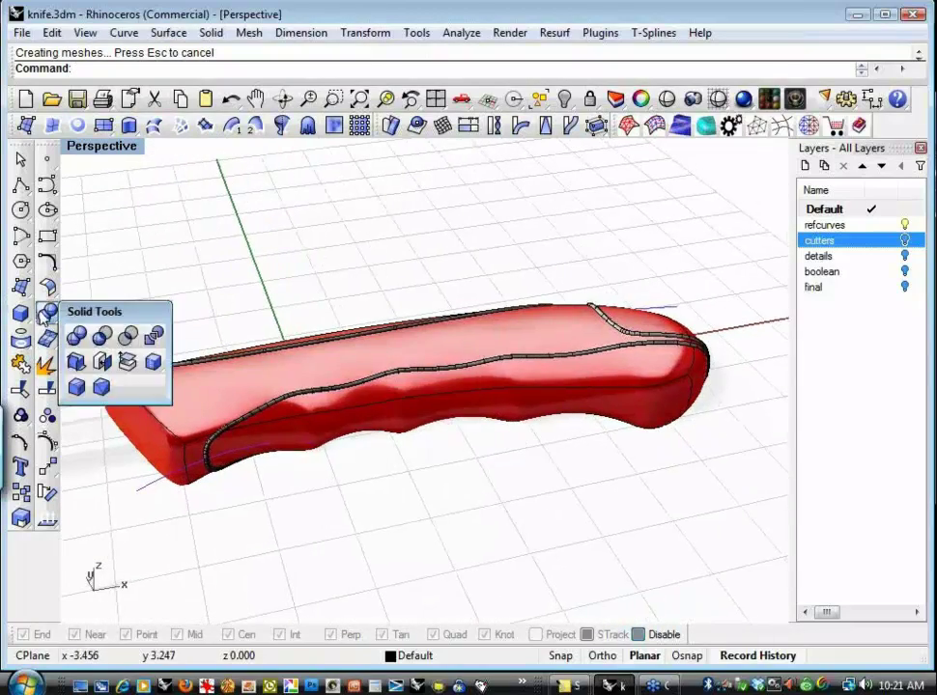
pyautogui.click(127, 333)
pyautogui.click(219, 391)
pyautogui.press('Return')
pyautogui.click(322, 418)
pyautogui.click(354, 441)
pyautogui.click(360, 362)
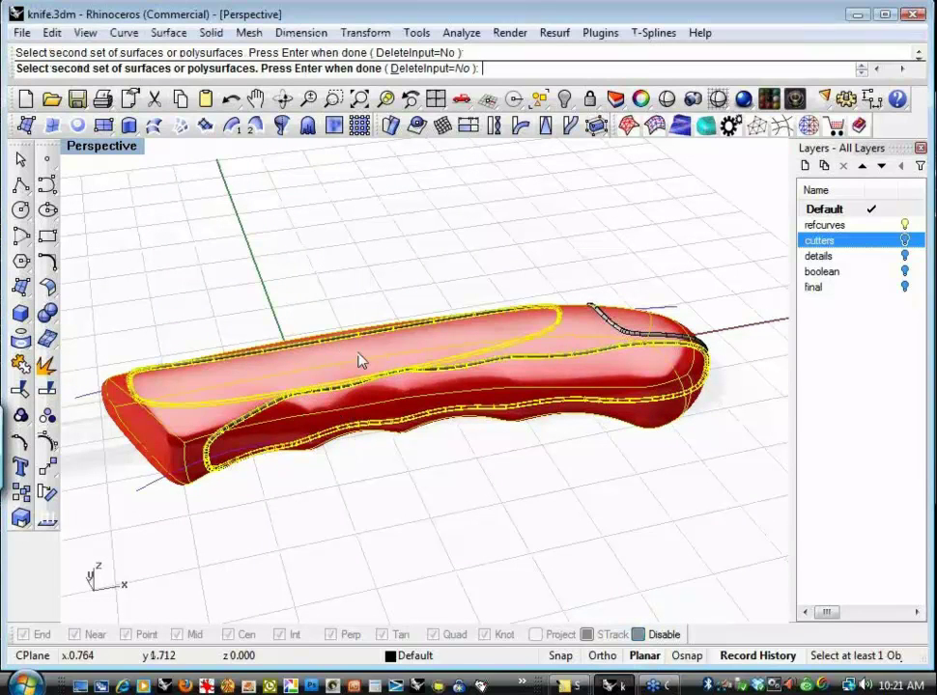
pyautogui.click(634, 341)
pyautogui.press('Return')
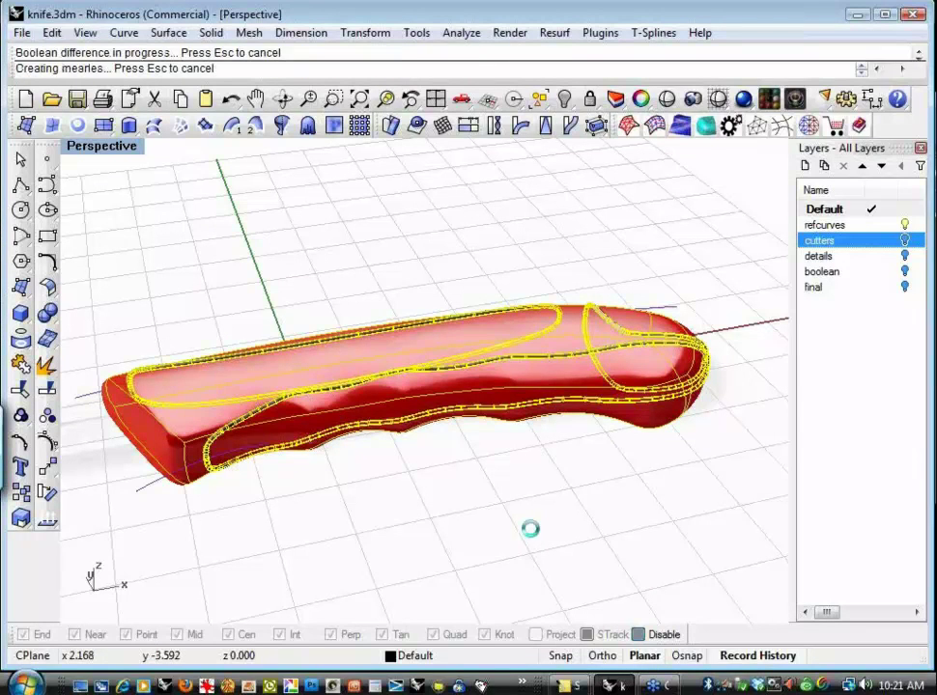
pyautogui.moveTo(677, 247); pyautogui.dragTo(405, 440)
pyautogui.hotkey('ctrl', 'h')
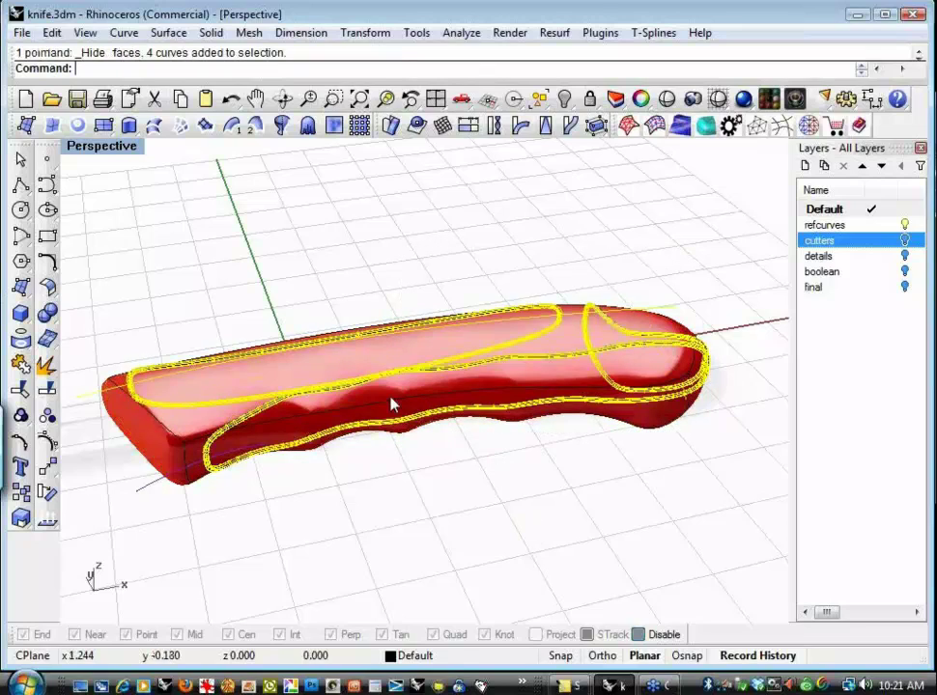
# Turn on the details and boolean layers with the handle viewed from its blade end
pyautogui.moveTo(565, 433); pyautogui.dragTo(734, 280, button='right')
pyautogui.click(818, 256)
pyautogui.moveTo(632, 287); pyautogui.dragTo(842, 256, button='right')
pyautogui.click(903, 271)
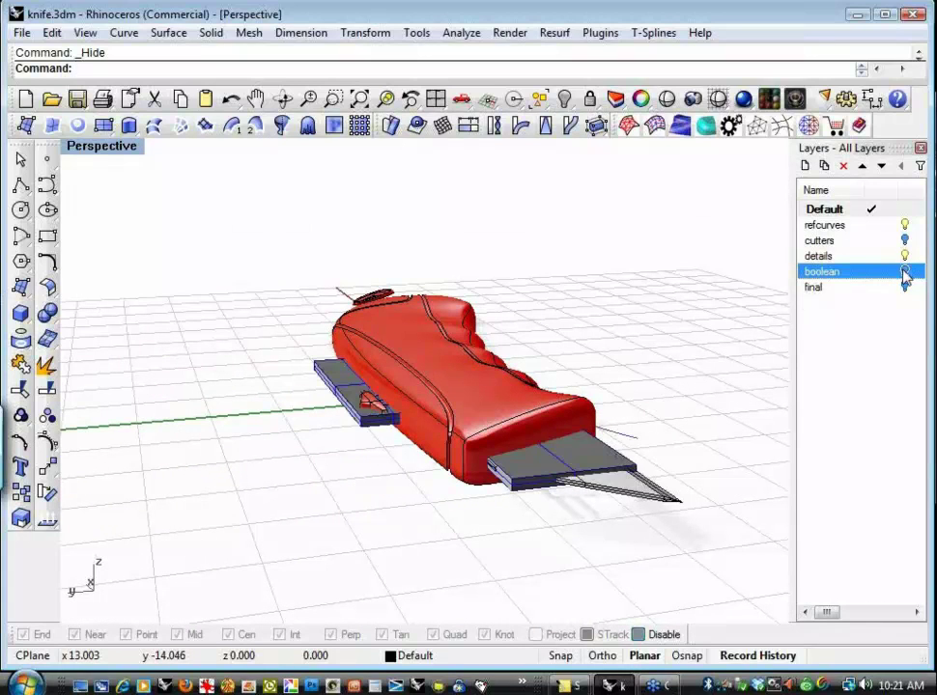
# Subtract the spine slot block and the blade slot block from the handle with a Boolean difference, and hide the boolean layer
pyautogui.click(48, 314)
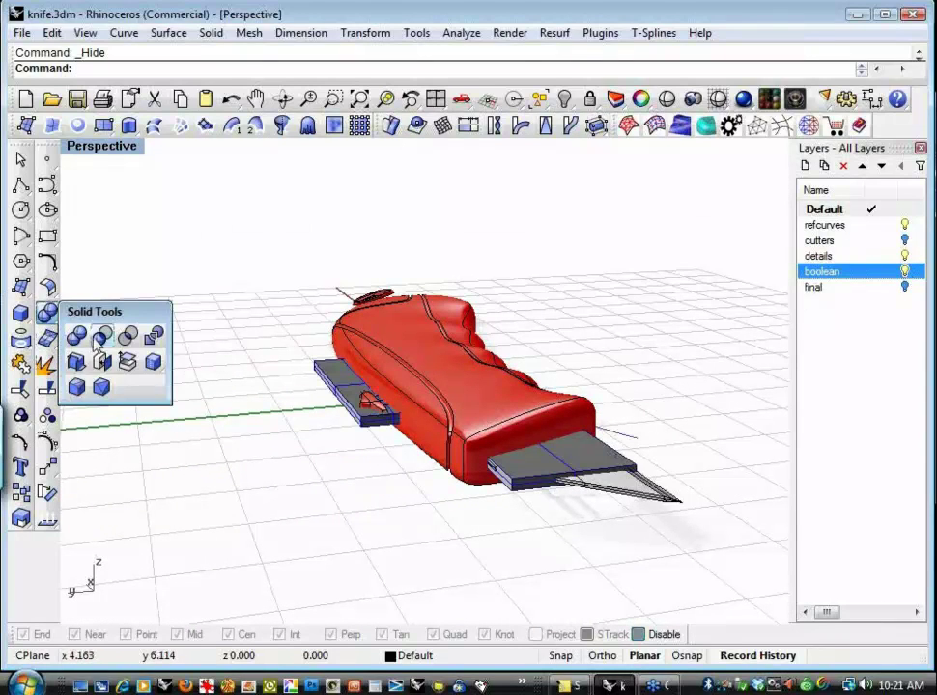
pyautogui.click(101, 337)
pyautogui.click(425, 346)
pyautogui.press('Return')
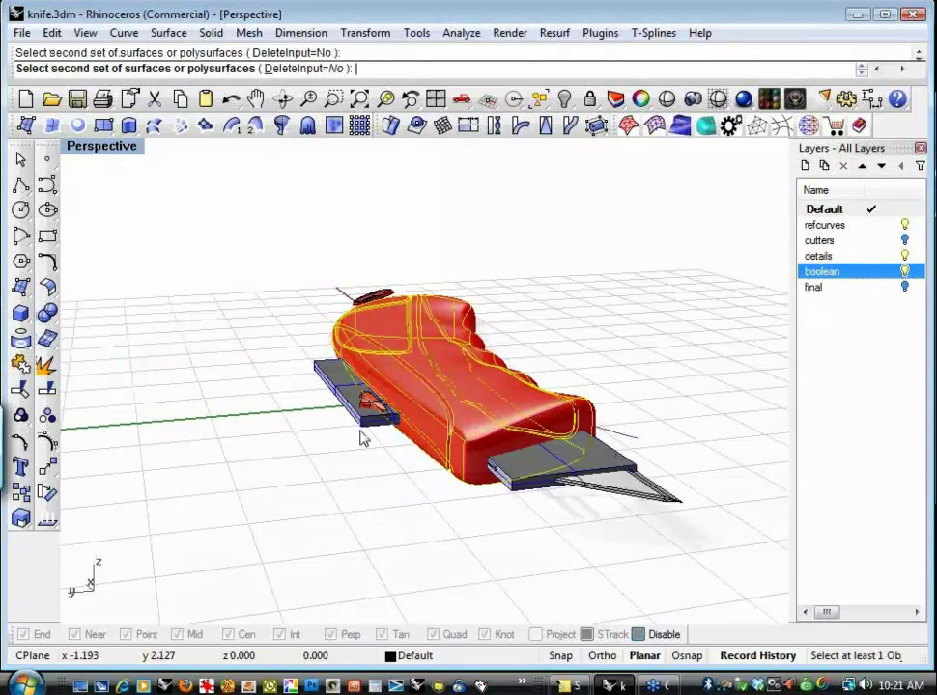
pyautogui.click(362, 425)
pyautogui.click(528, 495)
pyautogui.click(558, 527)
pyautogui.press('Return')
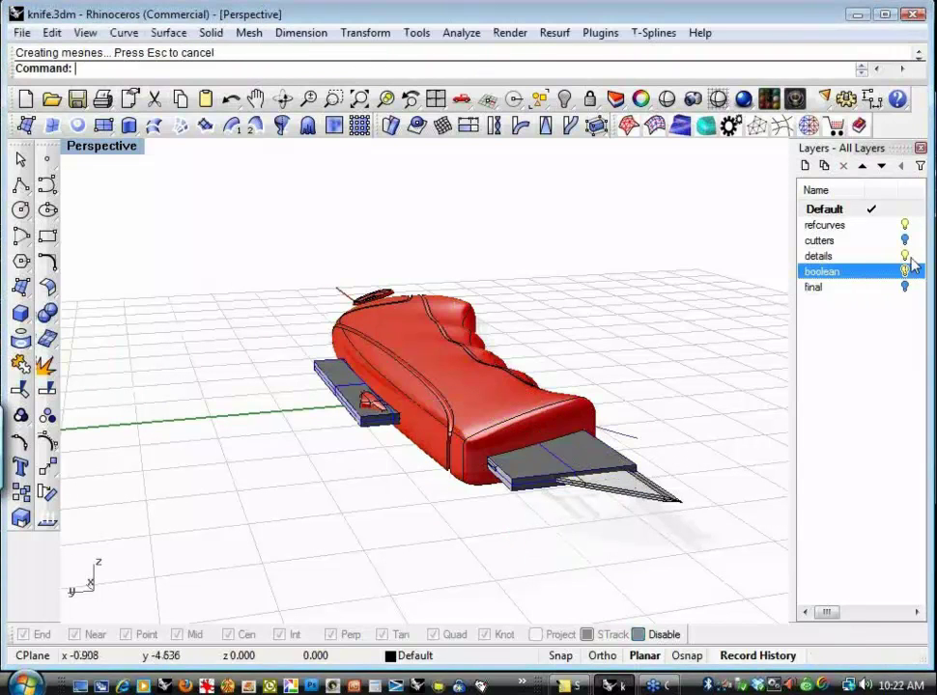
# Examine the slot in the handle's spine and select the T-spline thumb slider sitting above it
pyautogui.moveTo(679, 358); pyautogui.dragTo(319, 319, button='right')
pyautogui.scroll(5, 319, 320)
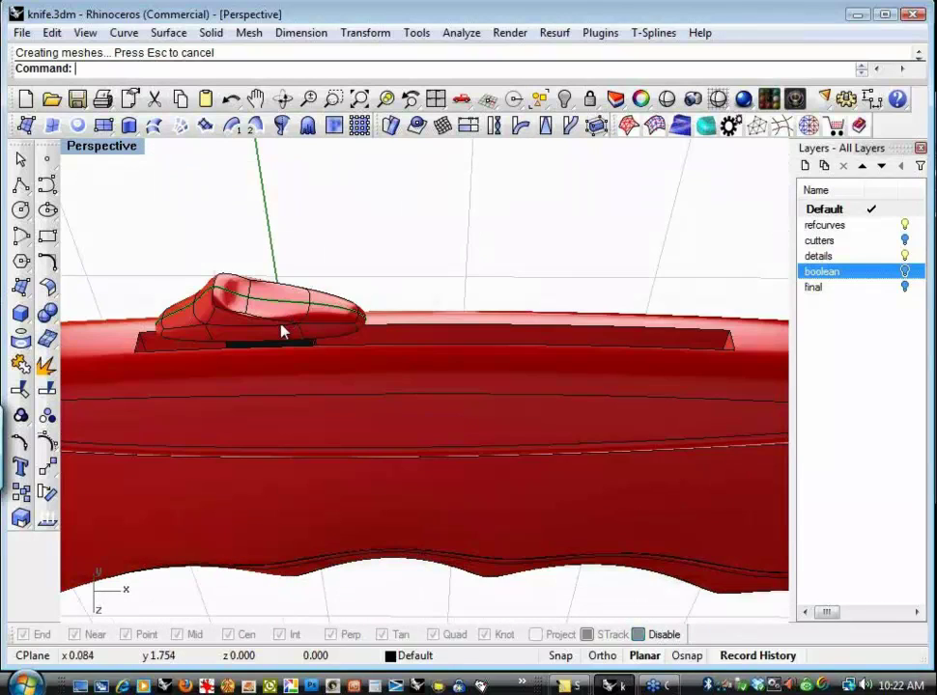
pyautogui.click(279, 329)
pyautogui.click(224, 293)
pyautogui.moveTo(301, 245); pyautogui.dragTo(337, 207, button='right')
pyautogui.scroll(-4, 333, 232)
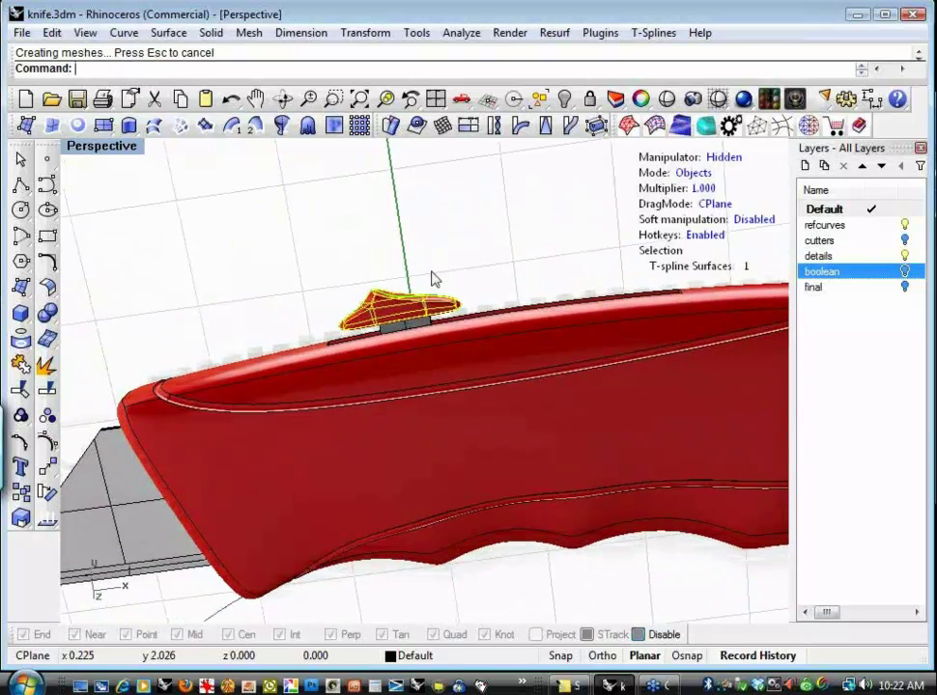
# Examine the T-spline thumb slider in its box form, first in the perspective view and closely from the top
pyautogui.moveTo(436, 278); pyautogui.dragTo(456, 279, button='right')
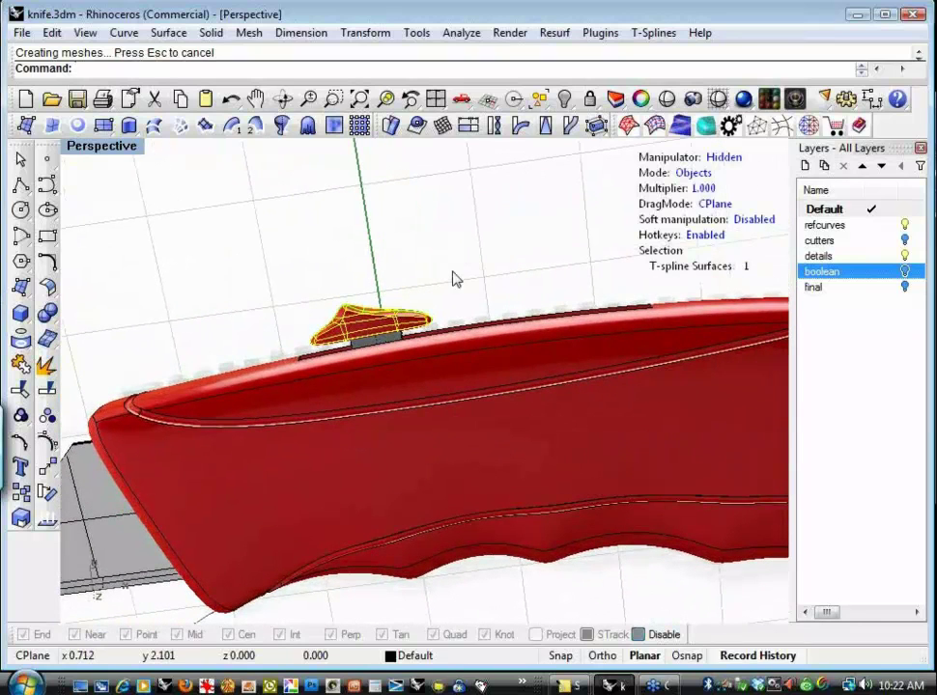
pyautogui.press('Tab')
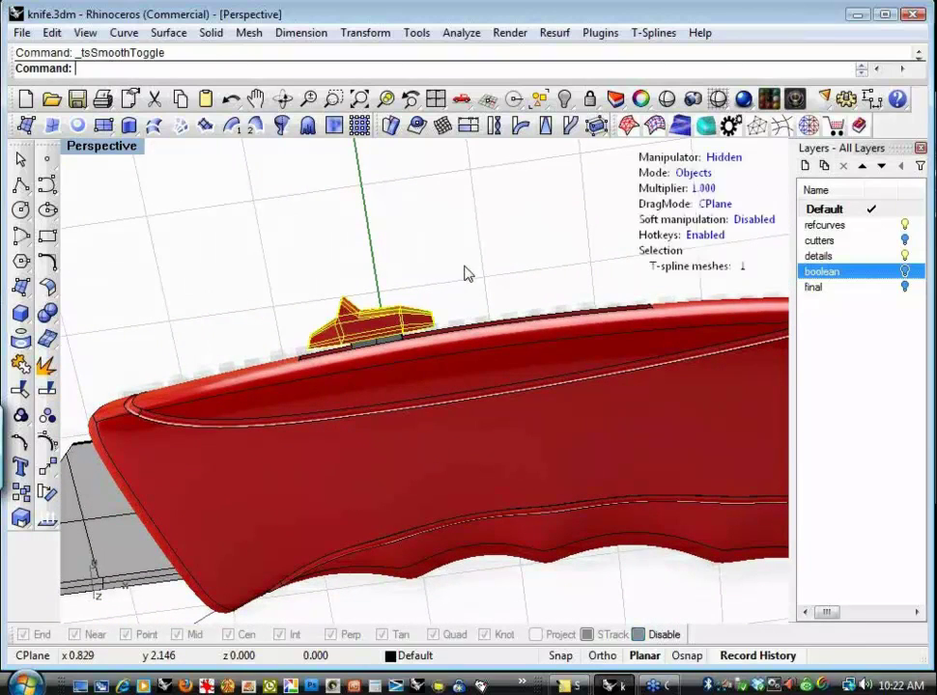
pyautogui.moveTo(457, 277); pyautogui.dragTo(267, 234, button='right')
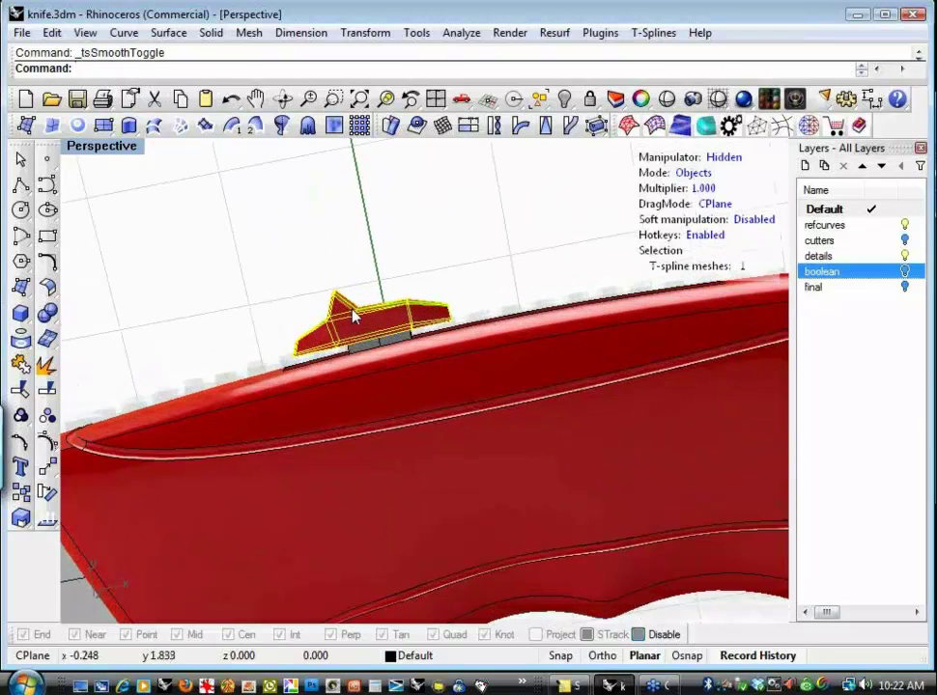
pyautogui.scroll(2, 267, 234)
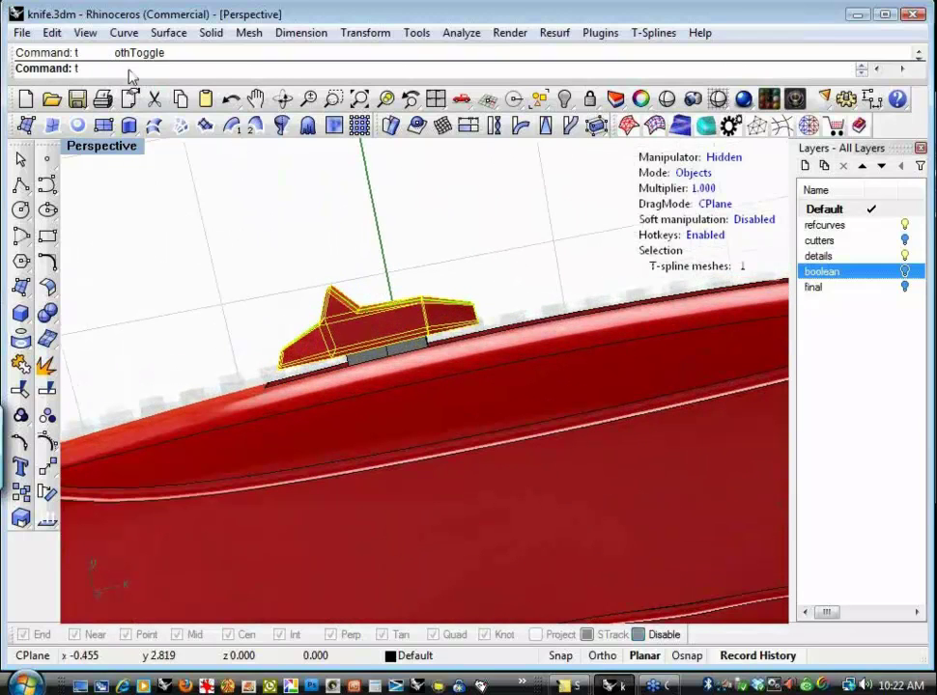
pyautogui.hotkey('ctrl', 'F1')
pyautogui.hotkey('ctrl', 'alt', 'e')
pyautogui.scroll(6, 386, 303)
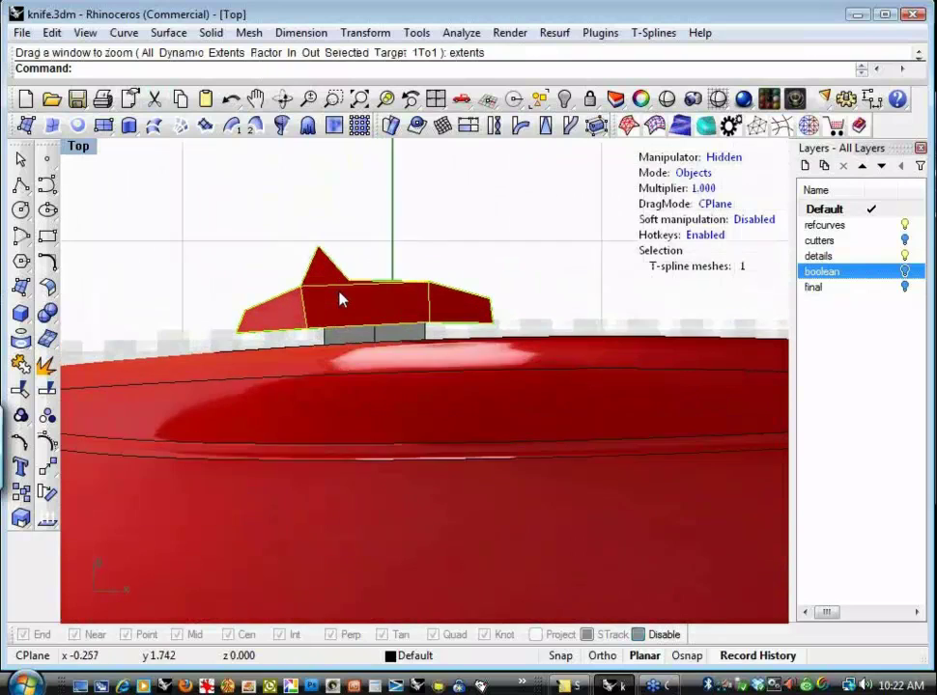
pyautogui.scroll(2, 340, 301)
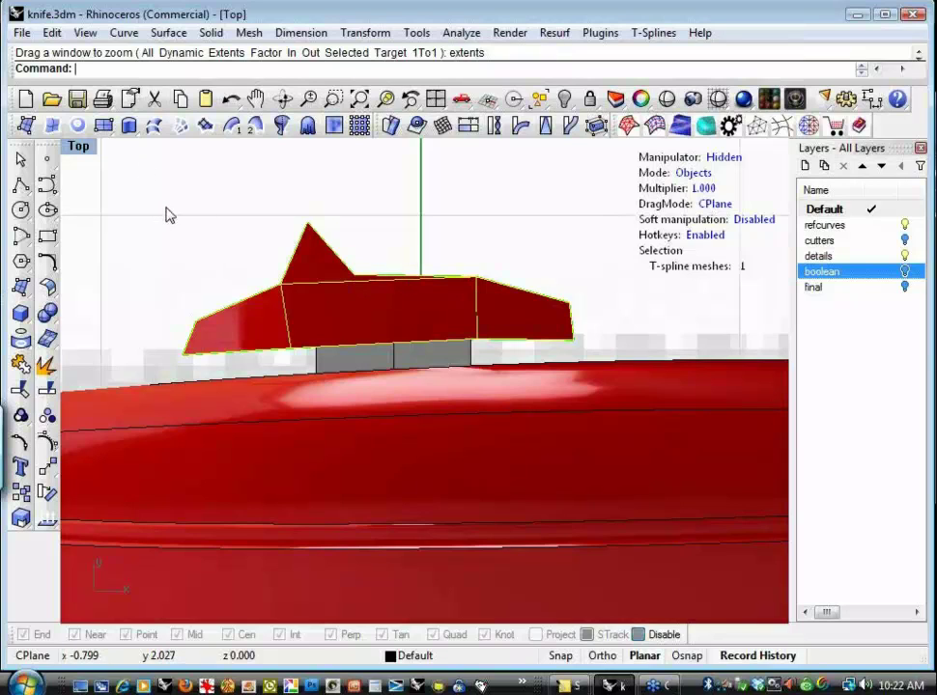
# Return the thumb slider to its smooth form, examine it closely in the perspective view and deselect it
pyautogui.press('Tab')
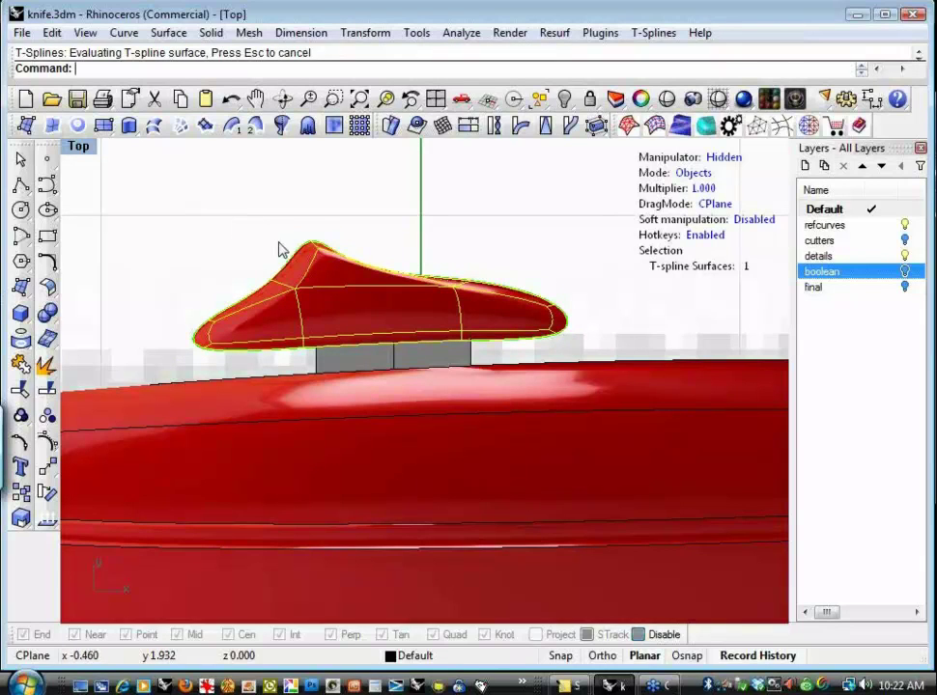
pyautogui.hotkey('ctrl', 'F4')
pyautogui.write('P')
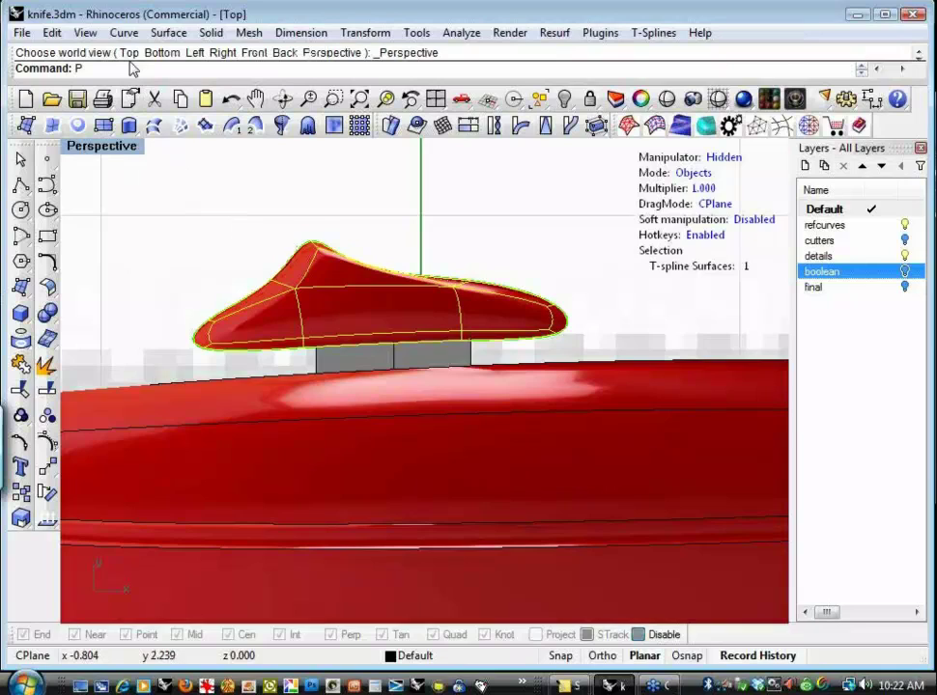
pyautogui.hotkey('ctrl', 'shift', 'e')
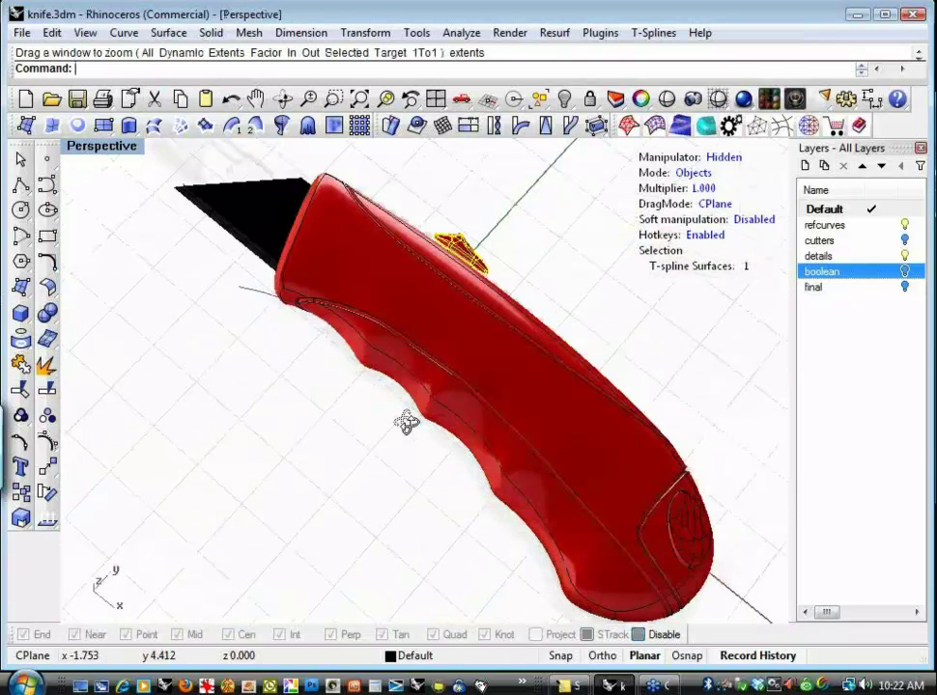
pyautogui.hotkey('ctrl', 'shift', 'e')
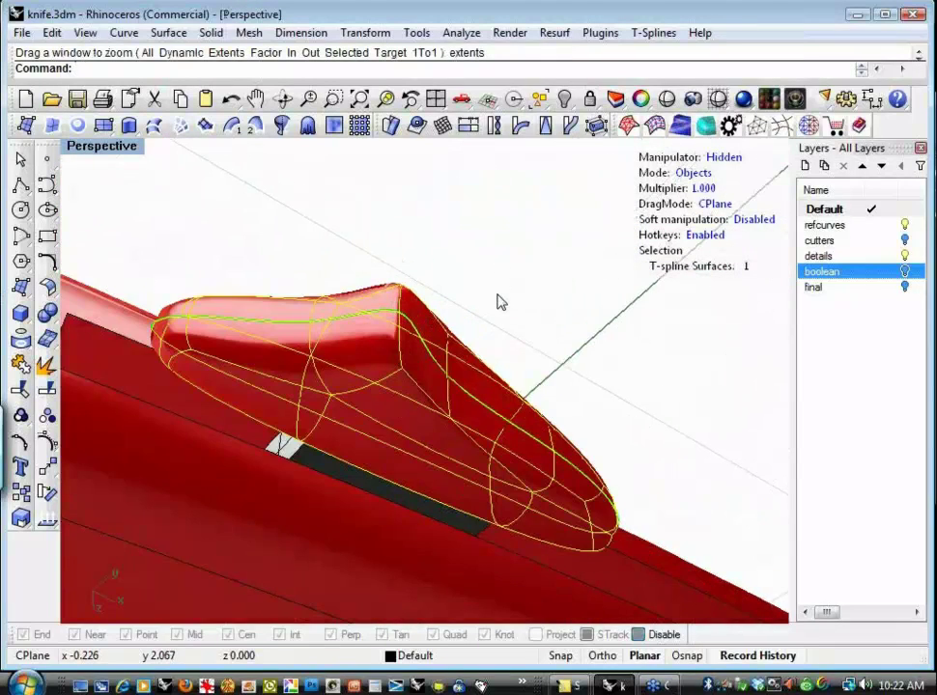
pyautogui.hotkey('ctrl', 'shift', 'e')
pyautogui.press('Escape')
# Extract the finger grip, butt-end panel, spine inlay and spine slot surfaces from the handle polysurface
pyautogui.moveTo(469, 454); pyautogui.dragTo(449, 411, button='right')
pyautogui.middleClick(425, 460)
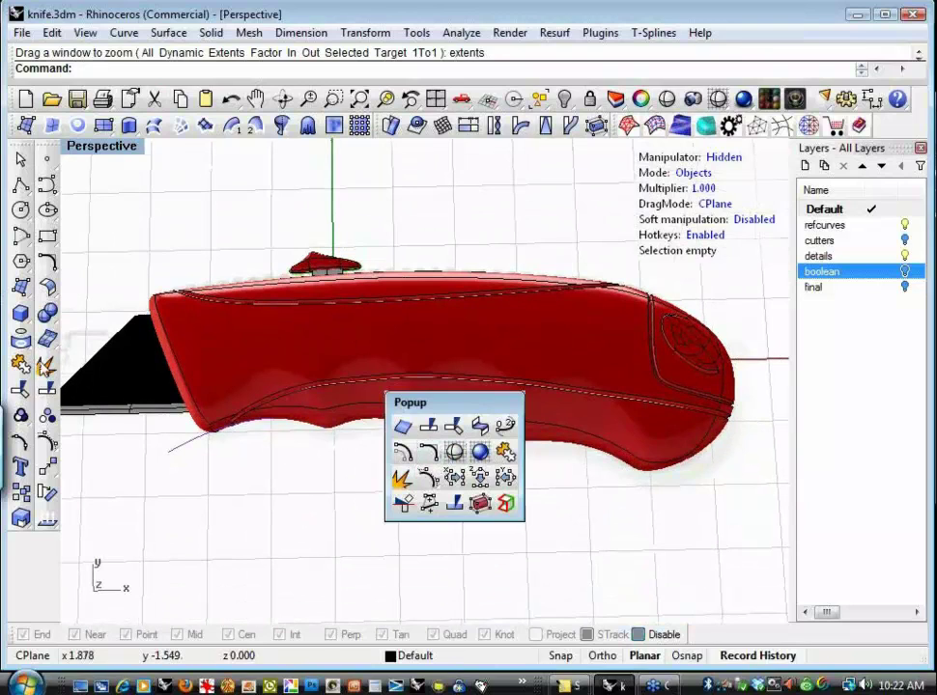
pyautogui.rightClick(46, 367)
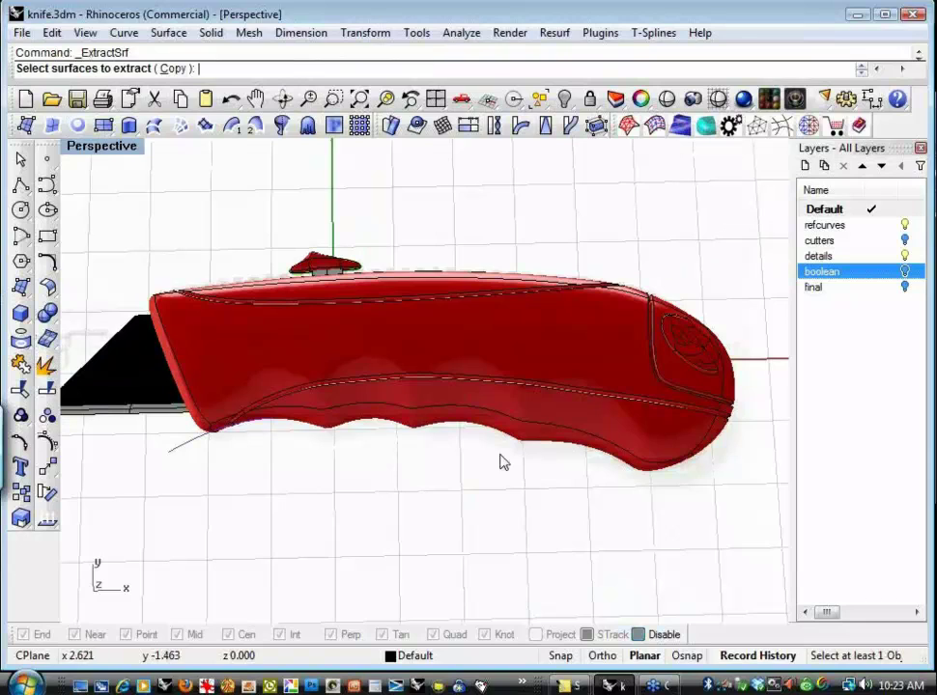
pyautogui.click(477, 409)
pyautogui.click(676, 461)
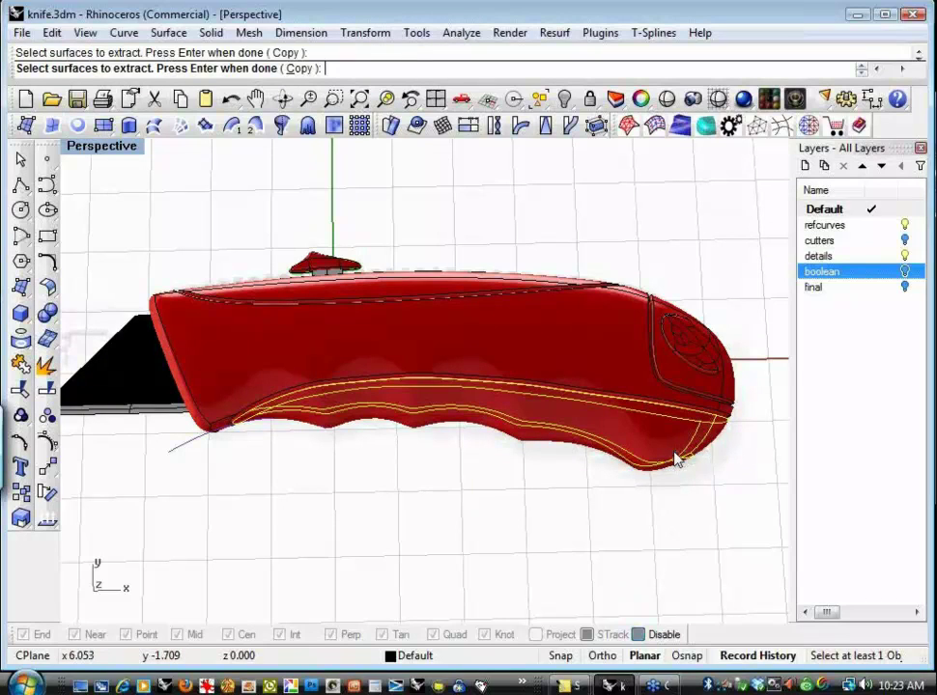
pyautogui.click(660, 310)
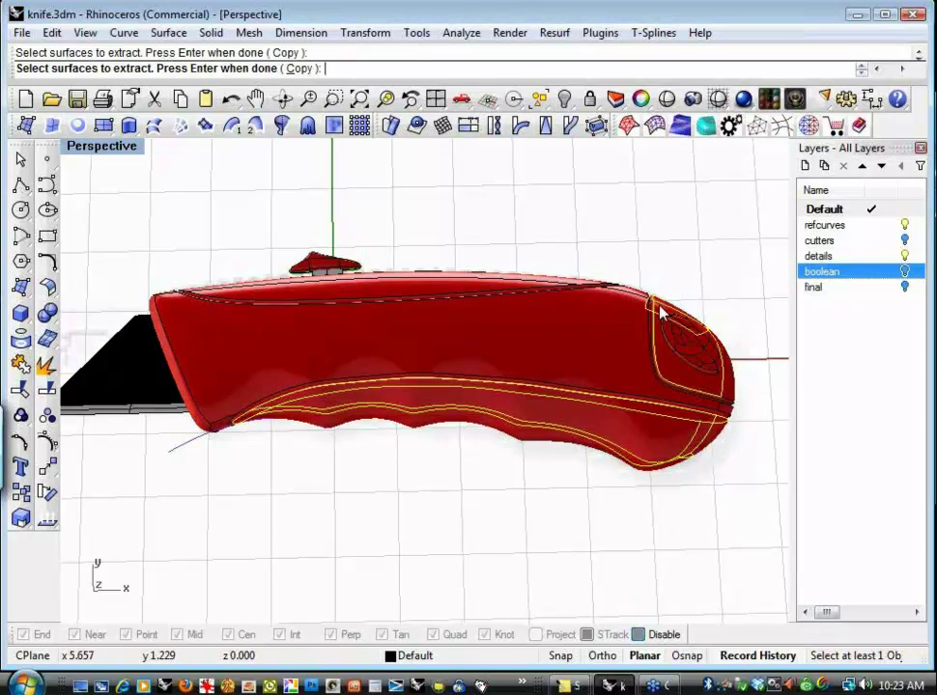
pyautogui.moveTo(752, 450); pyautogui.dragTo(675, 323, button='right')
pyautogui.moveTo(533, 286); pyautogui.dragTo(429, 318, button='right')
pyautogui.moveTo(471, 254); pyautogui.dragTo(435, 315)
pyautogui.press('Return')
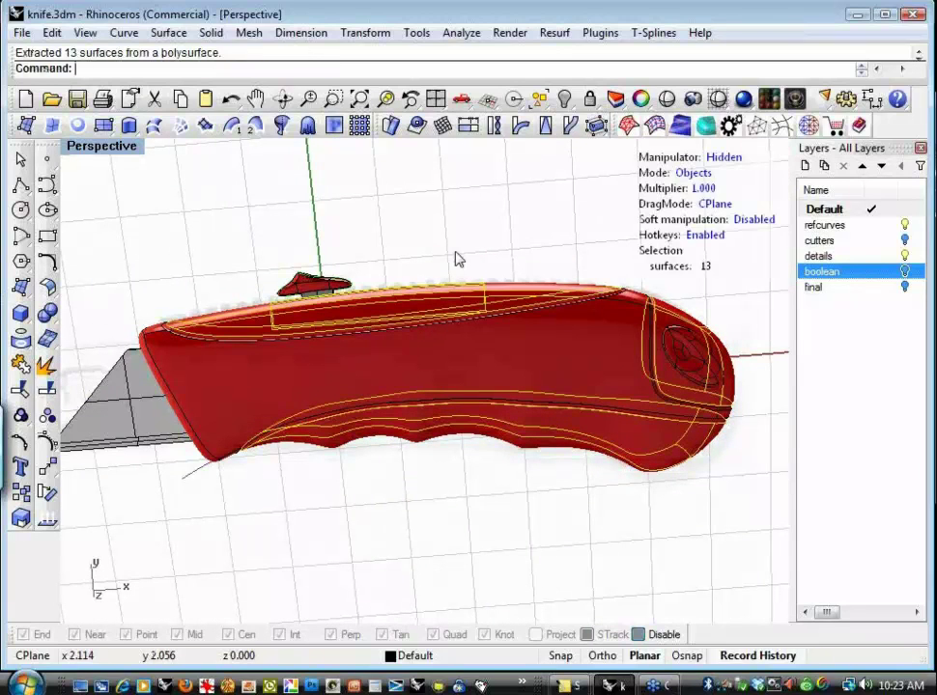
# Assign a dark grey material from the AuxPecker library to the extracted grip, spine and butt-end surfaces
pyautogui.click(756, 126)
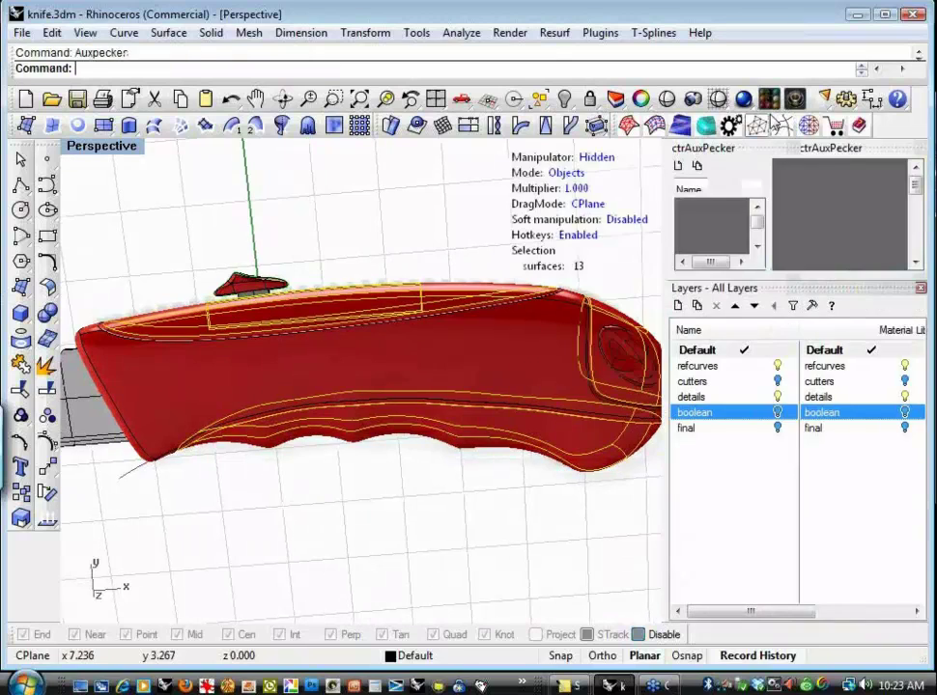
pyautogui.click(692, 181)
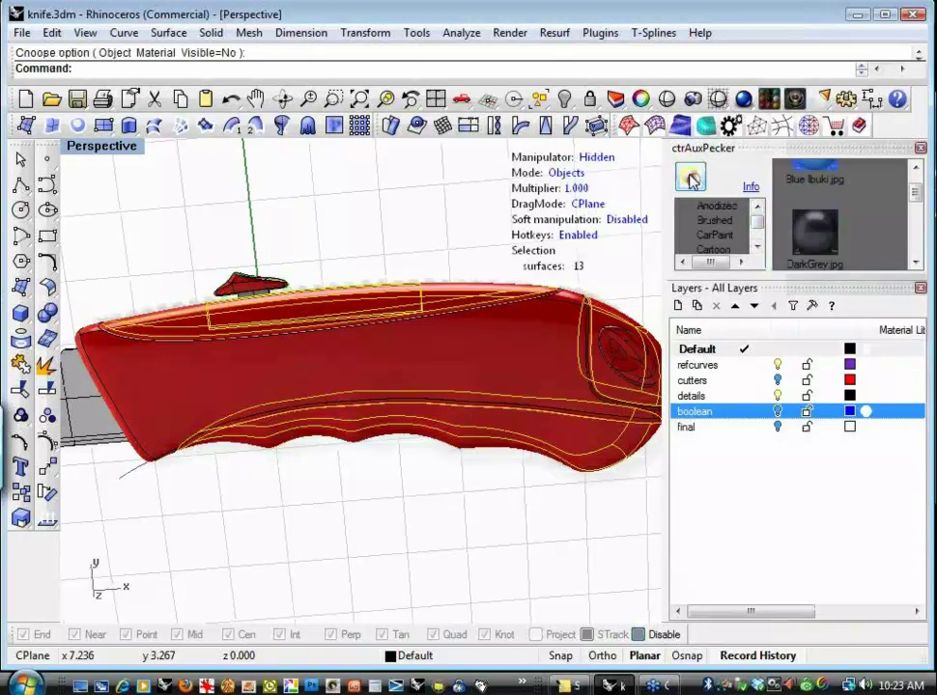
pyautogui.click(383, 460)
pyautogui.moveTo(384, 460); pyautogui.dragTo(393, 344, button='right')
# Assign a yellow material to the main handle body, close the material library and narrow the layers list
pyautogui.moveTo(918, 179); pyautogui.dragTo(917, 233)
pyautogui.moveTo(797, 208); pyautogui.dragTo(386, 200)
pyautogui.click(920, 147)
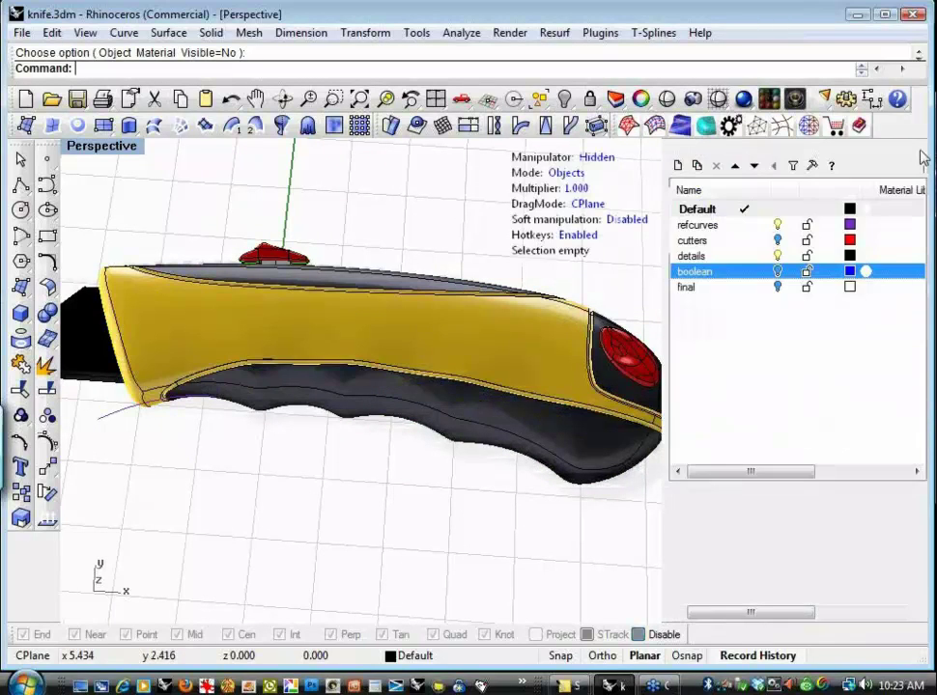
pyautogui.moveTo(665, 203); pyautogui.dragTo(817, 227)
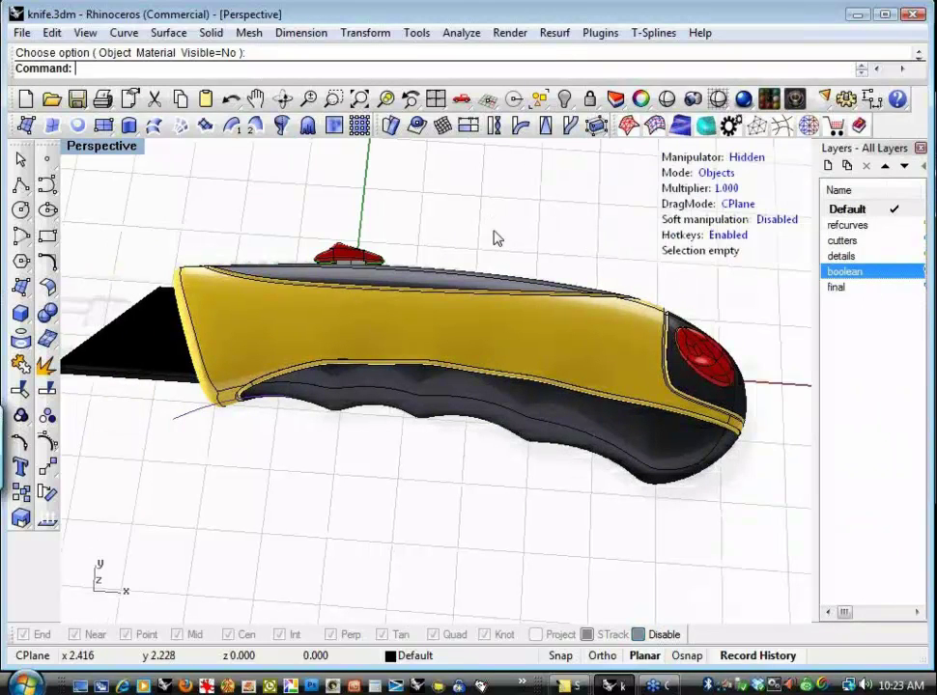
pyautogui.moveTo(488, 256); pyautogui.dragTo(587, 206, button='right')
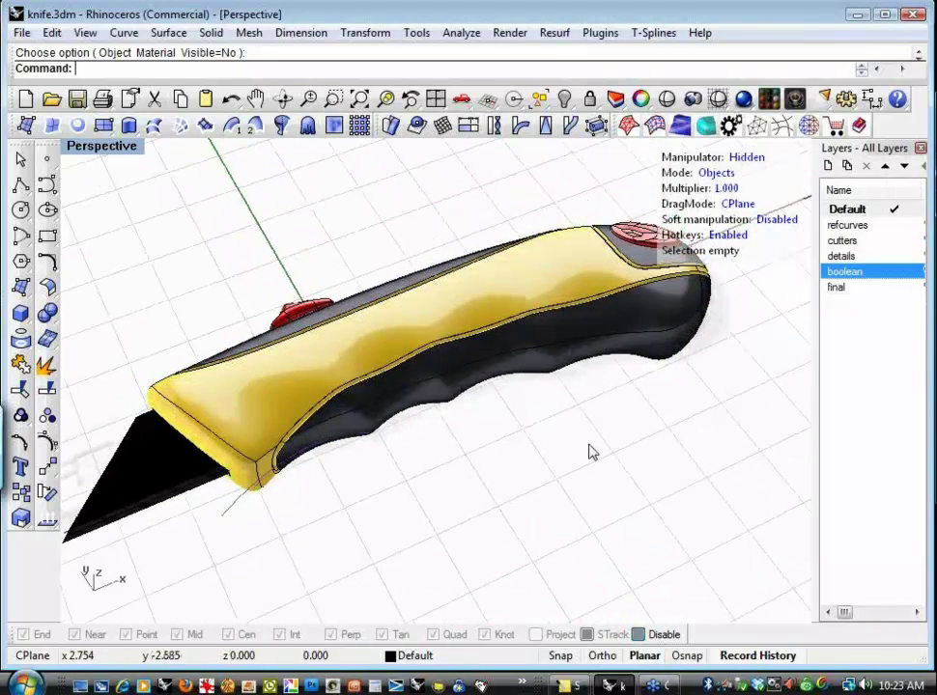
pyautogui.moveTo(618, 431); pyautogui.dragTo(520, 510, button='right')
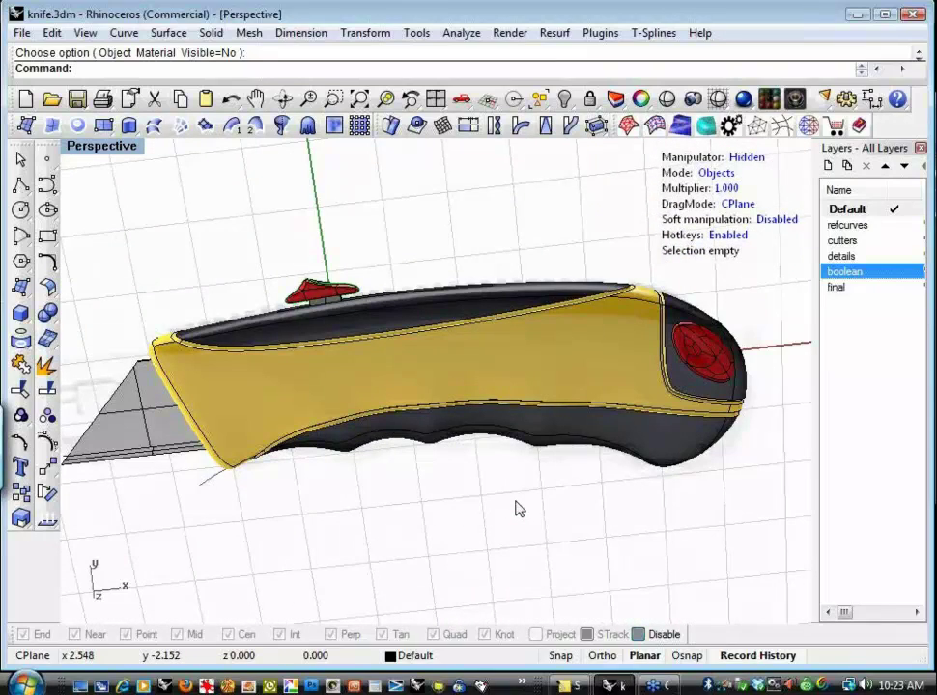
pyautogui.moveTo(432, 525); pyautogui.dragTo(527, 366, button='right')
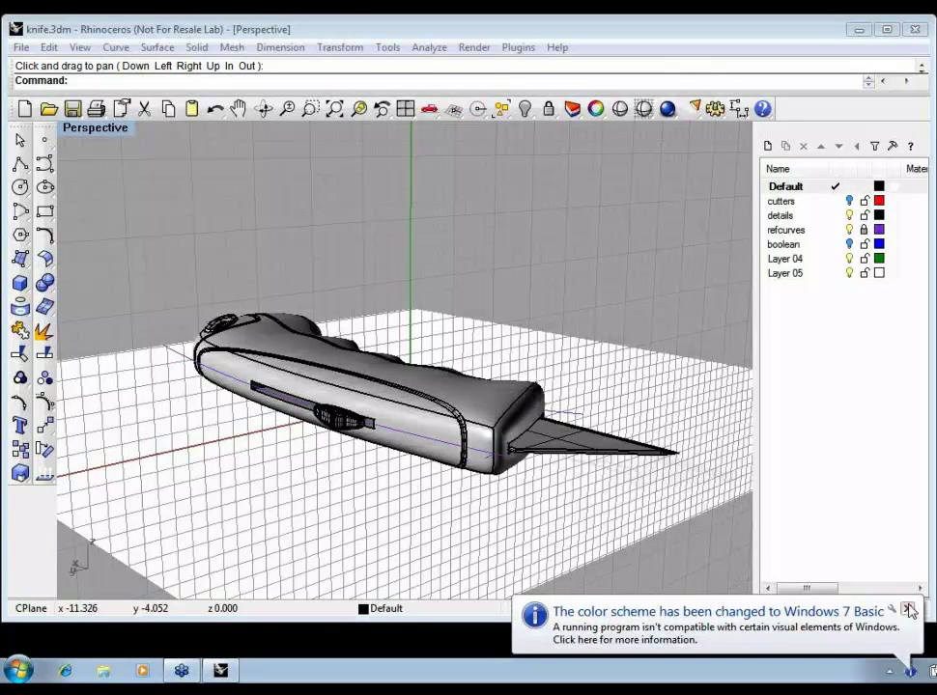
# Send the knife model to KeyShot through its Rhino plugin, minimize Rhino and reposition the KeyShot window
pyautogui.click(908, 610)
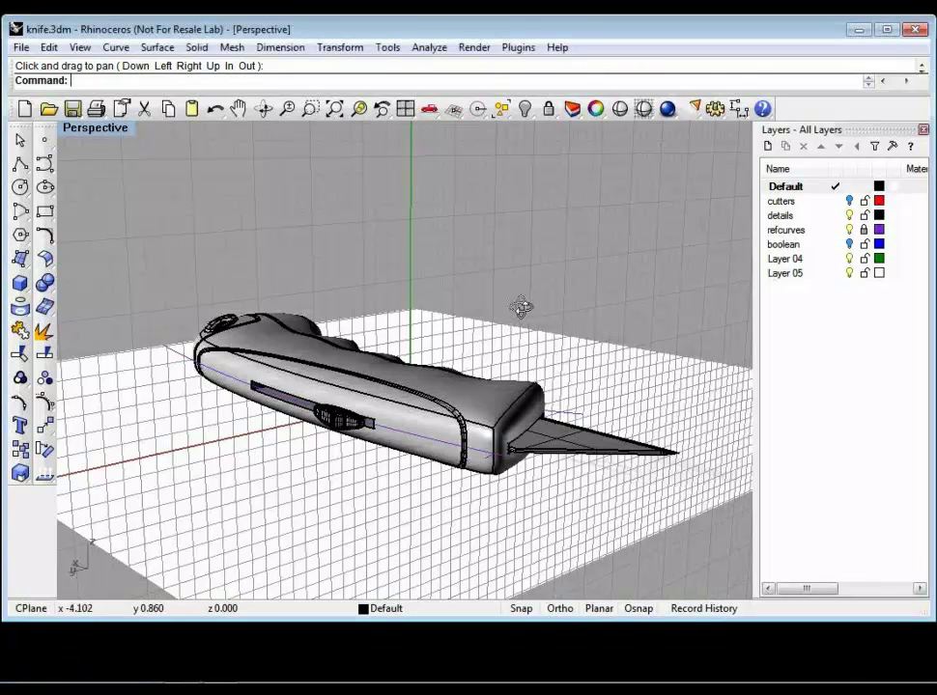
pyautogui.scroll(-3, 523, 314)
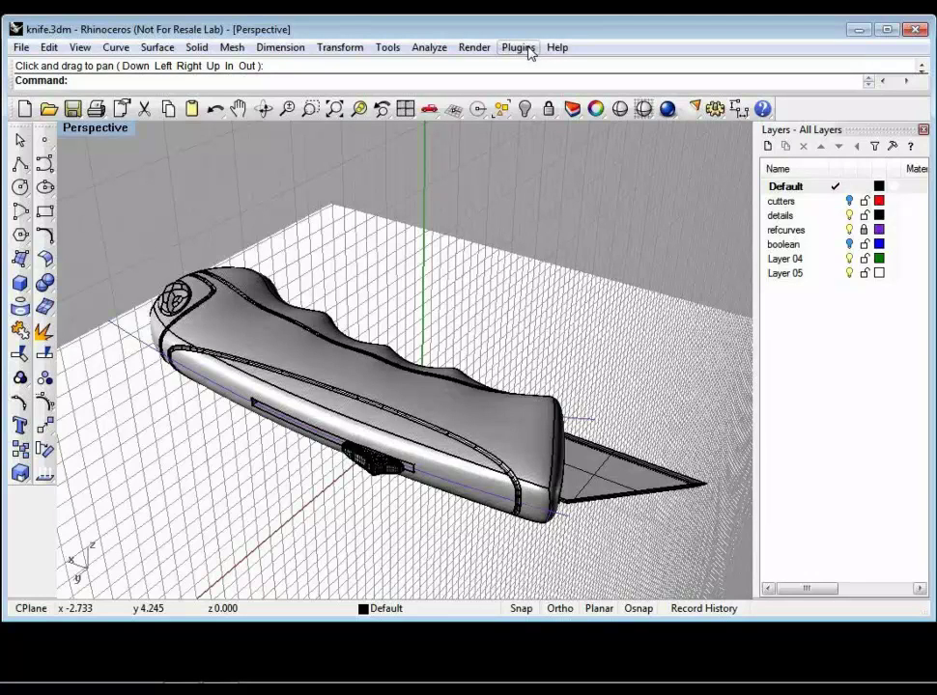
pyautogui.click(524, 50)
pyautogui.moveTo(553, 73)
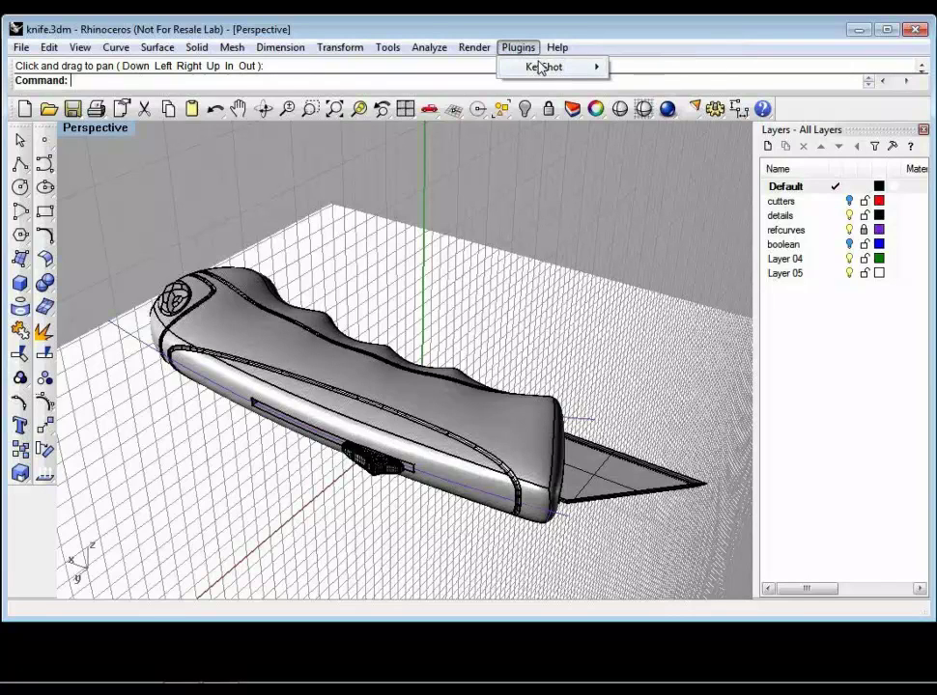
pyautogui.moveTo(579, 67)
pyautogui.click(651, 69)
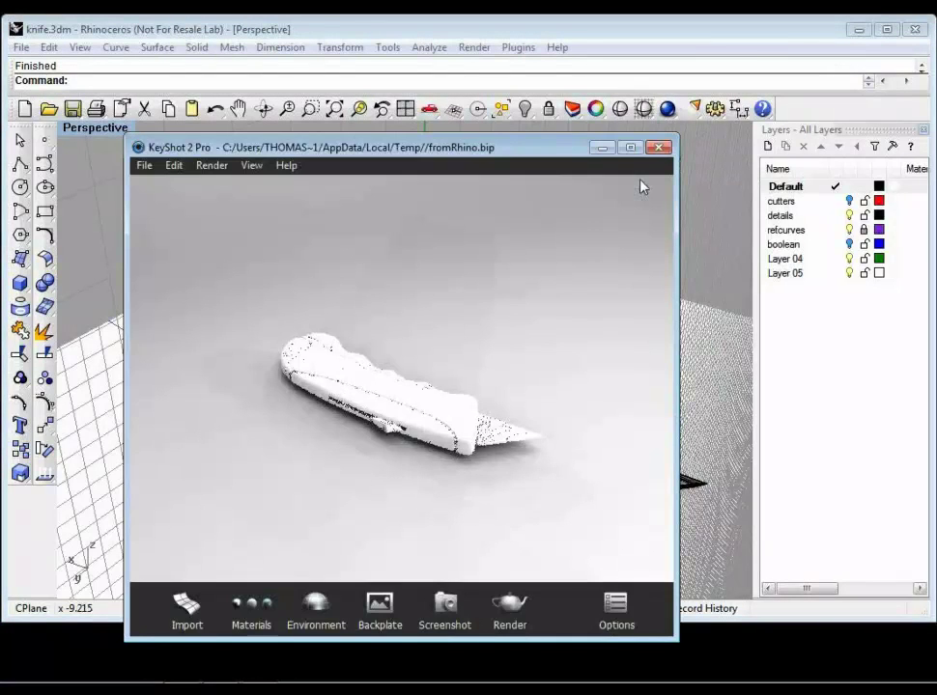
pyautogui.click(753, 35)
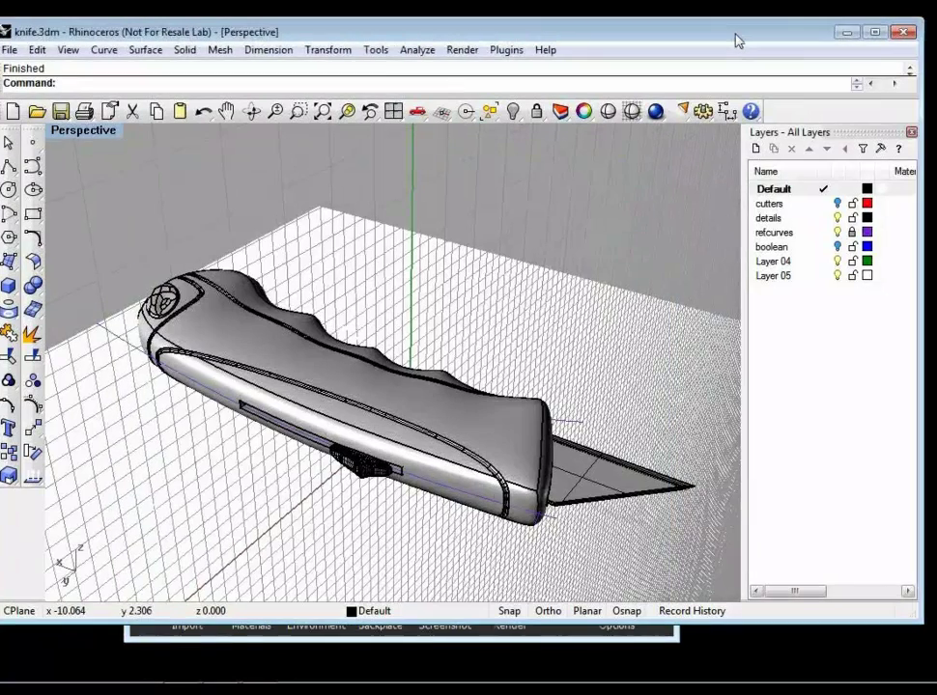
pyautogui.click(857, 29)
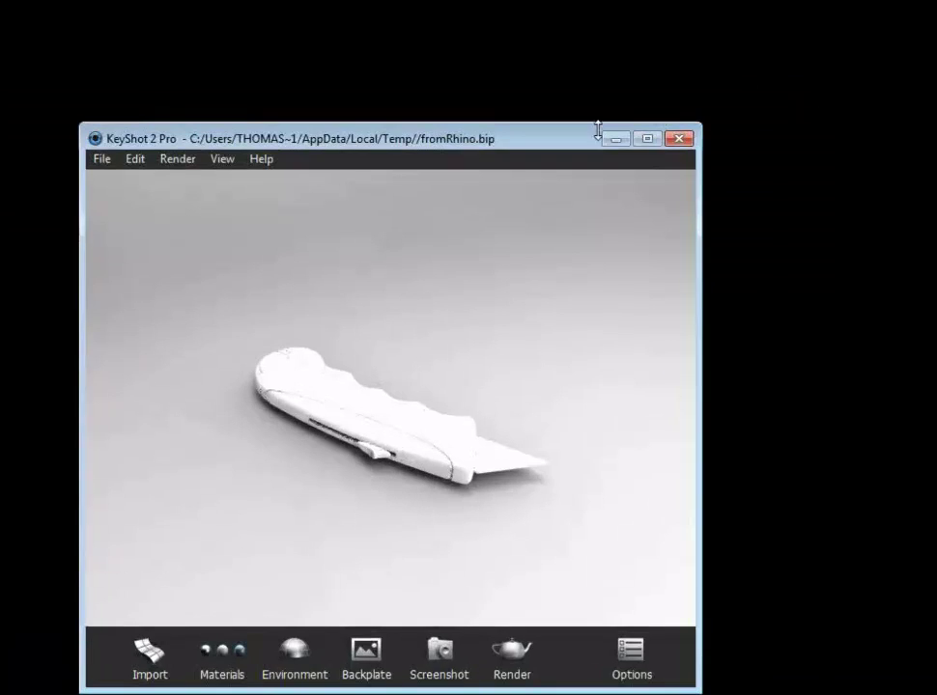
pyautogui.moveTo(560, 143); pyautogui.dragTo(647, 76)
# Examine the imported knife in the KeyShot real-time view from low and raised angles on the slider side
pyautogui.moveTo(497, 256); pyautogui.dragTo(528, 301)
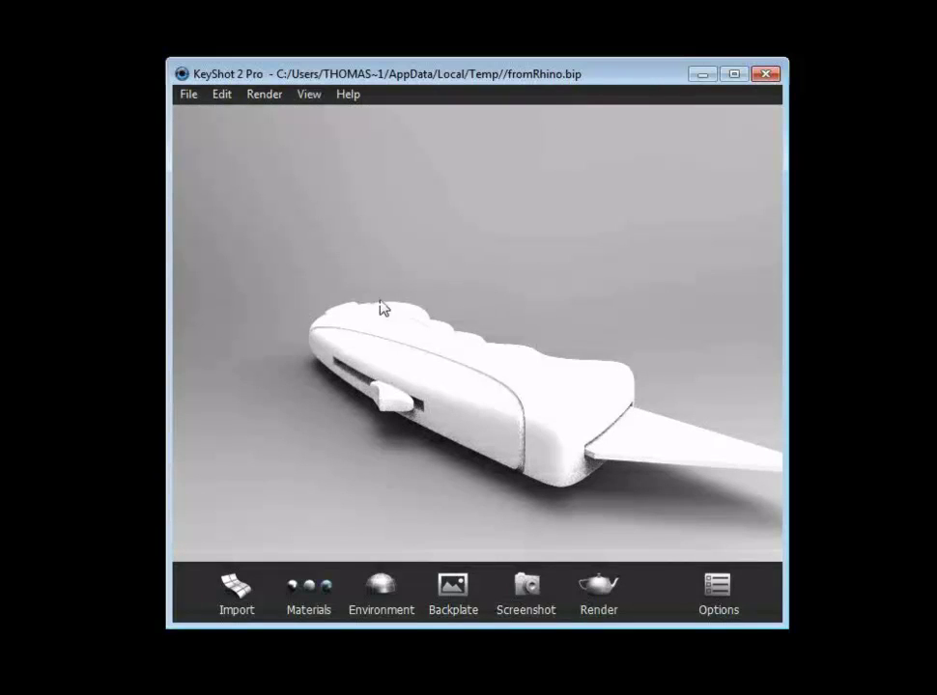
pyautogui.moveTo(444, 263); pyautogui.dragTo(512, 251)
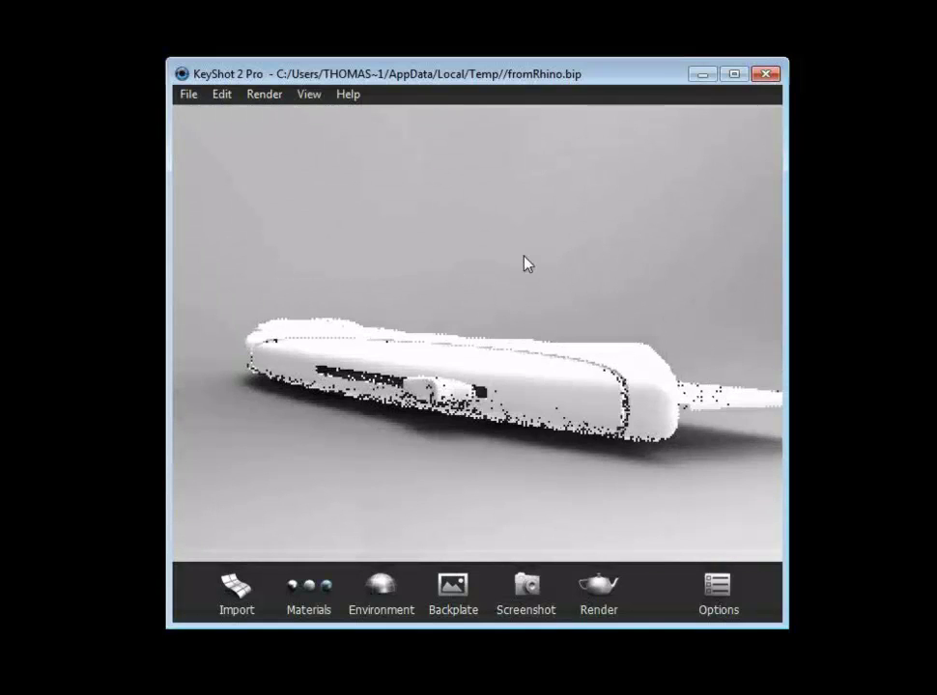
pyautogui.rightClick(497, 276)
pyautogui.click(480, 271)
pyautogui.moveTo(497, 278); pyautogui.dragTo(467, 304)
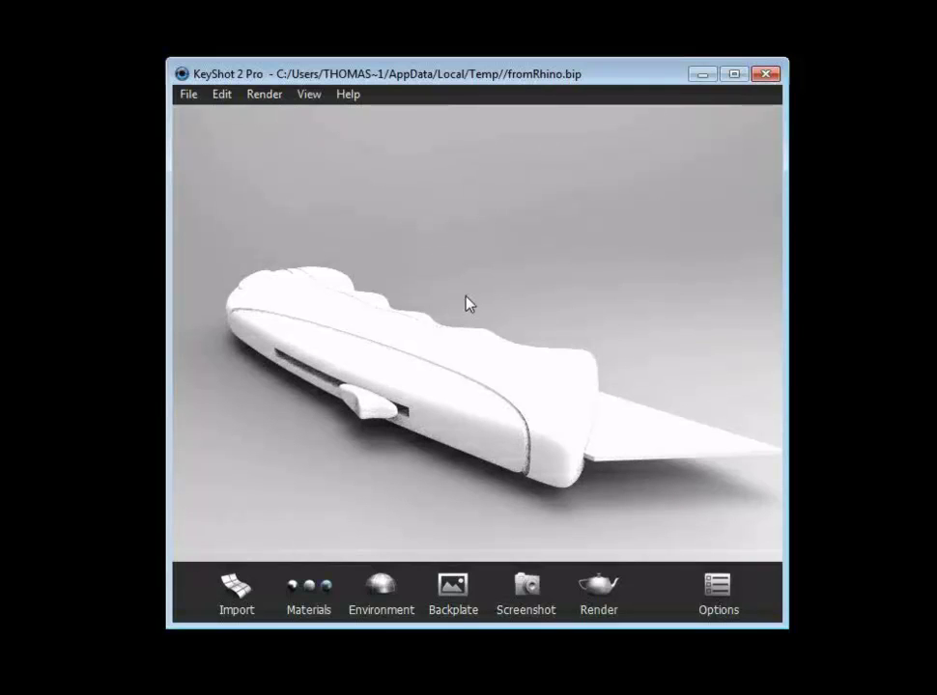
pyautogui.moveTo(468, 306)
pyautogui.mouseDown()
pyautogui.moveTo(420, 266)
pyautogui.moveTo(504, 278)
pyautogui.moveTo(431, 282)
pyautogui.moveTo(414, 264)
pyautogui.moveTo(443, 258)
pyautogui.mouseUp()
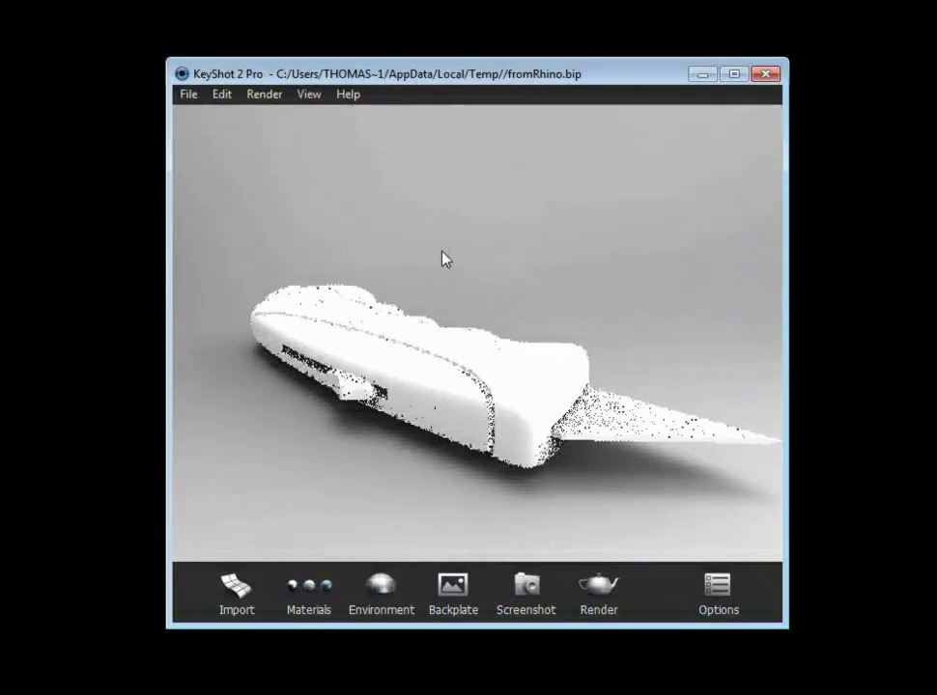
# Move the KeyShot window to make room and open the materials library
pyautogui.moveTo(518, 80); pyautogui.dragTo(550, 30)
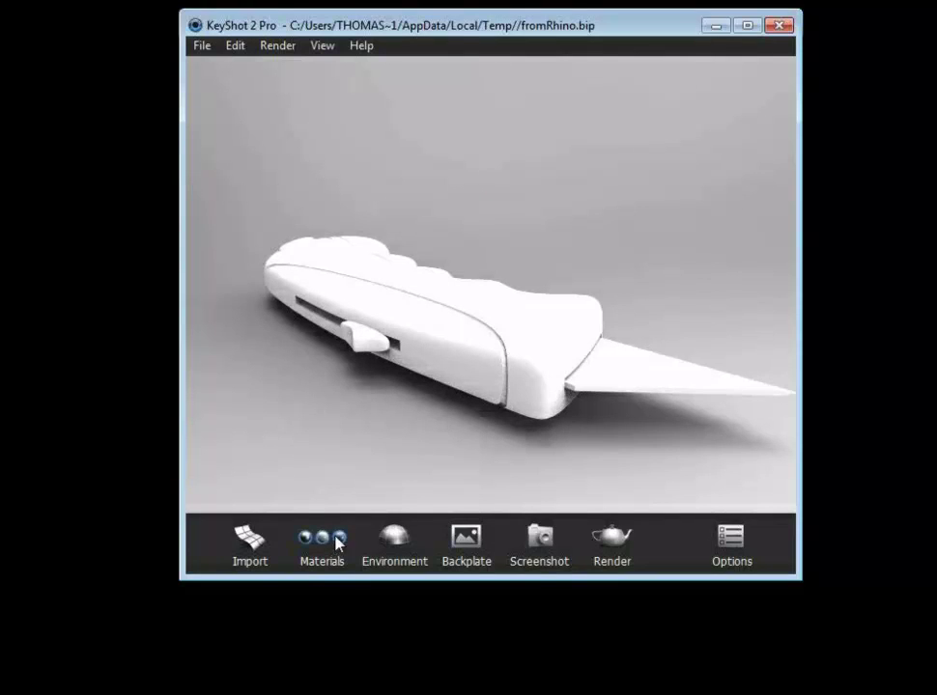
pyautogui.moveTo(501, 29); pyautogui.dragTo(554, 15)
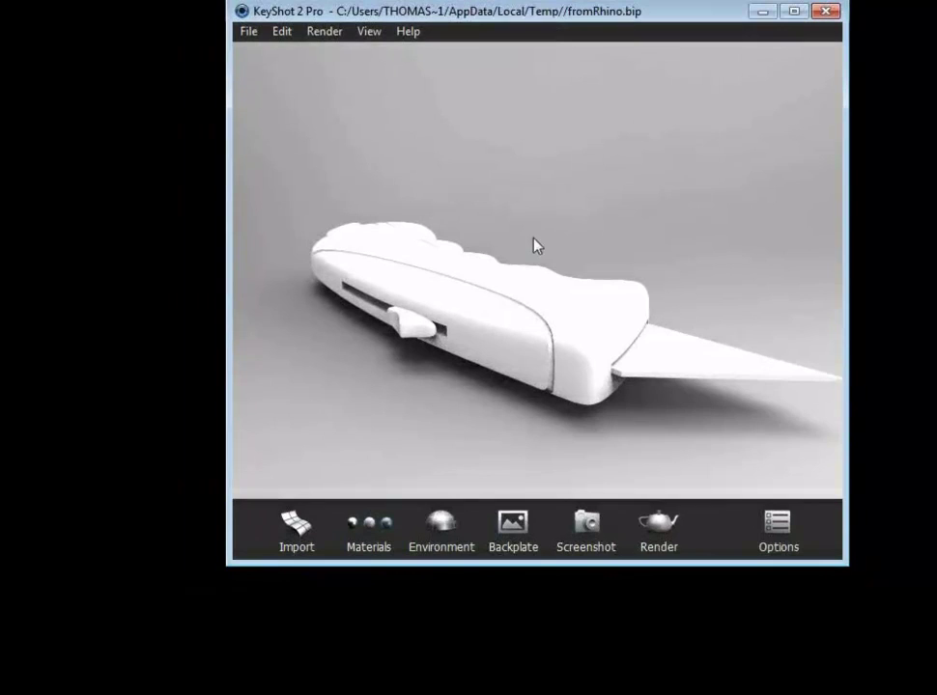
pyautogui.click(371, 525)
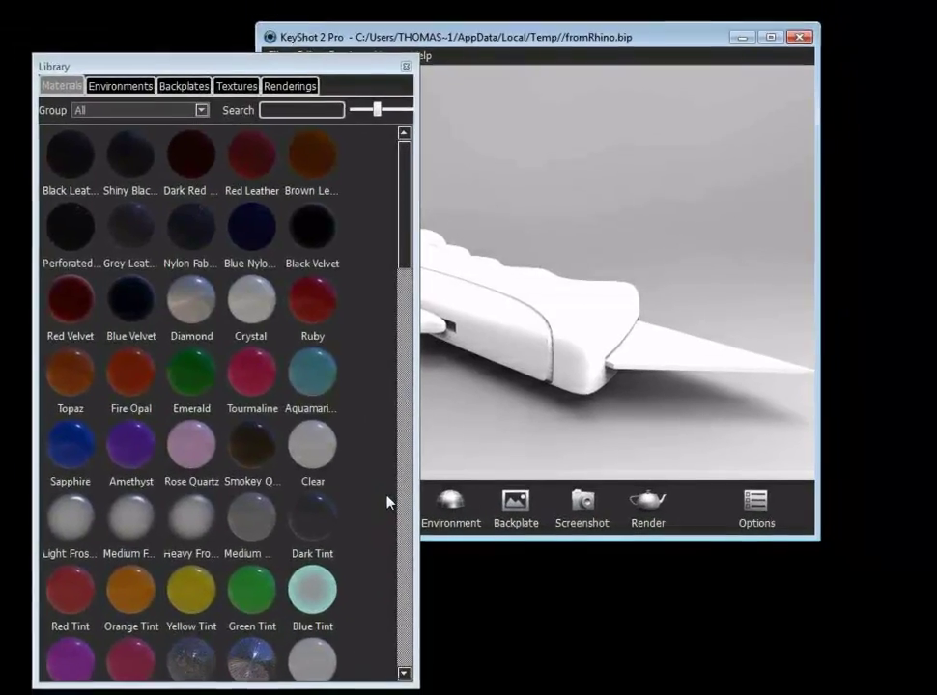
# Arrange the library and the real-time view windows side by side so the whole knife is uncovered
pyautogui.moveTo(329, 75); pyautogui.dragTo(307, 31)
pyautogui.moveTo(489, 48); pyautogui.dragTo(577, 38)
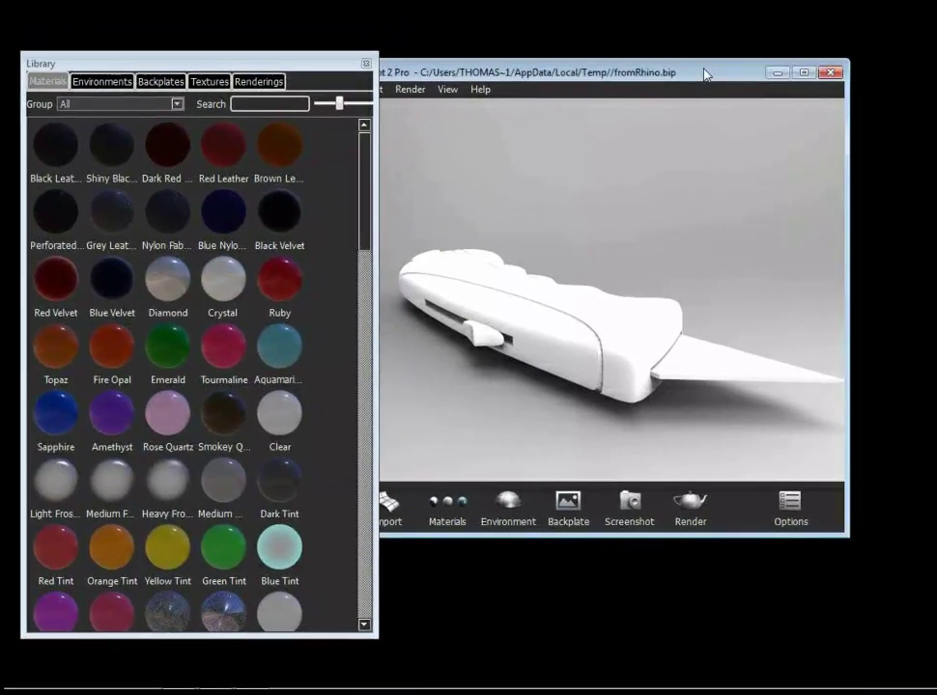
pyautogui.moveTo(705, 74); pyautogui.dragTo(814, 80)
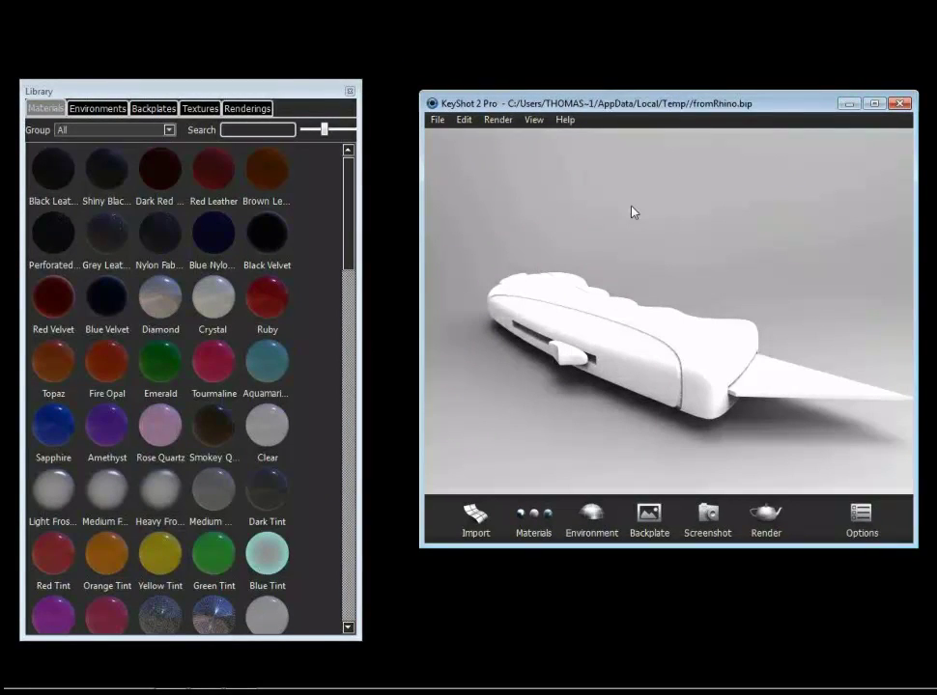
# Look through the library's environments, backplates, textures and renderings, and return to the materials
pyautogui.click(106, 109)
pyautogui.click(152, 108)
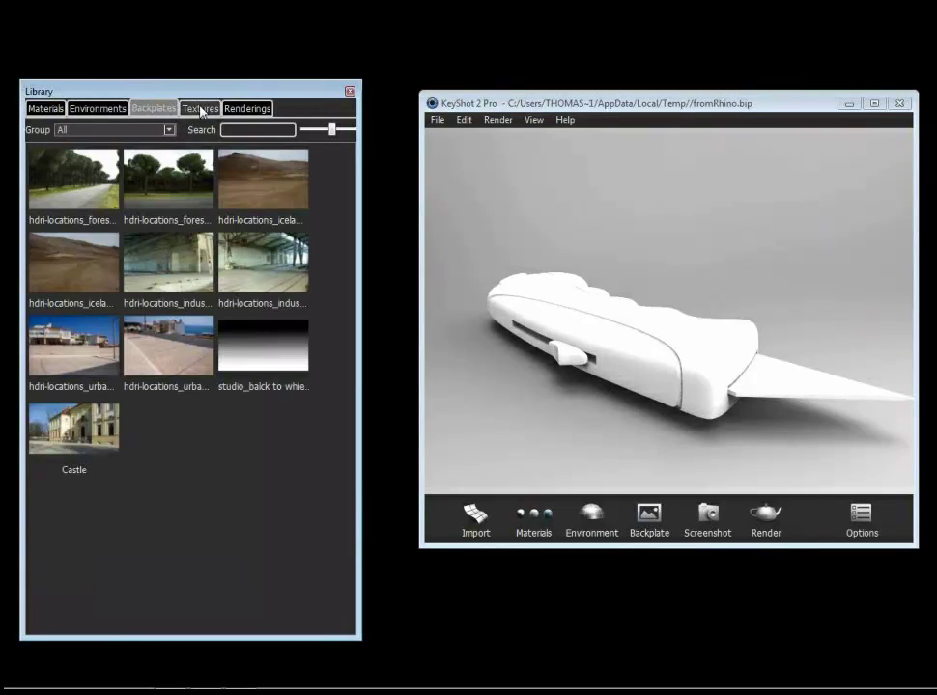
pyautogui.click(201, 109)
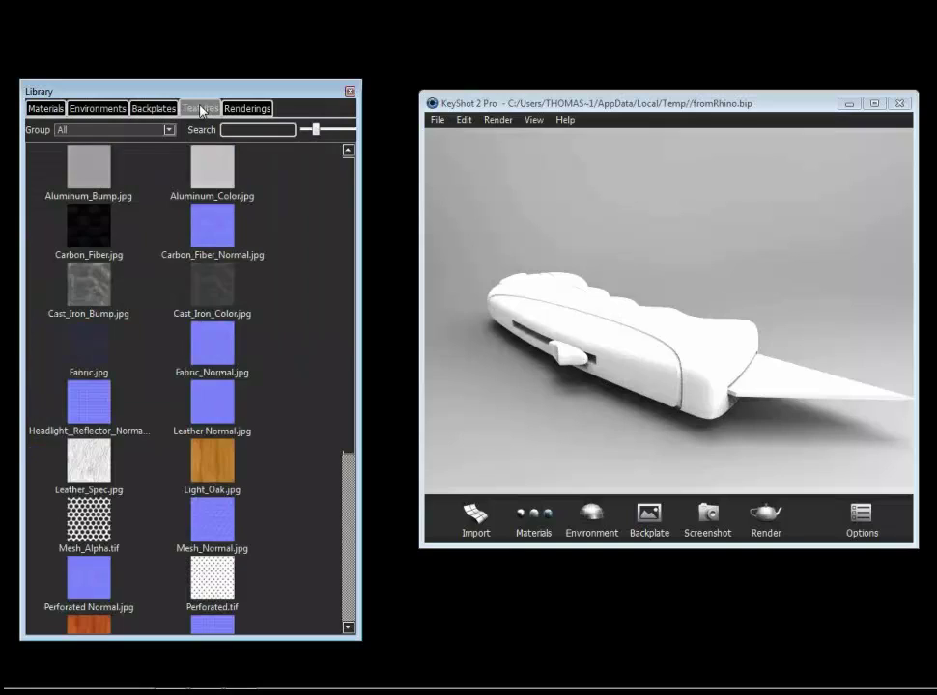
pyautogui.click(266, 109)
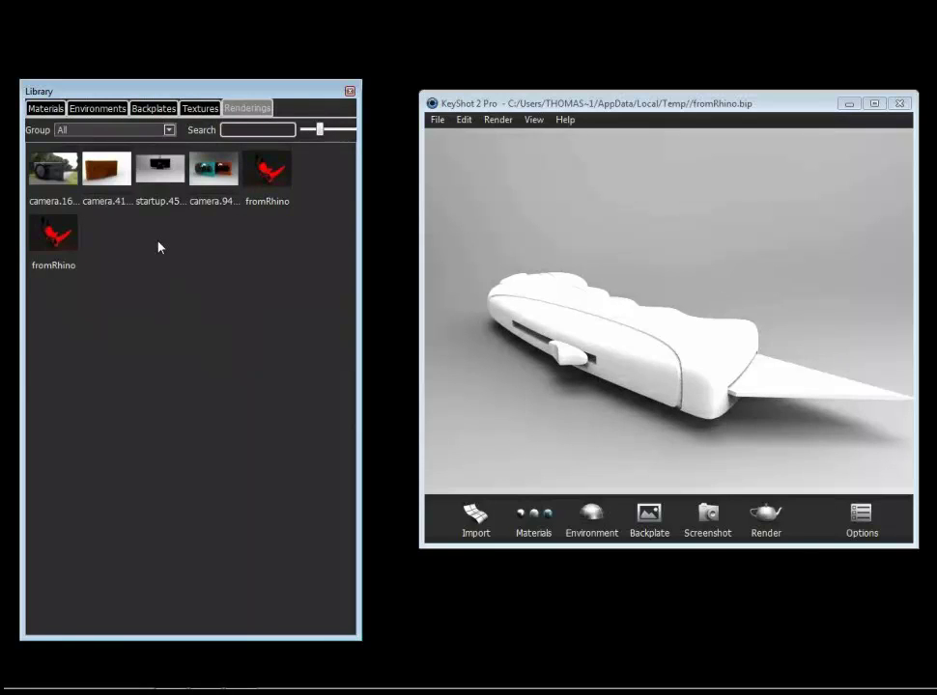
pyautogui.press('m')
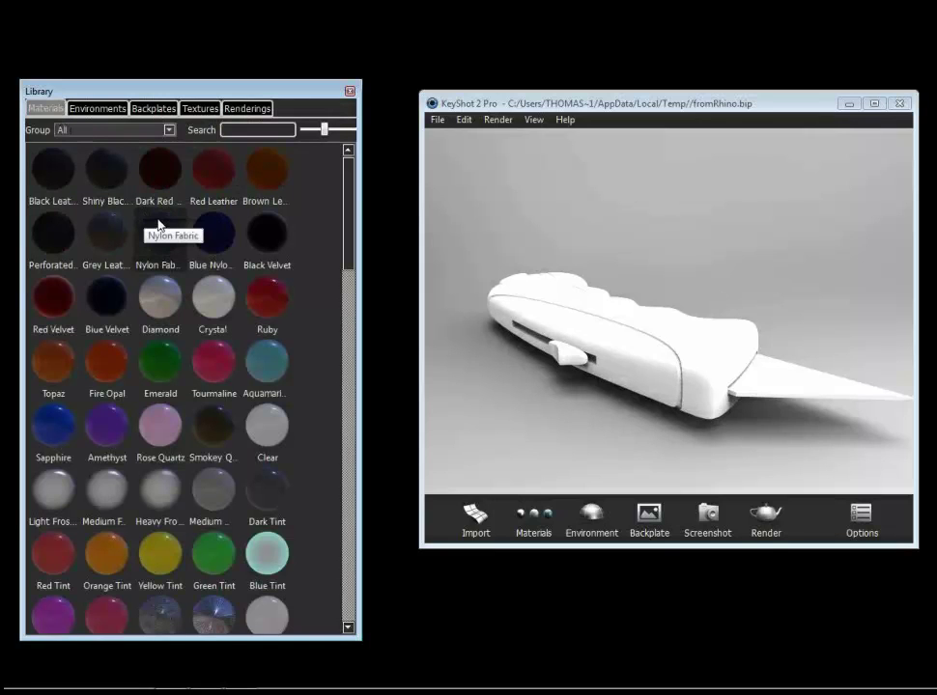
# Move the library nearer the real-time view and browse its Metals and Paints material groups
pyautogui.moveTo(197, 92); pyautogui.dragTo(229, 99)
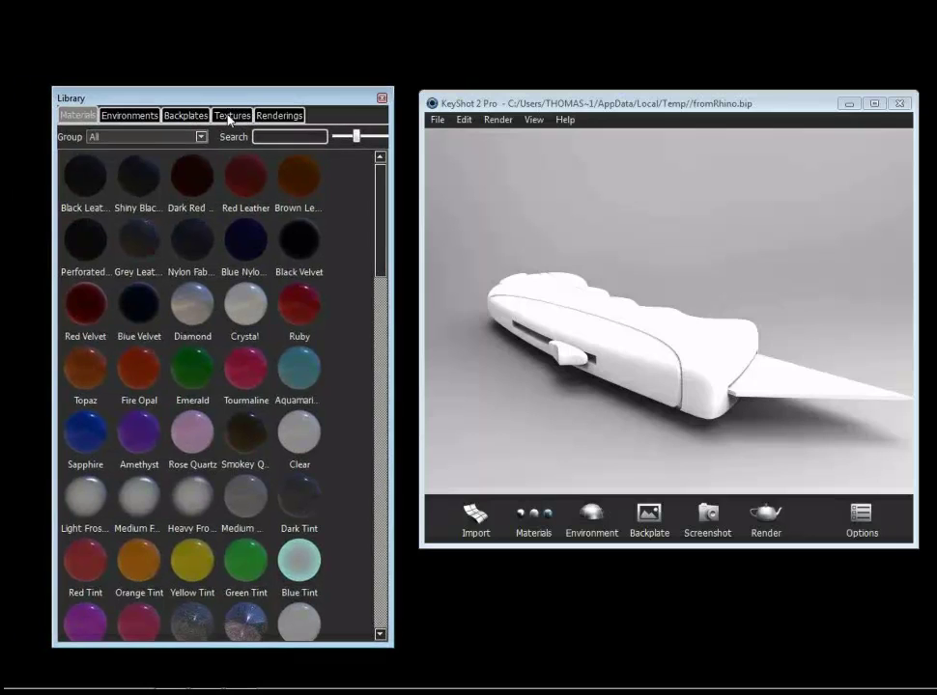
pyautogui.click(201, 137)
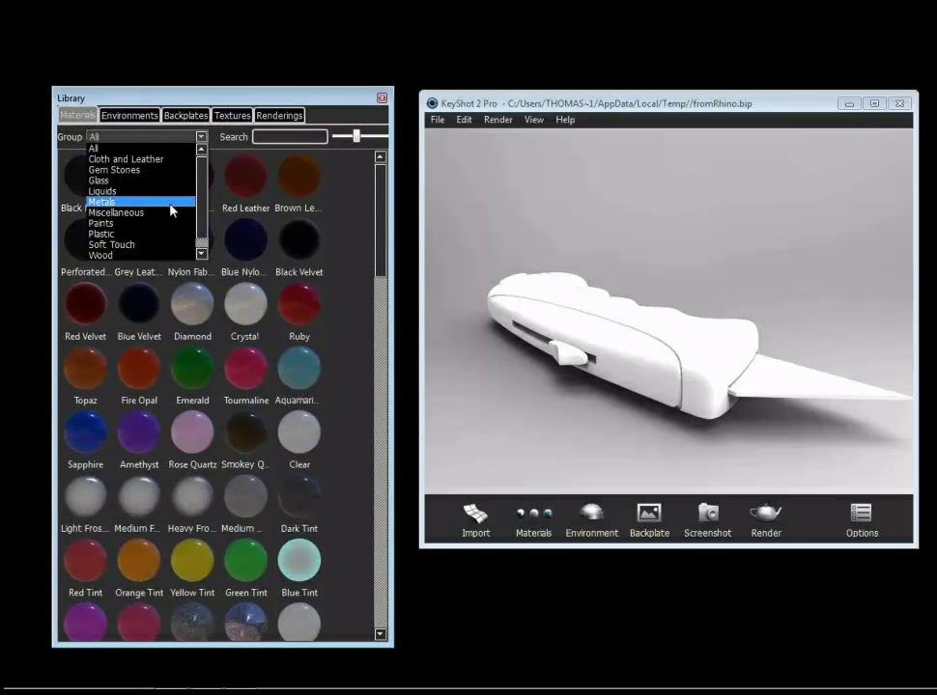
pyautogui.click(120, 202)
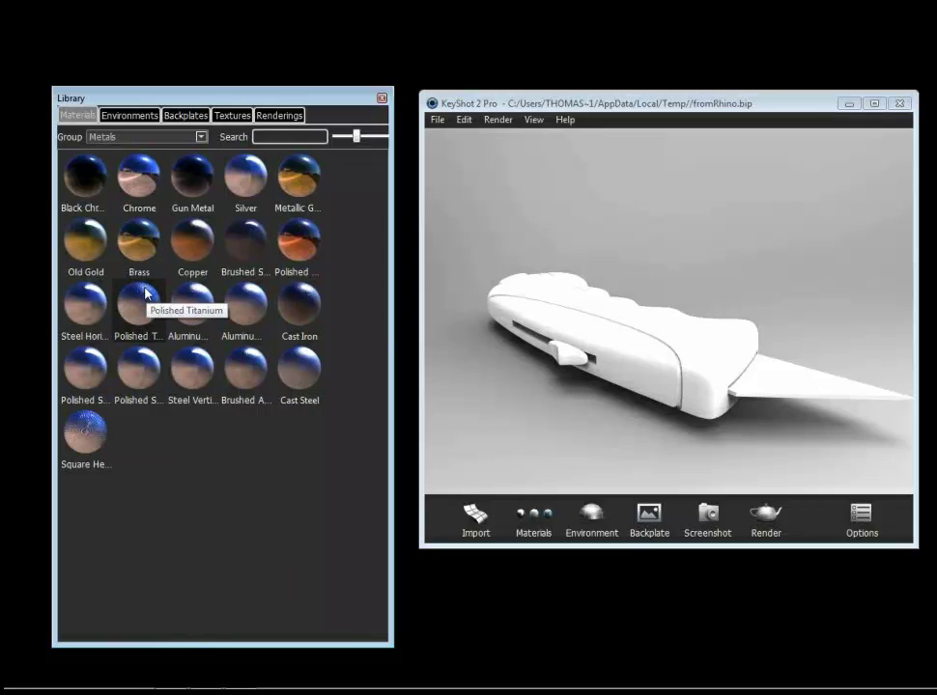
pyautogui.click(201, 136)
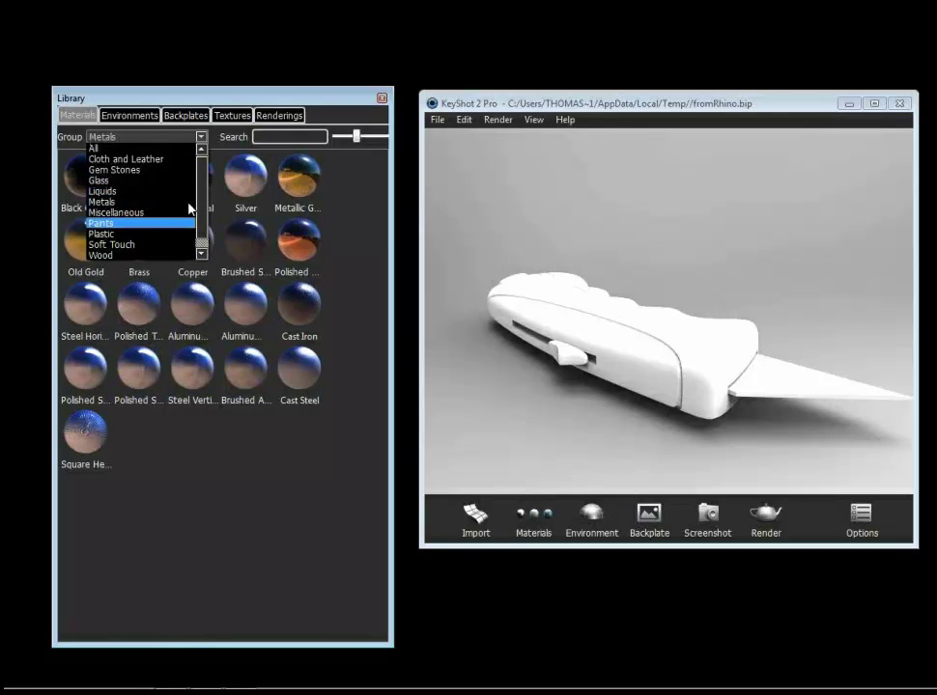
pyautogui.click(131, 223)
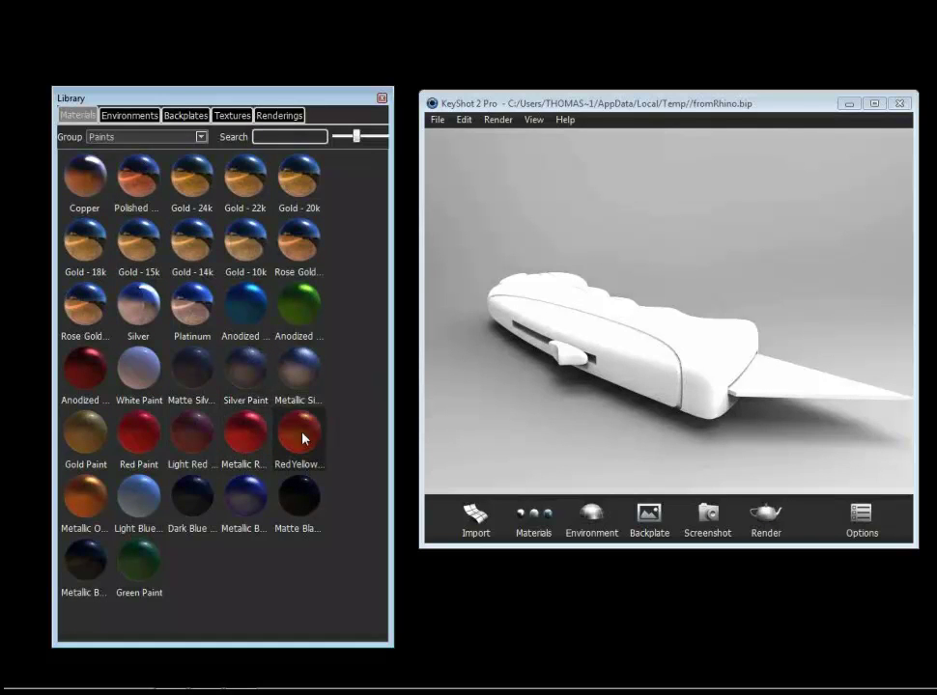
# Apply the RedYellow paint to the main body of the utility knife
pyautogui.moveTo(302, 440); pyautogui.dragTo(700, 359)
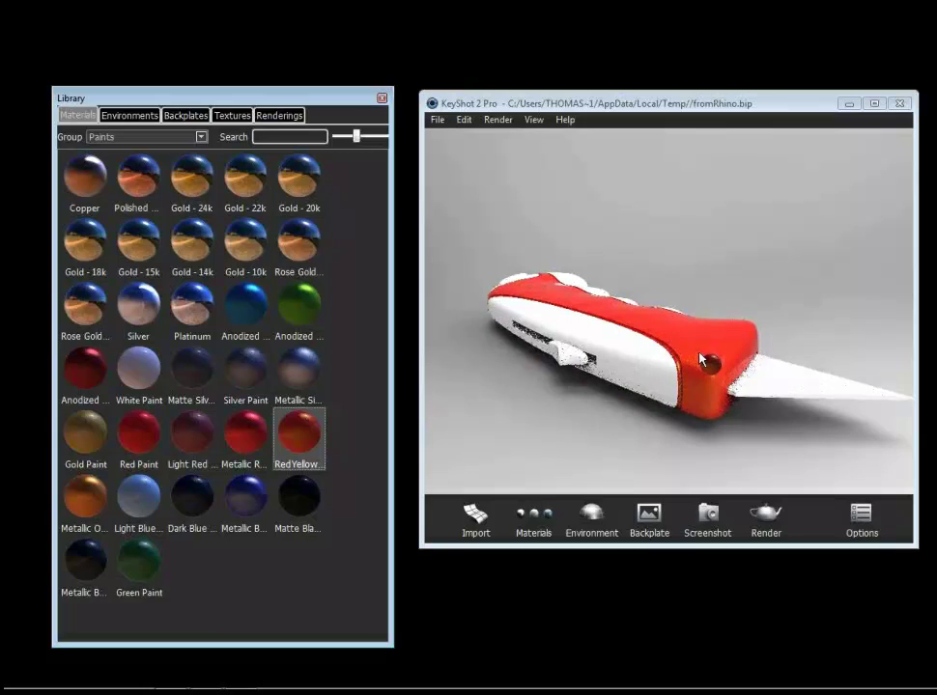
pyautogui.moveTo(701, 357)
pyautogui.mouseDown()
pyautogui.moveTo(653, 368)
pyautogui.moveTo(714, 357)
pyautogui.moveTo(576, 370)
pyautogui.moveTo(687, 371)
pyautogui.moveTo(700, 359)
pyautogui.mouseUp()
pyautogui.moveTo(811, 307); pyautogui.dragTo(798, 339)
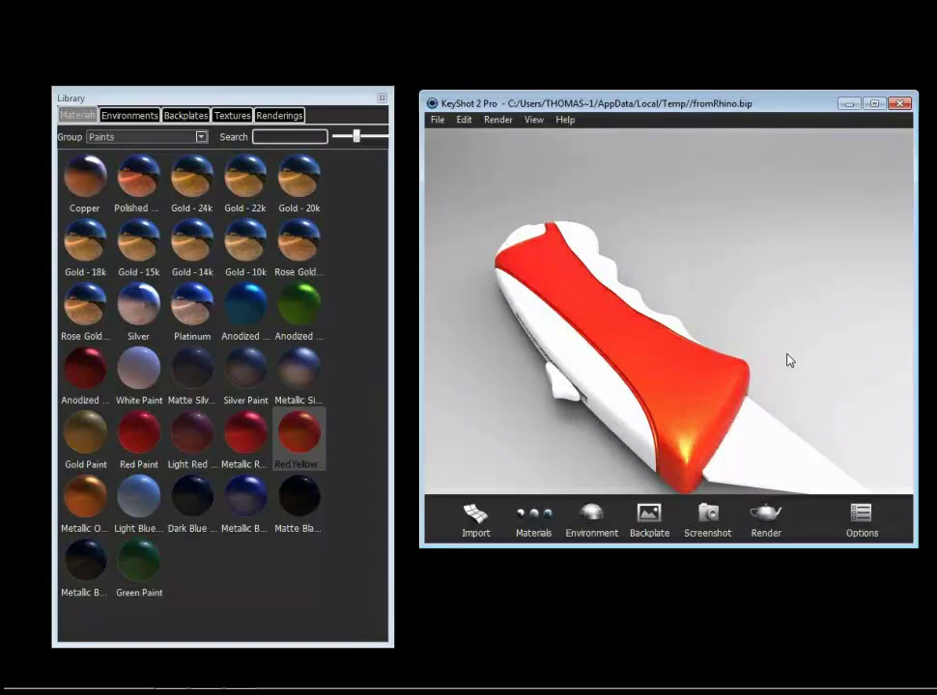
pyautogui.moveTo(726, 300); pyautogui.dragTo(730, 267)
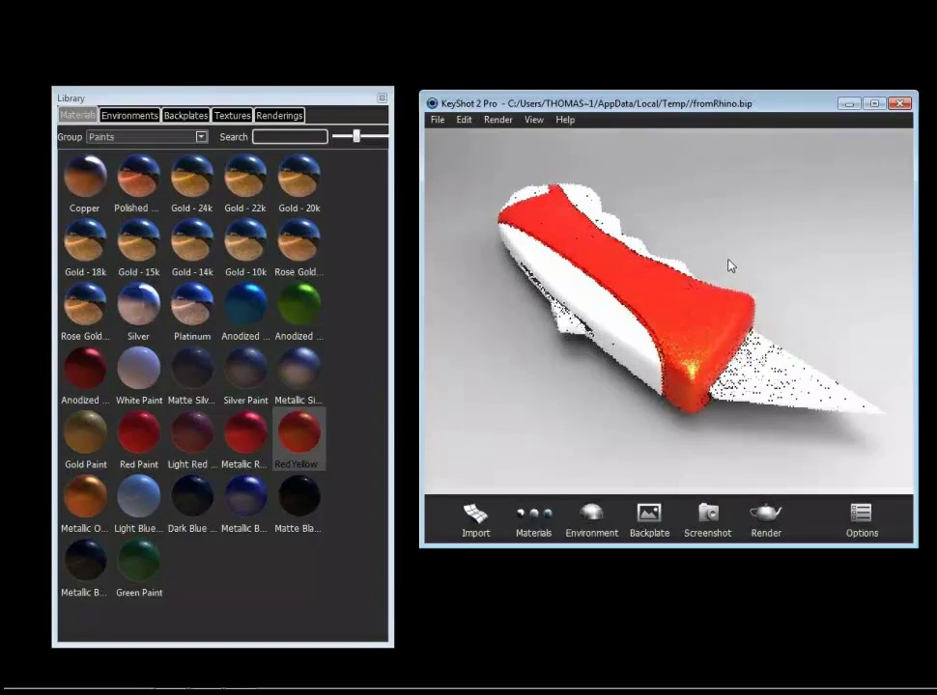
# Apply the grey Soft Touch material to the knife's finger grip, slider button and side panel
pyautogui.click(114, 137)
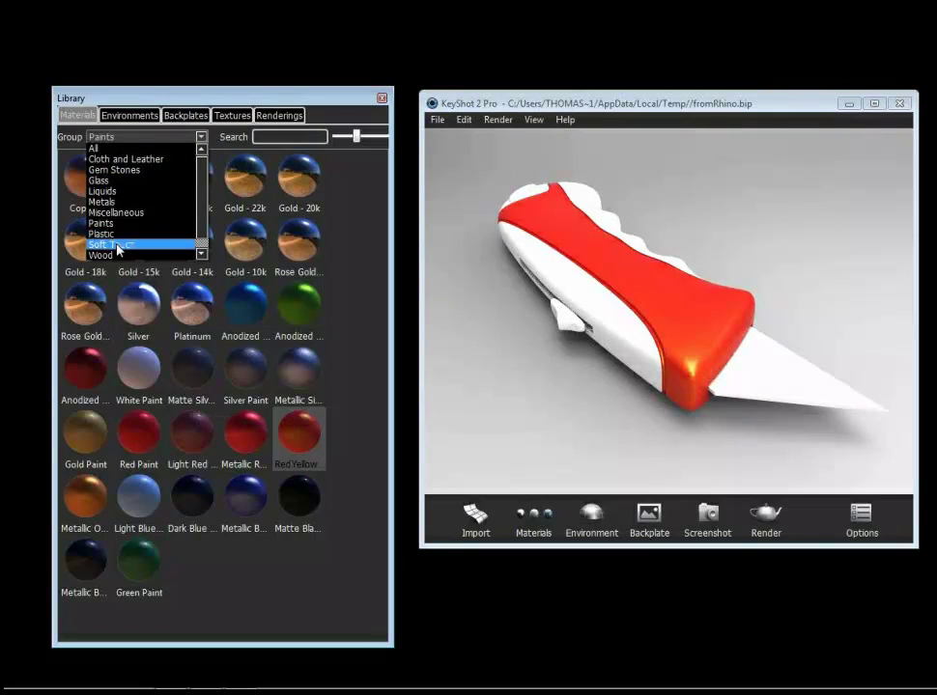
pyautogui.click(116, 244)
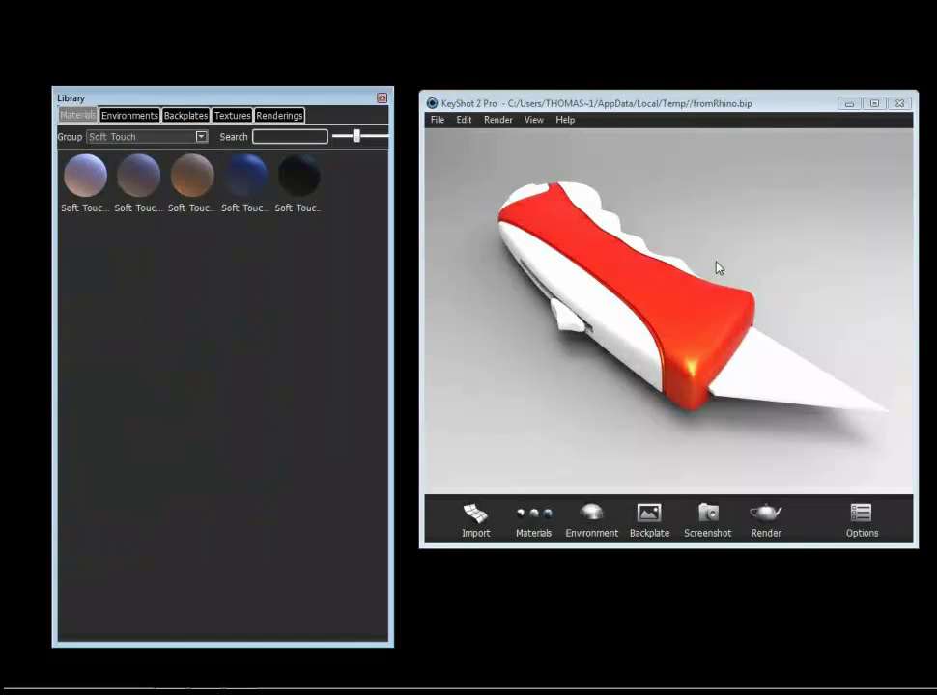
pyautogui.moveTo(702, 266); pyautogui.dragTo(637, 334)
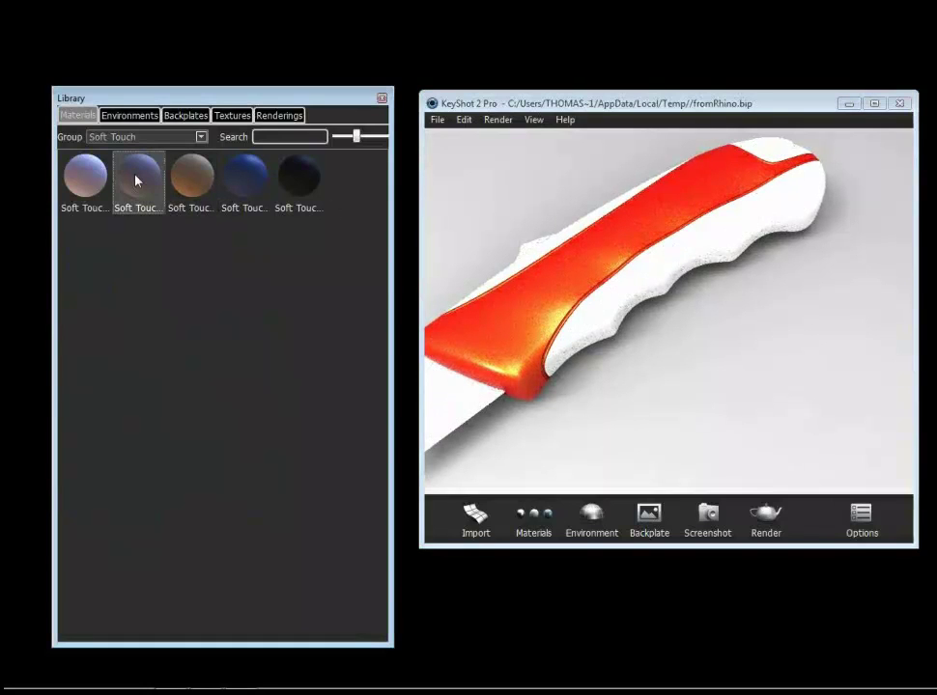
pyautogui.moveTo(136, 181); pyautogui.dragTo(625, 290)
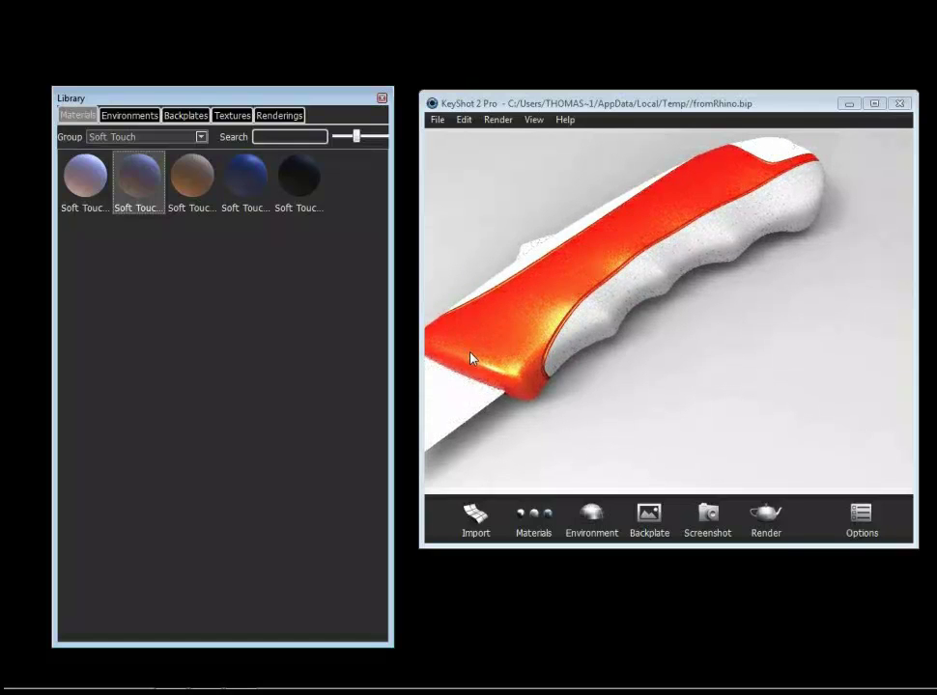
pyautogui.moveTo(583, 389); pyautogui.dragTo(599, 319)
pyautogui.moveTo(141, 174); pyautogui.dragTo(597, 340)
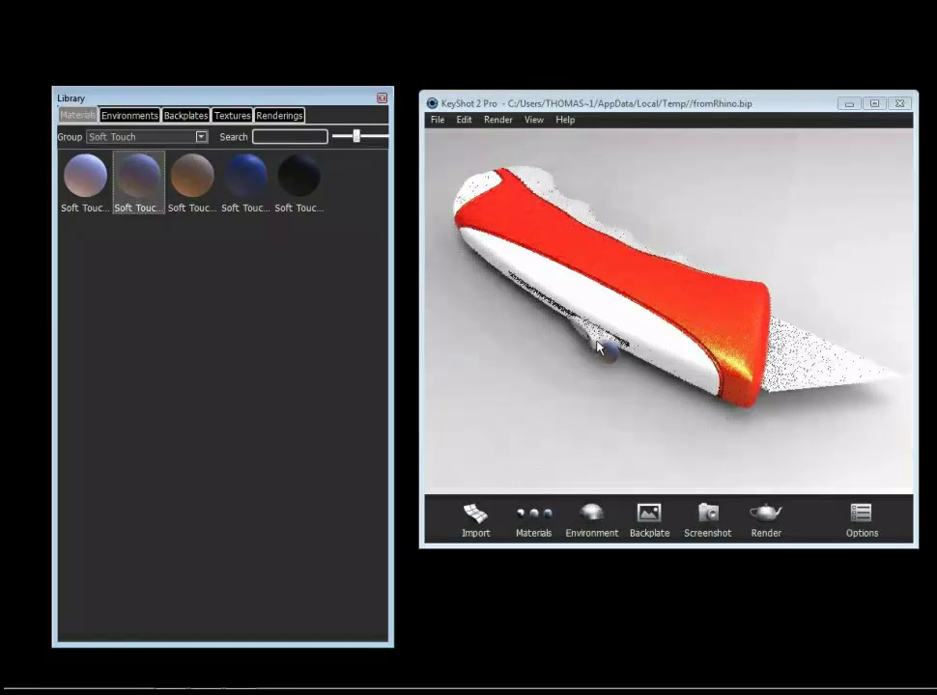
pyautogui.moveTo(139, 176); pyautogui.dragTo(512, 262)
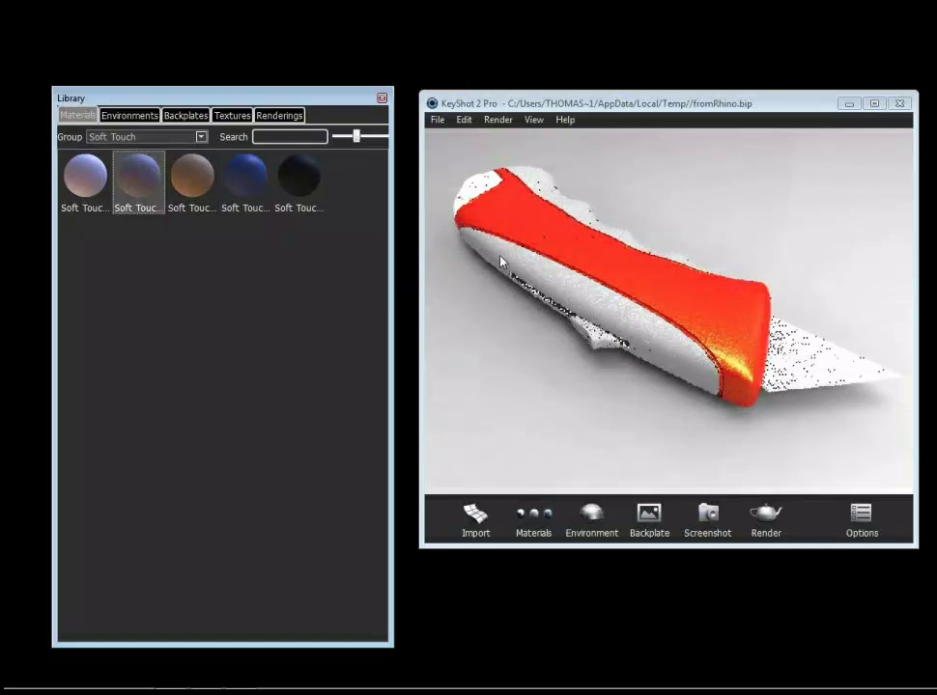
# Apply the vertical steel material from the Metals group to the knife blade's surfaces
pyautogui.click(145, 137)
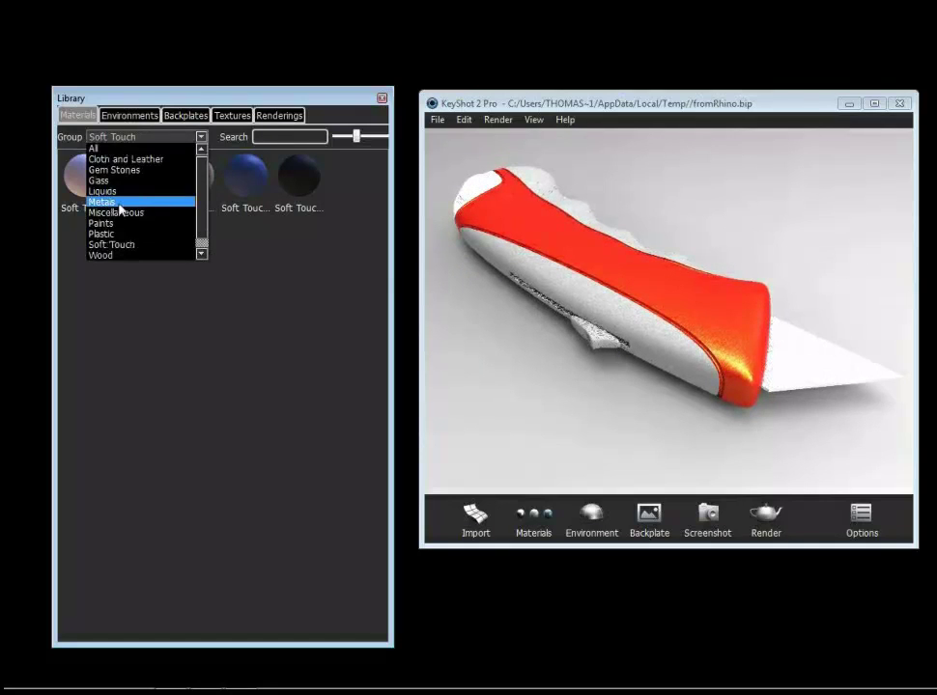
pyautogui.click(119, 203)
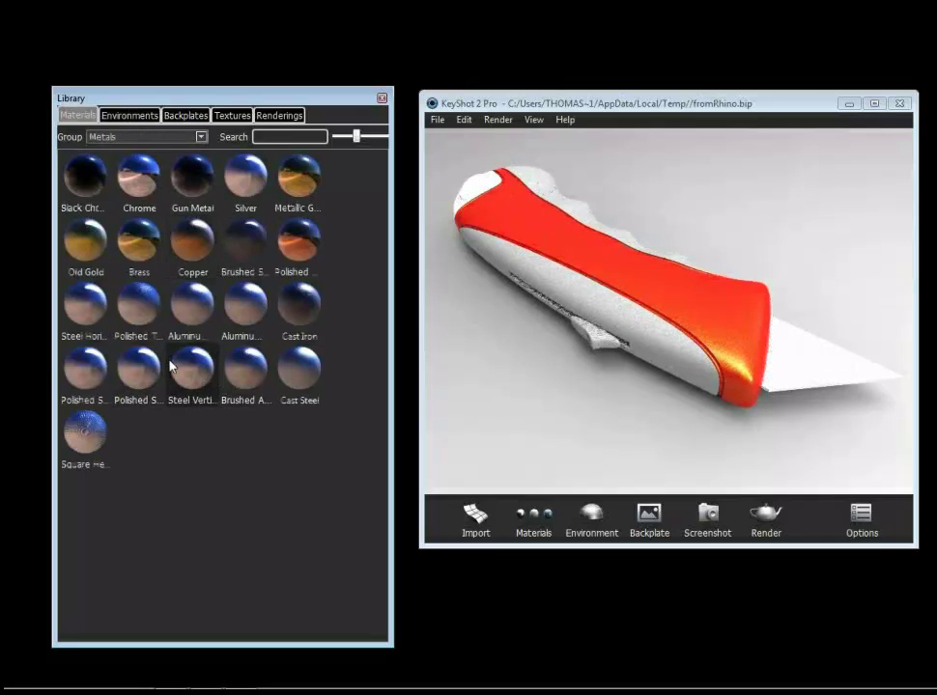
pyautogui.moveTo(188, 370); pyautogui.dragTo(790, 384)
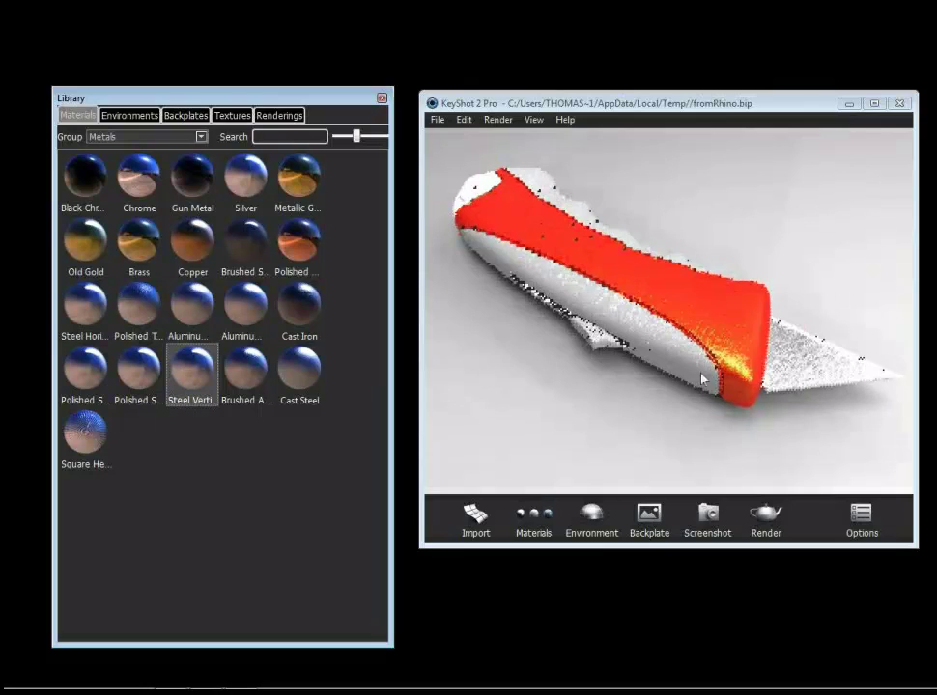
pyautogui.moveTo(659, 434); pyautogui.dragTo(515, 405)
pyautogui.moveTo(202, 376); pyautogui.dragTo(464, 413)
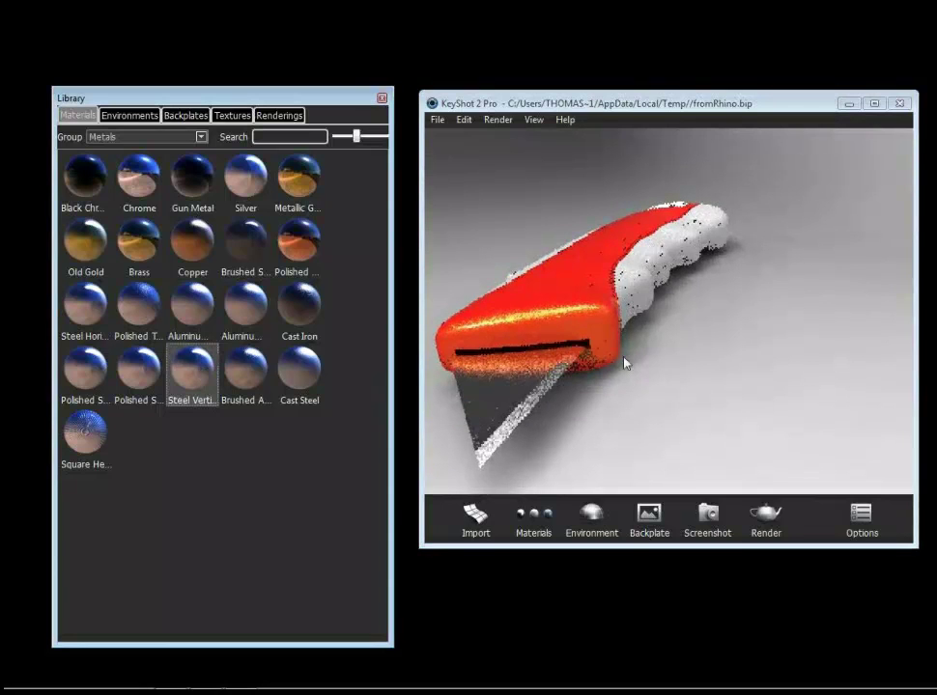
# Copy the Soft Touch material from the side panel onto the rear end cap of the handle
pyautogui.moveTo(623, 366); pyautogui.dragTo(657, 340)
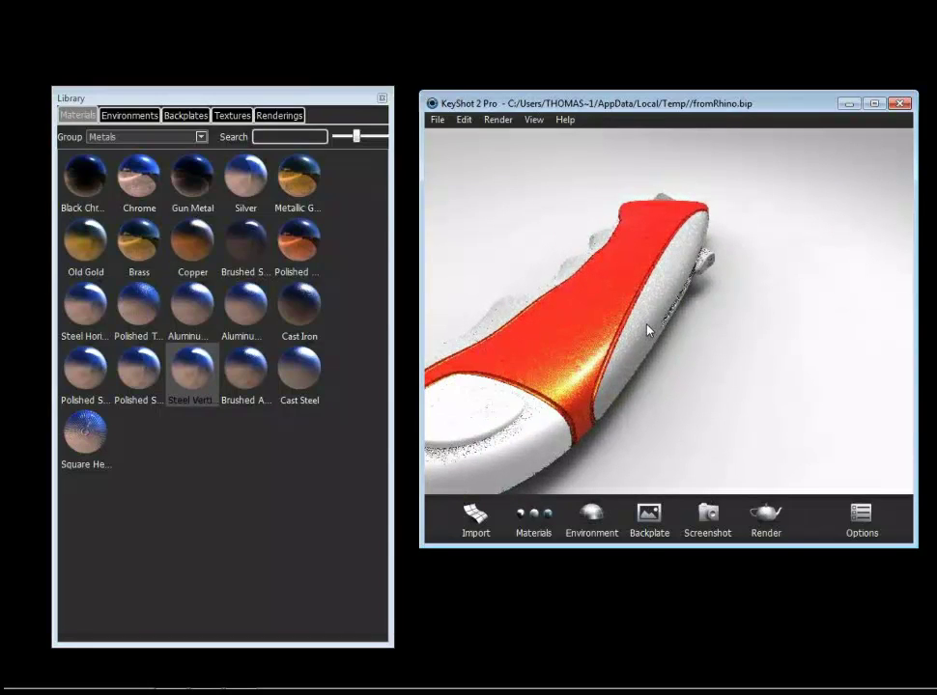
pyautogui.rightClick(646, 330)
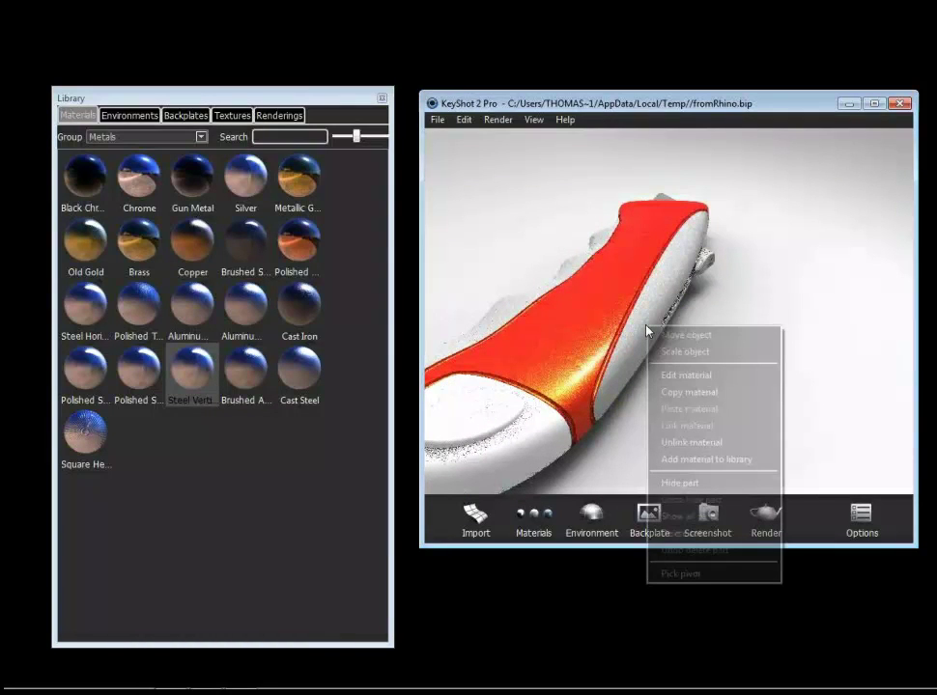
pyautogui.click(665, 392)
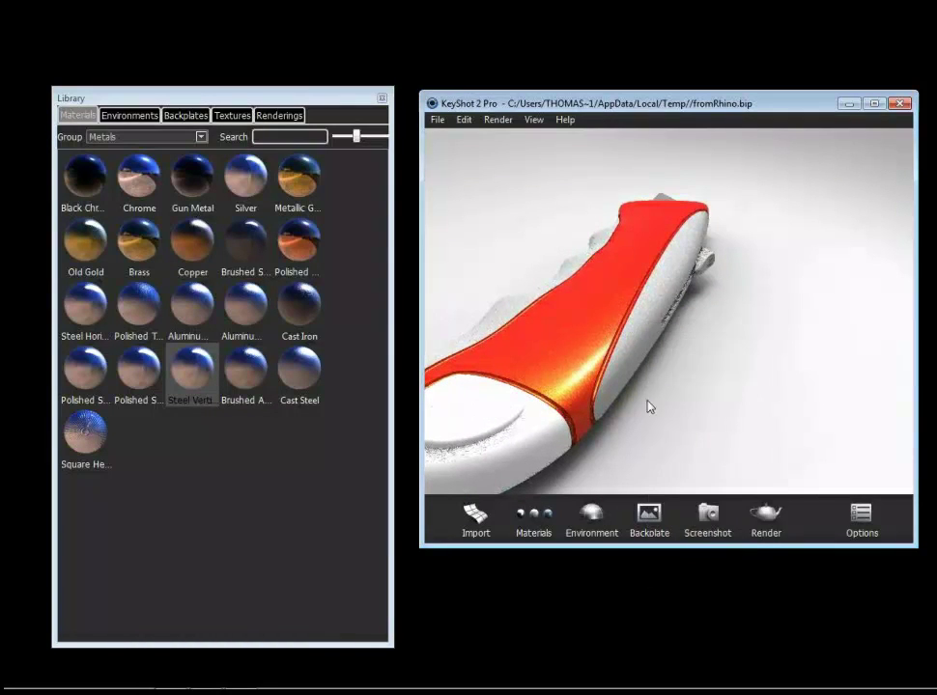
pyautogui.rightClick(529, 444)
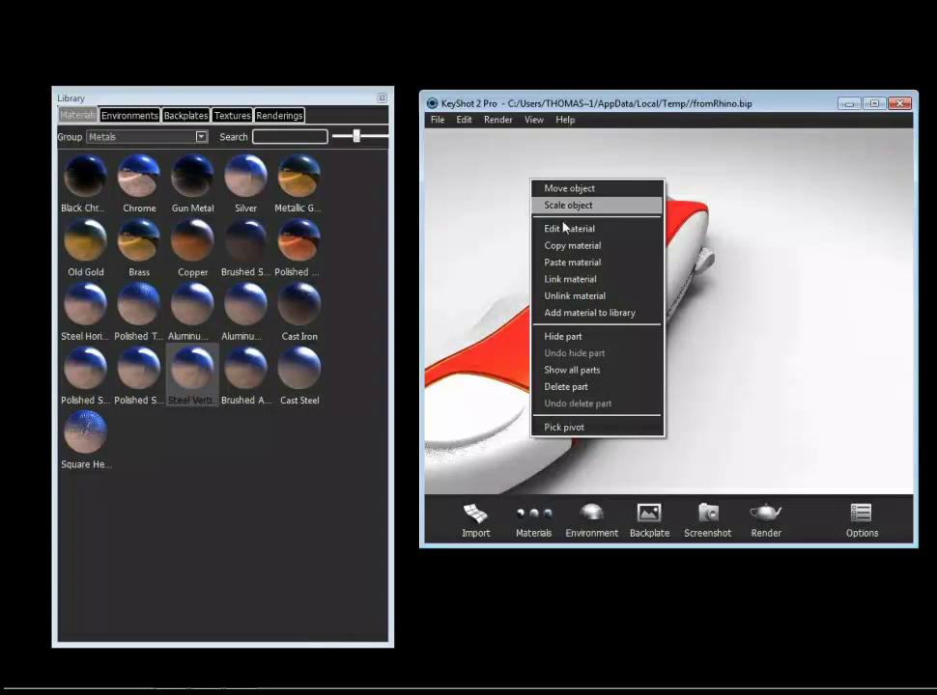
pyautogui.click(558, 265)
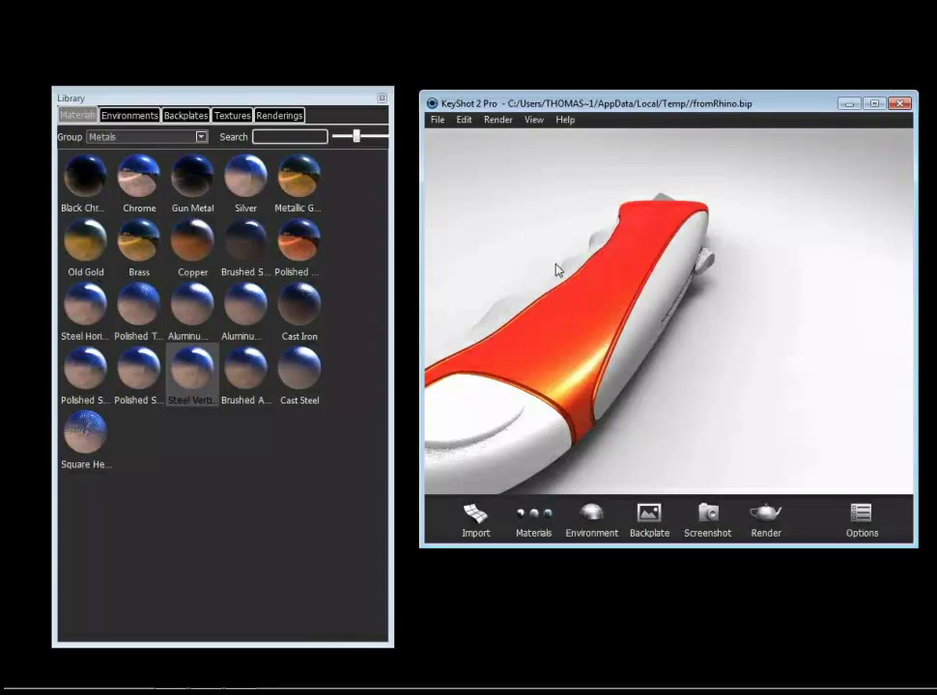
pyautogui.rightClick(615, 388)
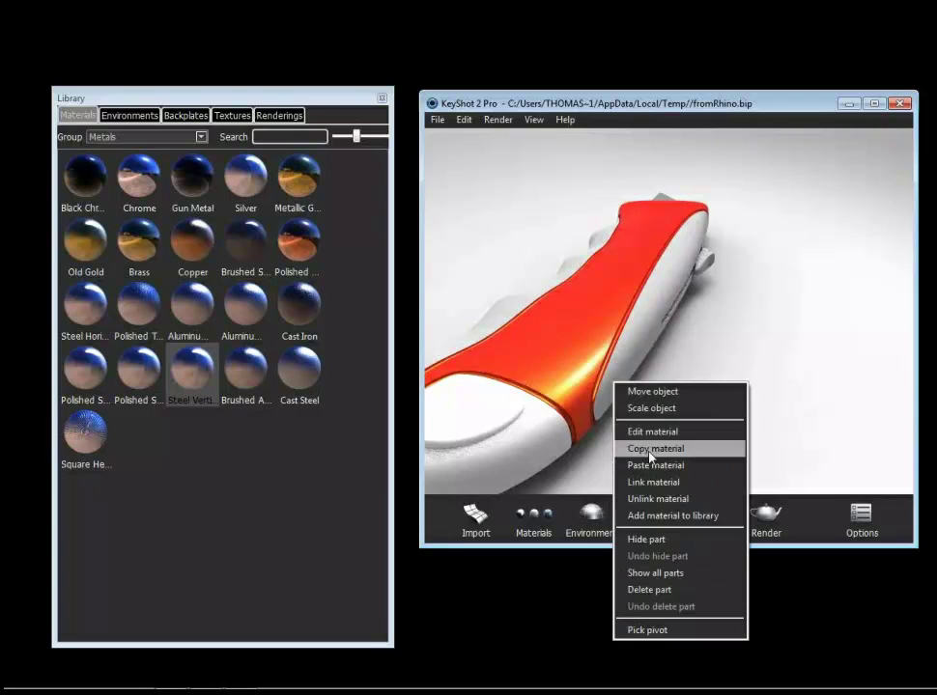
pyautogui.click(664, 445)
pyautogui.rightClick(515, 444)
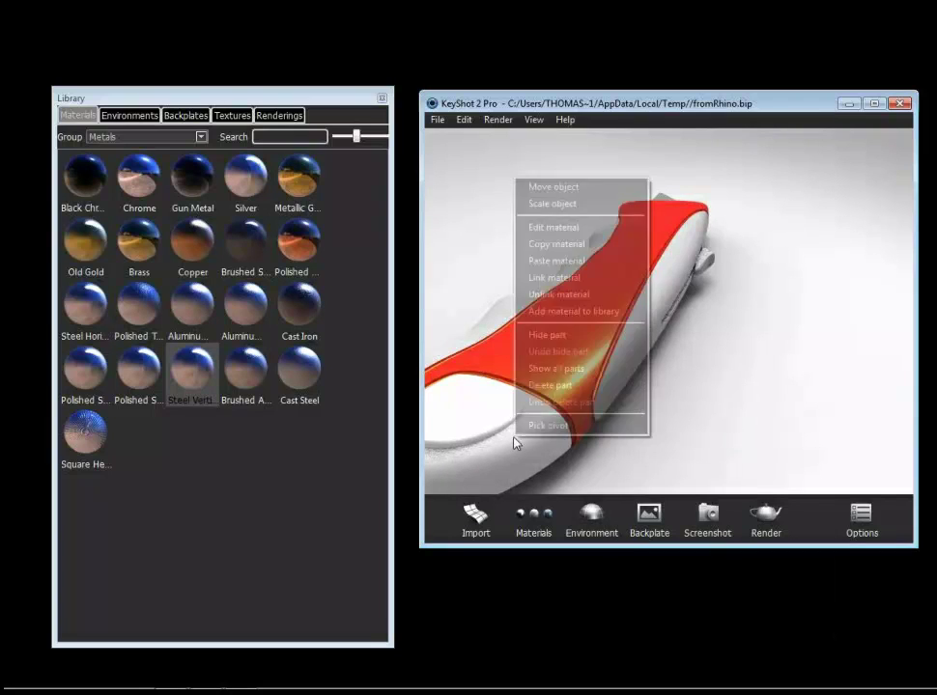
pyautogui.click(554, 278)
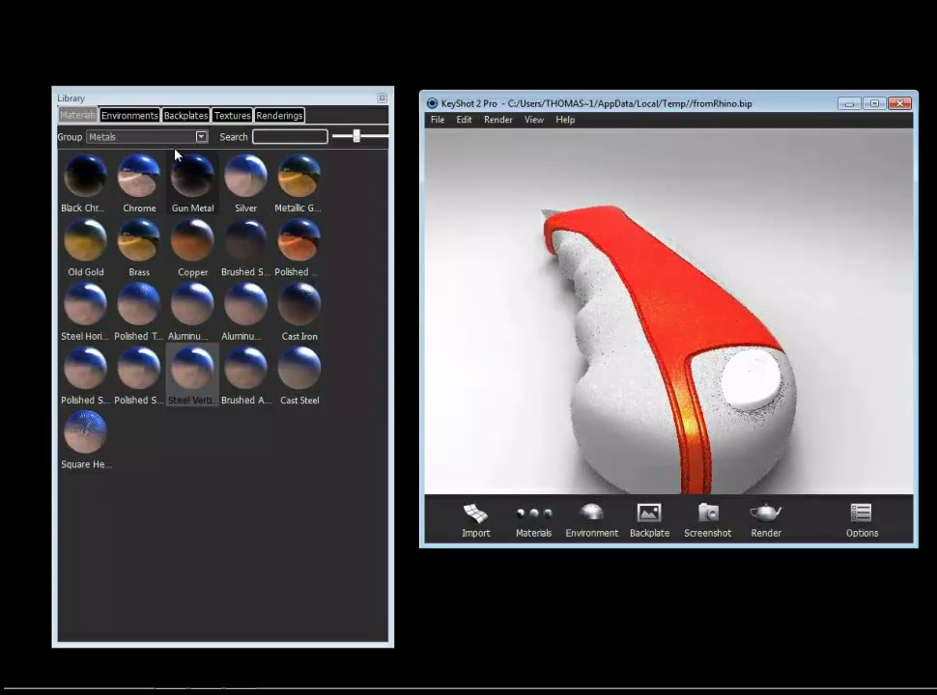
# Apply the Black Chrome metal to the oval button on the rear end of the handle
pyautogui.click(145, 136)
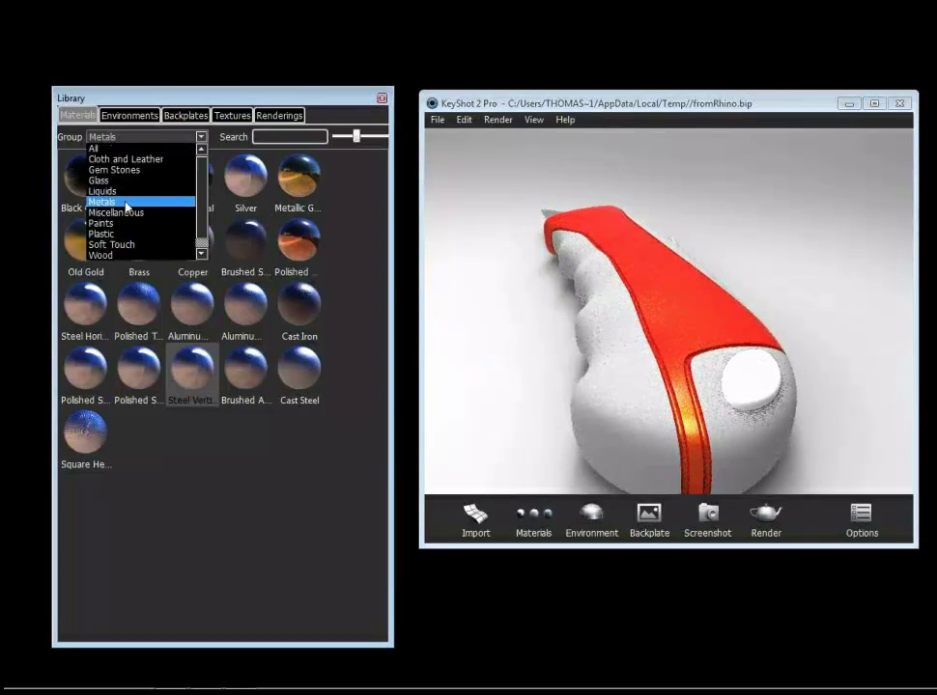
pyautogui.click(102, 202)
pyautogui.moveTo(367, 347); pyautogui.dragTo(748, 386)
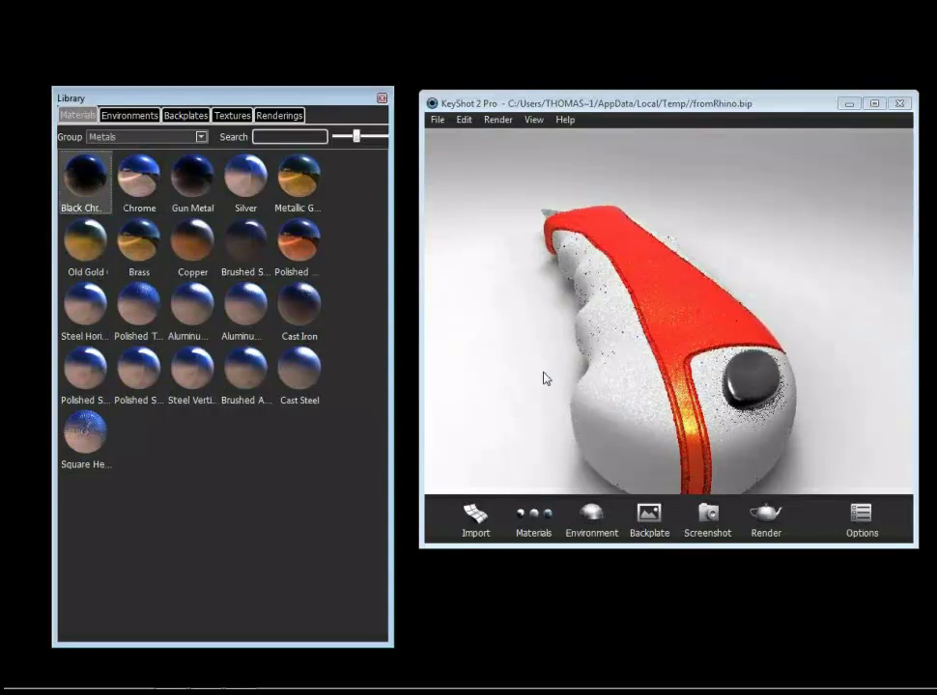
pyautogui.moveTo(544, 378); pyautogui.dragTo(606, 376)
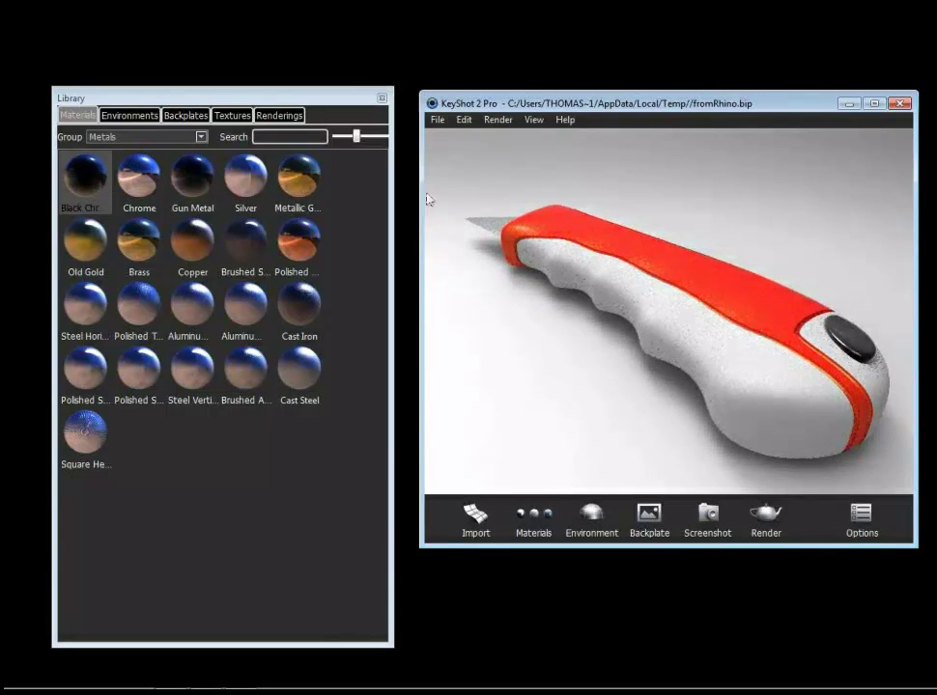
pyautogui.moveTo(561, 307); pyautogui.dragTo(801, 300)
pyautogui.moveTo(735, 295); pyautogui.dragTo(731, 336)
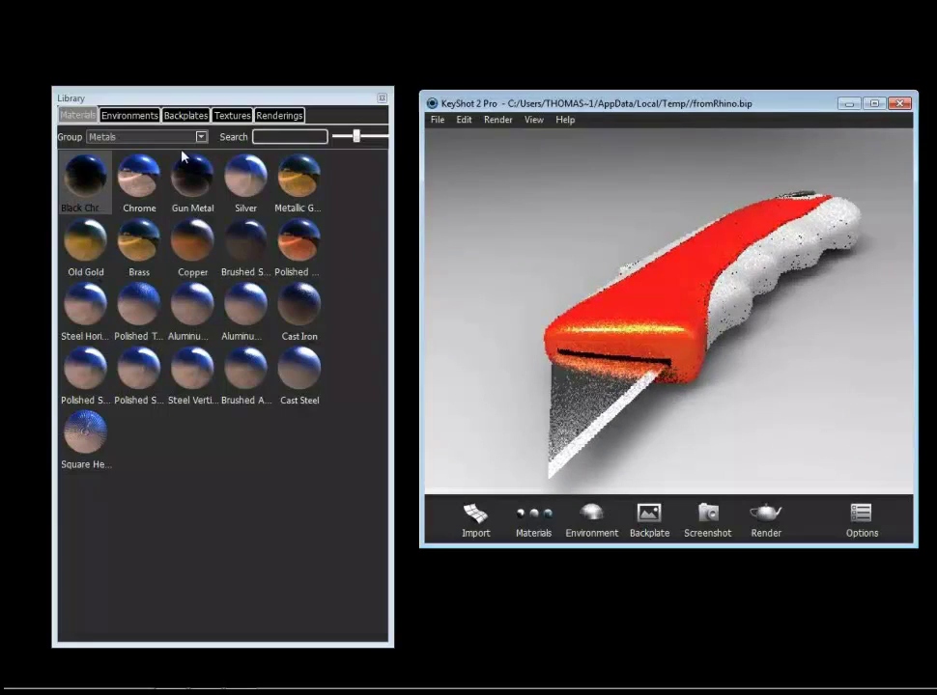
# Try the HDRLightStudio_car_studio_bright and HDRLightStudio_car_studio_dark environments on the scene
pyautogui.click(129, 115)
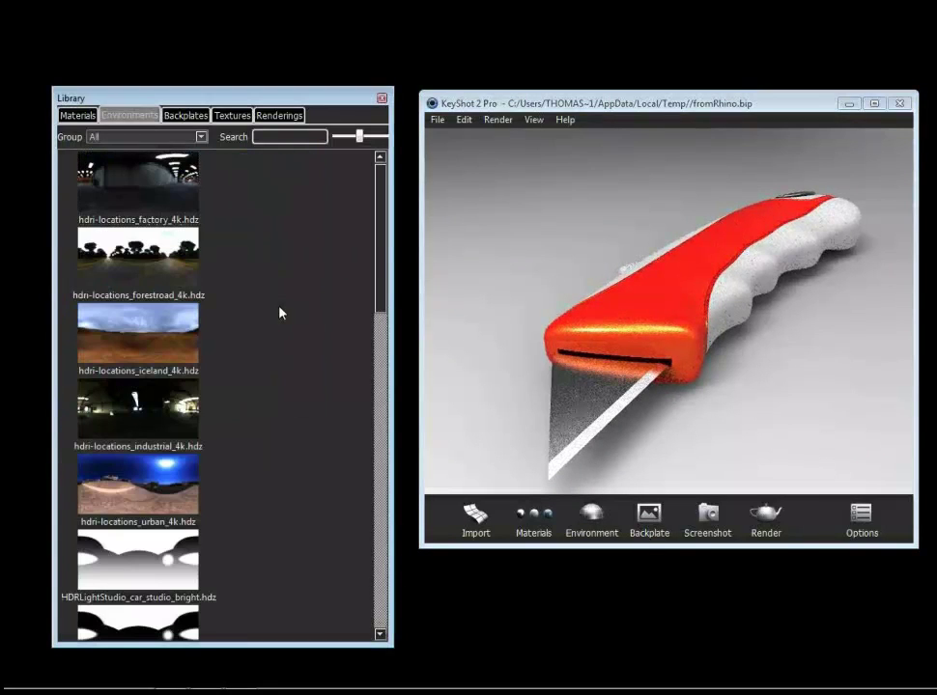
pyautogui.scroll(-1, 384, 259)
pyautogui.moveTo(384, 259); pyautogui.dragTo(384, 282)
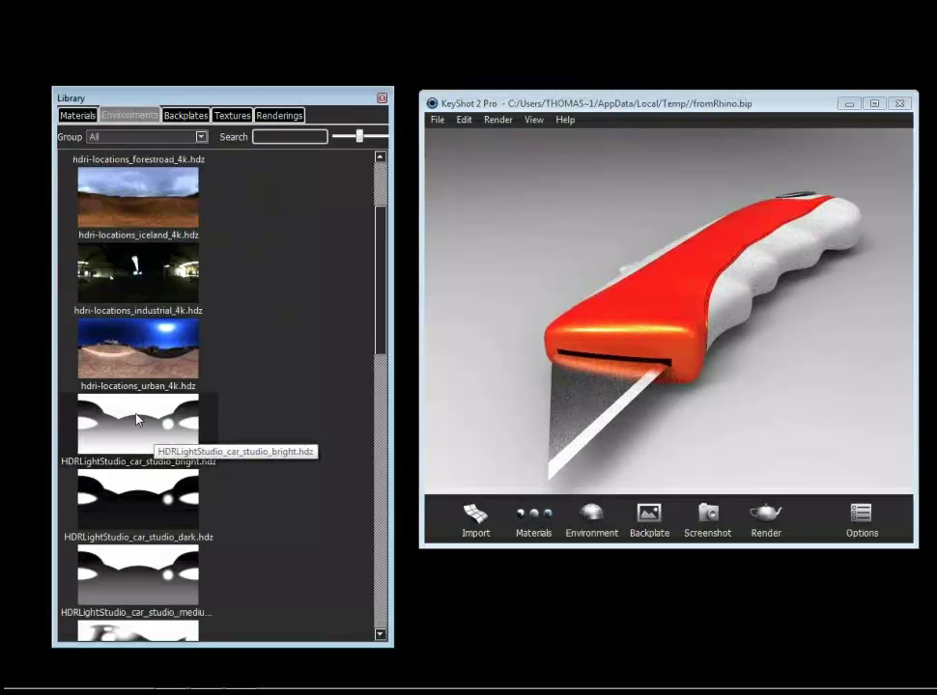
pyautogui.moveTo(142, 418); pyautogui.dragTo(470, 286)
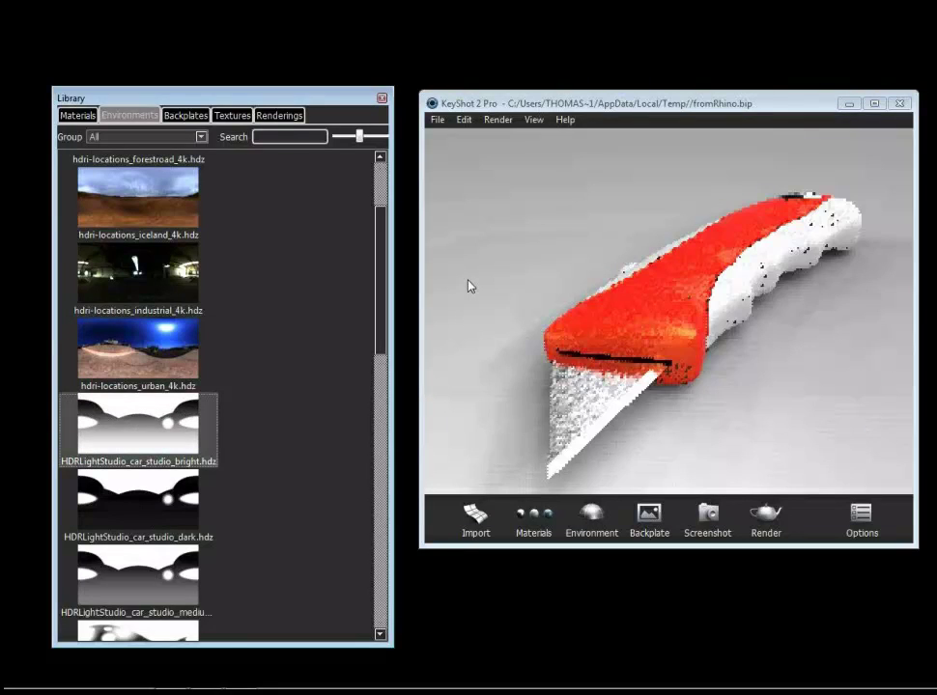
pyautogui.moveTo(139, 501); pyautogui.dragTo(498, 279)
pyautogui.moveTo(542, 217); pyautogui.dragTo(524, 251)
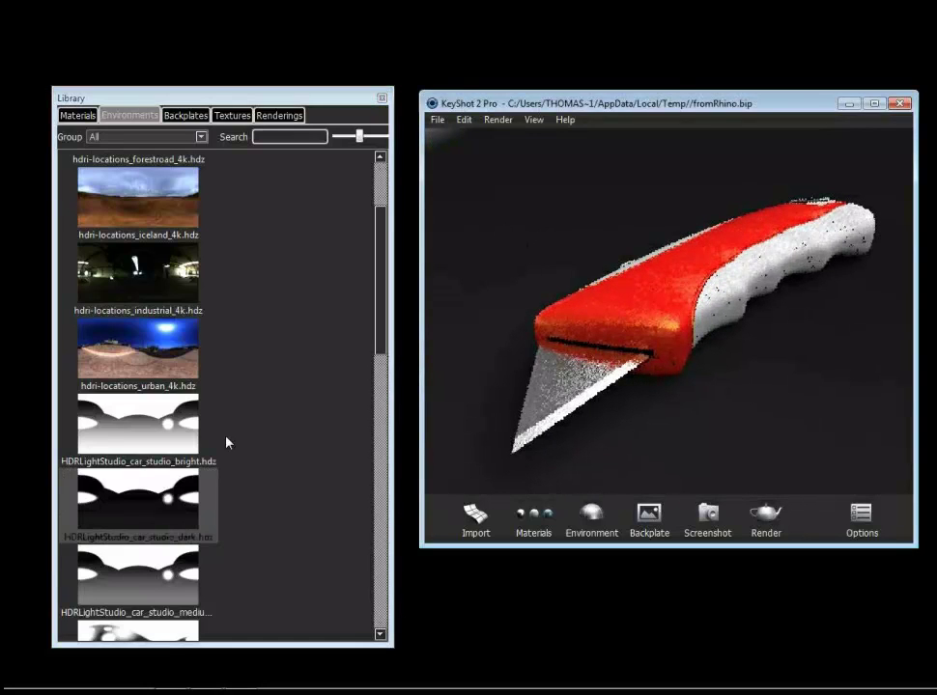
# Try the HDRLightStudio_jewellery_tent2 environment and the HDRLightStudio jewellery soft spot environment on the scene
pyautogui.moveTo(384, 346); pyautogui.dragTo(383, 455)
pyautogui.moveTo(152, 495); pyautogui.dragTo(495, 259)
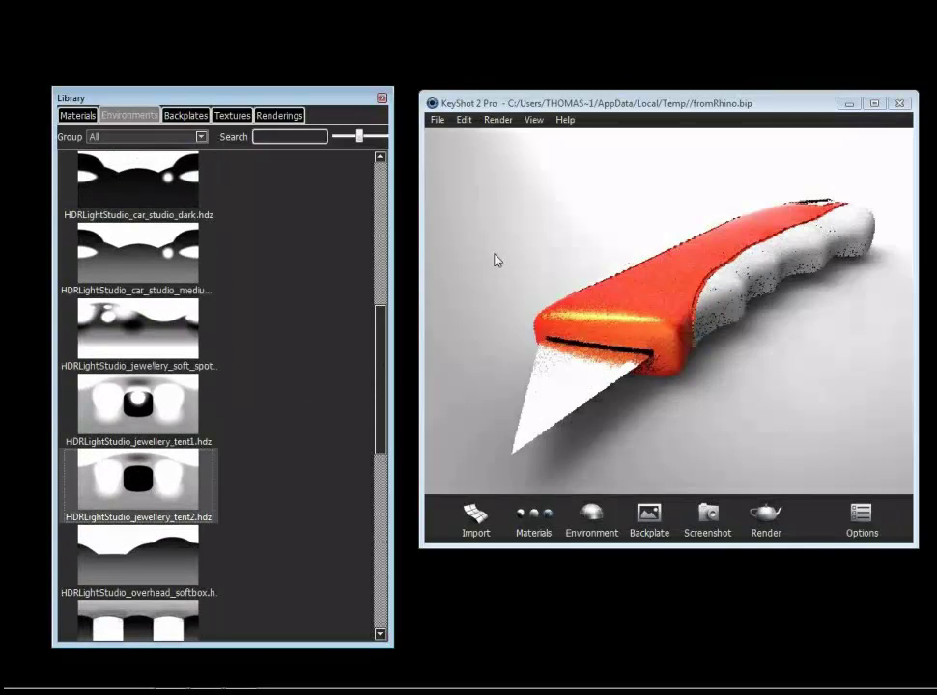
pyautogui.moveTo(132, 320); pyautogui.dragTo(498, 238)
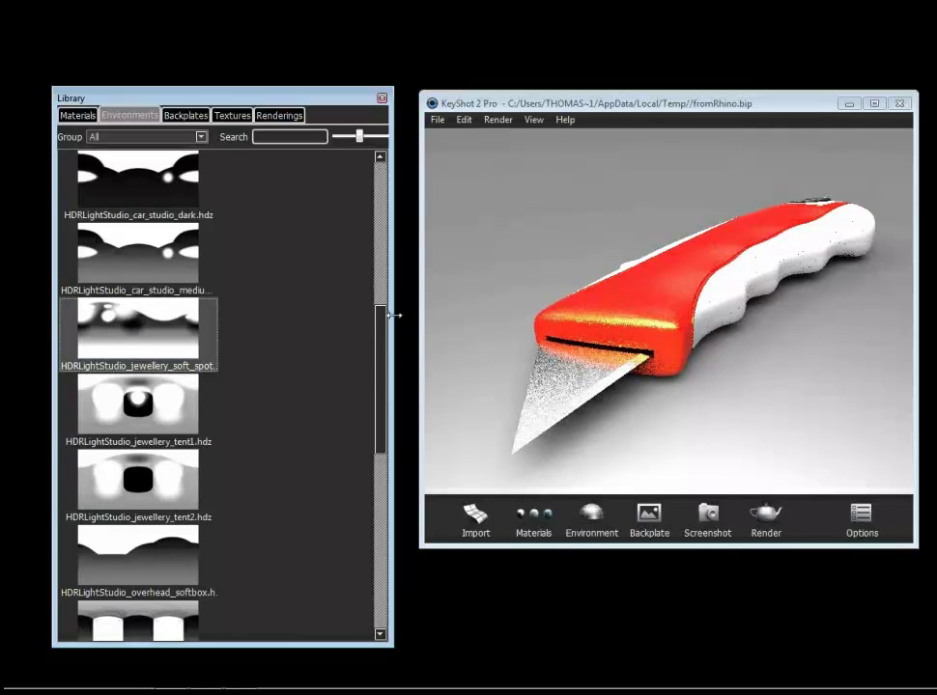
# Light the scene with the Blue Studio.hdz environment and view the knife from its rear end
pyautogui.moveTo(381, 314); pyautogui.dragTo(378, 438)
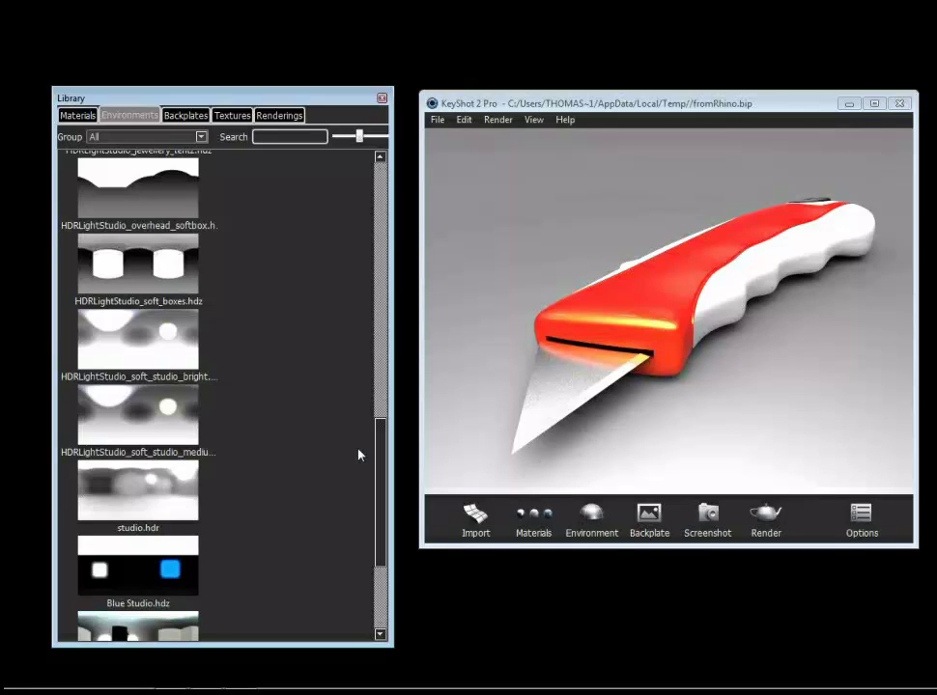
pyautogui.moveTo(540, 251); pyautogui.dragTo(569, 231)
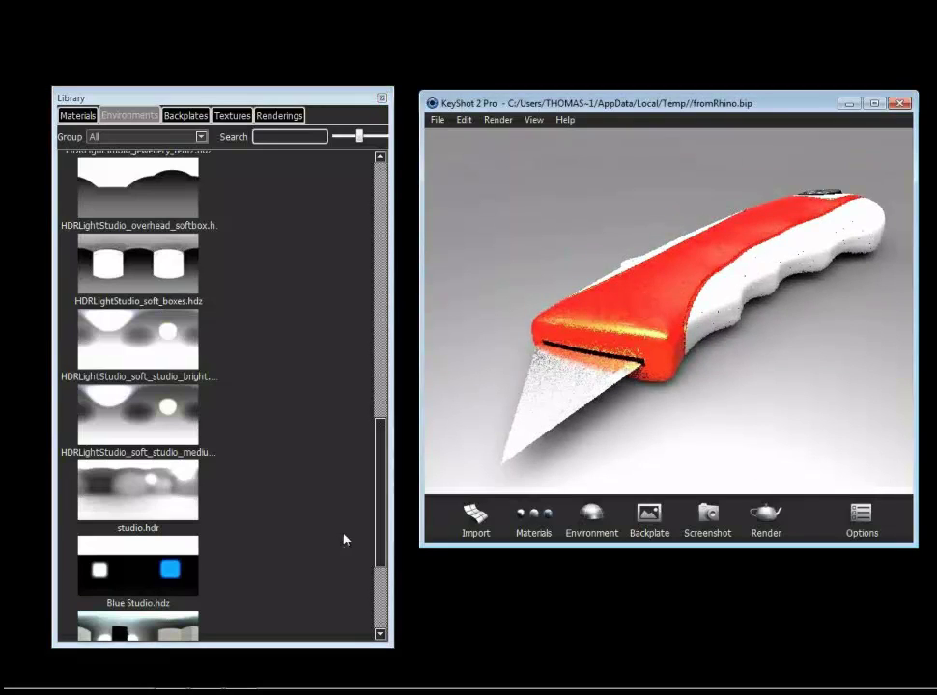
pyautogui.moveTo(169, 565); pyautogui.dragTo(507, 167)
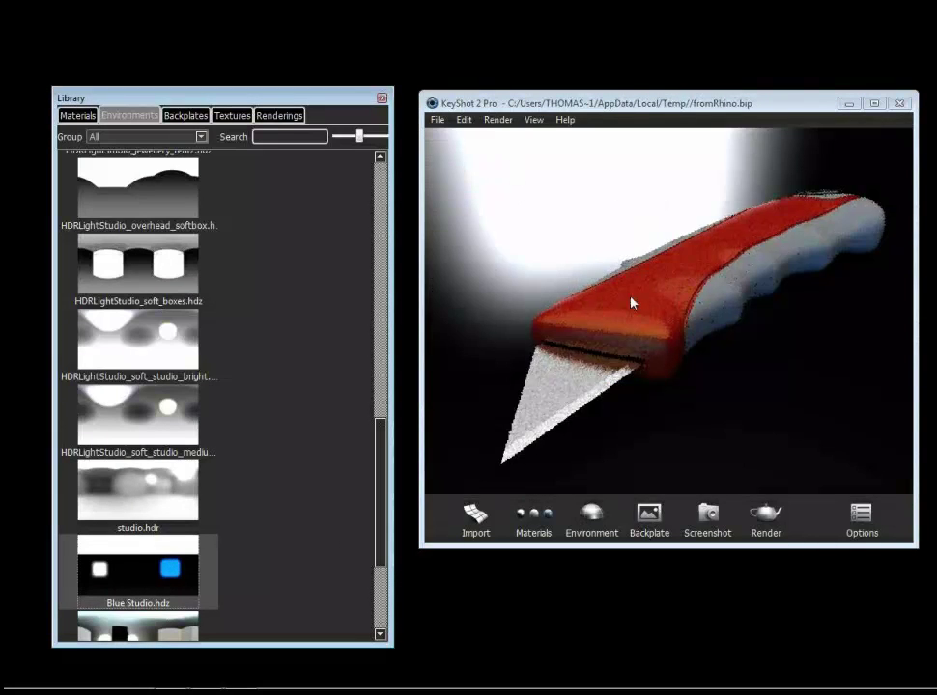
pyautogui.moveTo(775, 351); pyautogui.dragTo(515, 307)
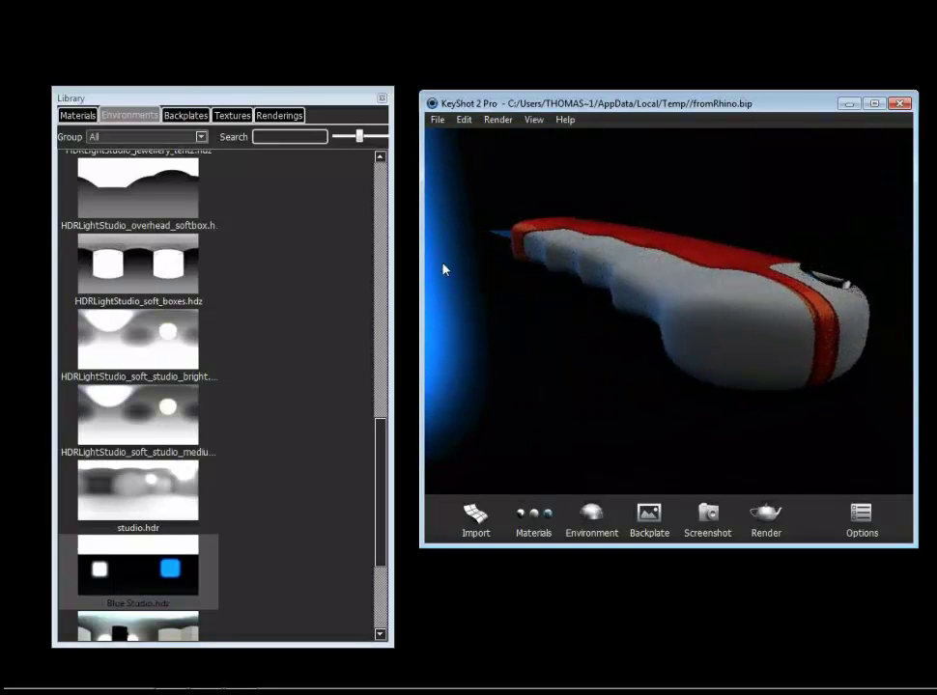
# Close the library and try to open the scene options, cancelling the crash report
pyautogui.click(381, 101)
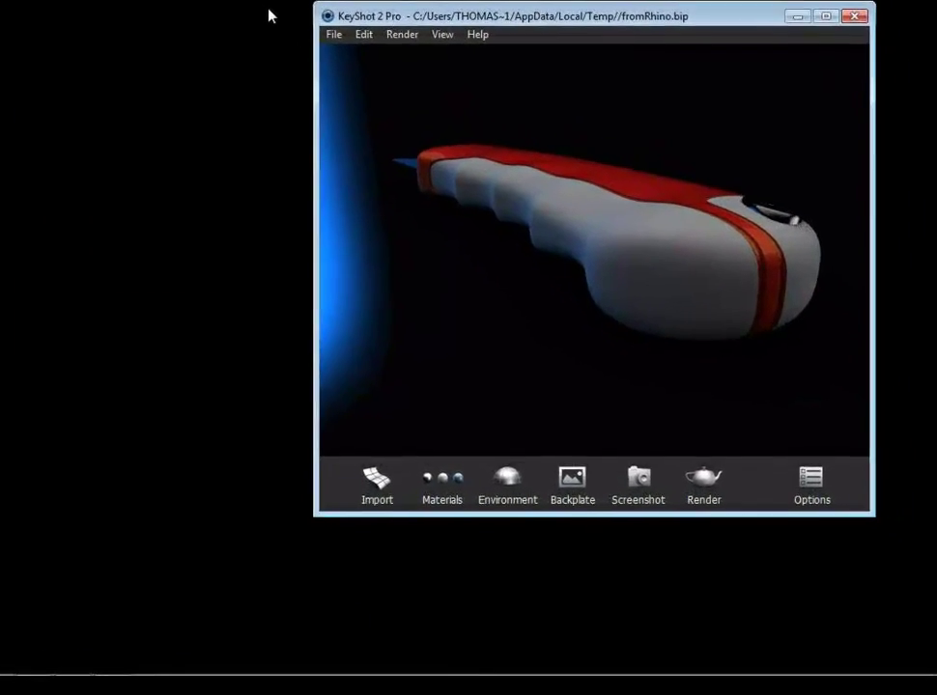
pyautogui.moveTo(519, 28); pyautogui.dragTo(358, 58)
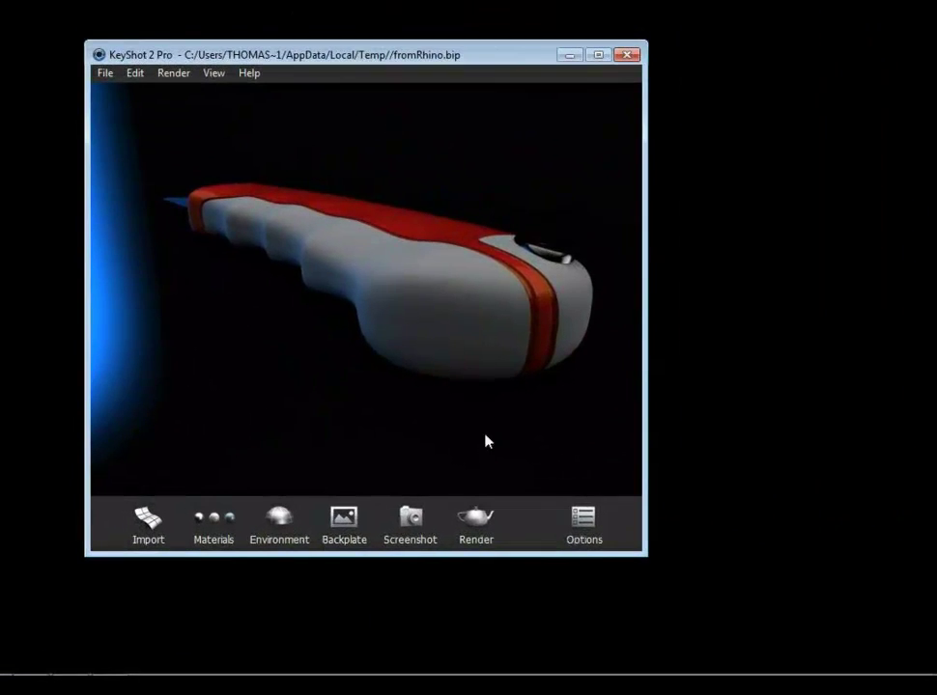
pyautogui.click(582, 521)
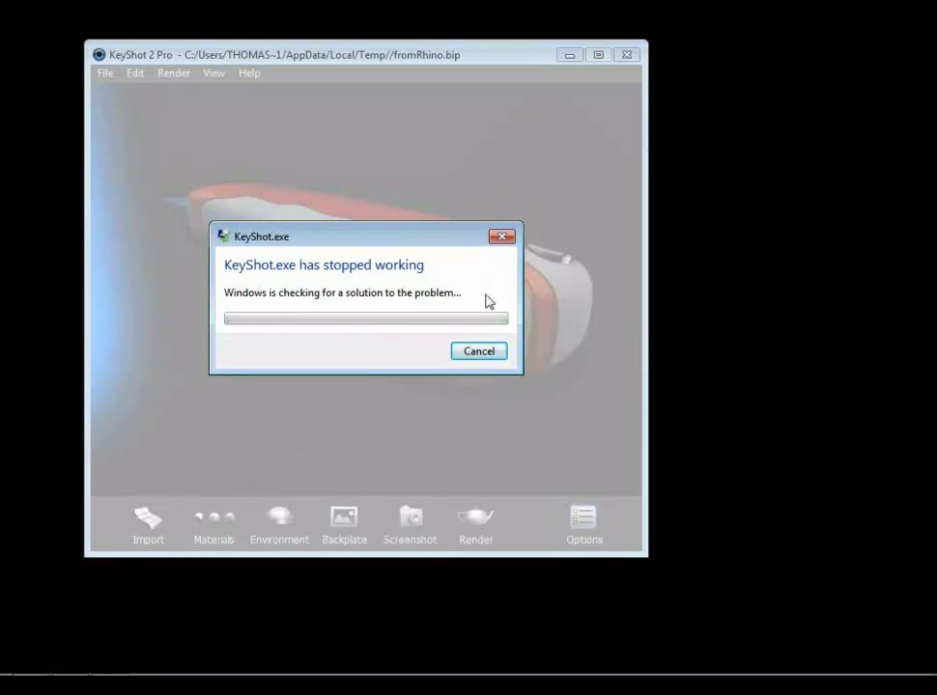
pyautogui.click(482, 380)
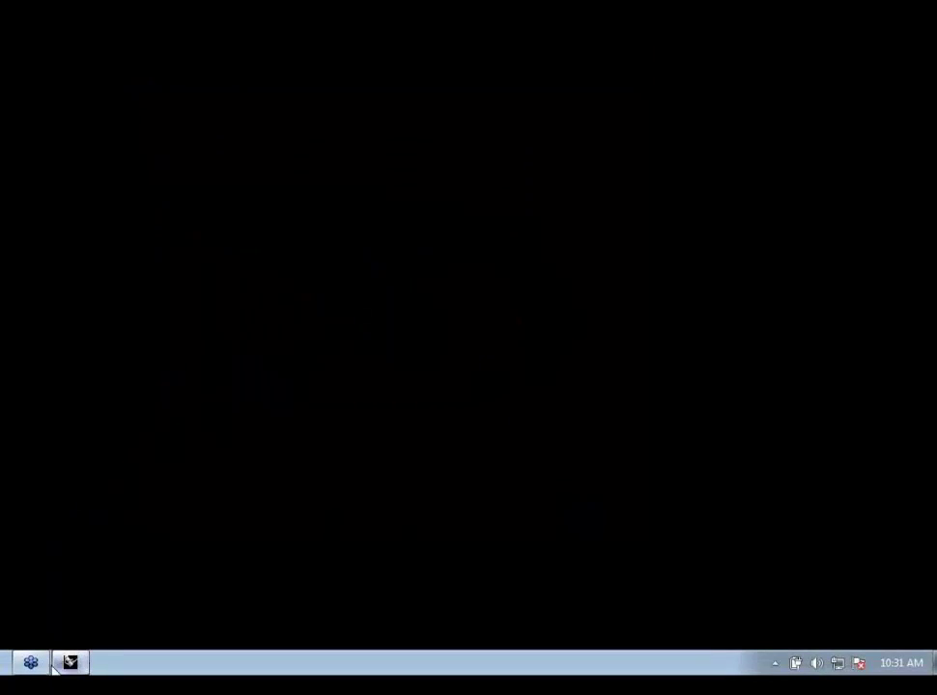
# Switch to Rhino and send the utility knife model to KeyShot for rendering
pyautogui.click(69, 665)
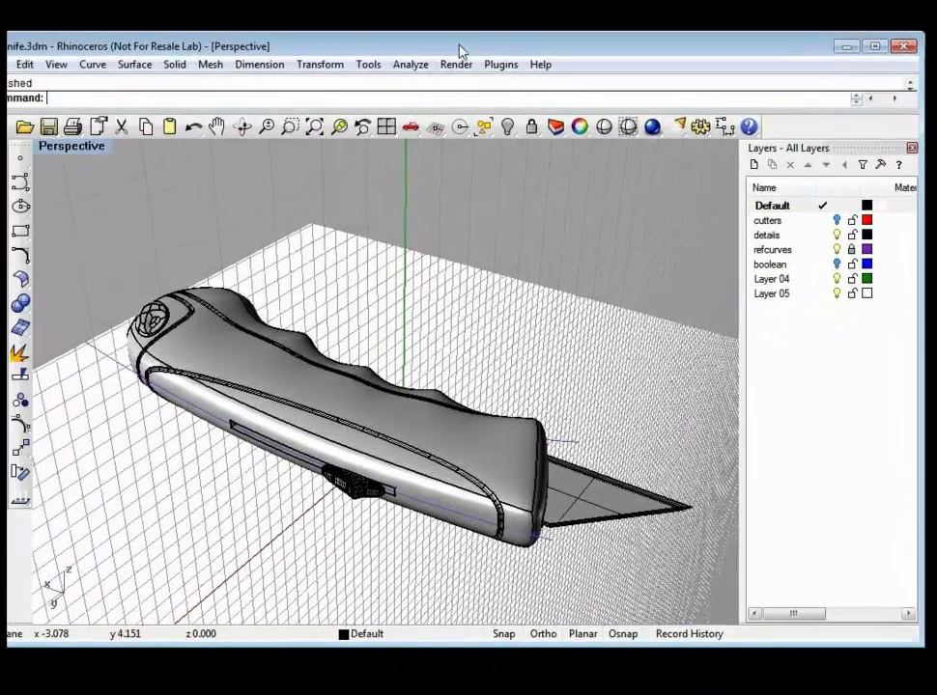
pyautogui.click(497, 44)
pyautogui.moveTo(524, 87)
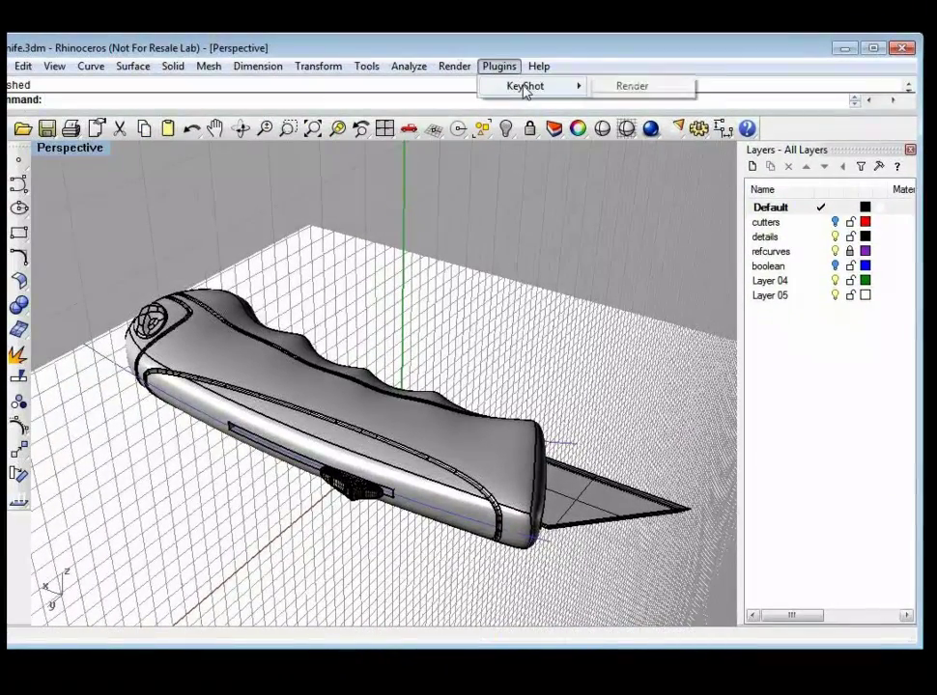
pyautogui.click(630, 85)
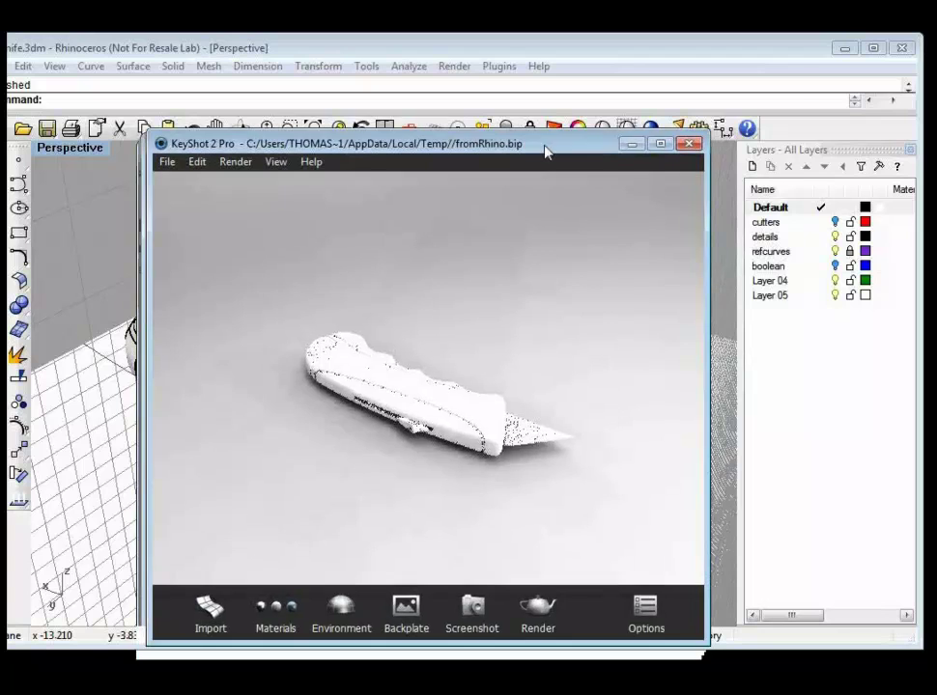
pyautogui.moveTo(548, 151); pyautogui.dragTo(641, 84)
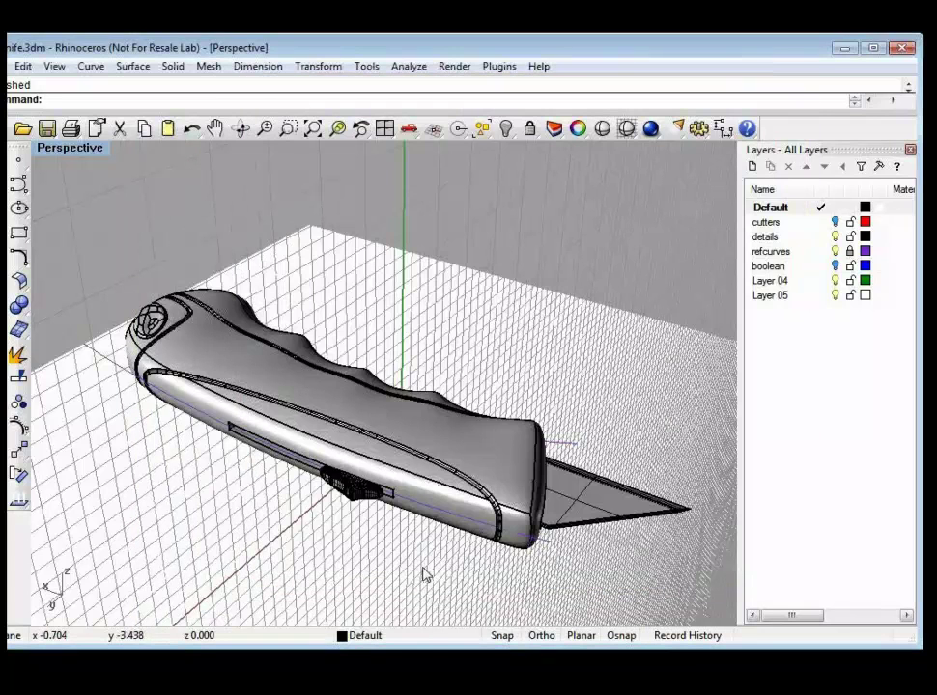
pyautogui.click(499, 66)
pyautogui.moveTo(529, 84)
pyautogui.click(630, 85)
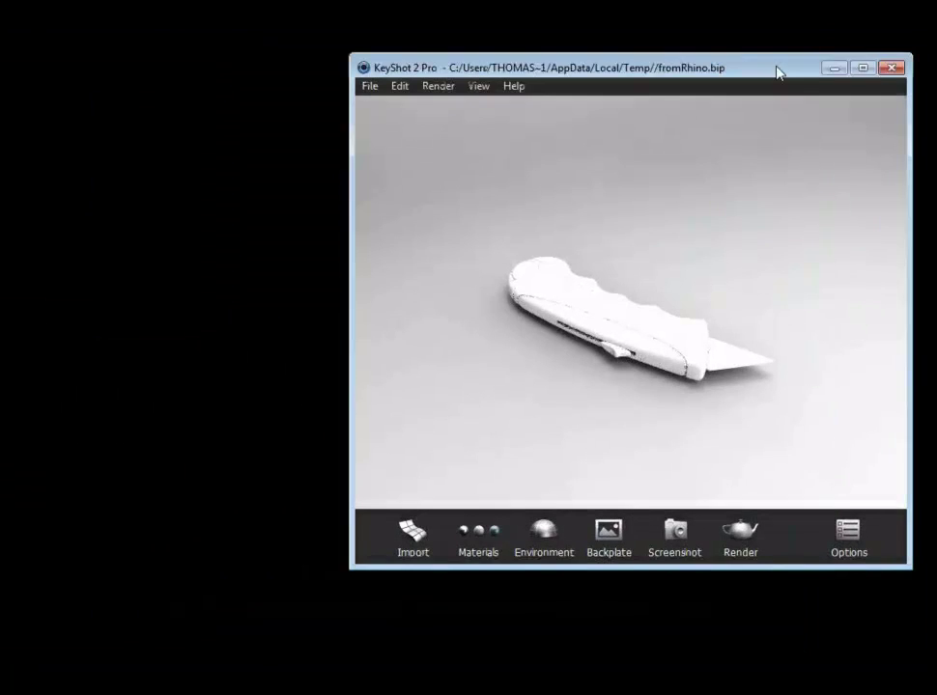
# Apply the RedYellow paint from the Paints group to the handle's main body, side panel and finger grip
pyautogui.click(467, 543)
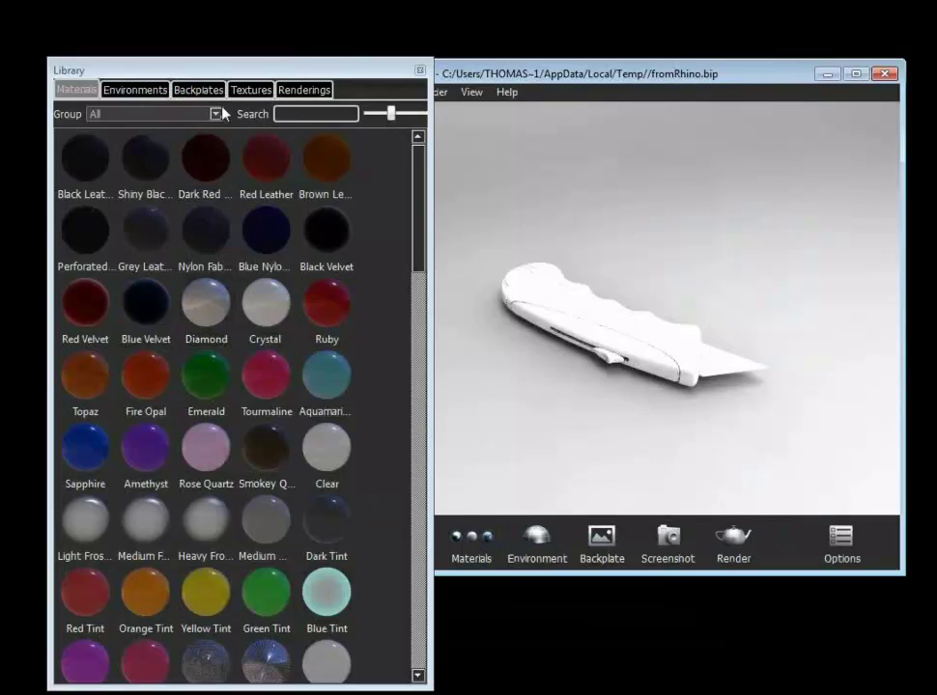
pyautogui.click(217, 114)
pyautogui.click(146, 211)
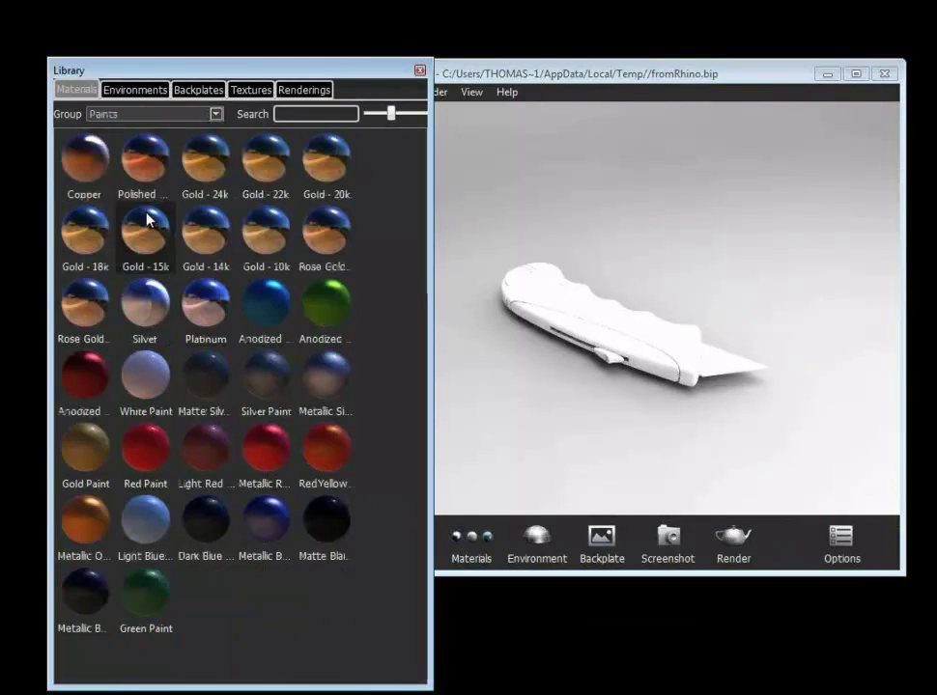
pyautogui.moveTo(335, 452); pyautogui.dragTo(593, 344)
pyautogui.moveTo(692, 384); pyautogui.dragTo(604, 375)
pyautogui.moveTo(353, 433); pyautogui.dragTo(446, 407)
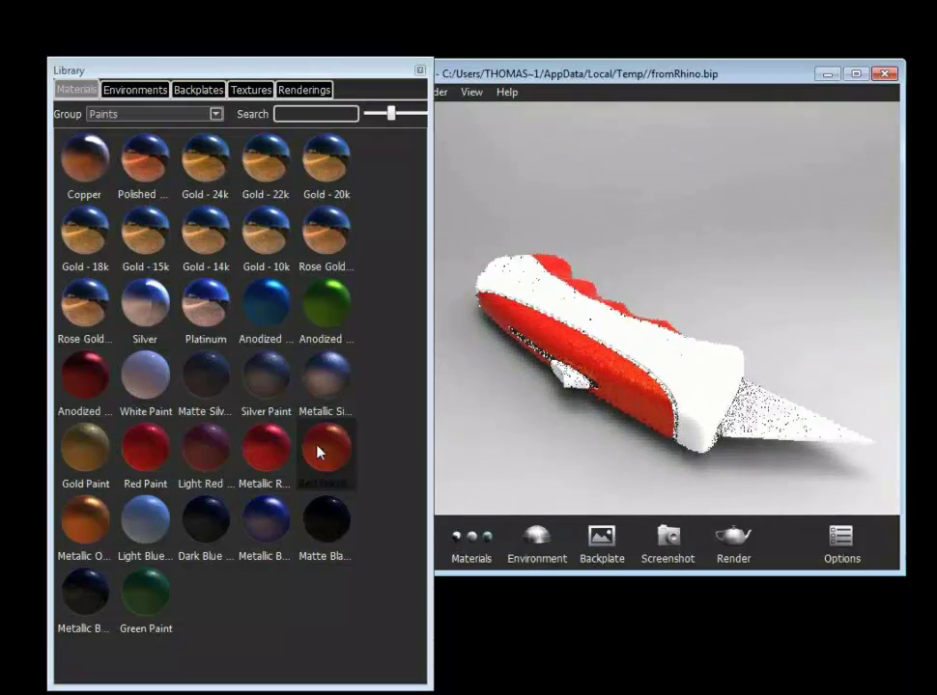
pyautogui.moveTo(320, 454); pyautogui.dragTo(525, 277)
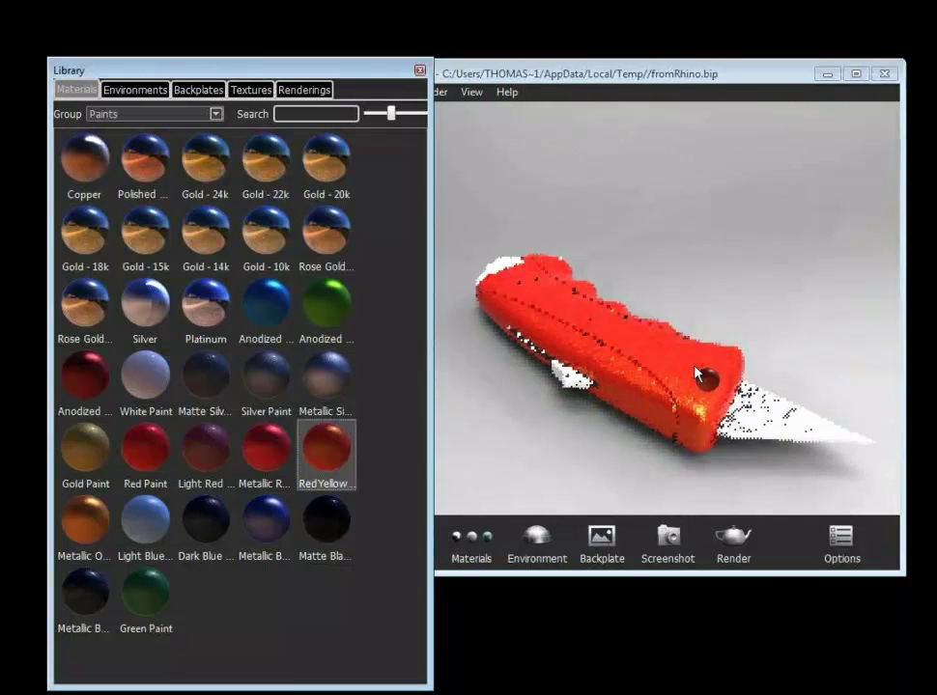
# Apply the grey Soft Touch material to the handle's side panel and finger grip
pyautogui.click(174, 117)
pyautogui.click(154, 224)
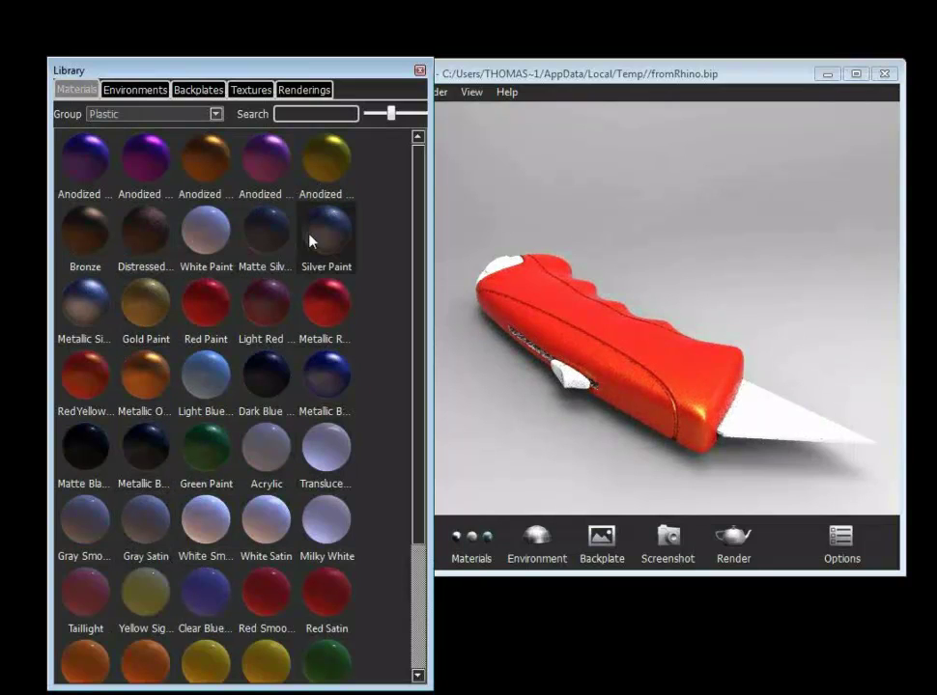
pyautogui.scroll(-3, 342, 273)
pyautogui.click(172, 115)
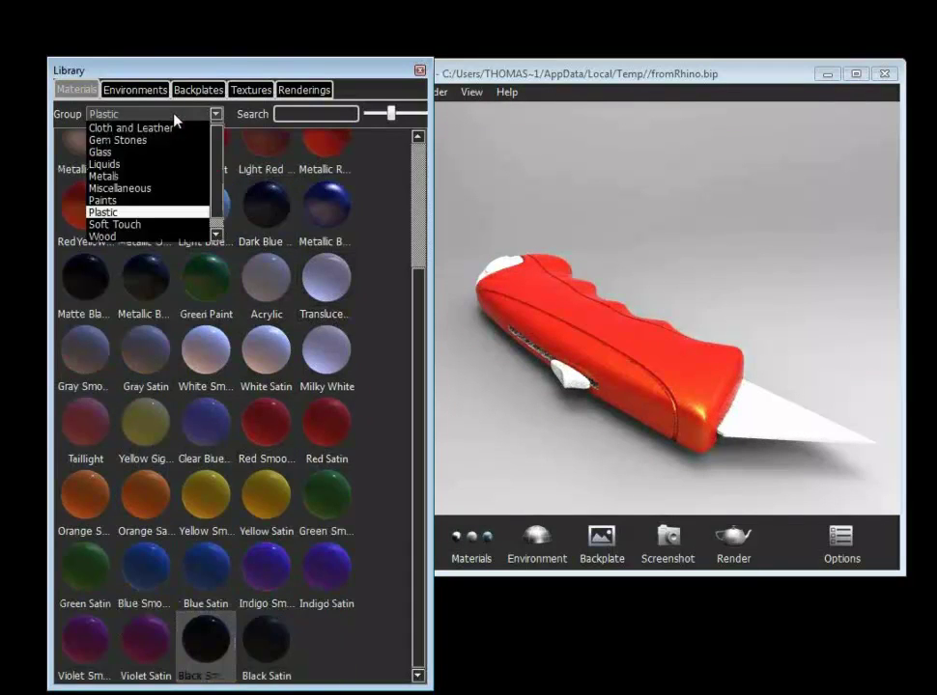
pyautogui.click(153, 236)
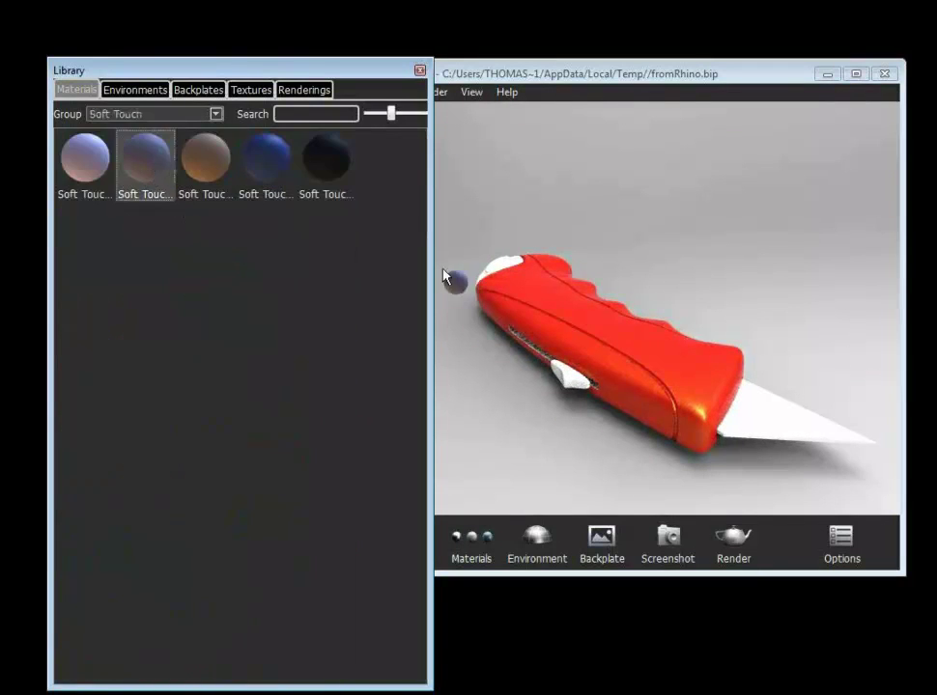
pyautogui.moveTo(149, 163); pyautogui.dragTo(546, 328)
pyautogui.moveTo(199, 178); pyautogui.dragTo(606, 274)
# Apply the grey Soft Touch material to the thumb slider and the rear section of the handle
pyautogui.moveTo(592, 429); pyautogui.dragTo(687, 425)
pyautogui.moveTo(594, 397); pyautogui.dragTo(686, 425)
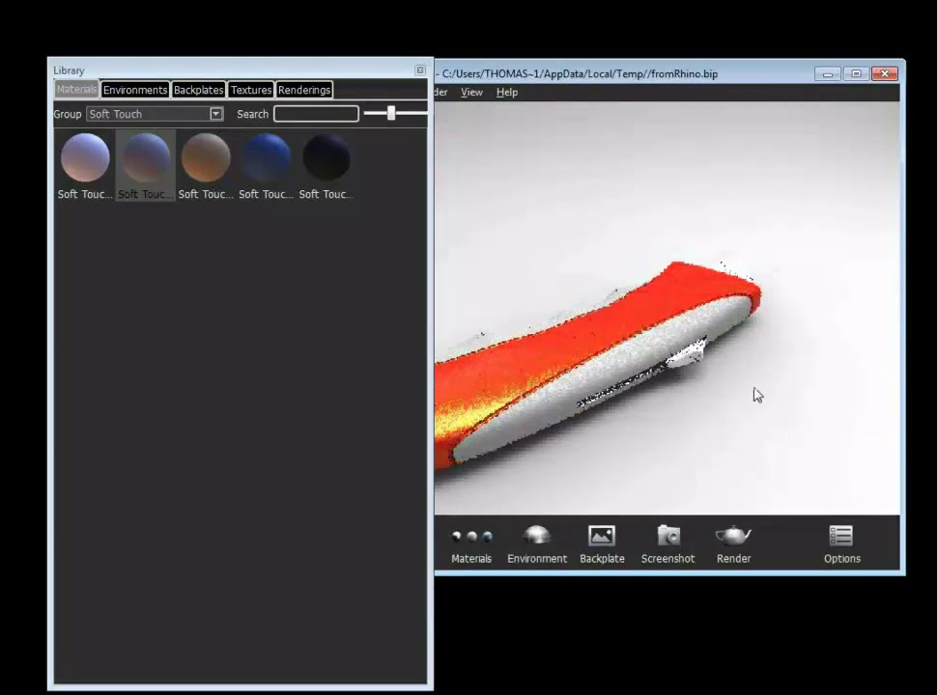
pyautogui.moveTo(755, 395); pyautogui.dragTo(742, 413)
pyautogui.moveTo(145, 159); pyautogui.dragTo(742, 403)
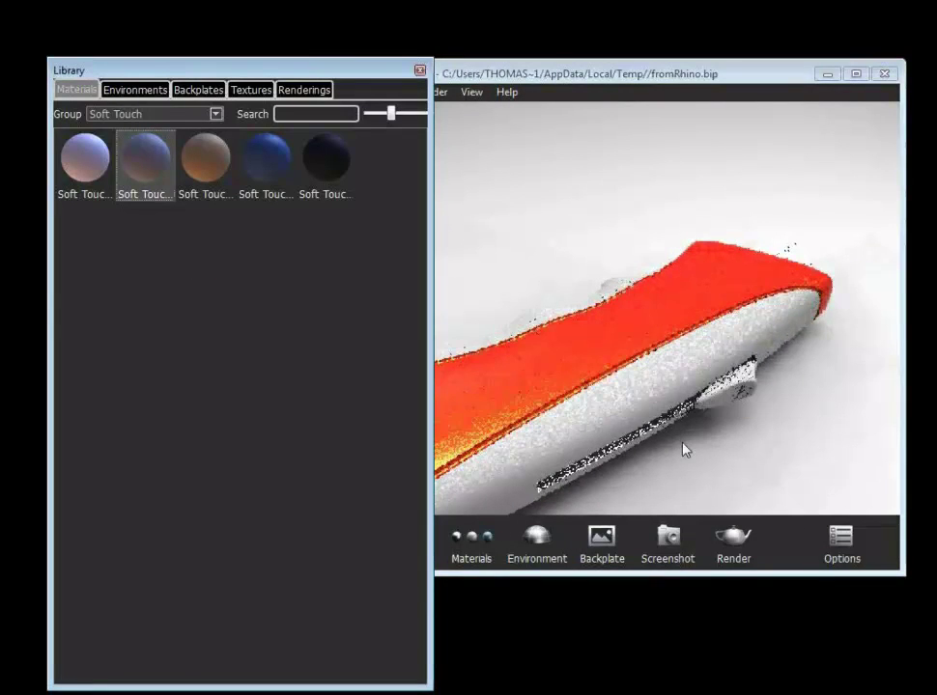
pyautogui.moveTo(661, 425); pyautogui.dragTo(603, 382)
pyautogui.moveTo(145, 163); pyautogui.dragTo(646, 468)
# Apply the Black Chrome metal to the oval button on the handle's rear end
pyautogui.click(150, 116)
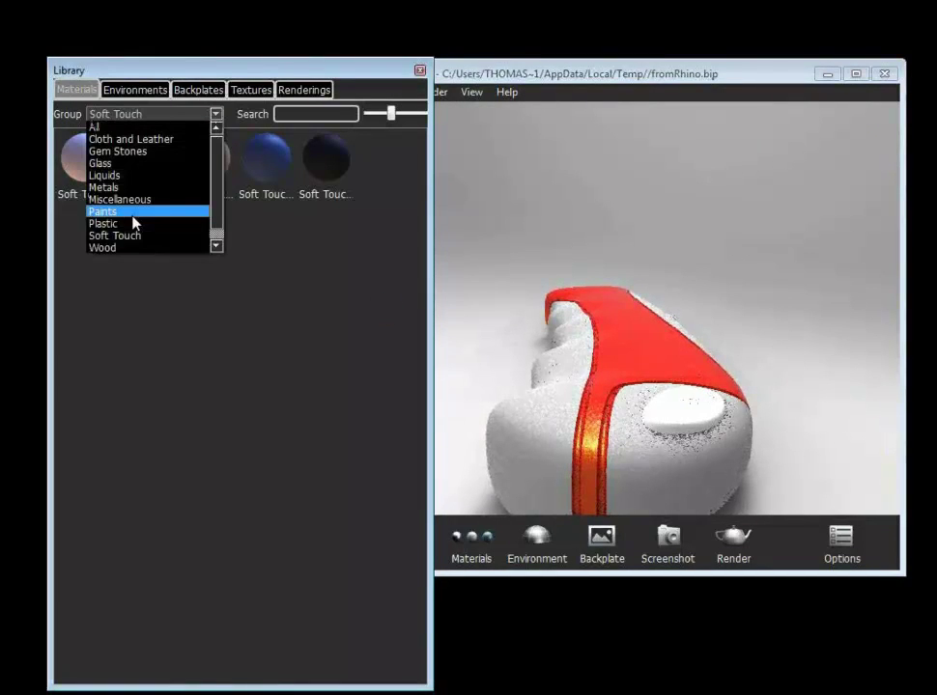
pyautogui.click(124, 188)
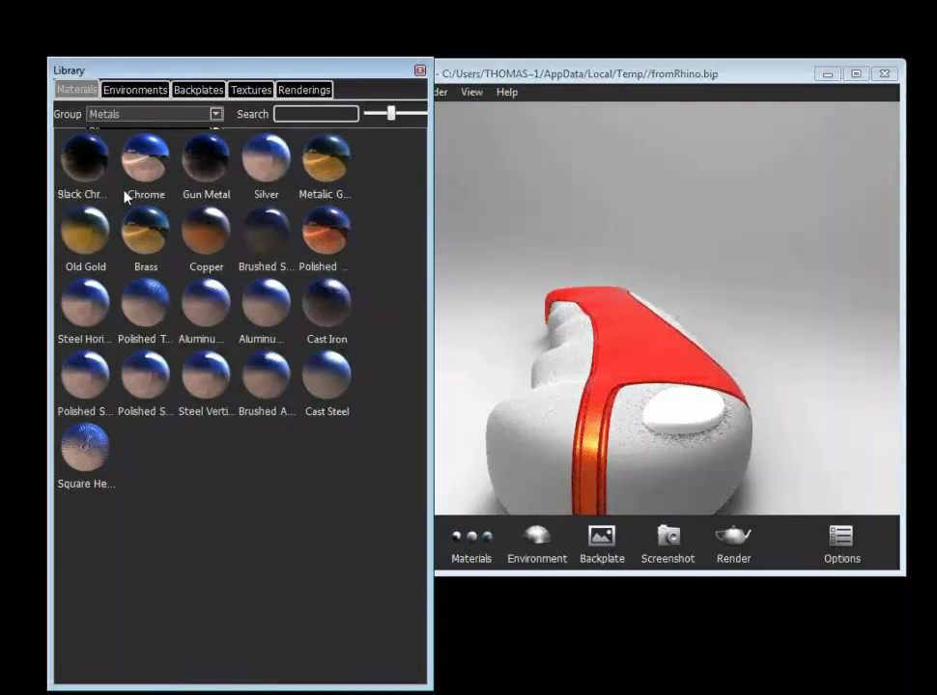
pyautogui.moveTo(89, 159); pyautogui.dragTo(734, 370)
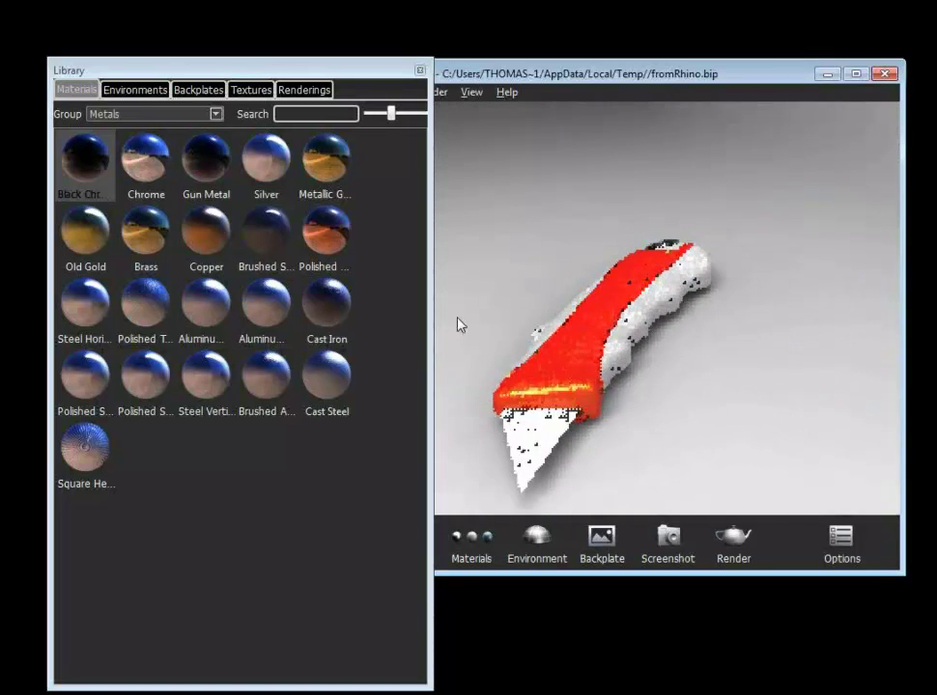
# Apply the vertically brushed steel from the Metals group to the knife blade
pyautogui.click(148, 94)
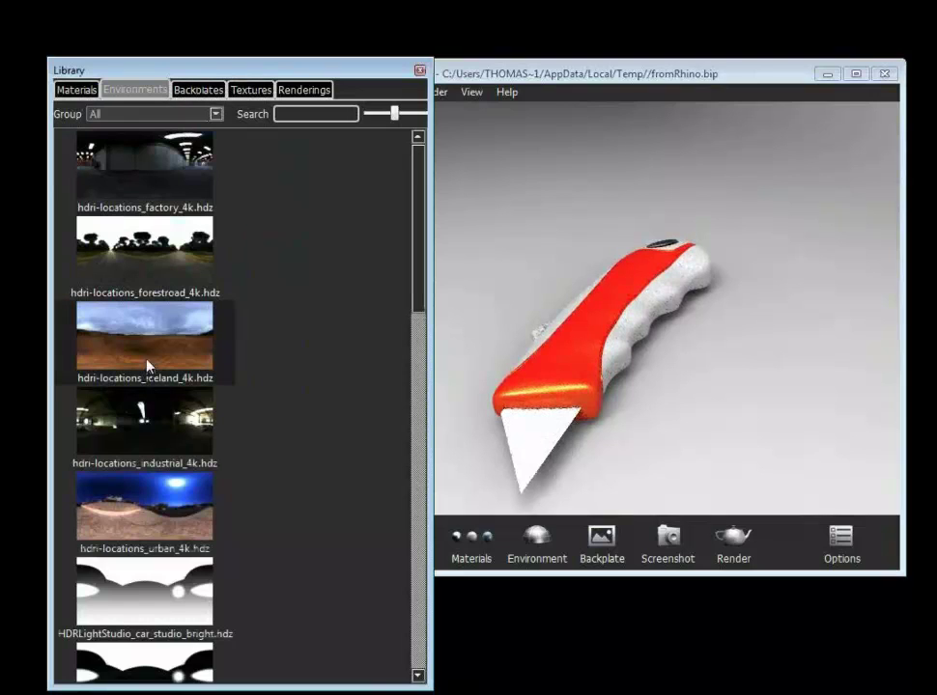
pyautogui.click(85, 92)
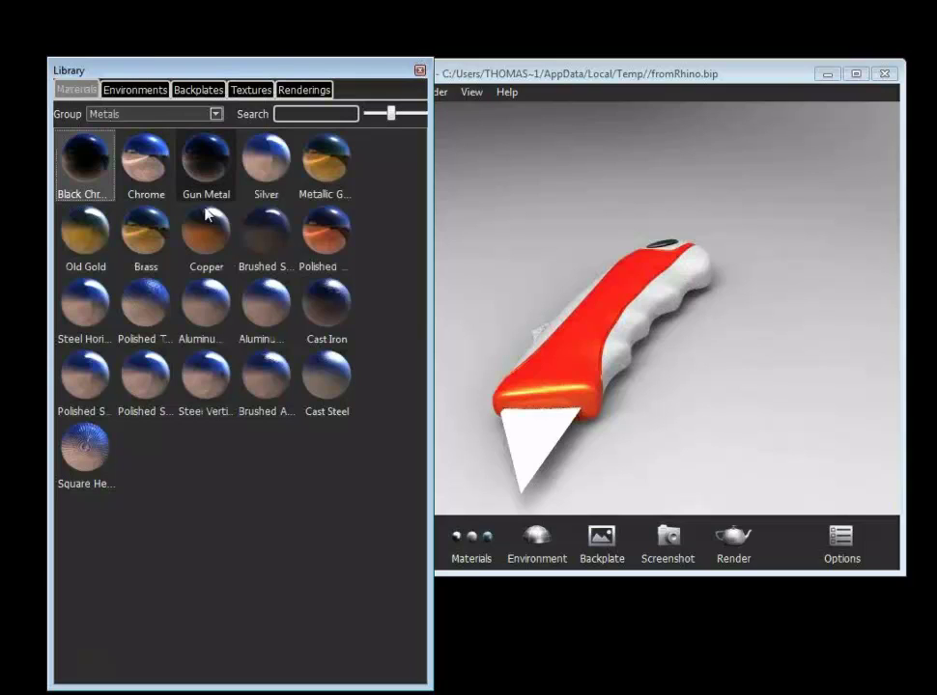
pyautogui.moveTo(206, 377); pyautogui.dragTo(532, 456)
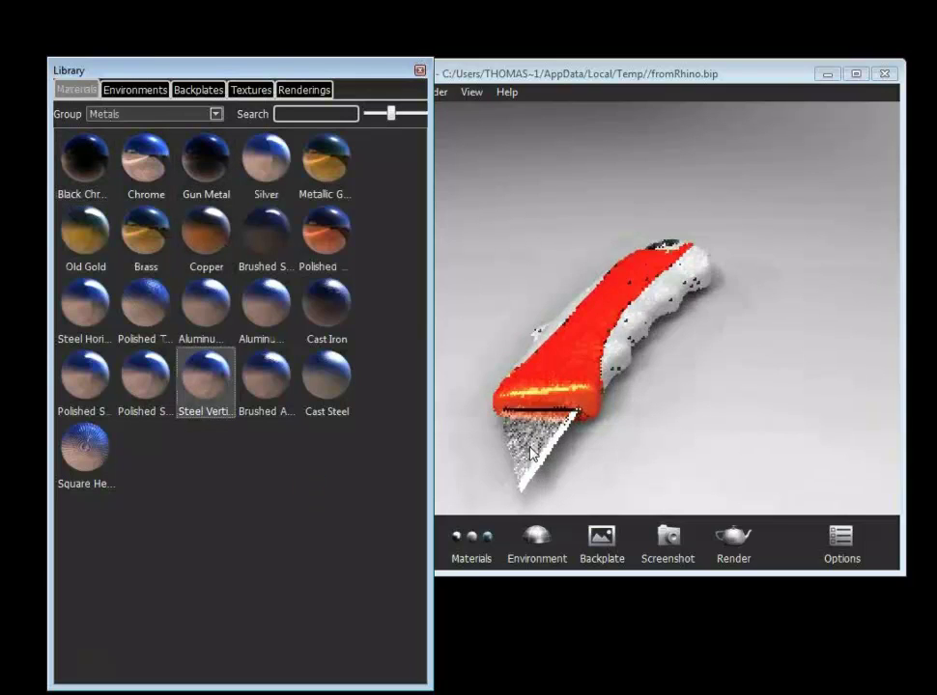
pyautogui.moveTo(224, 387); pyautogui.dragTo(552, 452)
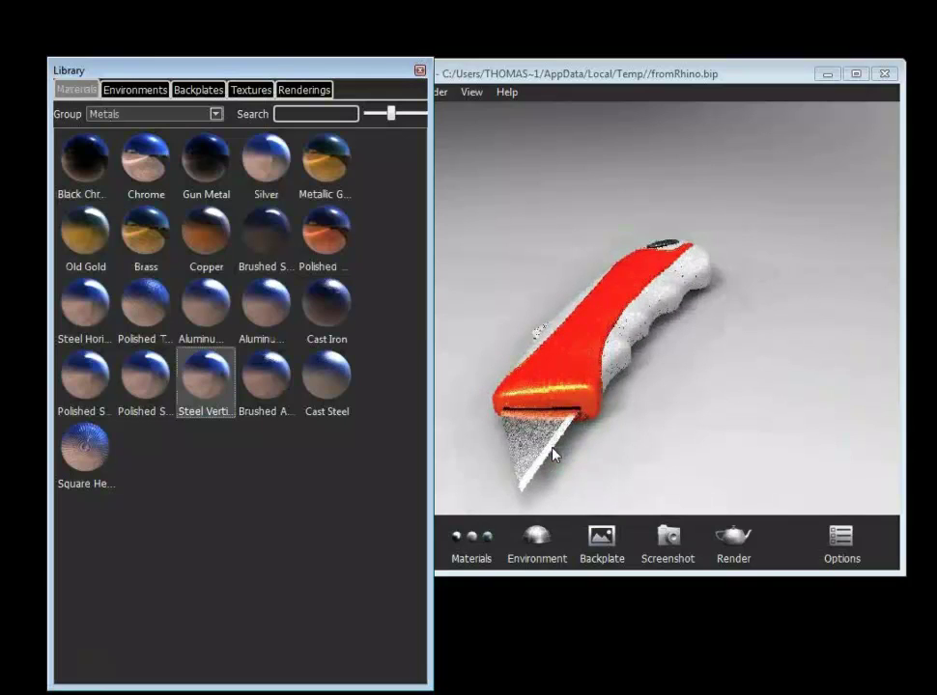
pyautogui.moveTo(220, 389); pyautogui.dragTo(543, 464)
# Light the scene with the Blue Studio.hdz environment and turn the knife to its grip side
pyautogui.click(159, 90)
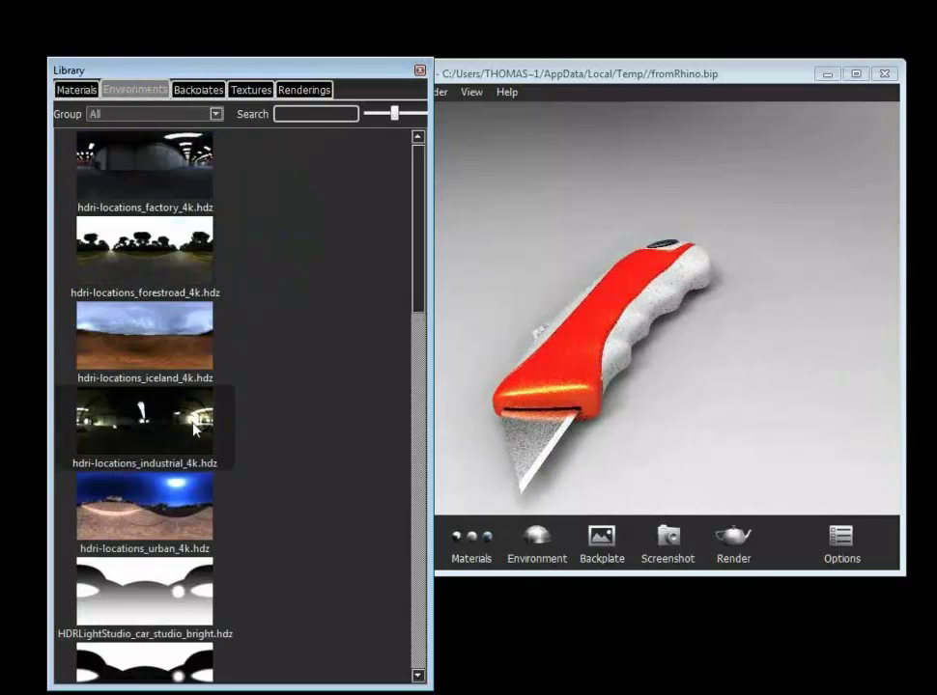
pyautogui.moveTo(414, 266); pyautogui.dragTo(430, 667)
pyautogui.moveTo(161, 415); pyautogui.dragTo(573, 272)
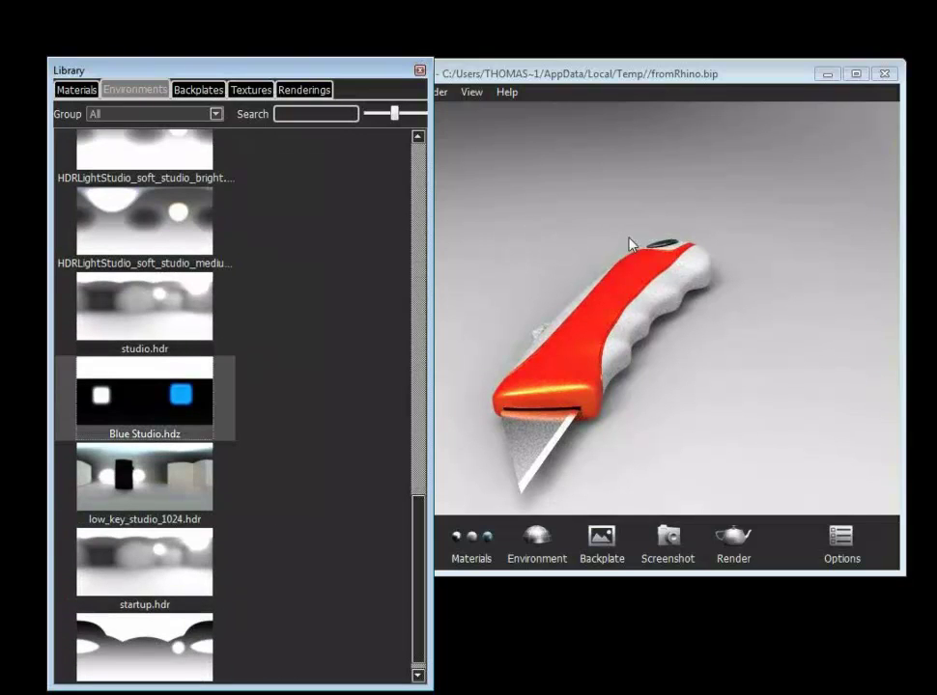
pyautogui.moveTo(687, 222); pyautogui.dragTo(581, 209)
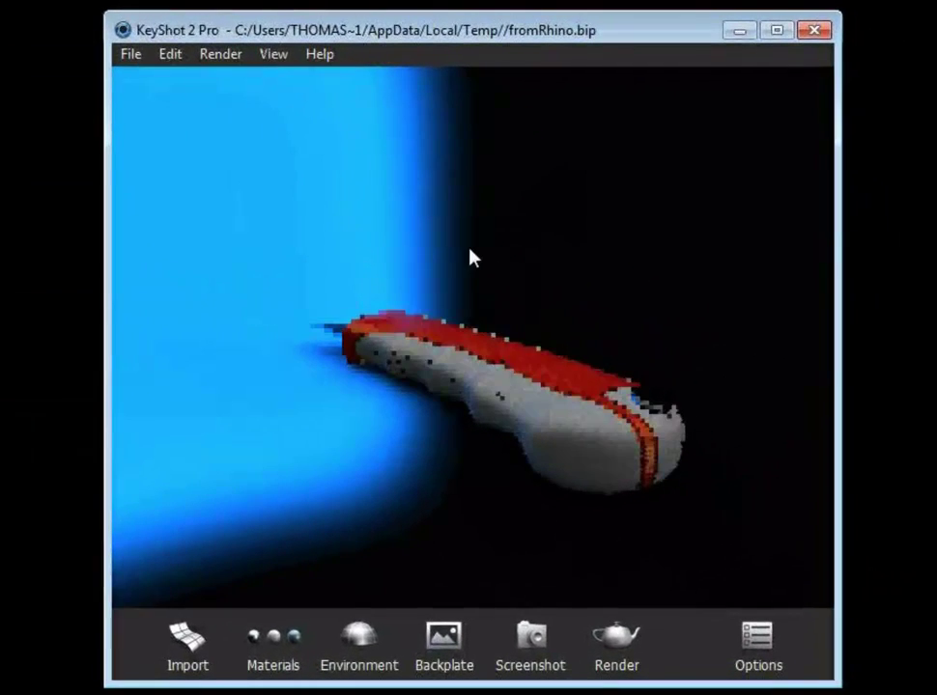
# Rotate the lighting environment so that the blue light panel sits behind the blade end of the knife
pyautogui.moveTo(359, 201); pyautogui.dragTo(636, 257)
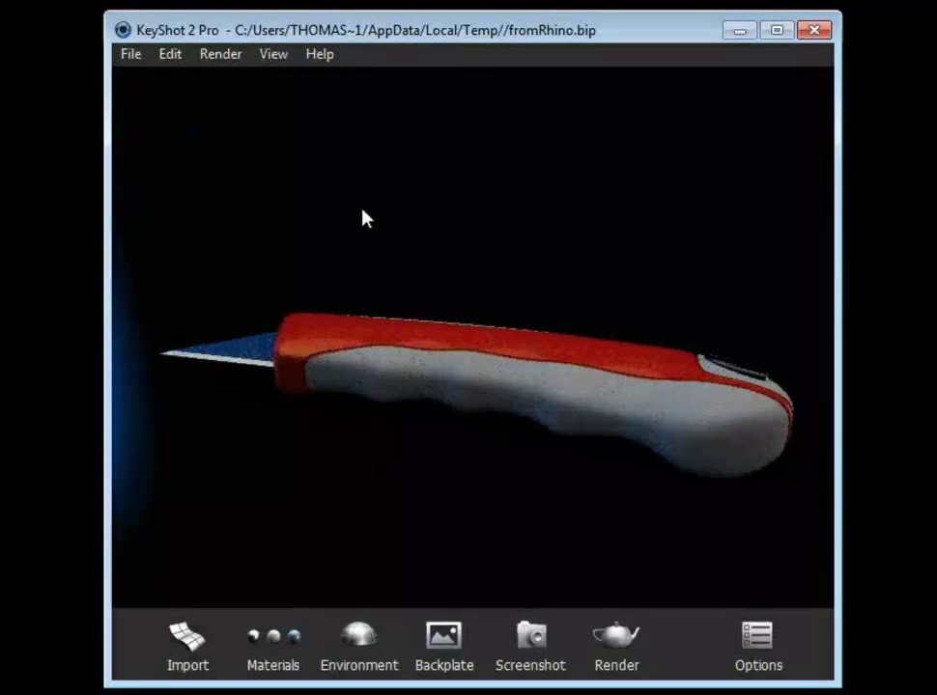
pyautogui.keyDown('ctrl'); pyautogui.moveTo(352, 209); pyautogui.dragTo(584, 233); pyautogui.keyUp('ctrl')
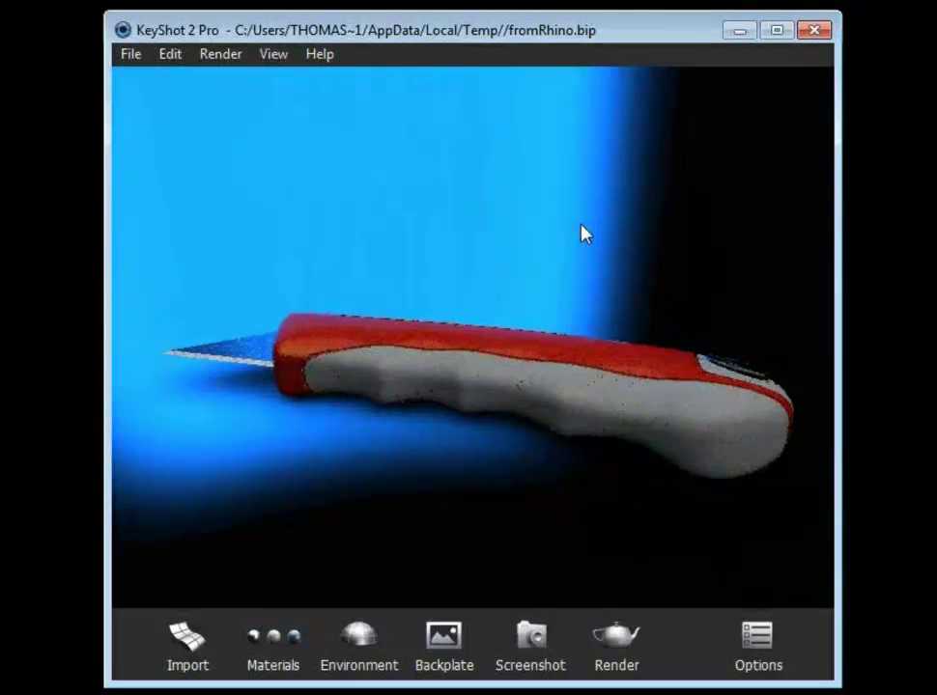
pyautogui.moveTo(520, 206); pyautogui.dragTo(460, 218)
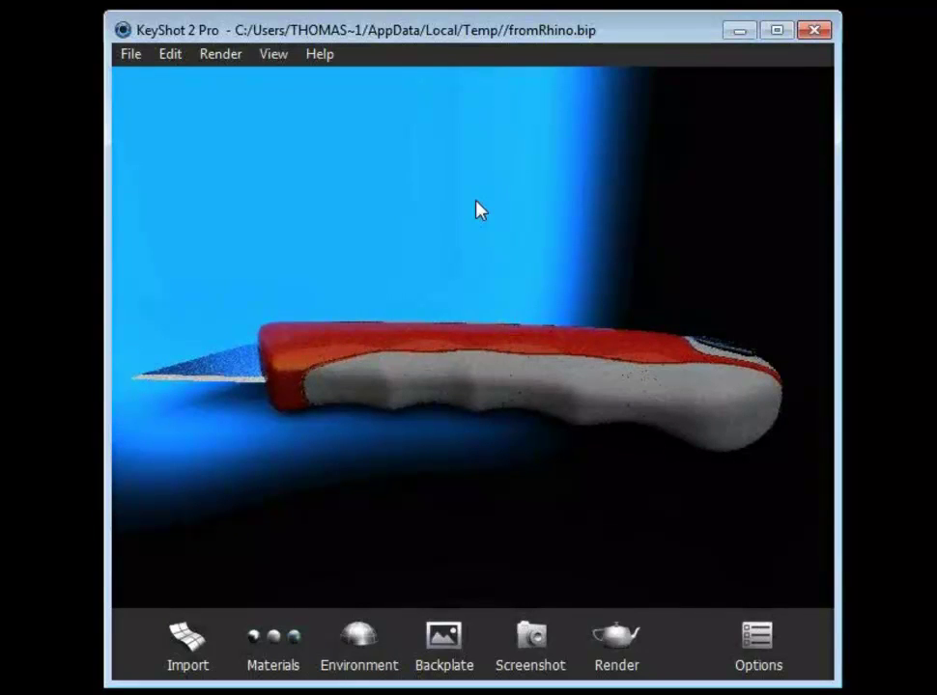
# Replace the environment backdrop with a plain background colour and view the knife from above its rear end
pyautogui.press('c')
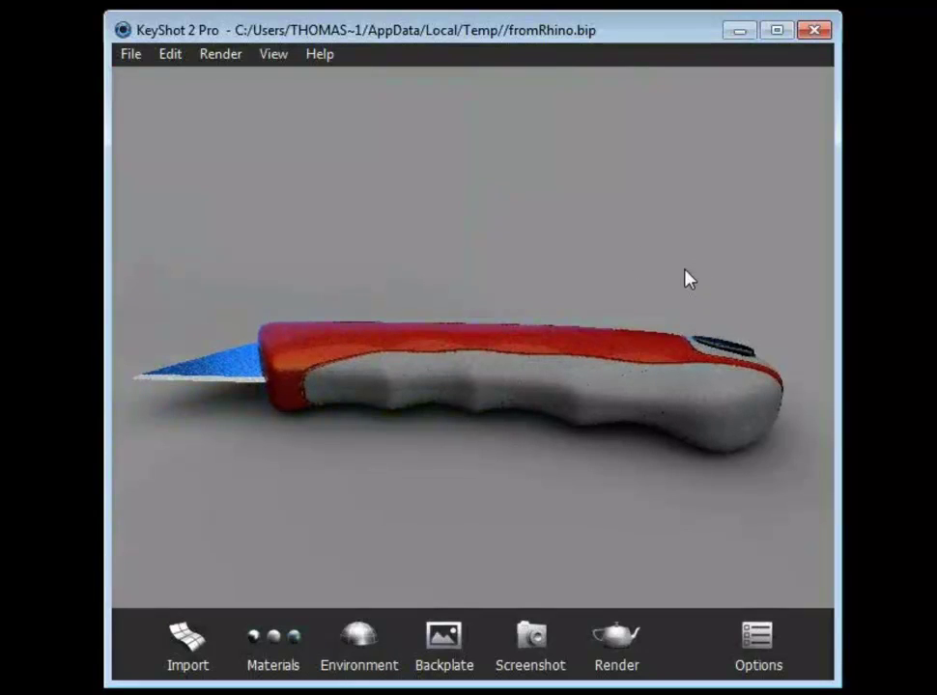
pyautogui.moveTo(686, 280); pyautogui.dragTo(643, 288)
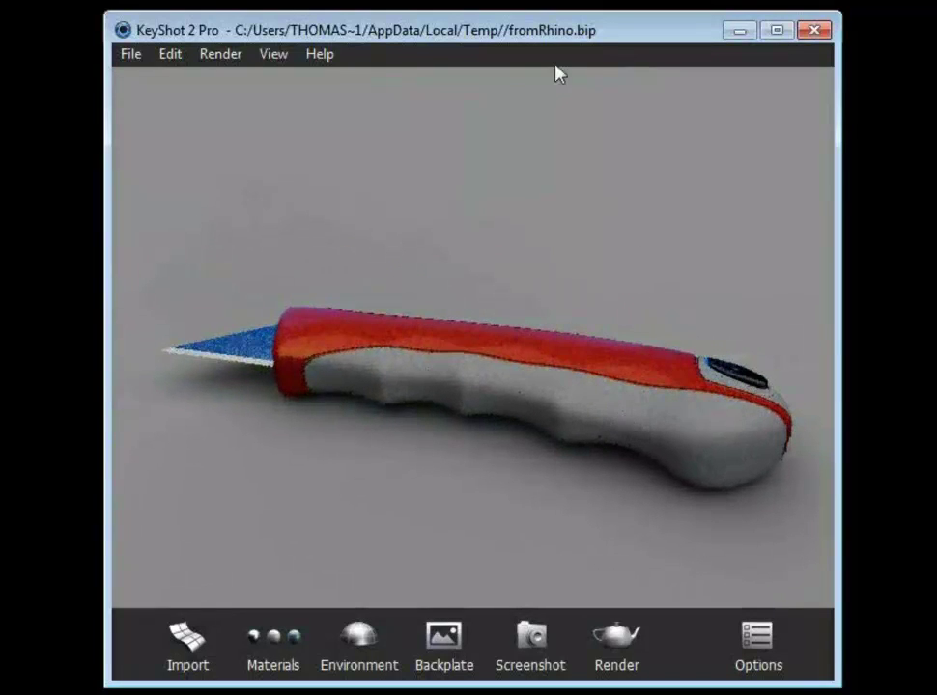
pyautogui.moveTo(594, 34); pyautogui.dragTo(521, 34)
pyautogui.moveTo(535, 109); pyautogui.dragTo(517, 326)
pyautogui.moveTo(596, 332)
pyautogui.mouseDown()
pyautogui.moveTo(550, 326)
pyautogui.moveTo(606, 363)
pyautogui.moveTo(604, 353)
pyautogui.mouseUp()
pyautogui.moveTo(590, 300); pyautogui.dragTo(480, 206)
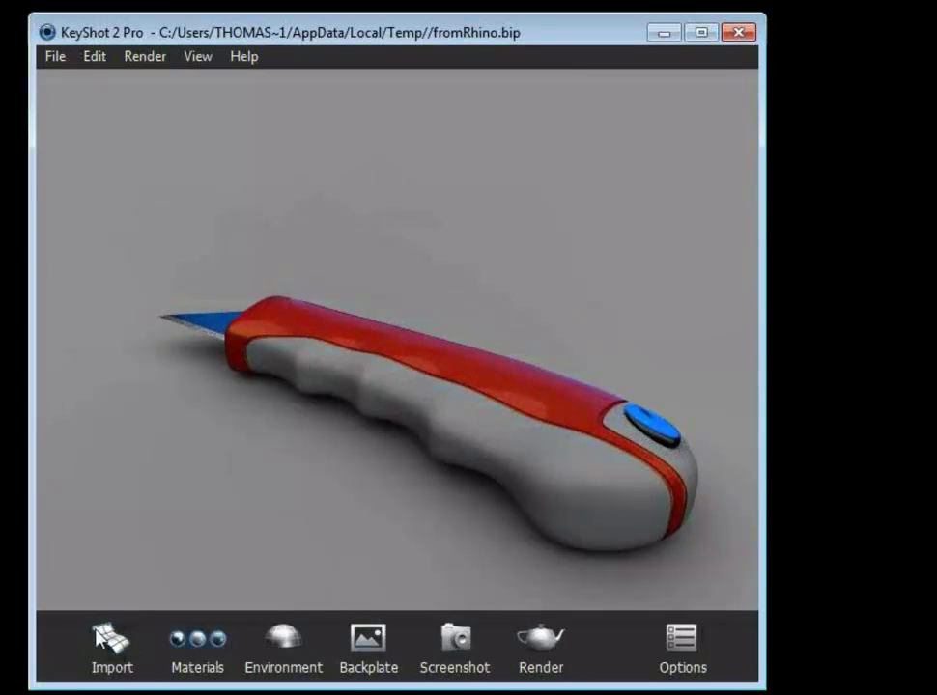
# Apply the black-to-white studio gradient from the library as the backplate behind the knife
pyautogui.click(368, 644)
pyautogui.moveTo(78, 410); pyautogui.dragTo(304, 275)
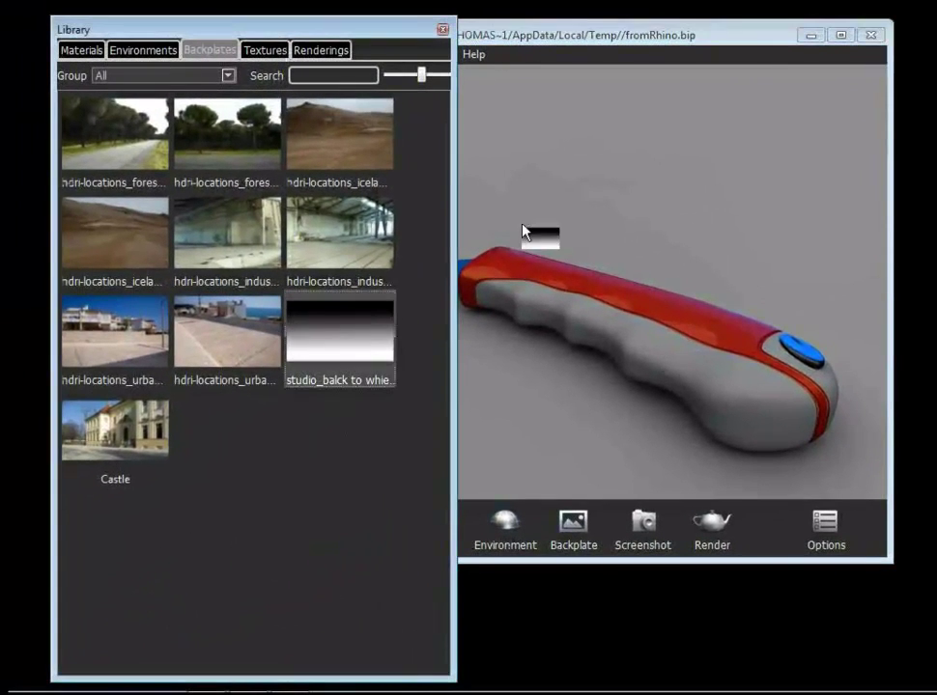
pyautogui.moveTo(522, 232); pyautogui.dragTo(550, 209)
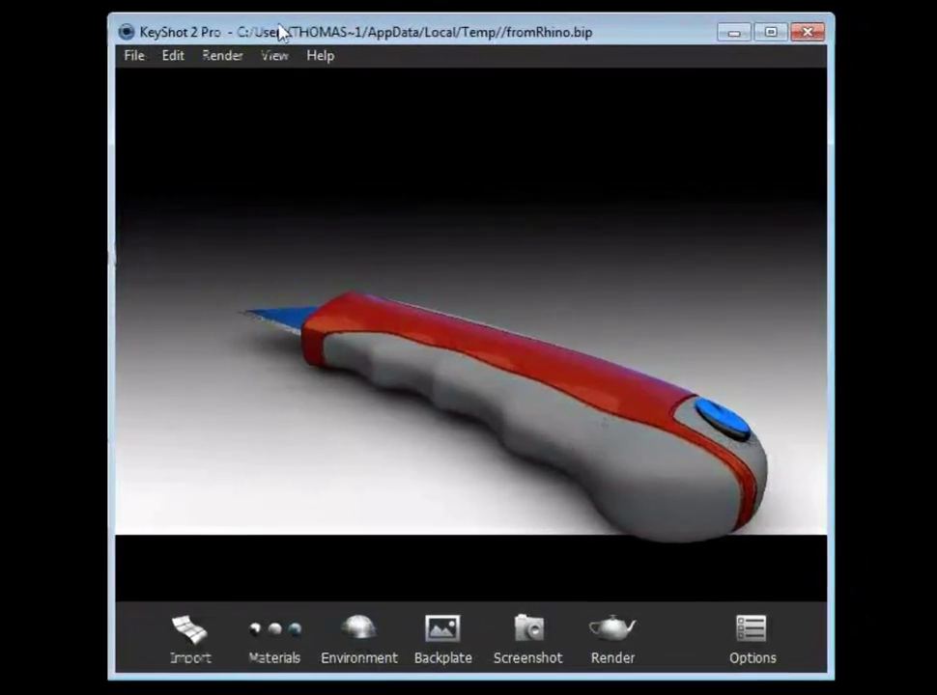
# Turn the camera to a close three-quarter view from above, with the knife's blade end nearest
pyautogui.moveTo(419, 183); pyautogui.dragTo(347, 466)
pyautogui.moveTo(383, 410); pyautogui.dragTo(660, 441)
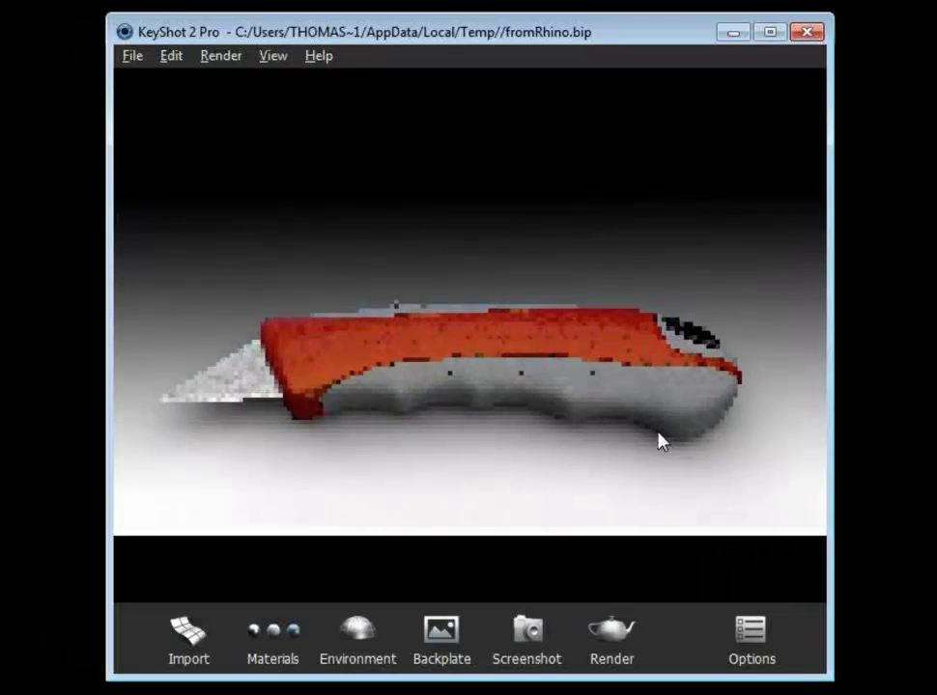
pyautogui.moveTo(485, 441); pyautogui.dragTo(585, 440)
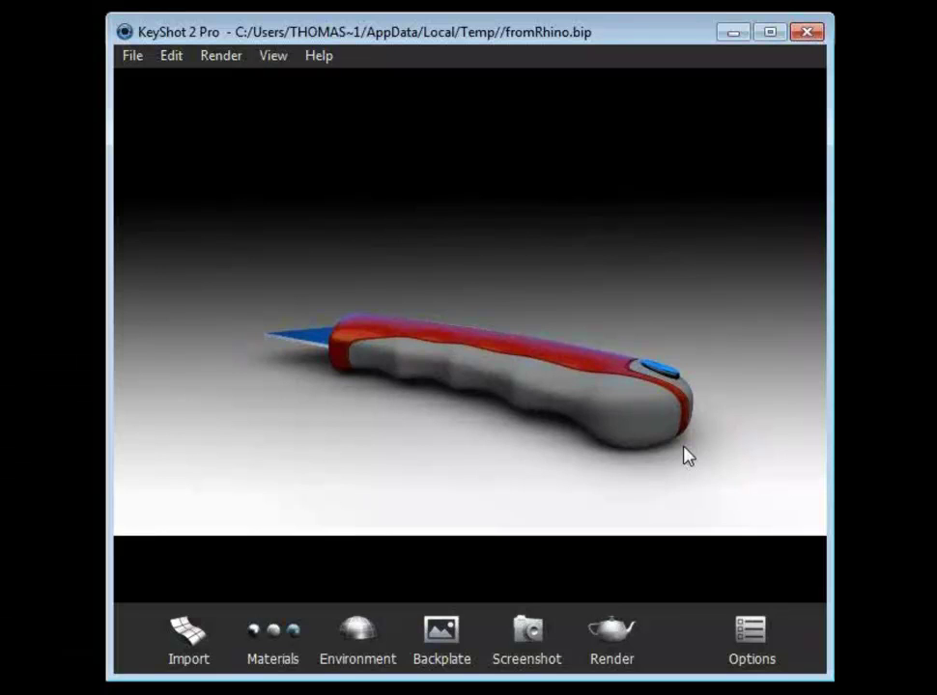
pyautogui.moveTo(652, 432); pyautogui.dragTo(649, 432)
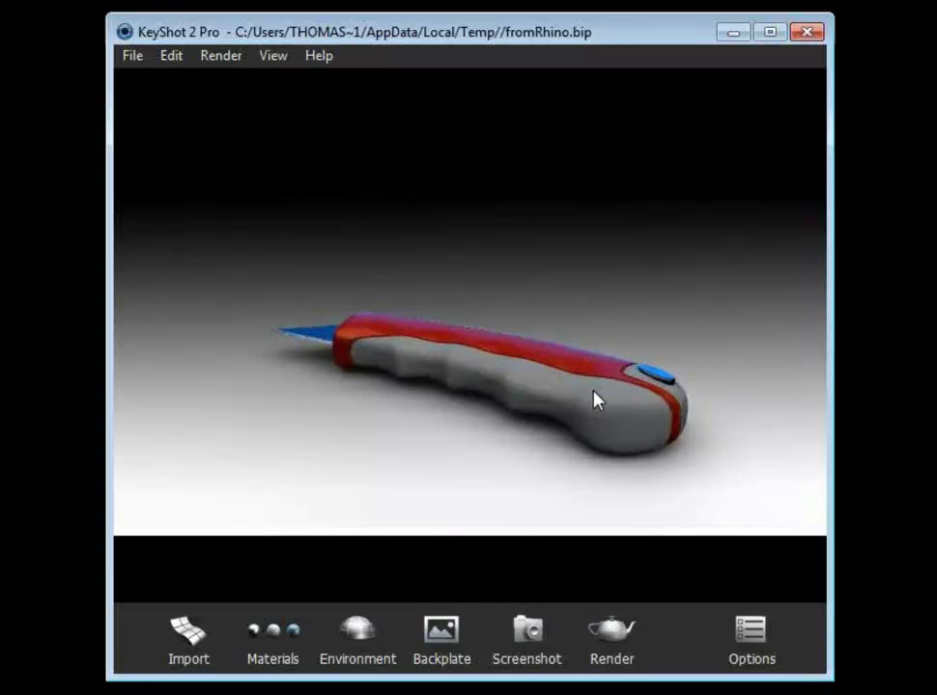
pyautogui.moveTo(570, 331); pyautogui.dragTo(587, 445)
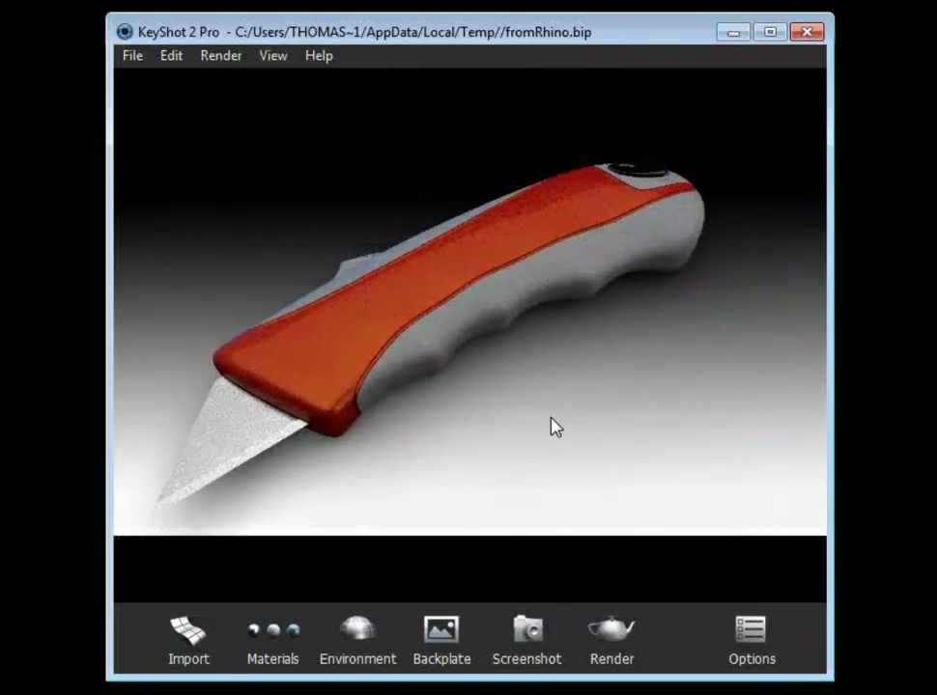
pyautogui.press('c')
pyautogui.press('c')
pyautogui.click(220, 56)
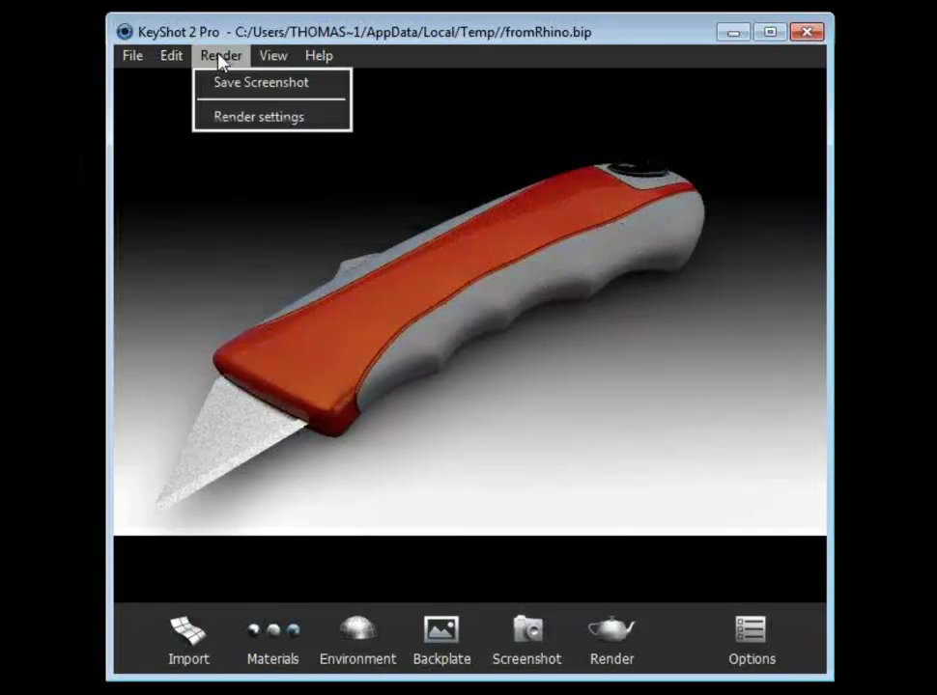
pyautogui.moveTo(261, 60)
pyautogui.click(199, 182)
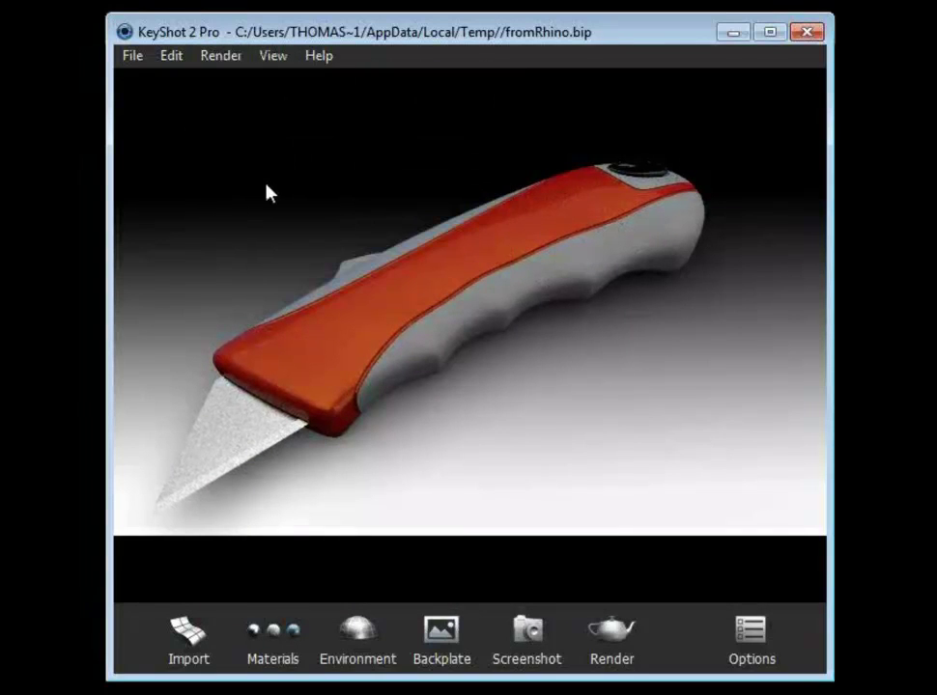
# Save the scene as a BIP file named t-splines in the T-Splines folder on the desktop
pyautogui.click(132, 55)
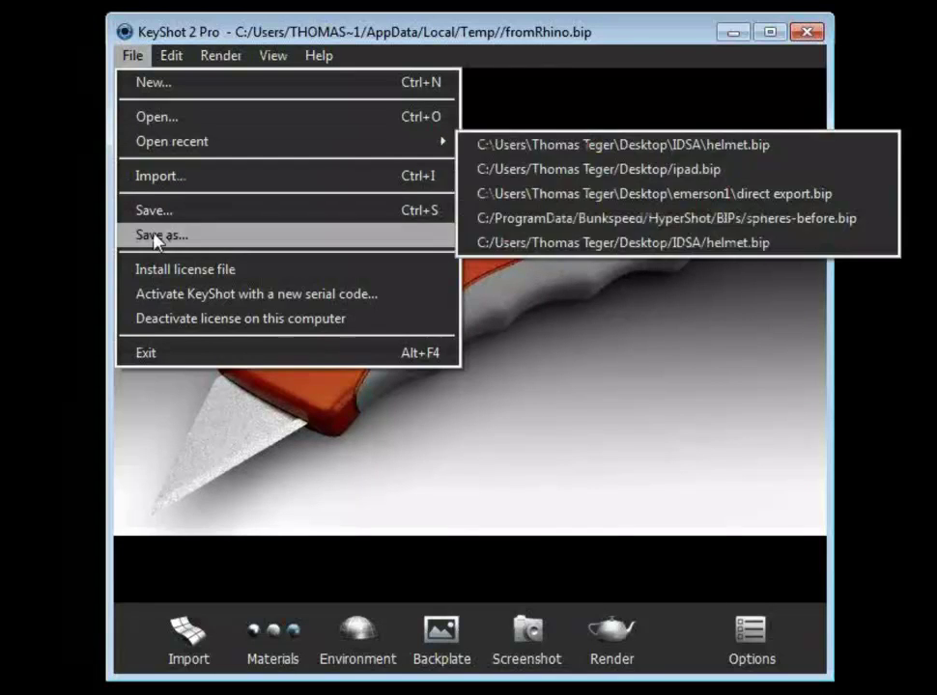
pyautogui.click(157, 236)
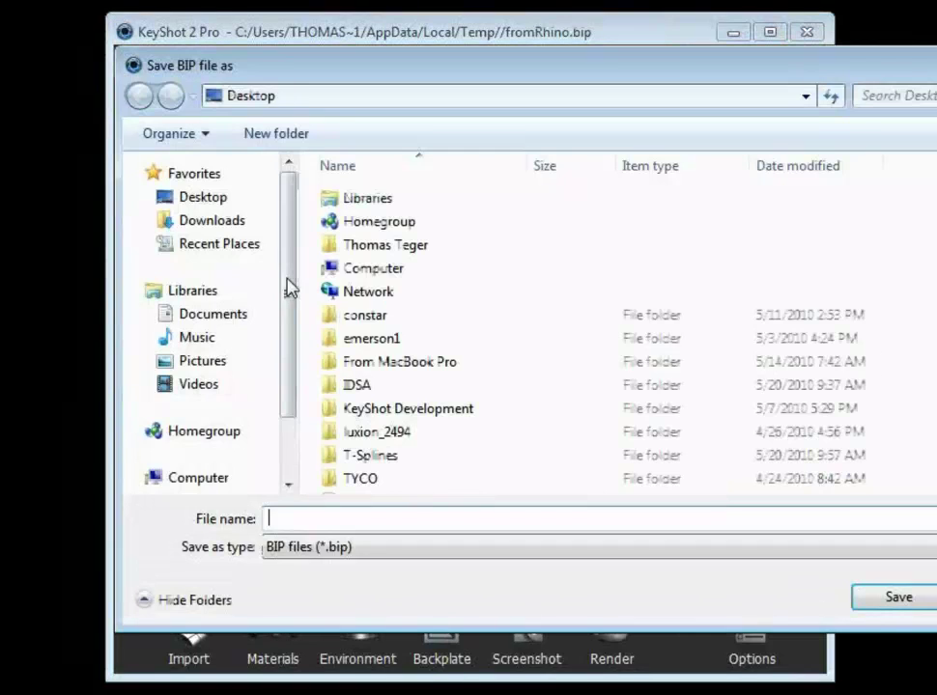
pyautogui.click(377, 464)
pyautogui.doubleClick(376, 463)
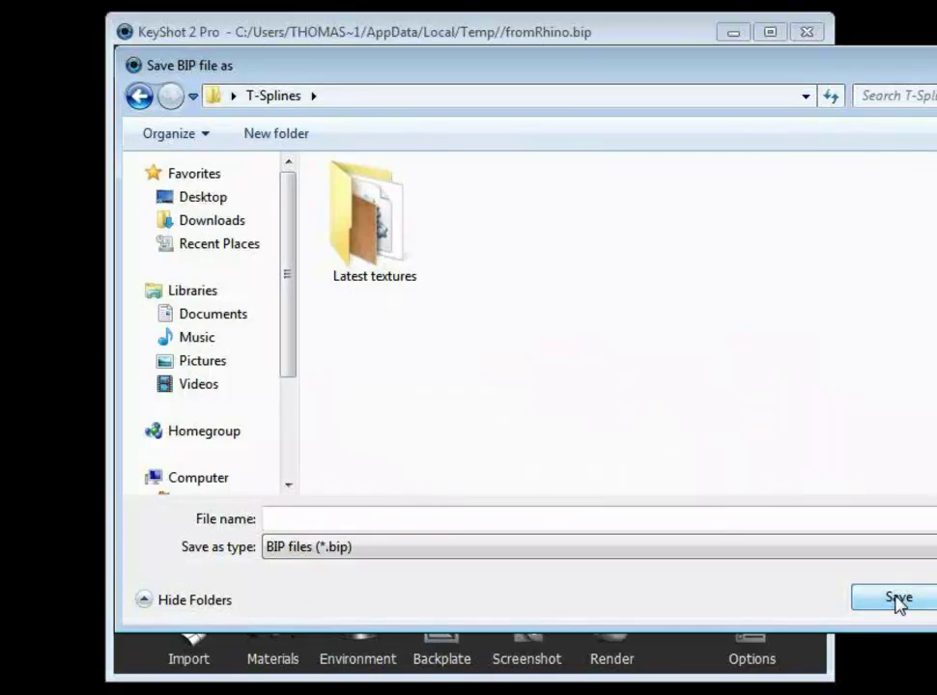
pyautogui.click(549, 518)
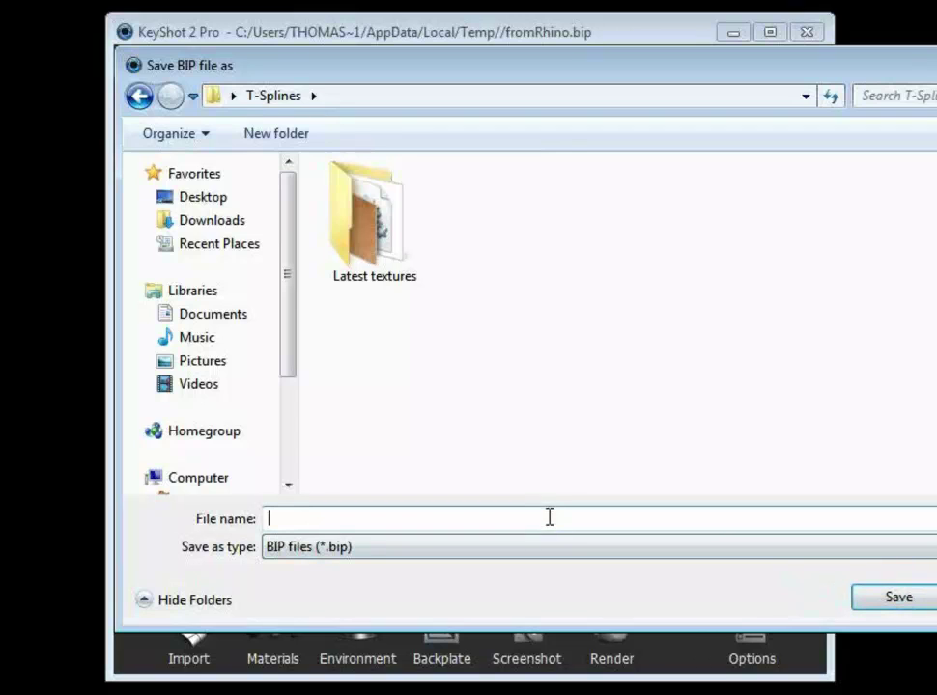
pyautogui.write('t-splines')
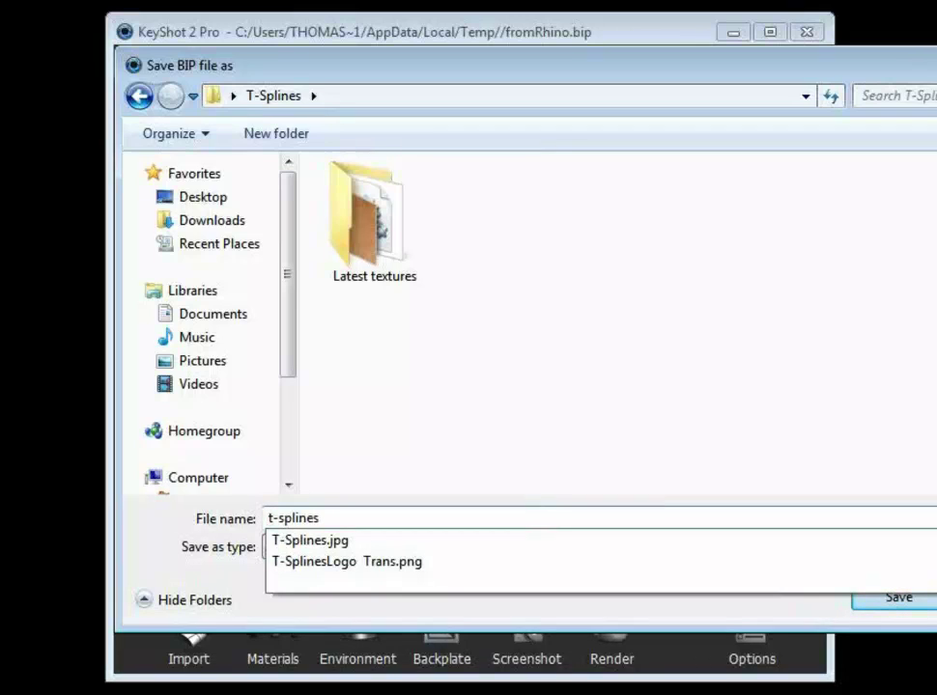
pyautogui.press('Return')
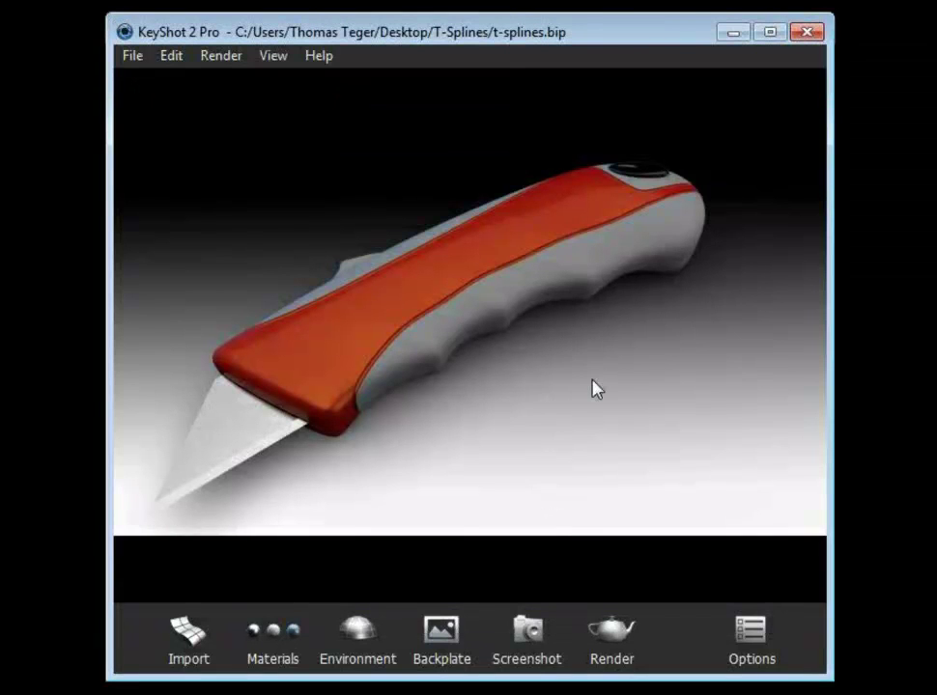
# Try to open the material editing options, and dismiss the stopped program's error dialog
pyautogui.click(278, 56)
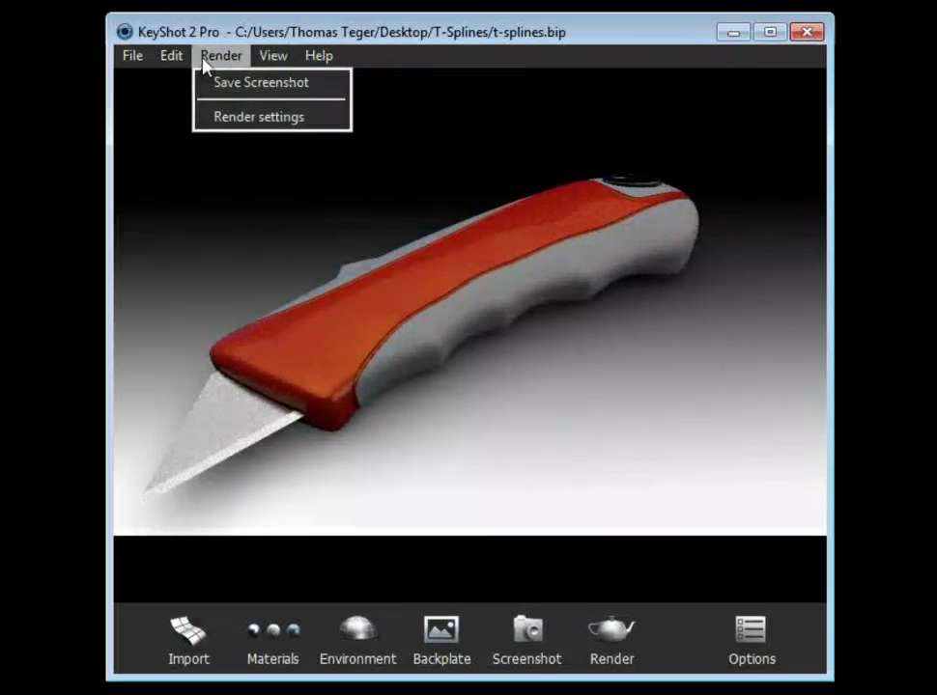
pyautogui.moveTo(172, 60)
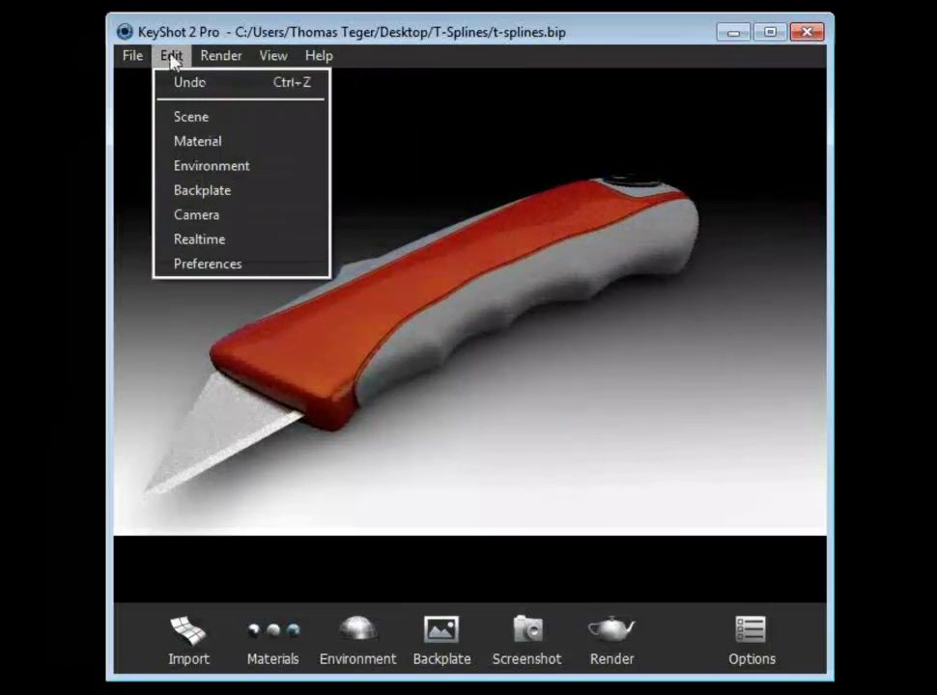
pyautogui.click(200, 143)
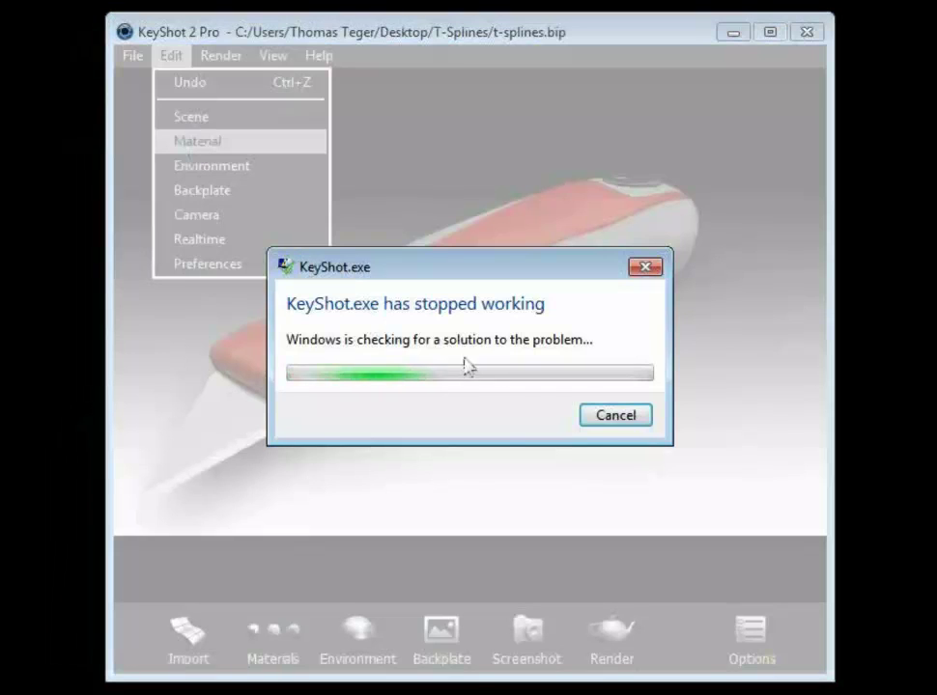
pyautogui.click(606, 417)
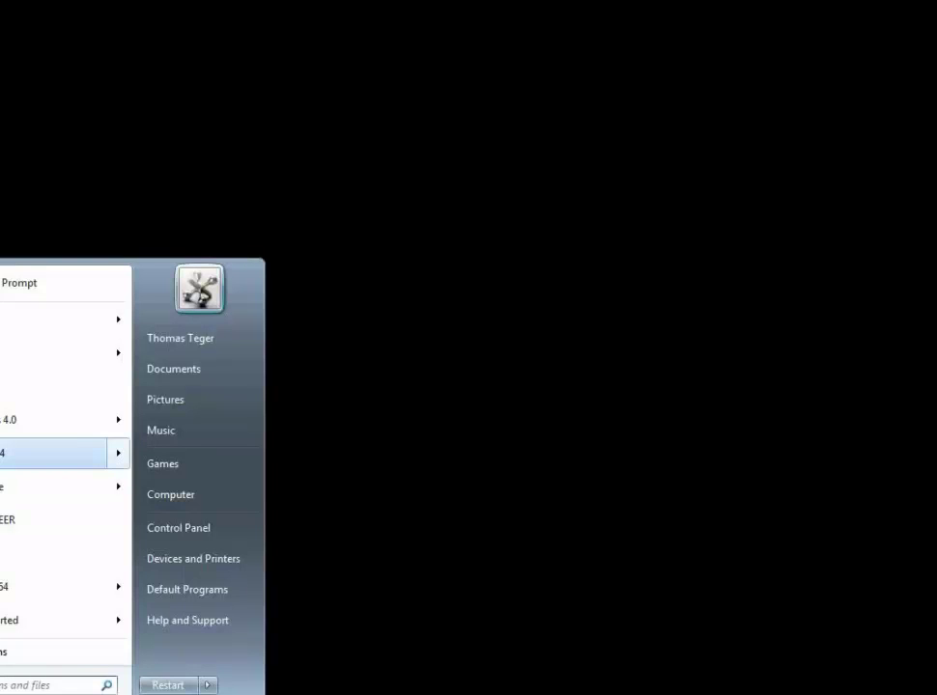
# Relaunch KeyShot and open the recent scene t-splines.bip
pyautogui.moveTo(58, 453)
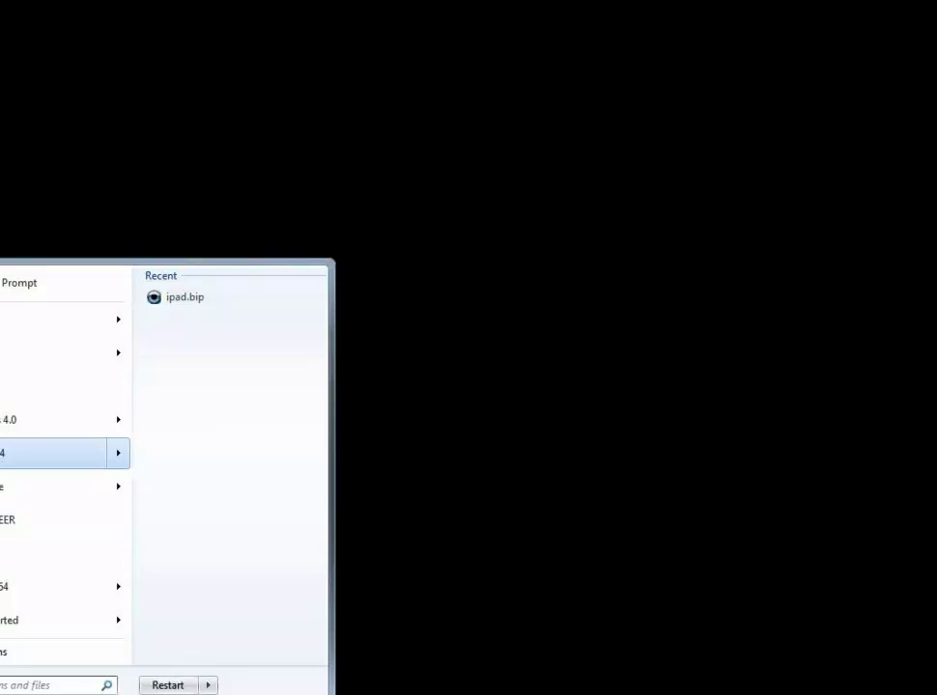
pyautogui.click(179, 297)
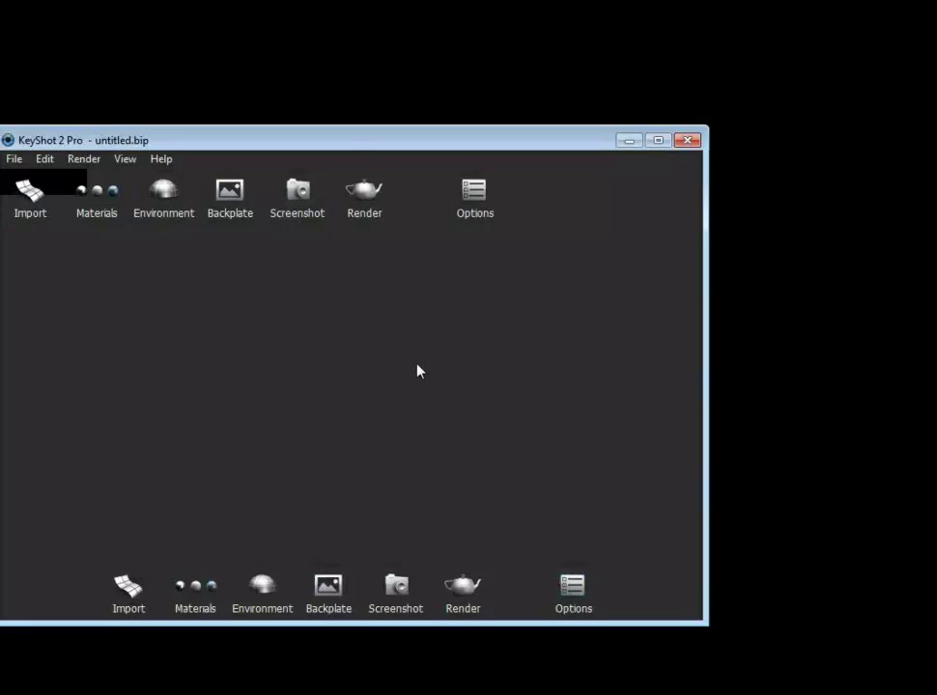
pyautogui.moveTo(368, 146); pyautogui.dragTo(478, 131)
pyautogui.click(134, 142)
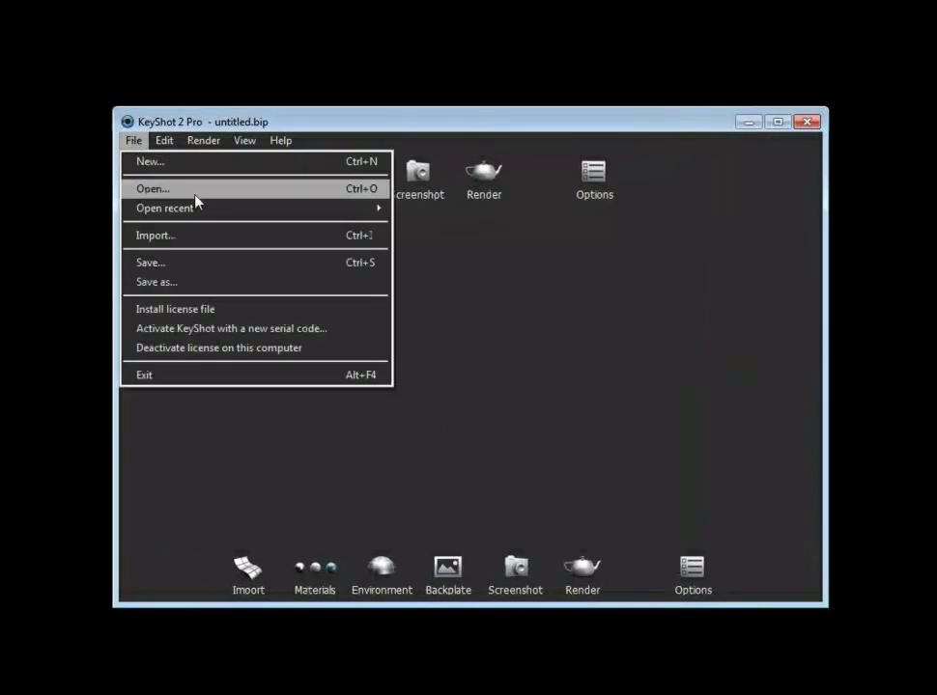
pyautogui.moveTo(199, 216)
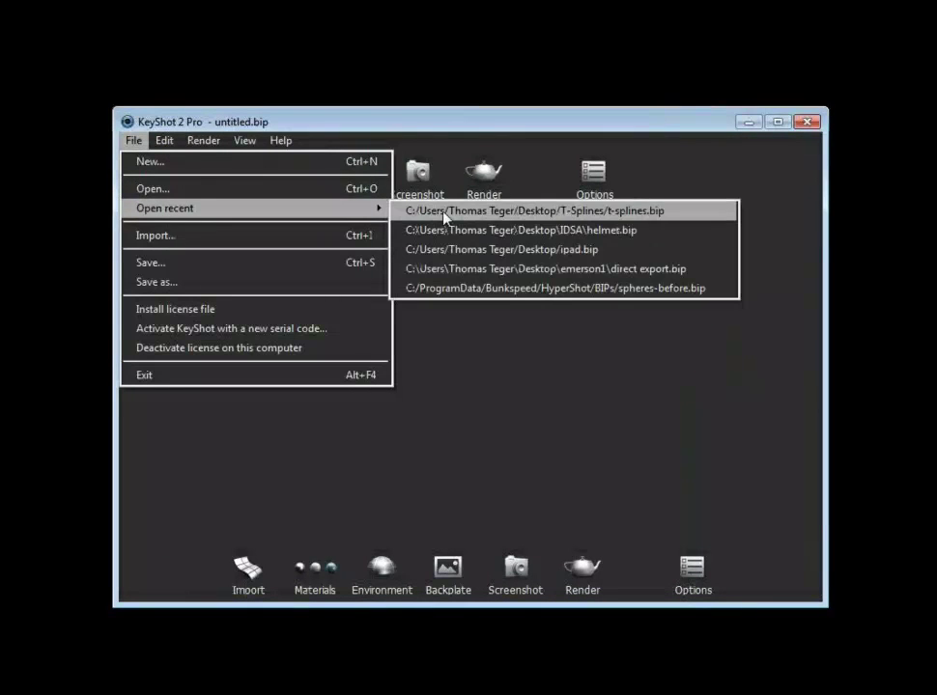
pyautogui.click(400, 210)
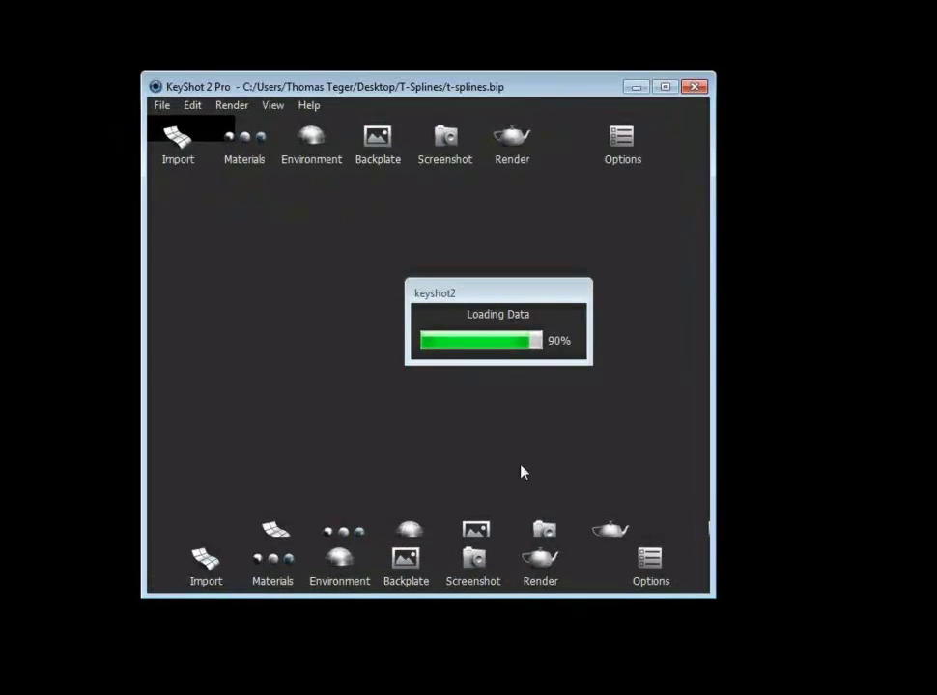
# Resize the KeyShot window during loading, and quit the program without saving changes
pyautogui.moveTo(706, 593); pyautogui.dragTo(726, 557)
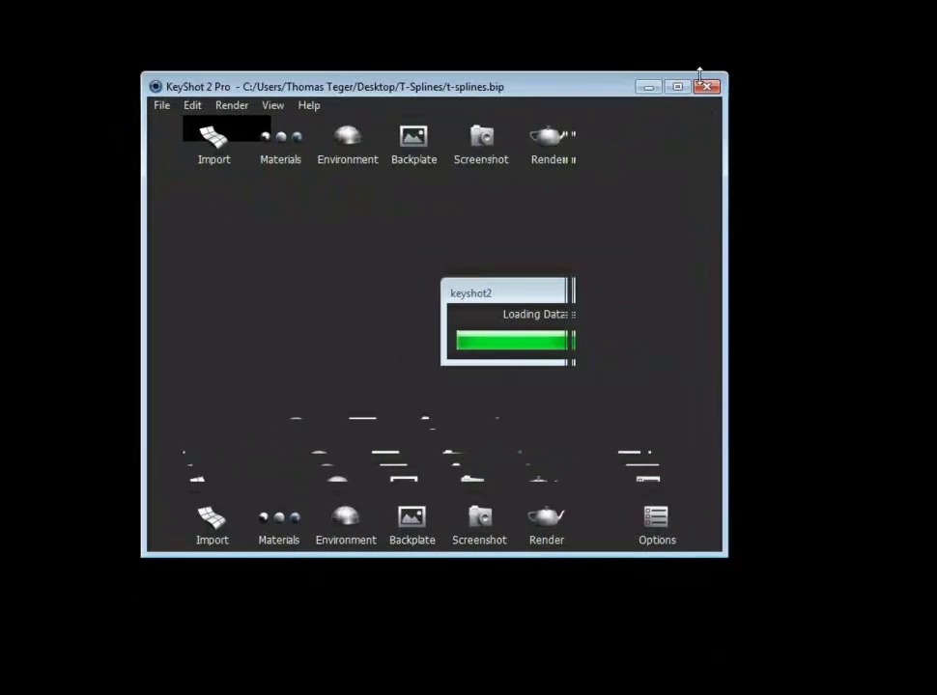
pyautogui.click(707, 87)
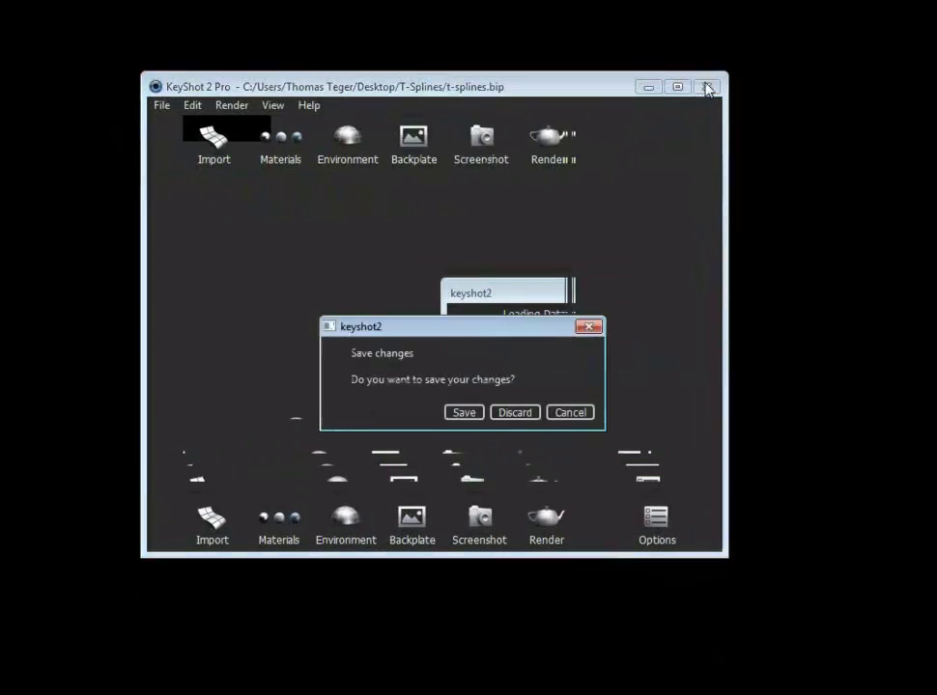
pyautogui.click(506, 416)
# Start KeyShot again and place its Options window beside the main window
pyautogui.press('super')
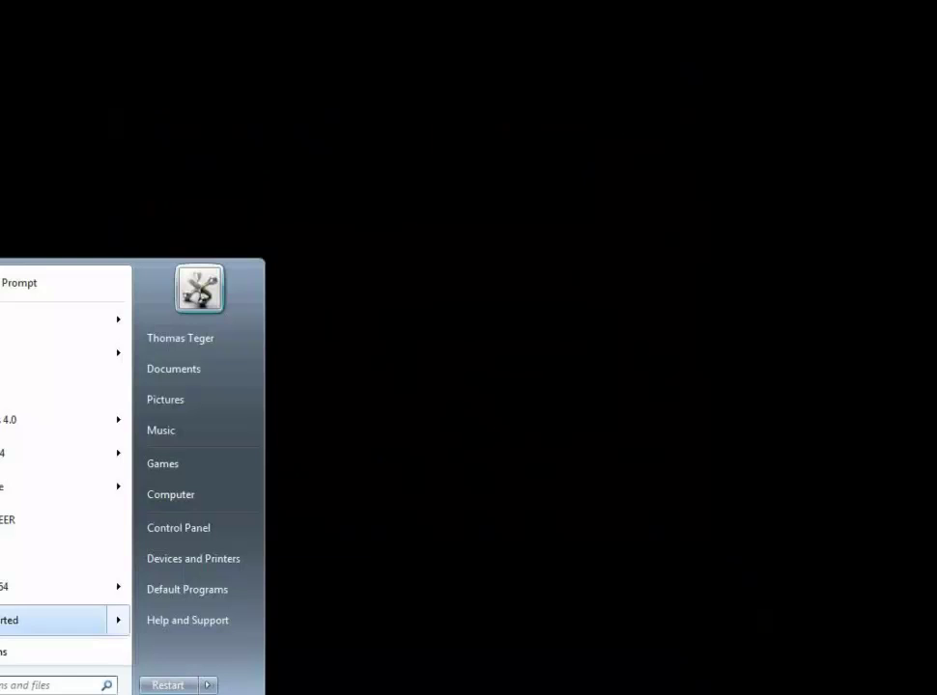
pyautogui.click(137, 484)
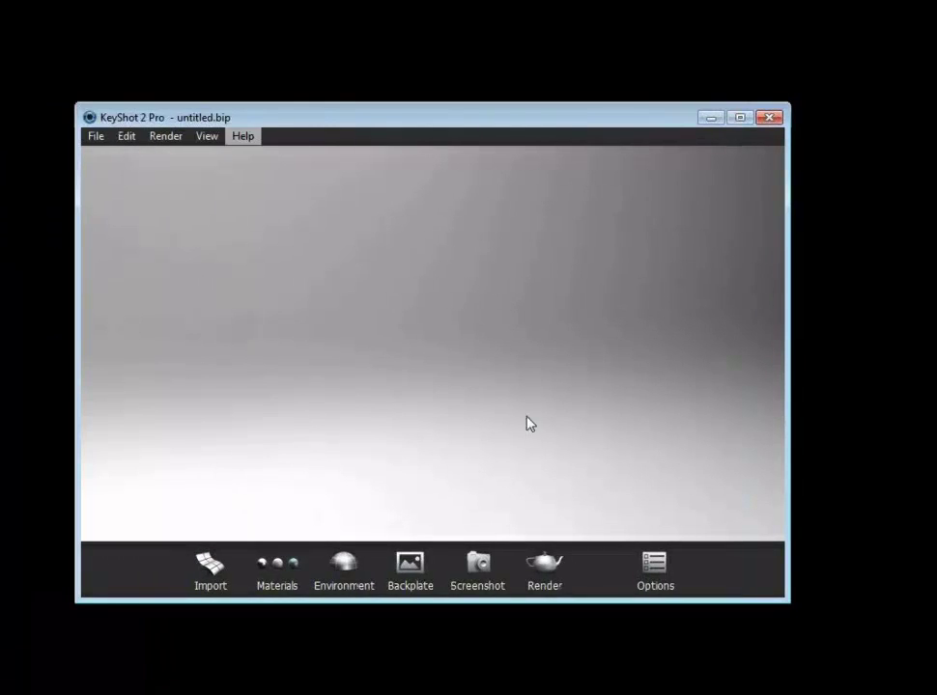
pyautogui.click(654, 570)
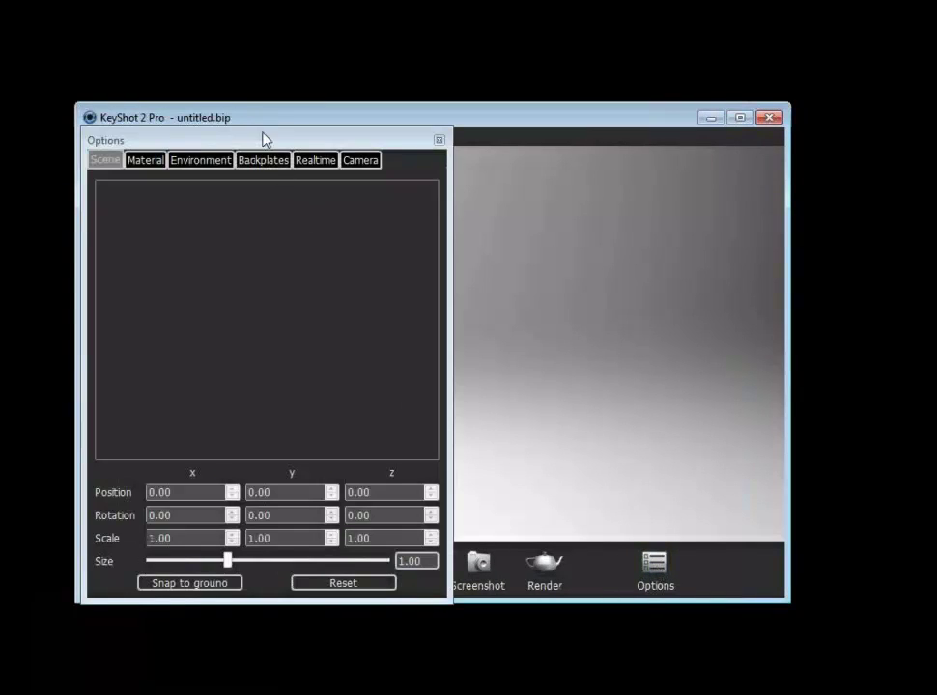
pyautogui.moveTo(254, 143); pyautogui.dragTo(814, 93)
pyautogui.moveTo(542, 124); pyautogui.dragTo(409, 129)
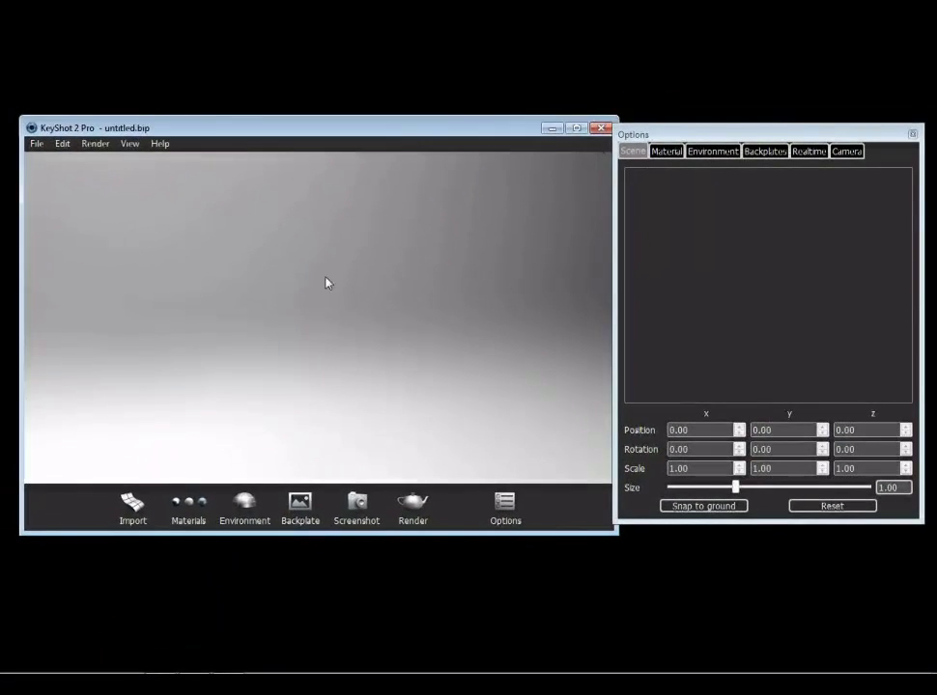
# Try to reopen the recent scene t-splines.bip, and dismiss the stopped program's error dialog
pyautogui.click(38, 144)
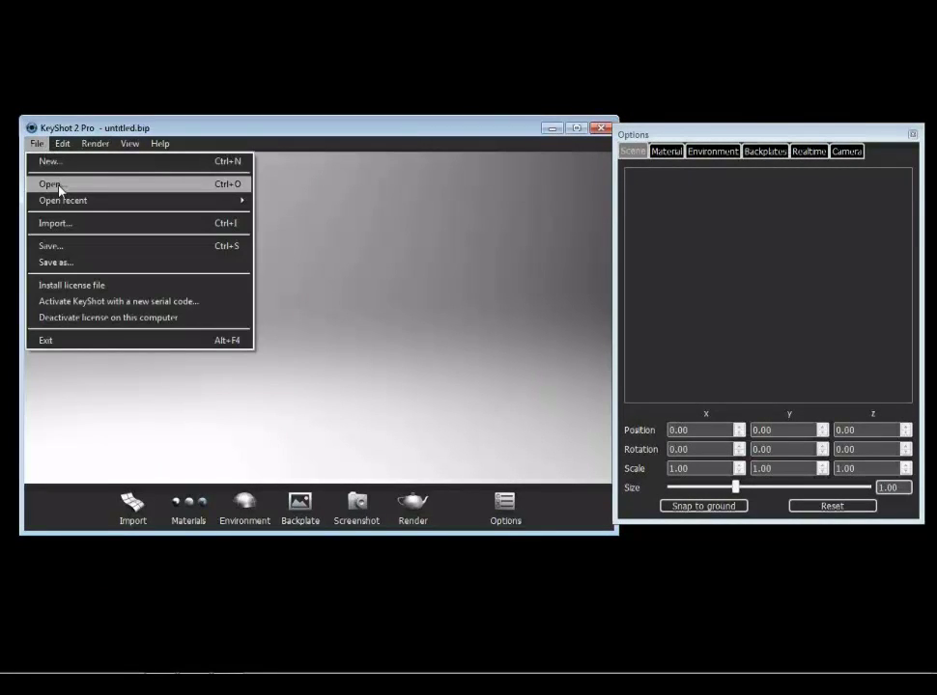
pyautogui.moveTo(60, 201)
pyautogui.click(272, 203)
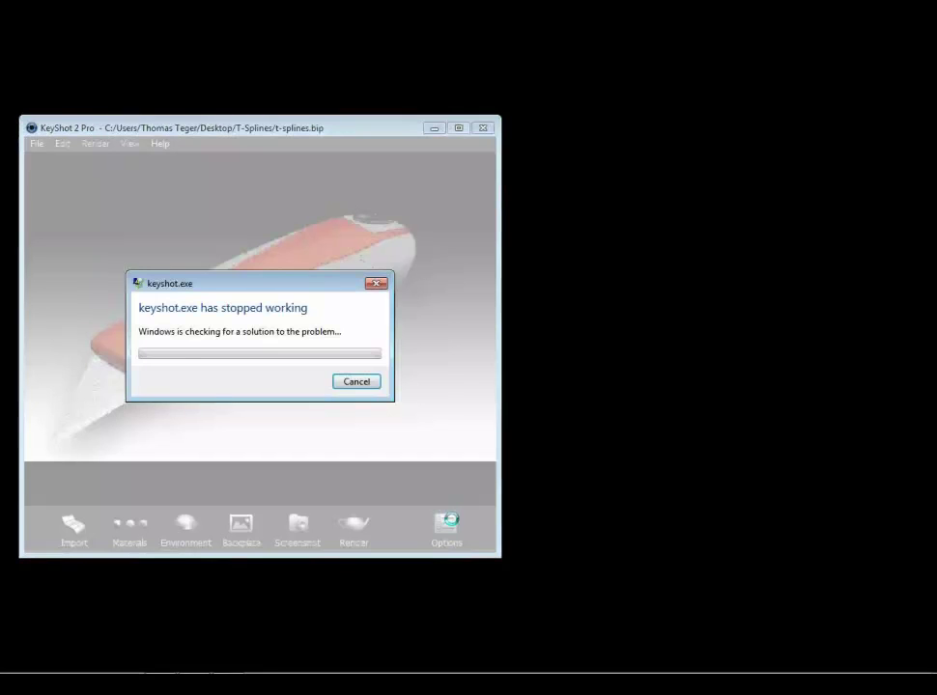
pyautogui.click(363, 383)
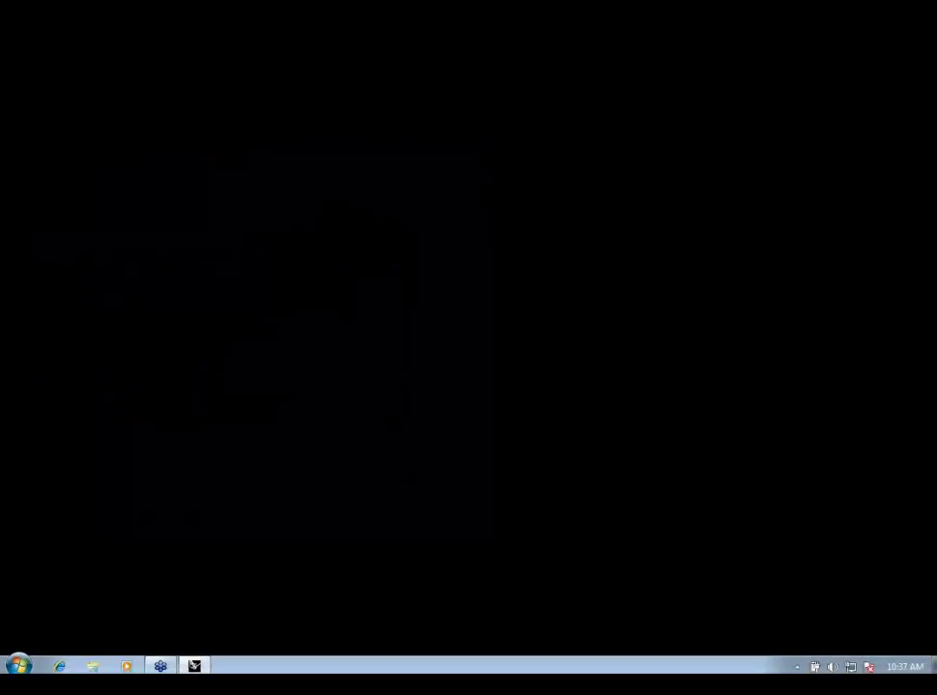
# Show the hidden icons on the Windows desktop
pyautogui.click(18, 664)
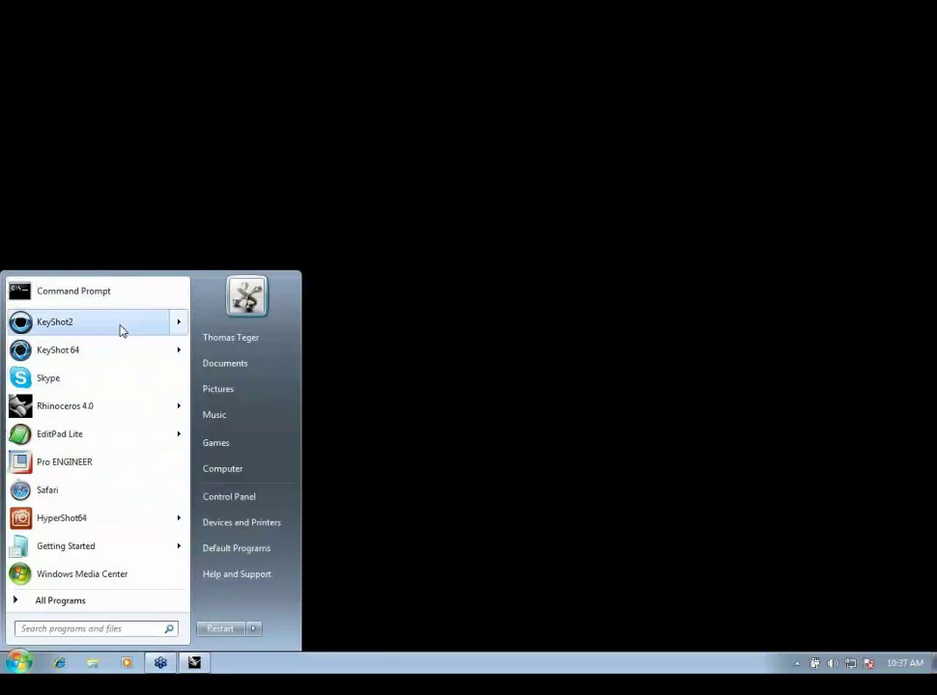
pyautogui.click(573, 385)
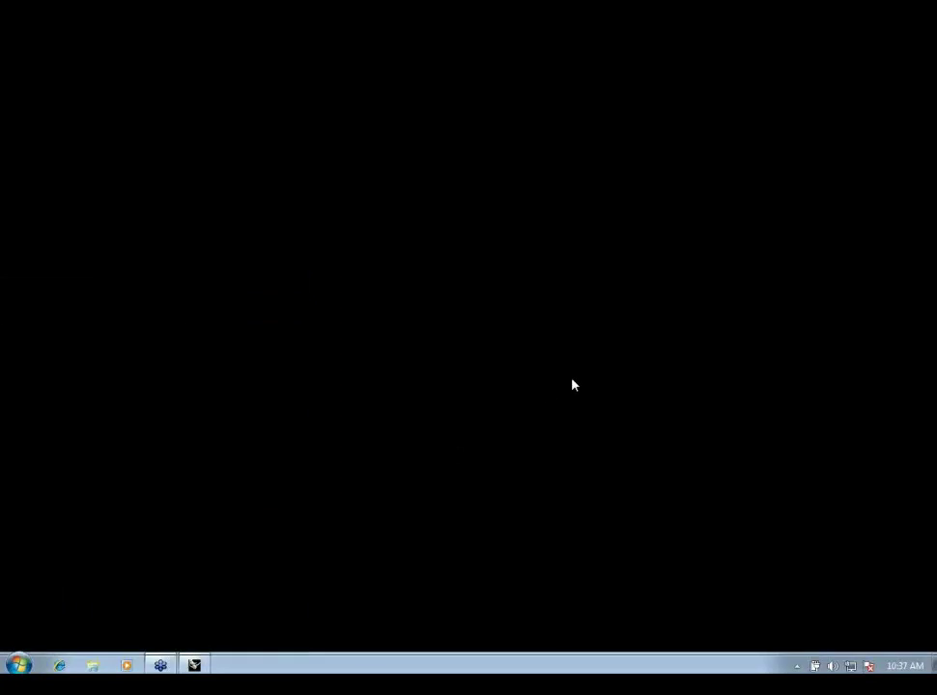
pyautogui.rightClick(573, 384)
pyautogui.moveTo(631, 392)
pyautogui.click(778, 481)
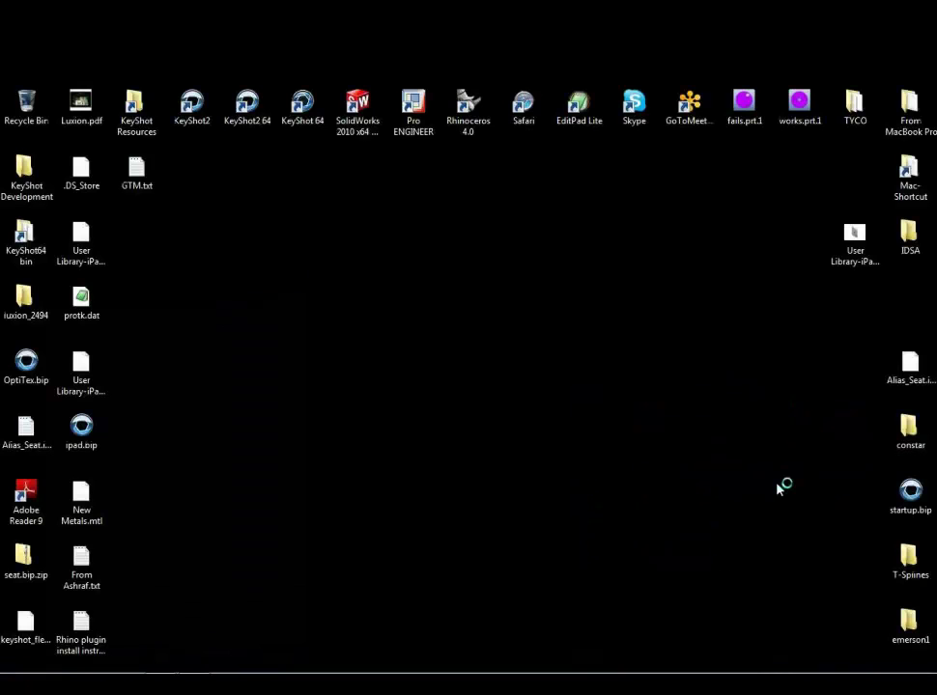
# Start the 64-bit KeyShot 2 program and move its window towards the middle of the desktop
pyautogui.click(247, 106)
pyautogui.doubleClick(247, 107)
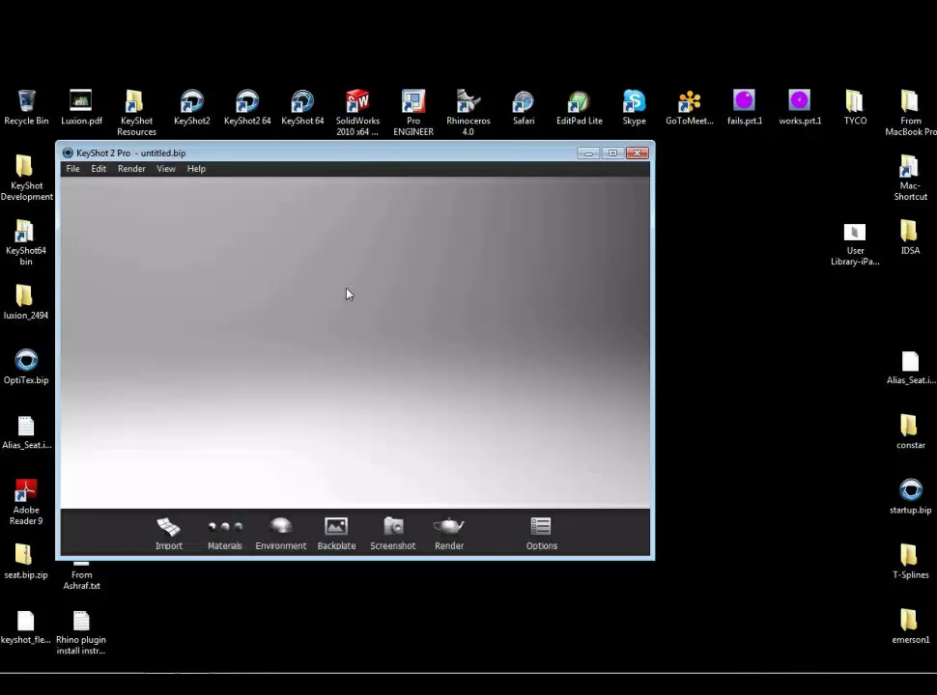
pyautogui.moveTo(362, 154); pyautogui.dragTo(530, 182)
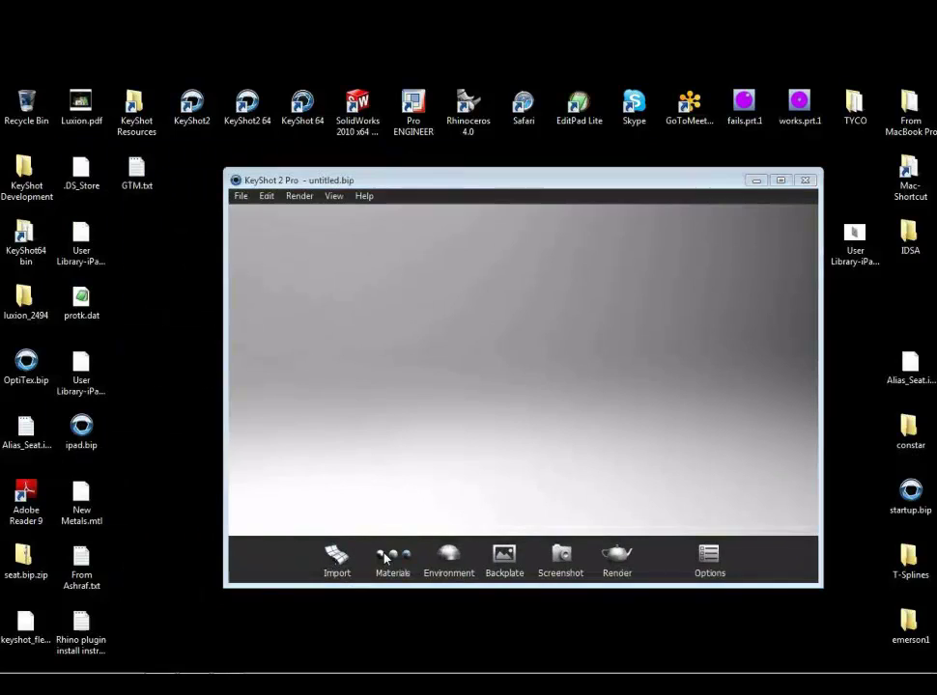
# Import knife.3dm from the desktop's T-Splines folder with all import options left off
pyautogui.click(336, 558)
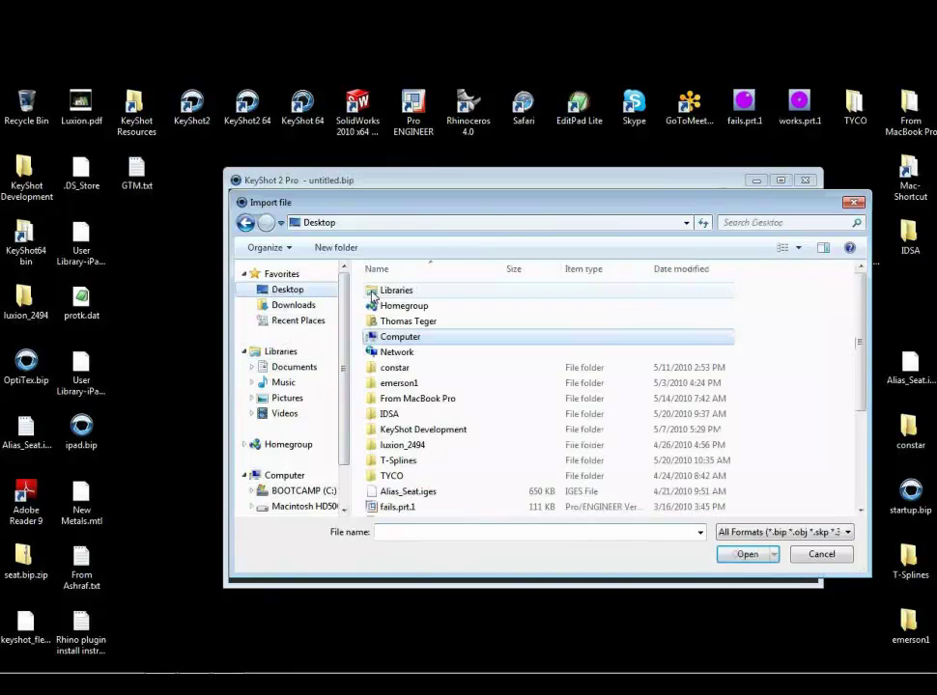
pyautogui.doubleClick(396, 460)
pyautogui.click(502, 318)
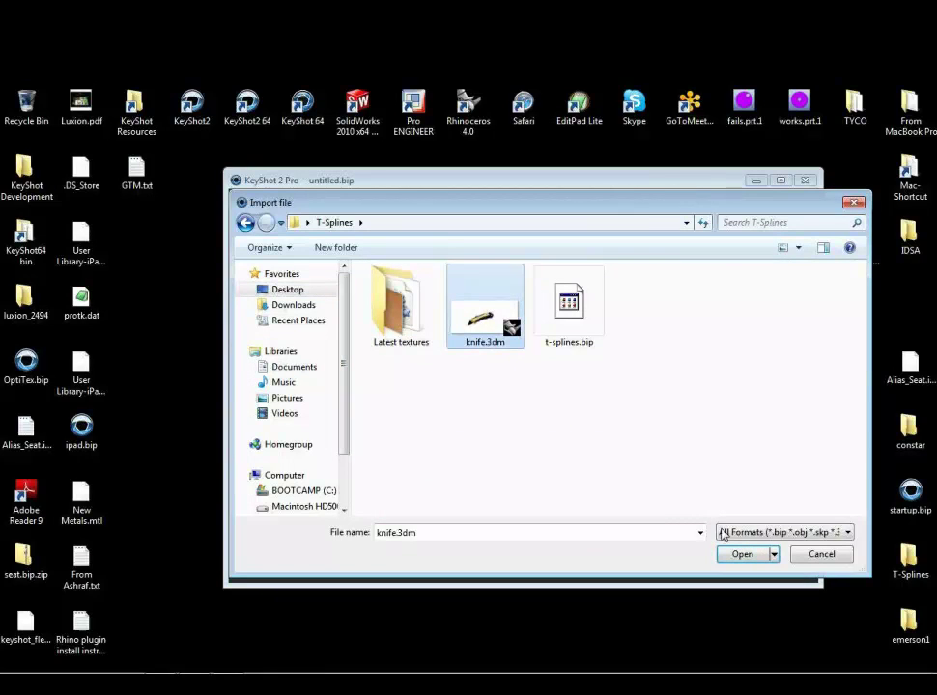
pyautogui.click(744, 556)
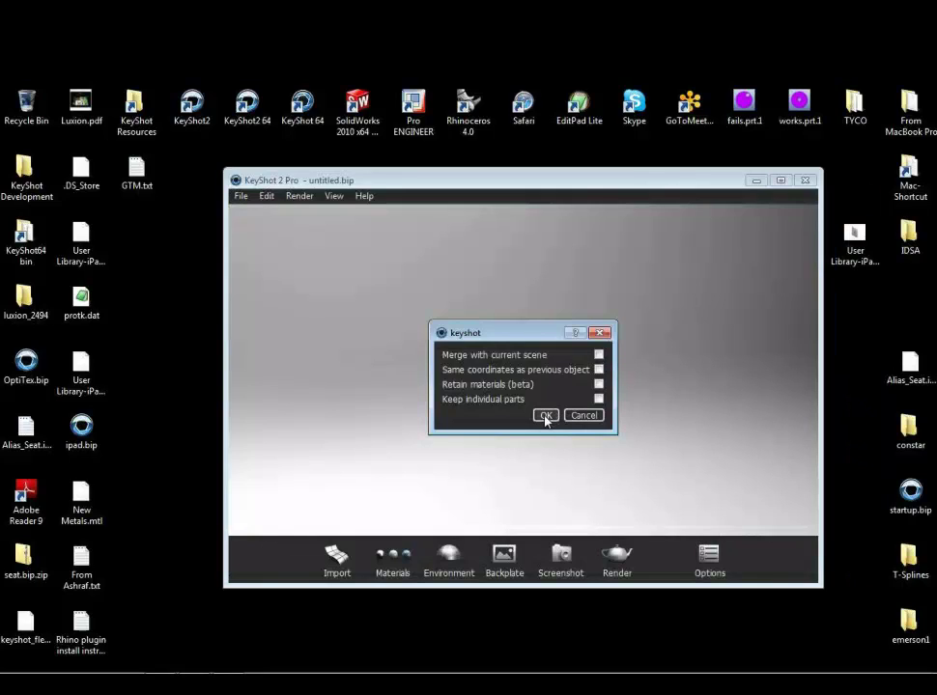
pyautogui.click(546, 416)
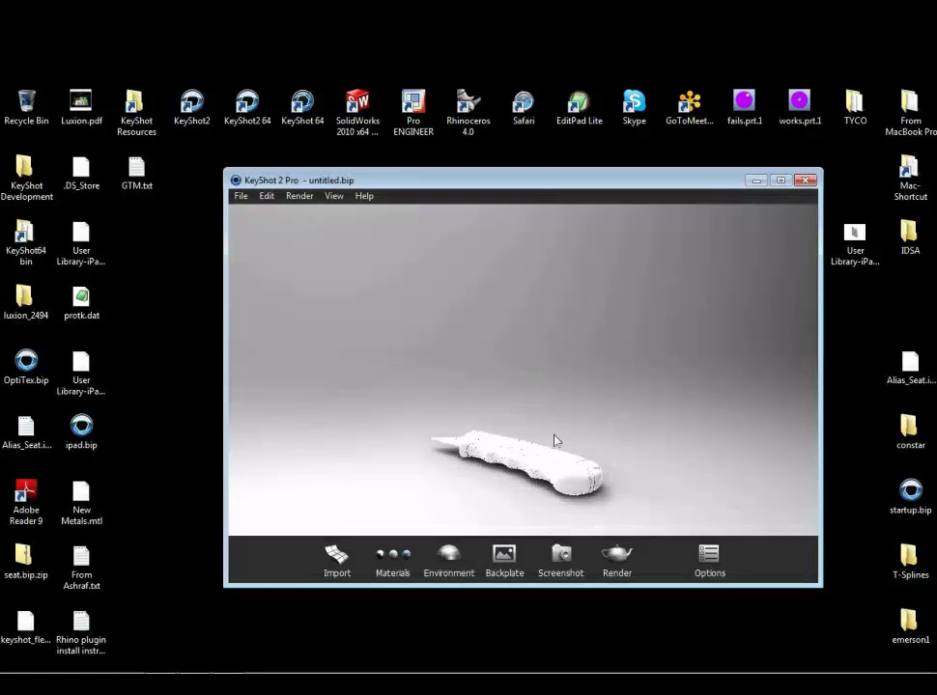
pyautogui.moveTo(548, 440); pyautogui.dragTo(540, 472)
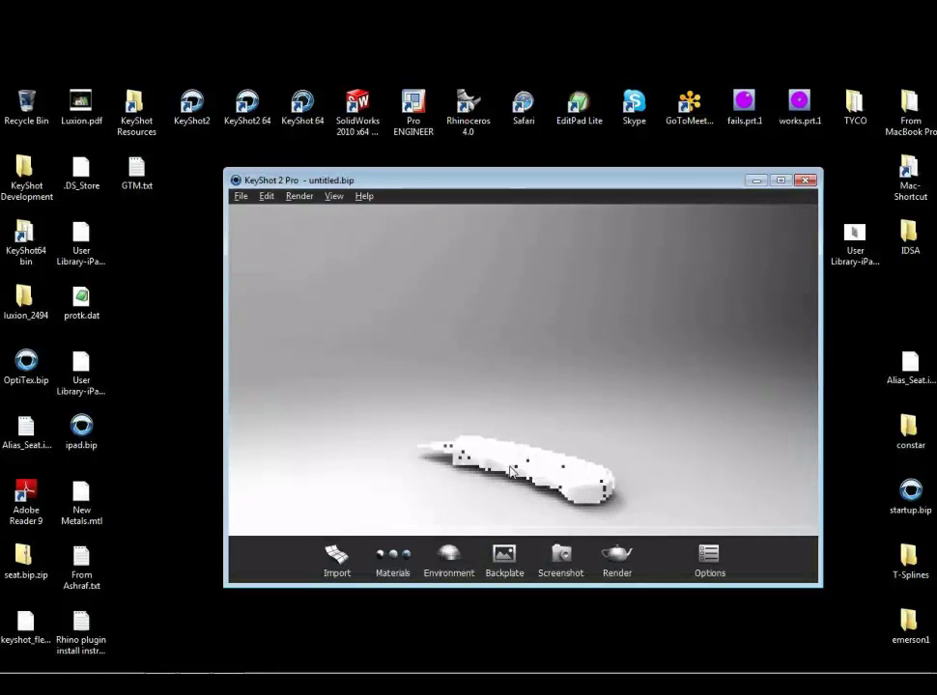
pyautogui.moveTo(535, 356); pyautogui.dragTo(537, 421)
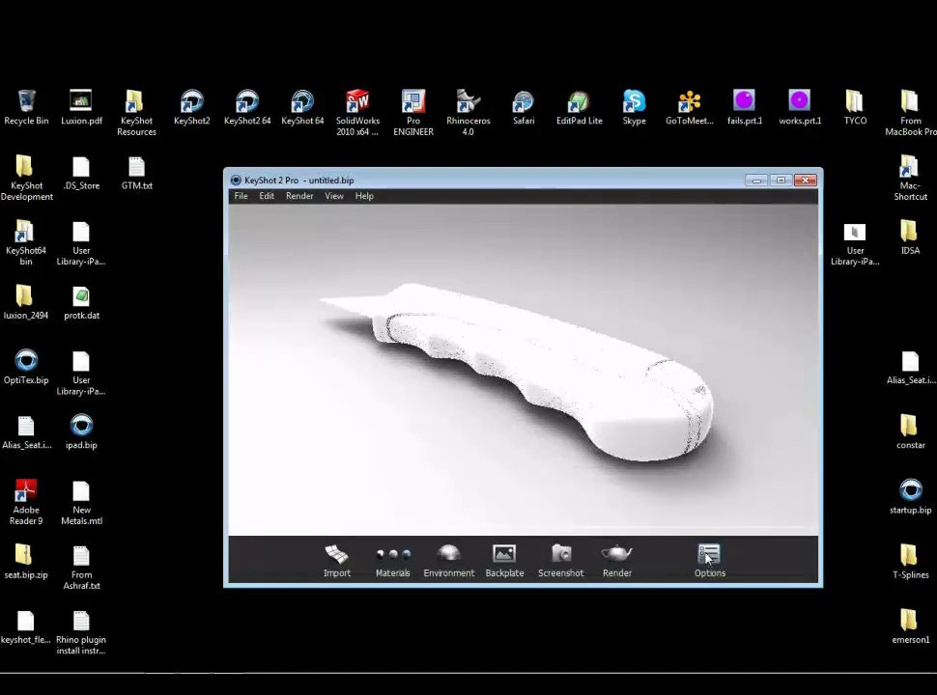
# Show the scene options beside the model and apply RedYellow Paint from the Paints group to the knife's upper body
pyautogui.press('o')
pyautogui.moveTo(555, 184); pyautogui.dragTo(425, 130)
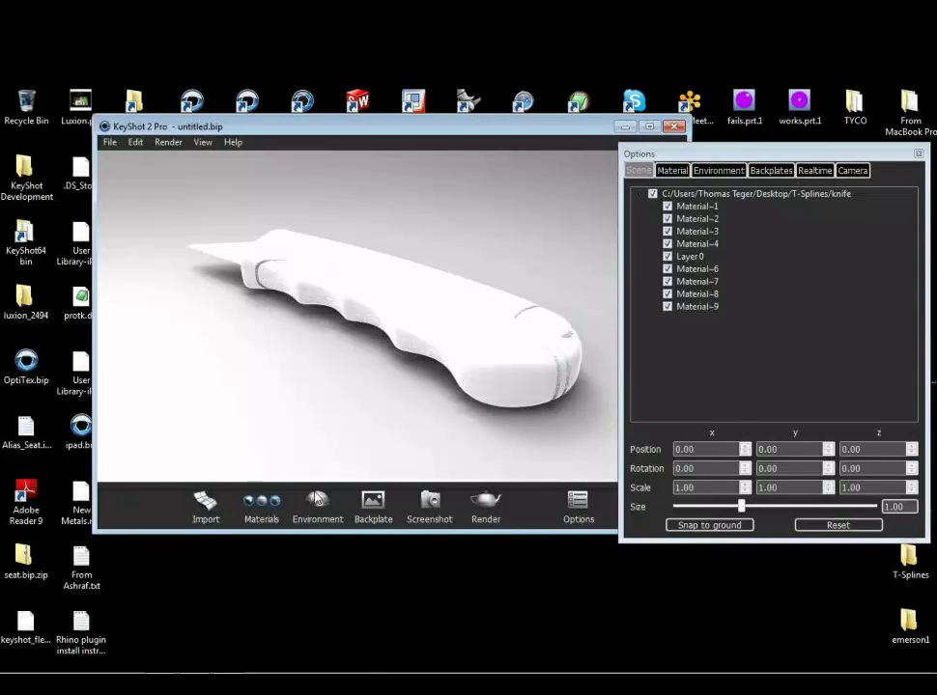
pyautogui.press('m')
pyautogui.click(125, 191)
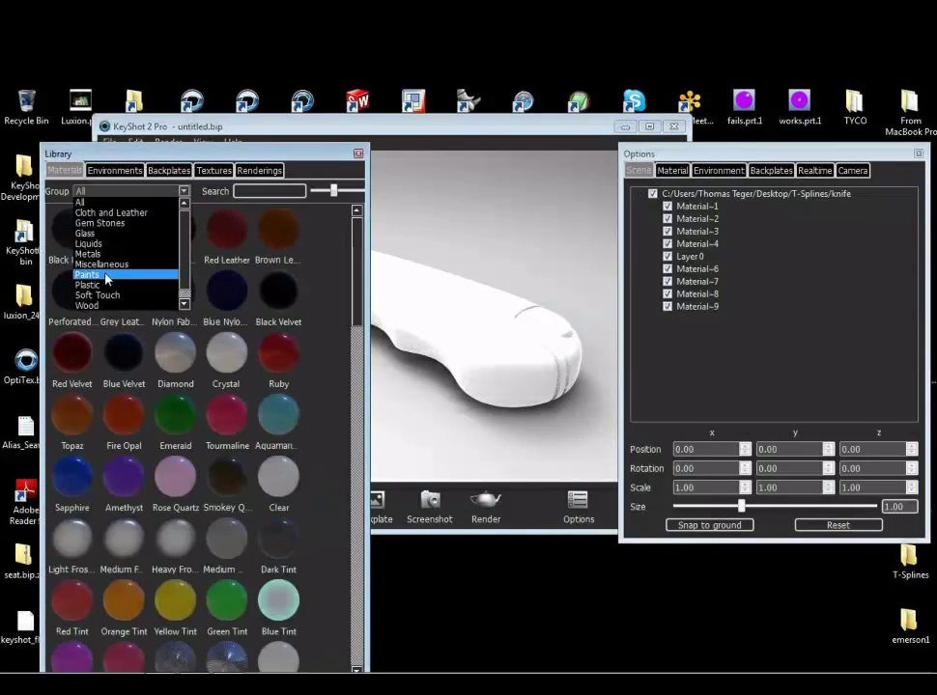
pyautogui.click(106, 275)
pyautogui.moveTo(279, 488)
pyautogui.mouseDown()
pyautogui.moveTo(492, 331)
pyautogui.moveTo(504, 378)
pyautogui.moveTo(493, 316)
pyautogui.mouseUp()
# Apply Soft Touch Gray from the Soft Touch group to the finger grip and the adjoining rear part of the handle
pyautogui.click(126, 191)
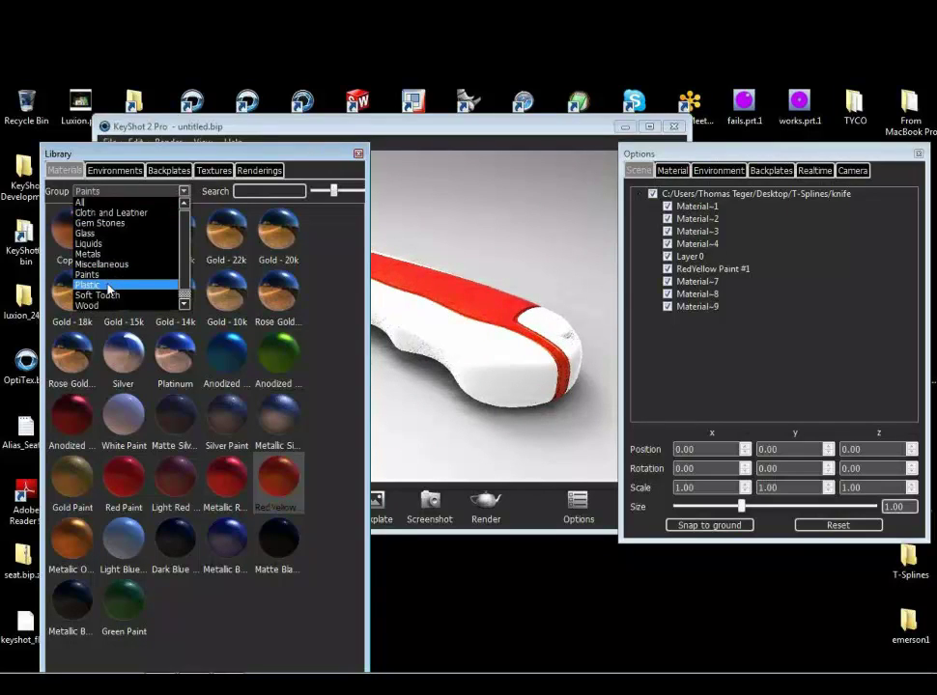
pyautogui.click(97, 294)
pyautogui.moveTo(118, 232); pyautogui.dragTo(474, 349)
pyautogui.moveTo(129, 233); pyautogui.dragTo(536, 324)
pyautogui.moveTo(276, 229); pyautogui.dragTo(177, 278)
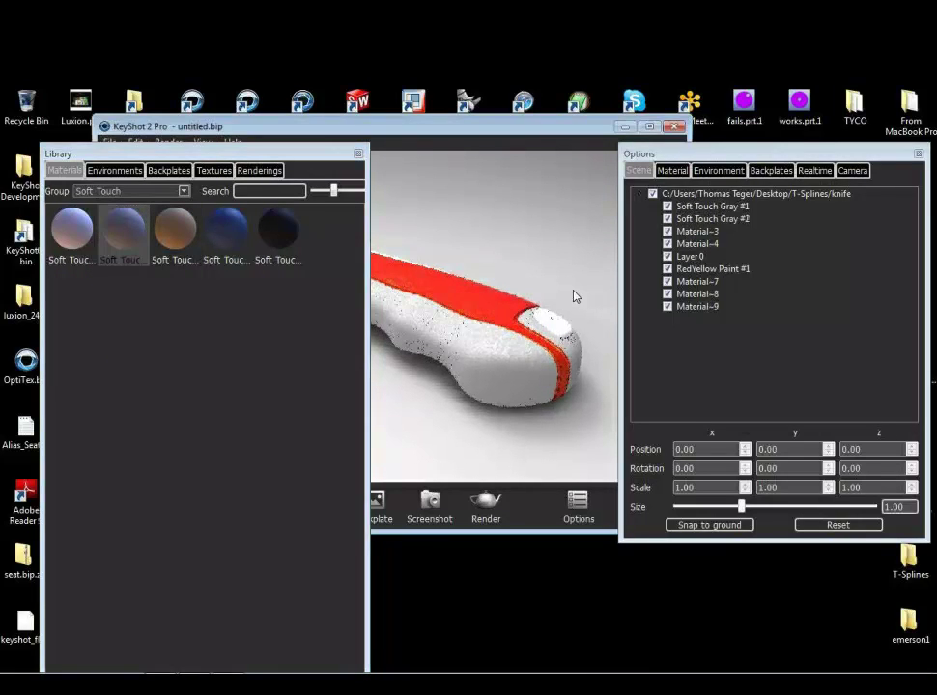
# Apply Soft Touch Gray to the side panel and the slider on the knife's other side
pyautogui.moveTo(575, 297); pyautogui.dragTo(608, 213)
pyautogui.moveTo(648, 153); pyautogui.dragTo(701, 247)
pyautogui.moveTo(570, 134); pyautogui.dragTo(781, 125)
pyautogui.moveTo(618, 252); pyautogui.dragTo(391, 266)
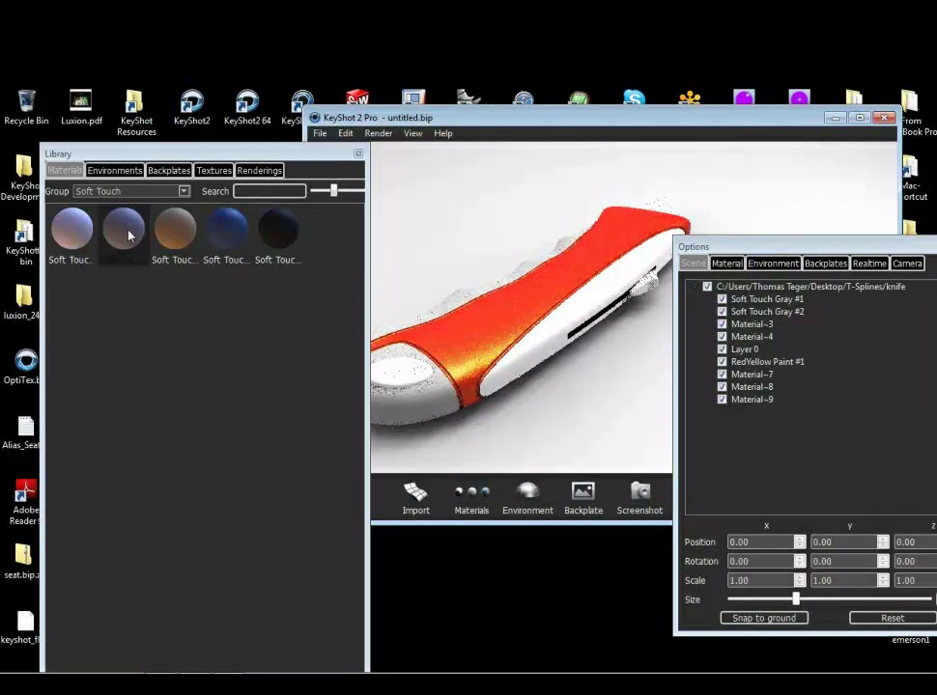
pyautogui.moveTo(128, 235); pyautogui.dragTo(654, 290)
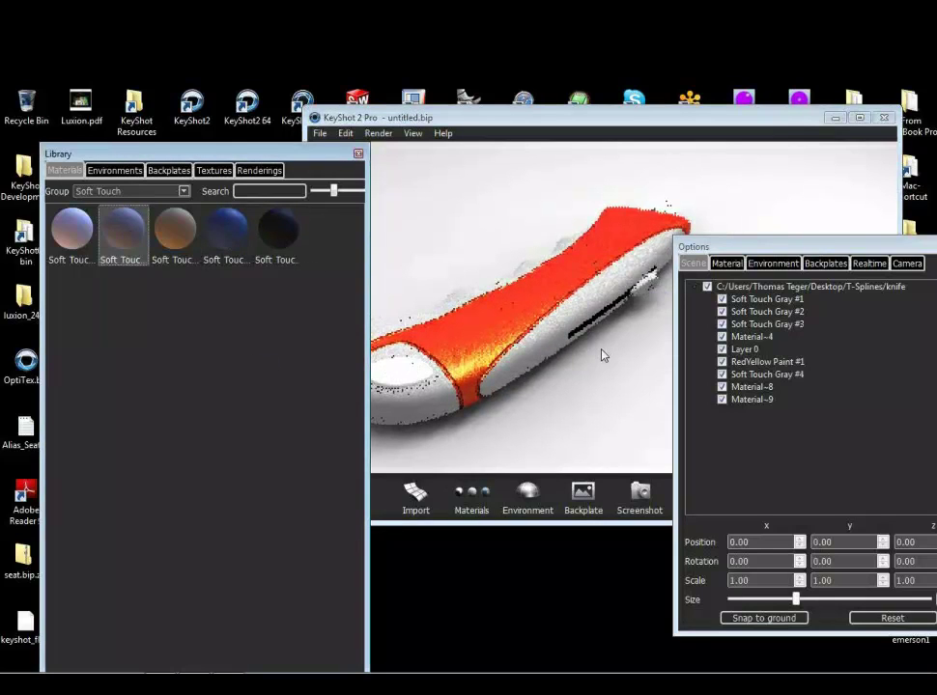
# Apply Steel Vertical from the Metals group to the blade and its cutting edge
pyautogui.moveTo(601, 355); pyautogui.dragTo(422, 351)
pyautogui.click(109, 191)
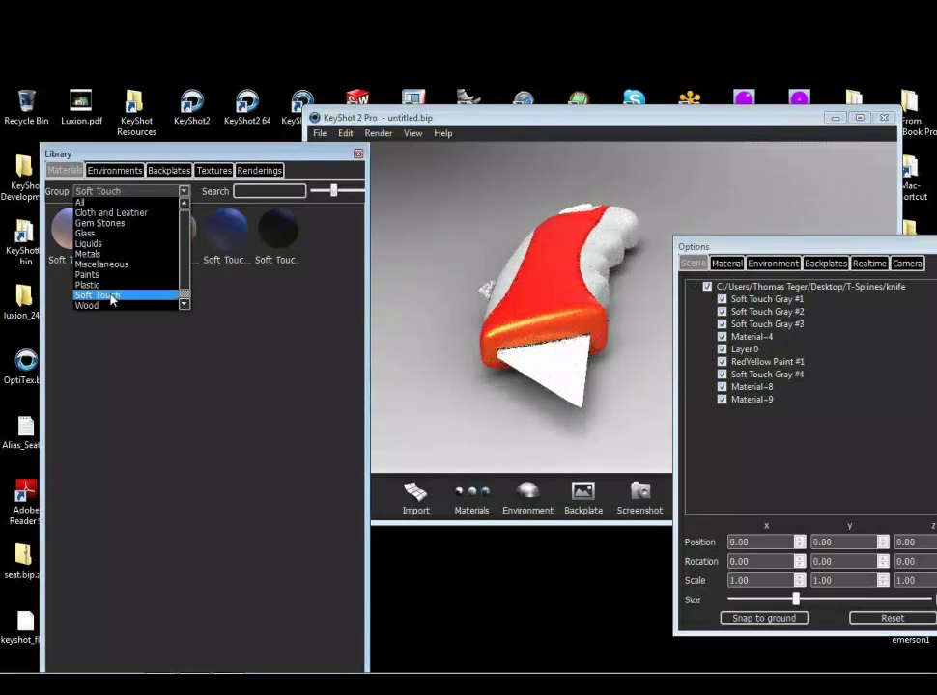
pyautogui.click(89, 254)
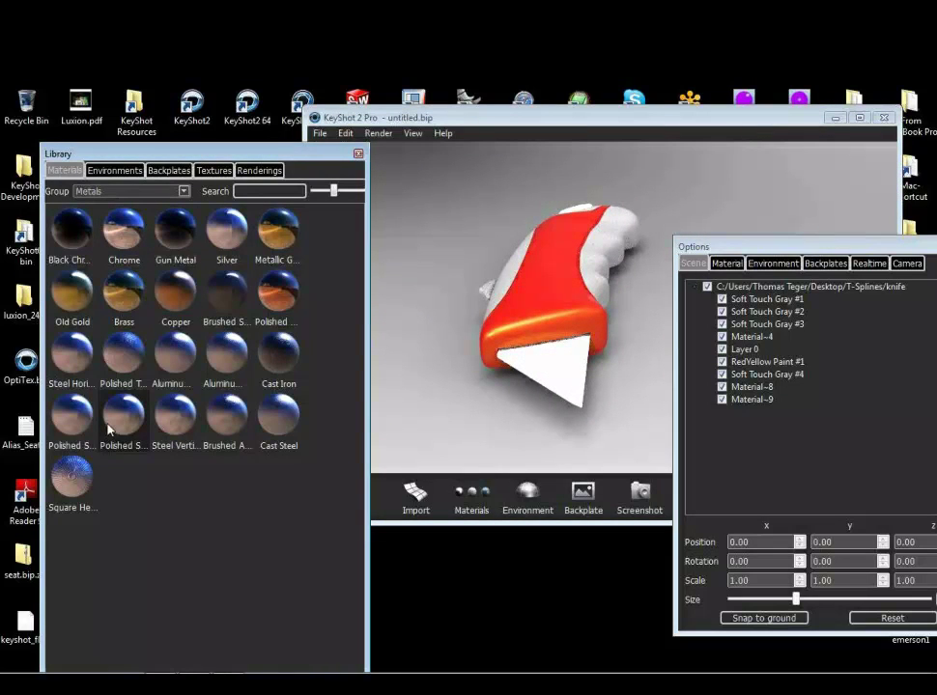
pyautogui.moveTo(178, 440); pyautogui.dragTo(548, 375)
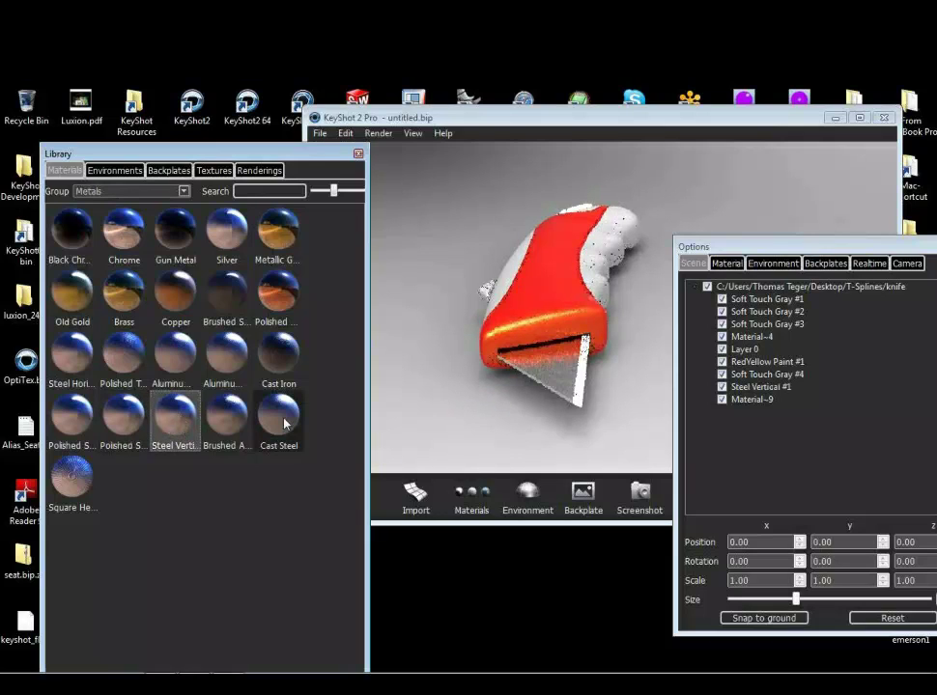
pyautogui.moveTo(286, 422); pyautogui.dragTo(582, 396)
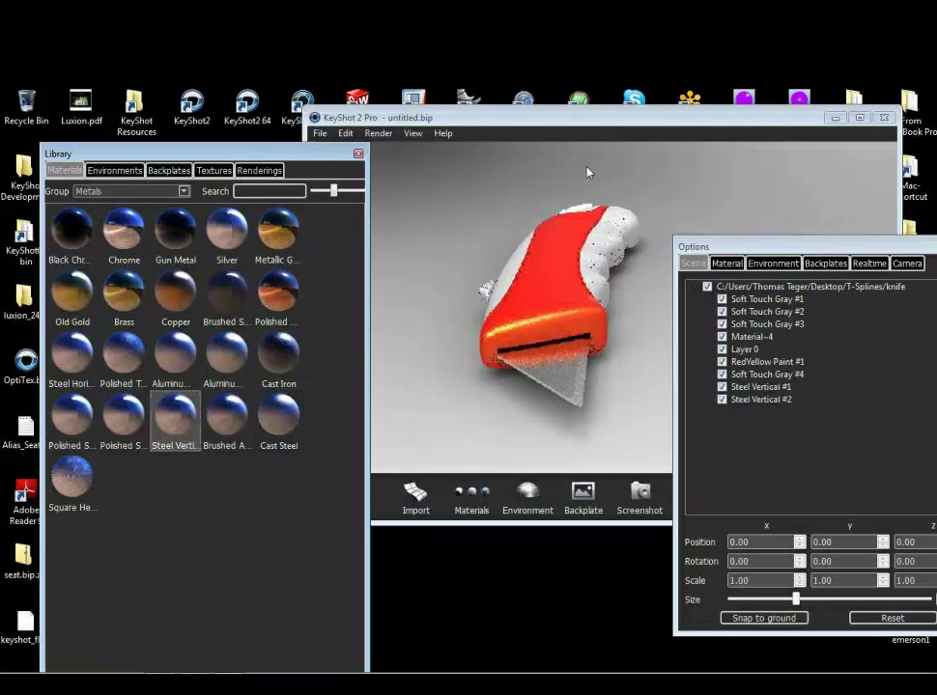
# Light the scene with the Blue Studio.hdz environment and place the Options window beside the main window
pyautogui.click(114, 170)
pyautogui.scroll(-5, 112, 432)
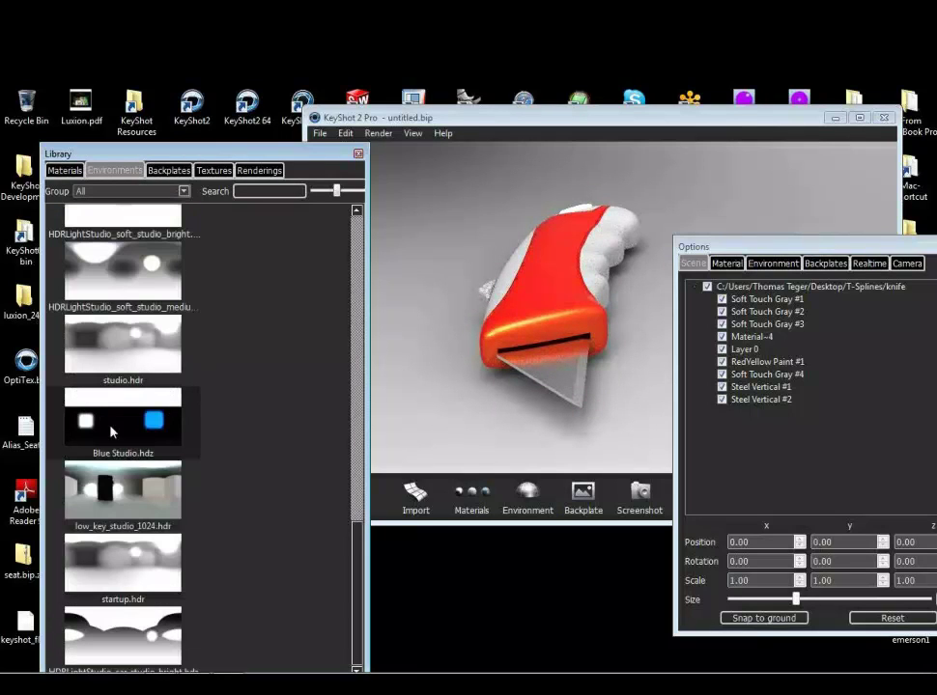
pyautogui.moveTo(114, 433); pyautogui.dragTo(311, 143)
pyautogui.click(355, 158)
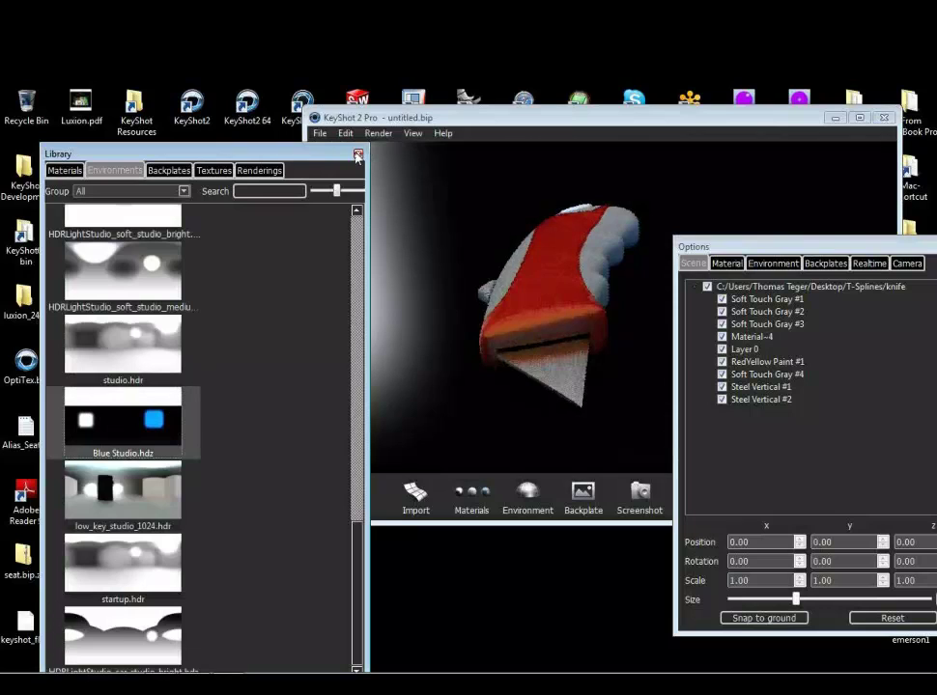
pyautogui.press('m')
pyautogui.moveTo(569, 122); pyautogui.dragTo(299, 122)
pyautogui.moveTo(748, 246); pyautogui.dragTo(654, 121)
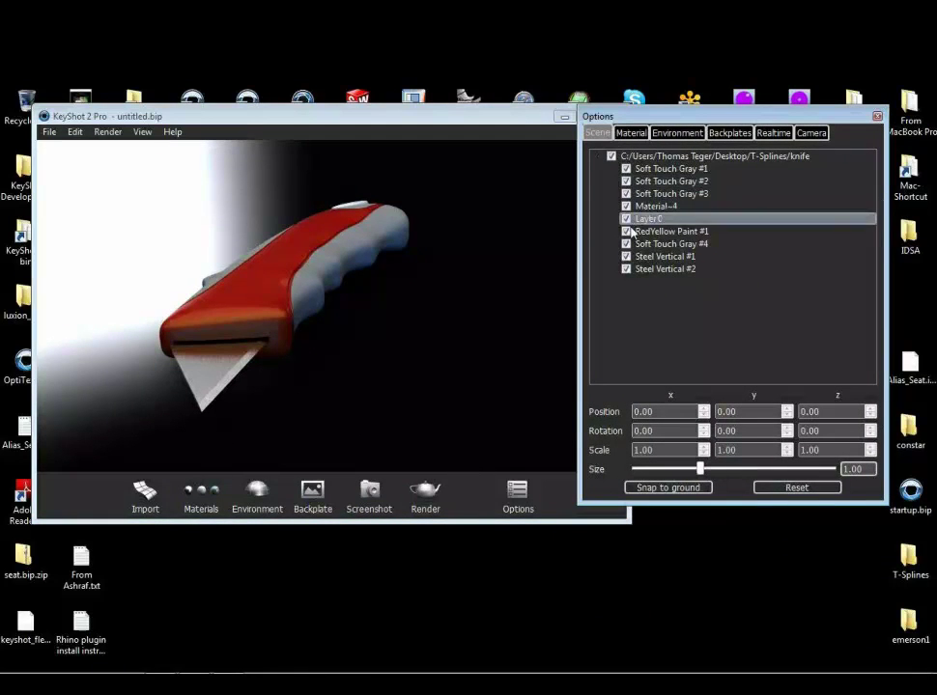
# Hide the Soft Touch Gray #1 part and show it again, and do the same for the whole knife model
pyautogui.click(626, 168)
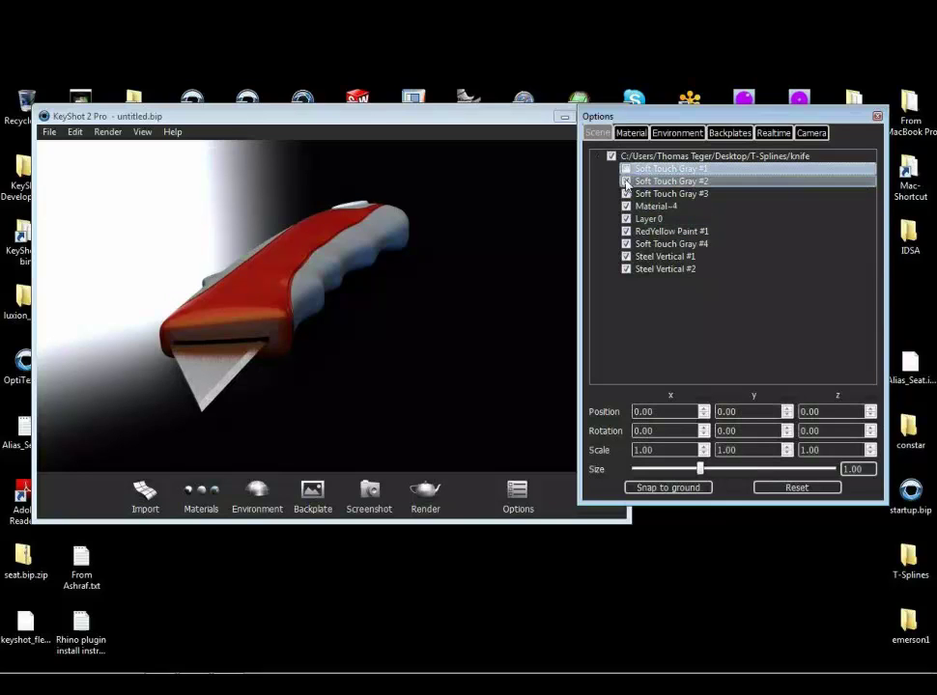
pyautogui.moveTo(483, 270); pyautogui.dragTo(382, 255)
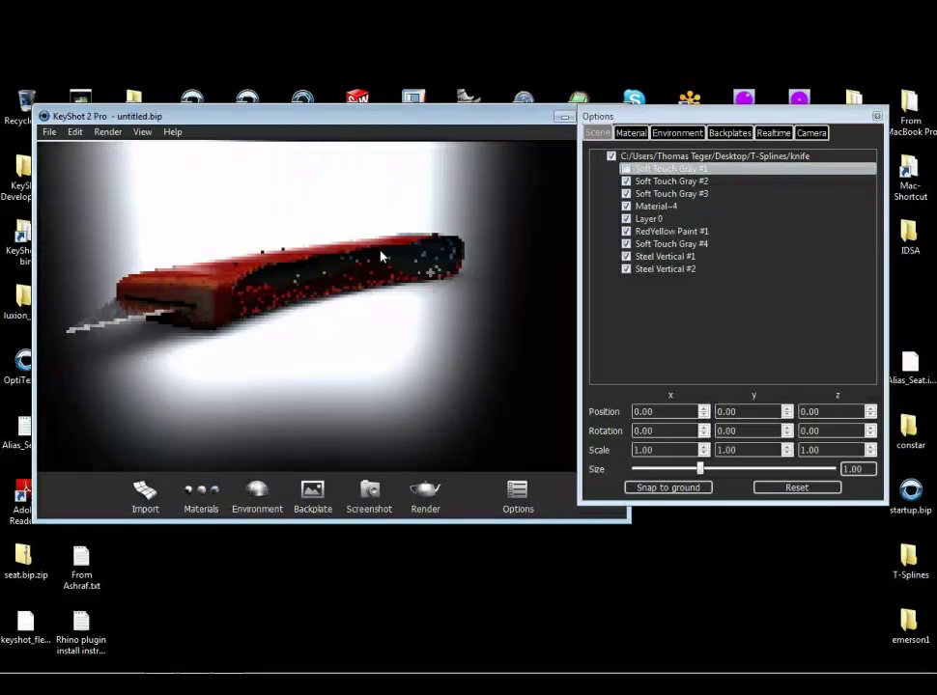
pyautogui.click(626, 168)
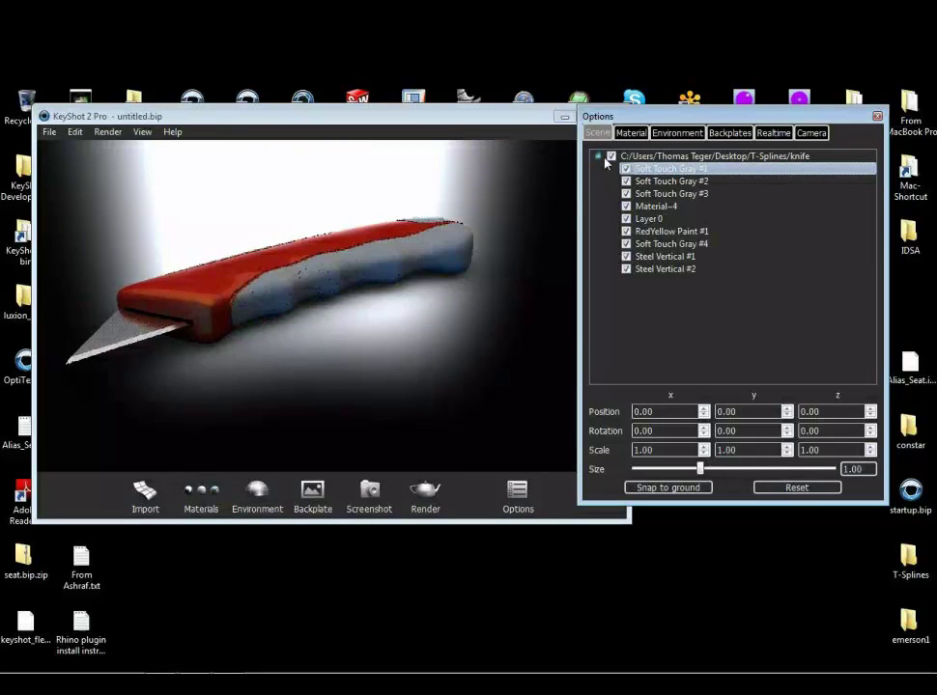
pyautogui.click(611, 156)
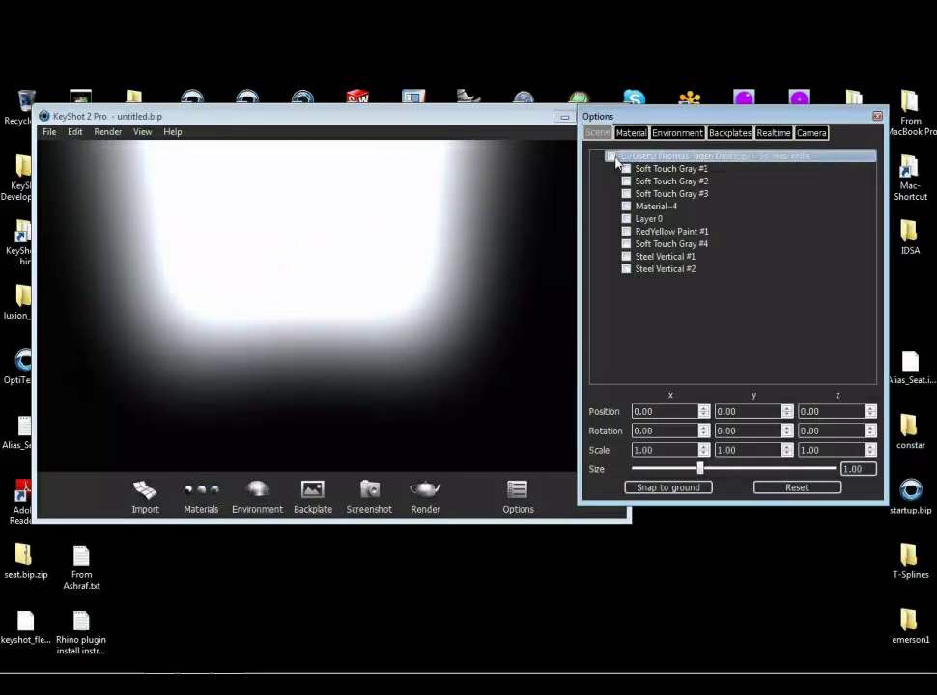
pyautogui.click(610, 156)
pyautogui.moveTo(519, 251); pyautogui.dragTo(457, 282)
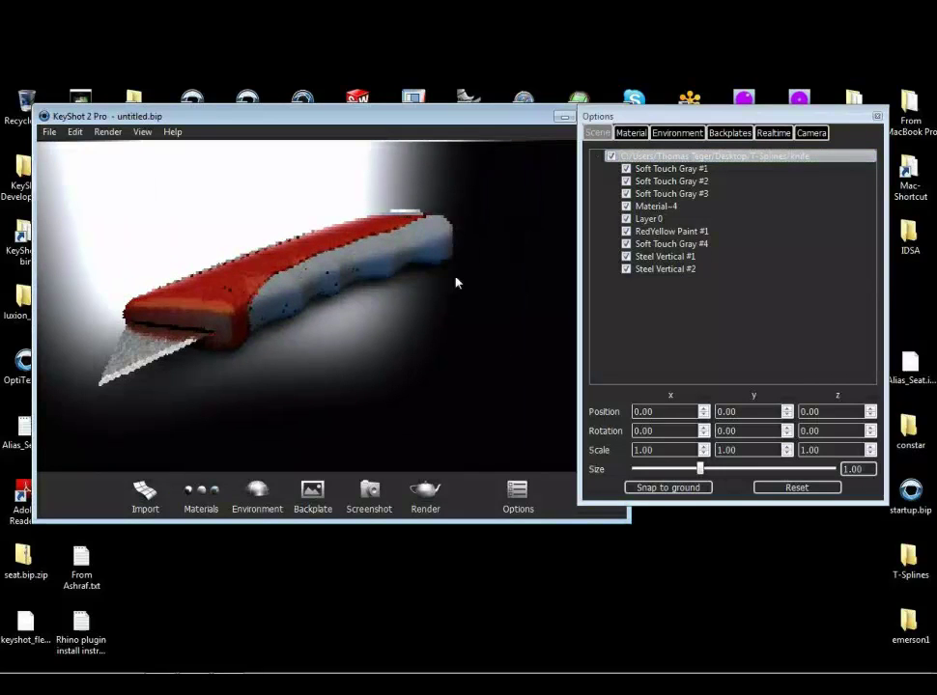
# Rotate the lighting environment to 64.19
pyautogui.click(630, 132)
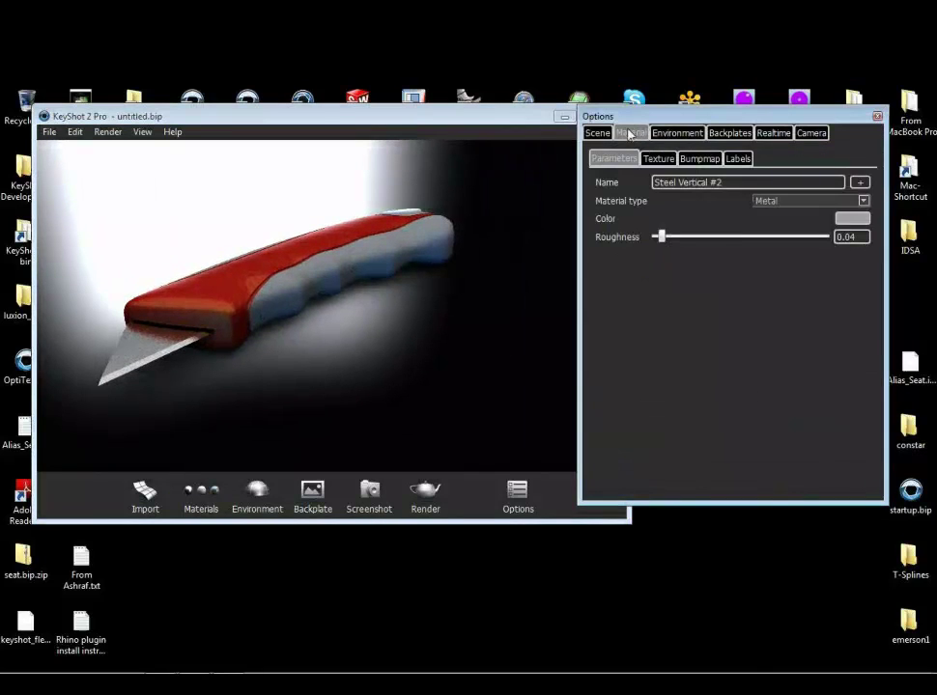
pyautogui.click(687, 136)
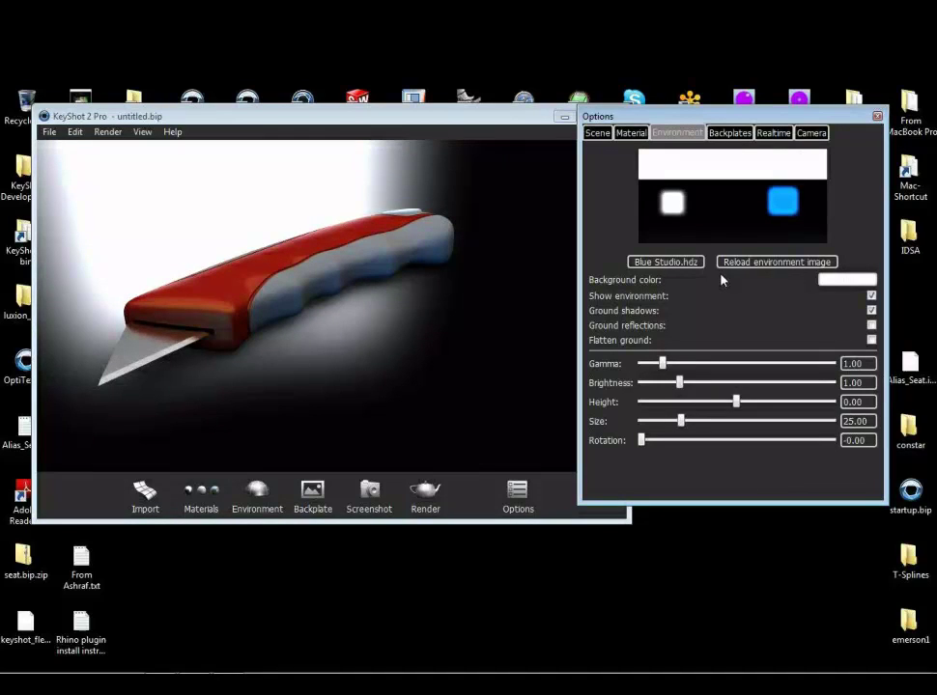
pyautogui.moveTo(640, 441); pyautogui.dragTo(677, 450)
pyautogui.moveTo(385, 299); pyautogui.dragTo(425, 330, button='middle')
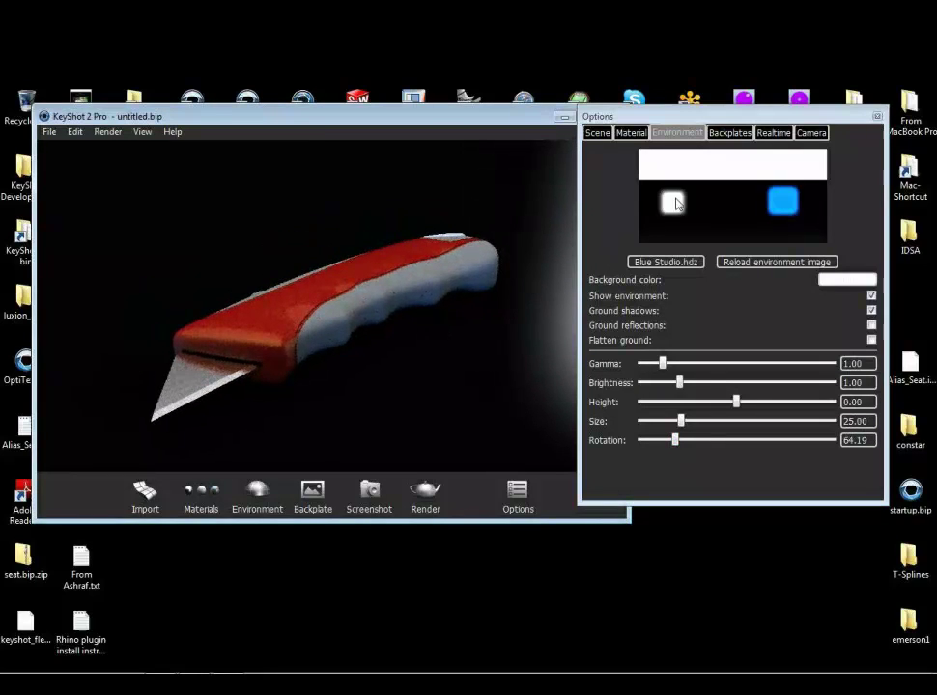
# Increase the gamma of the real-time image to brighten the knife
pyautogui.click(772, 133)
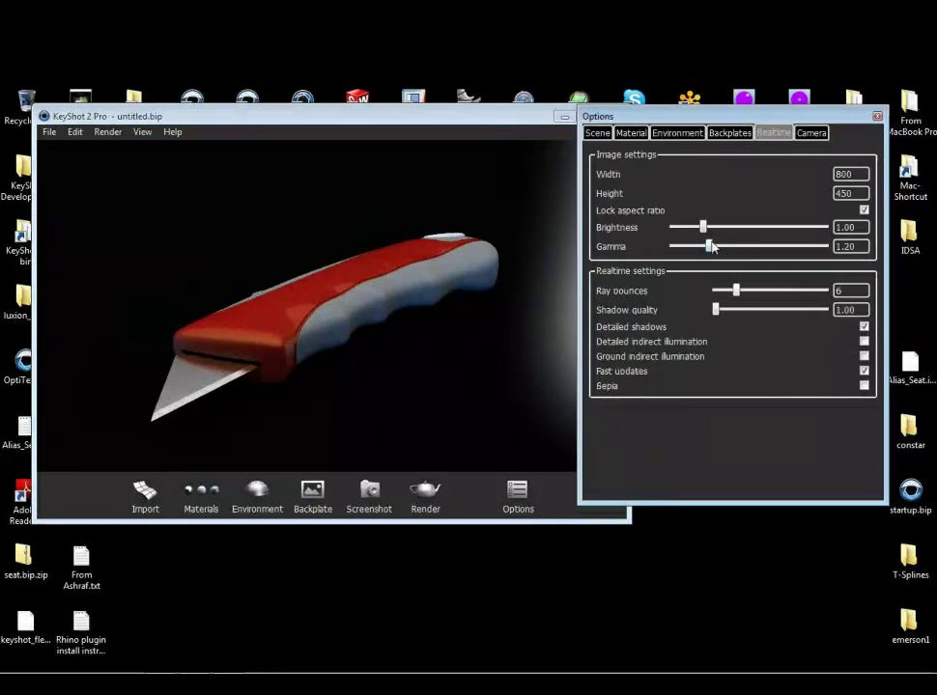
pyautogui.moveTo(709, 249); pyautogui.dragTo(726, 253)
pyautogui.moveTo(437, 346); pyautogui.dragTo(415, 370)
# Turn off the environment display and set the background color to dark gray with red, green and blue at 76
pyautogui.click(679, 135)
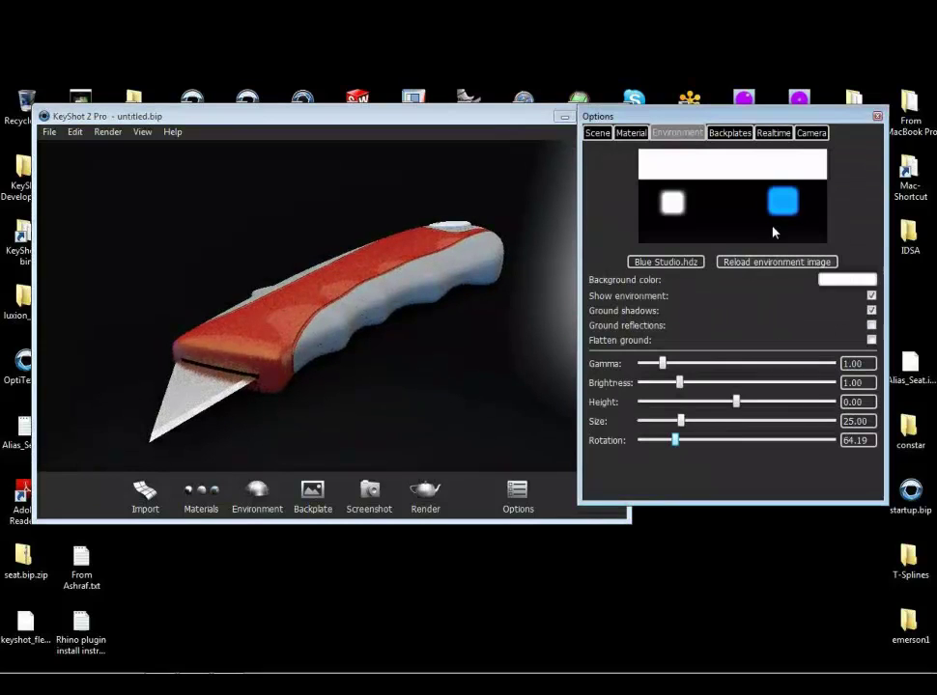
pyautogui.click(873, 297)
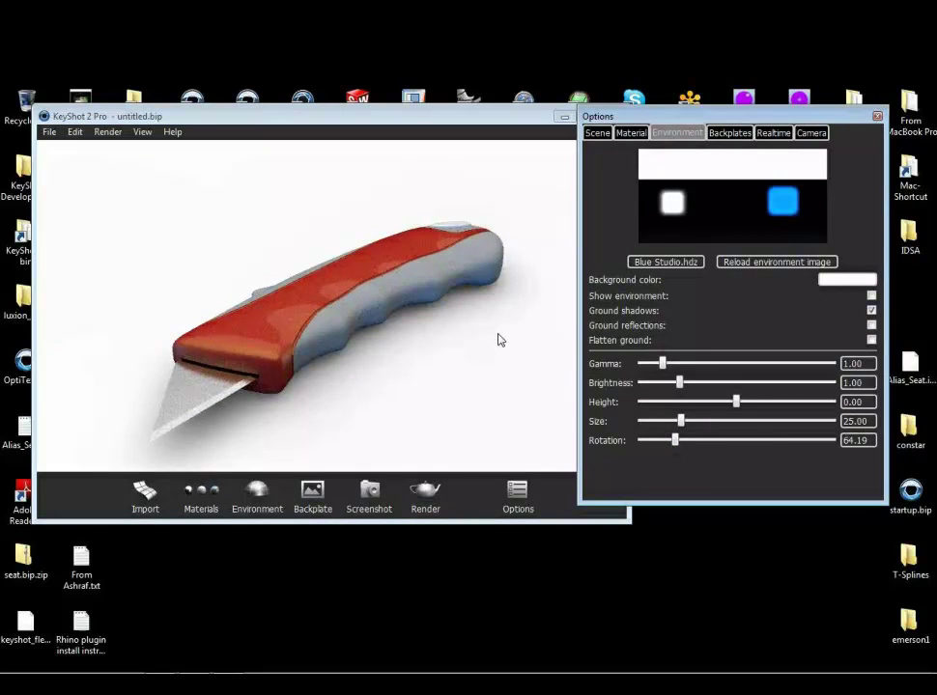
pyautogui.click(842, 280)
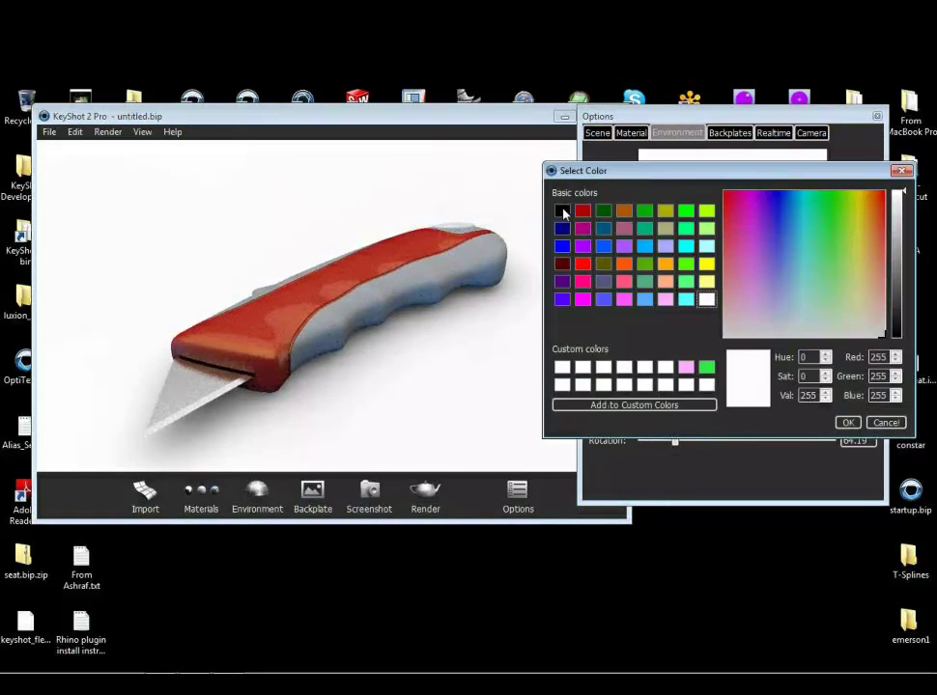
pyautogui.moveTo(899, 196); pyautogui.dragTo(901, 205)
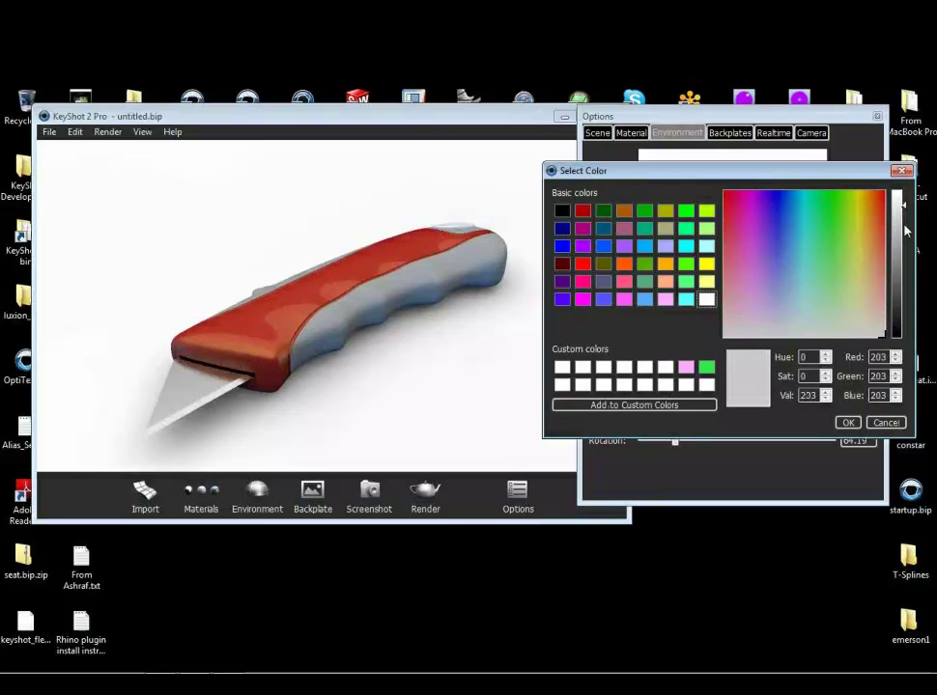
pyautogui.moveTo(908, 259); pyautogui.dragTo(903, 288)
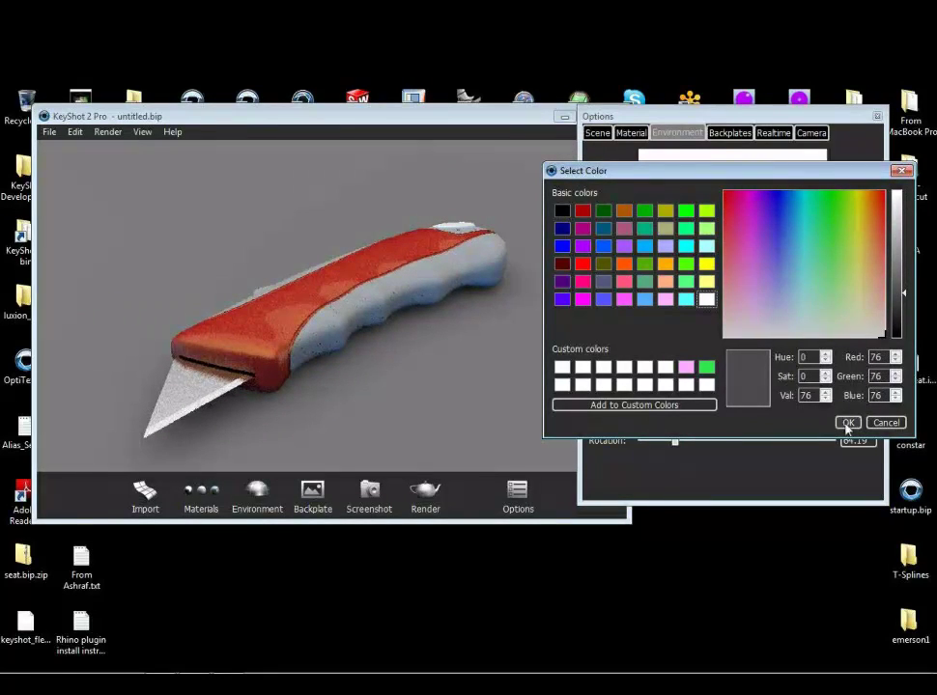
pyautogui.click(846, 422)
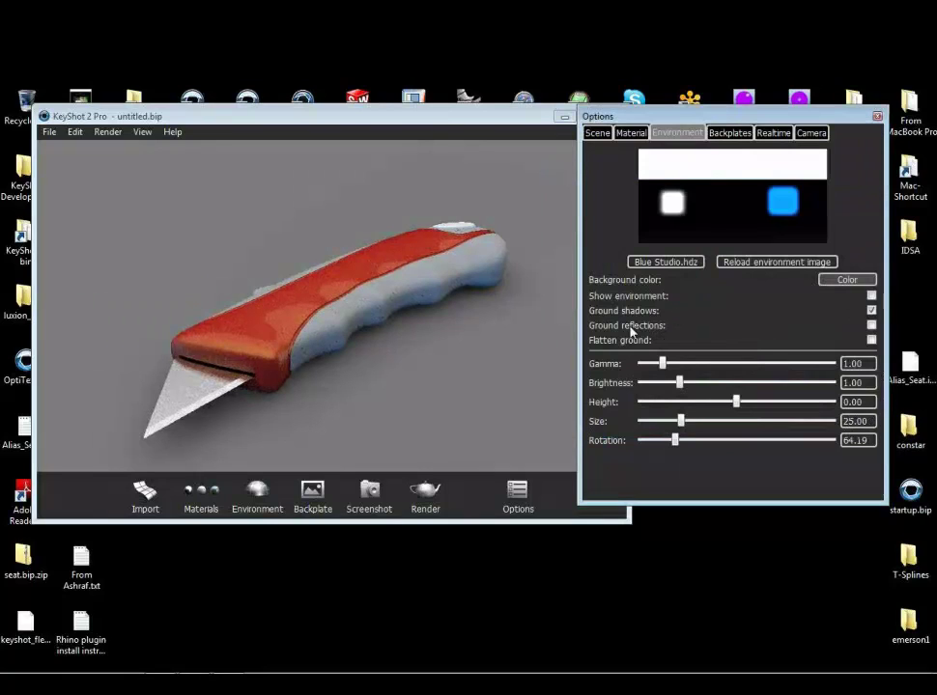
# Turn on ground reflections for the scene and view the knife from higher above
pyautogui.click(872, 327)
pyautogui.moveTo(464, 324); pyautogui.dragTo(440, 352)
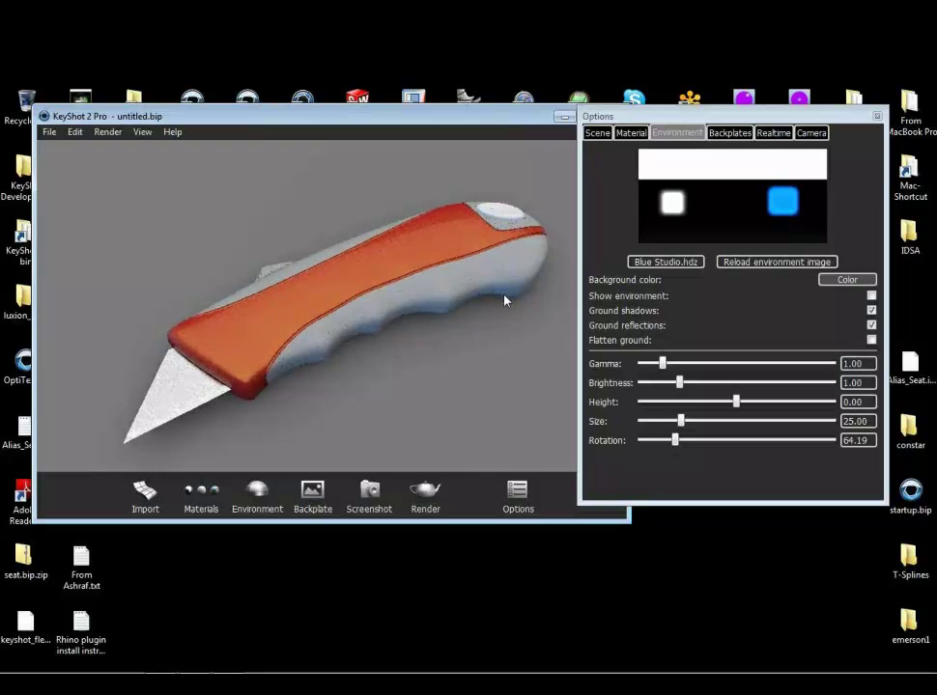
pyautogui.moveTo(504, 300); pyautogui.dragTo(502, 309)
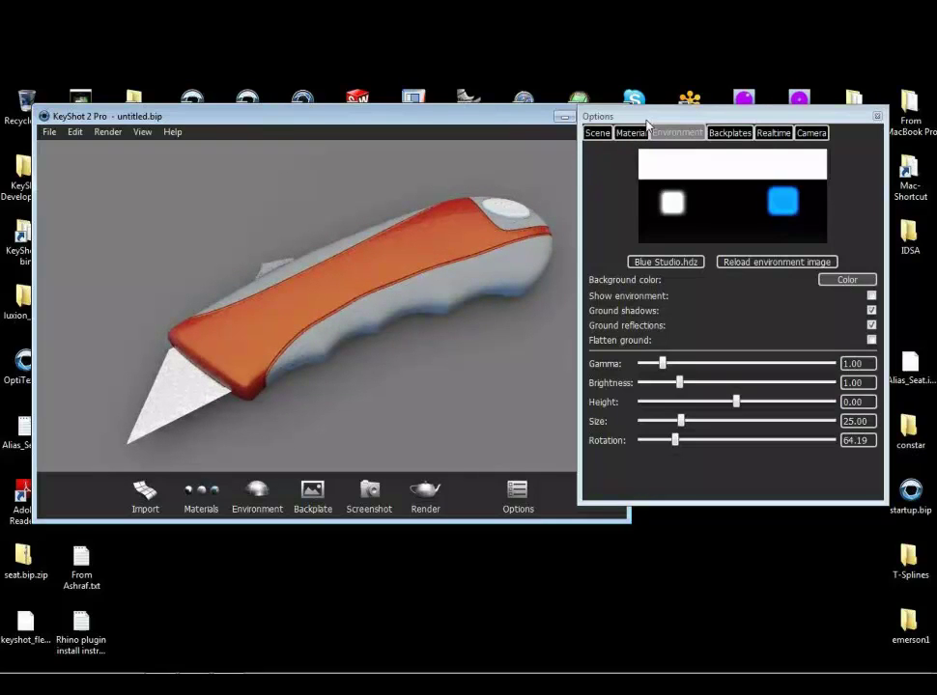
# Hide the Windows desktop icons and arrange the main window and the Options window side by side without overlap
pyautogui.moveTo(647, 122); pyautogui.dragTo(683, 125)
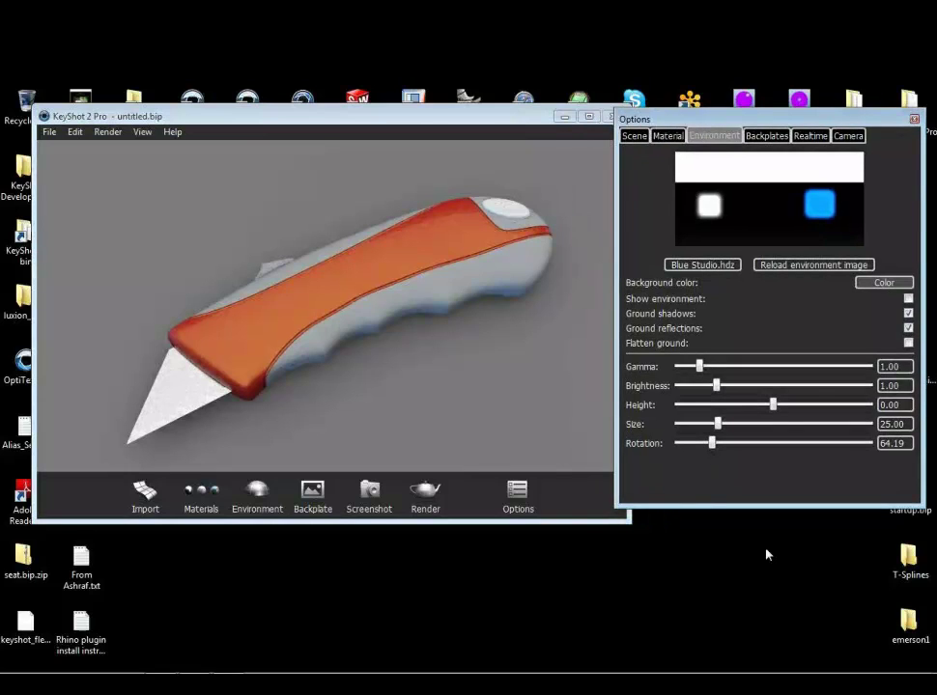
pyautogui.rightClick(761, 548)
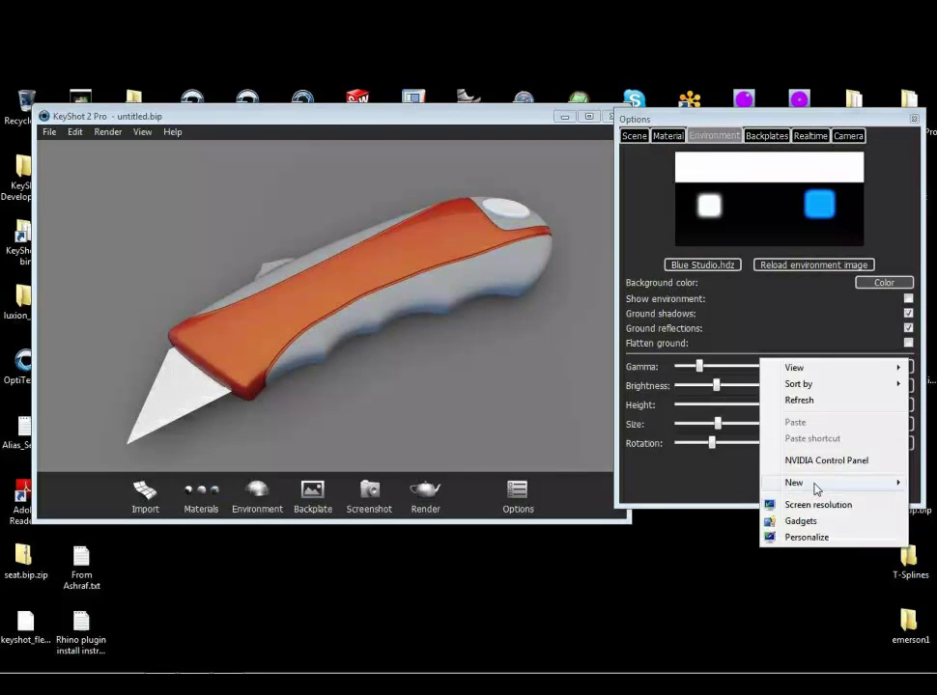
pyautogui.moveTo(763, 486)
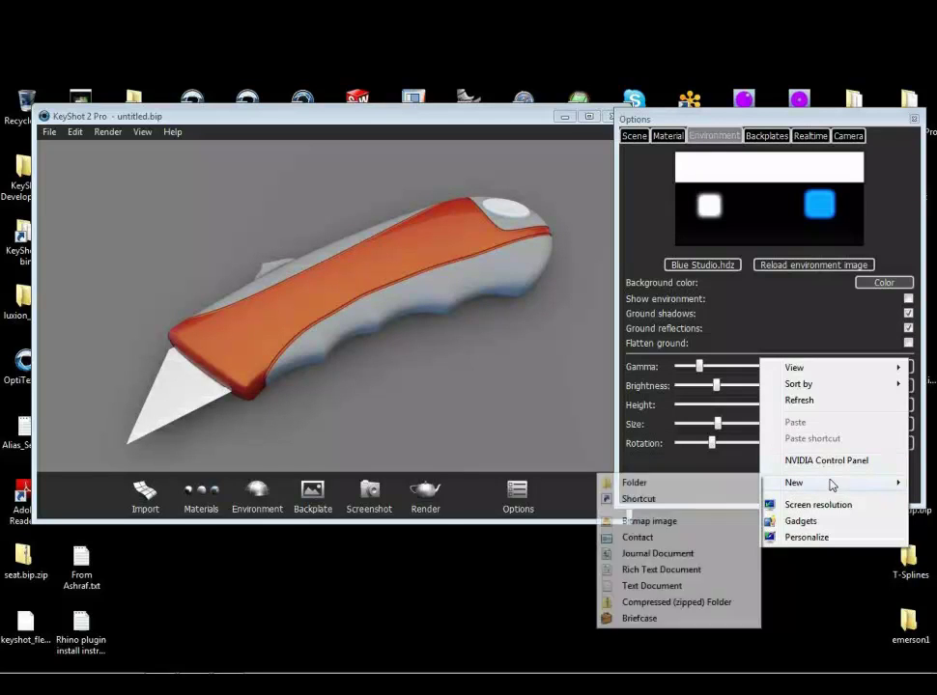
pyautogui.moveTo(811, 371)
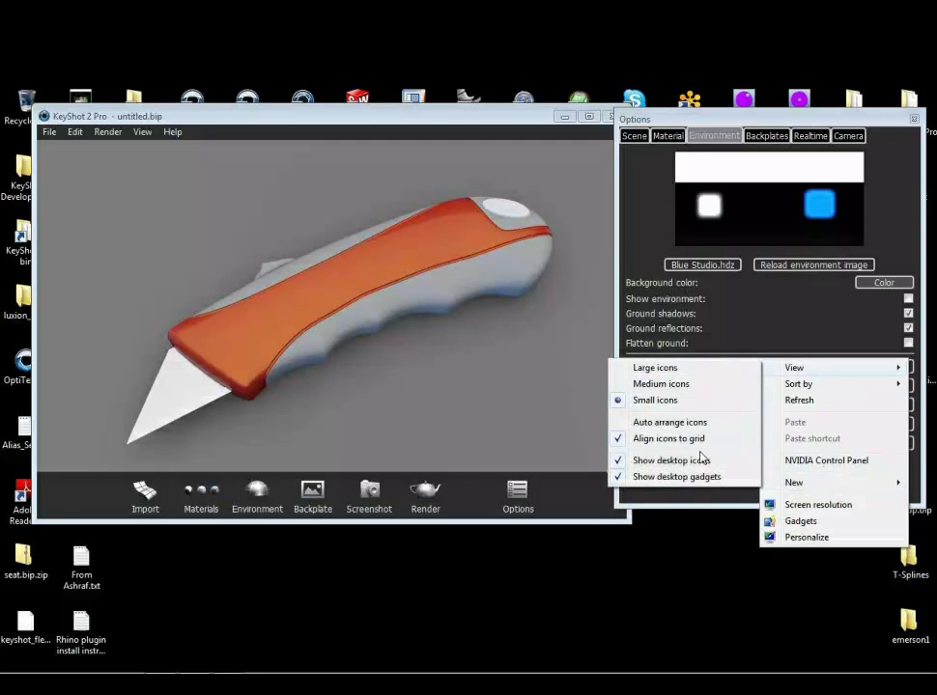
pyautogui.click(642, 461)
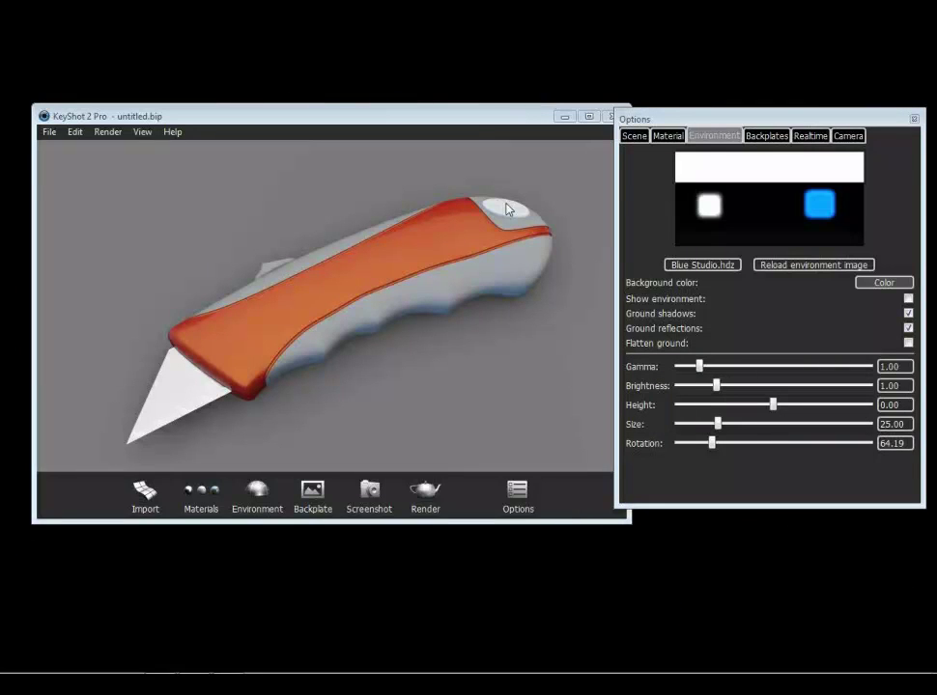
pyautogui.moveTo(477, 123); pyautogui.dragTo(455, 141)
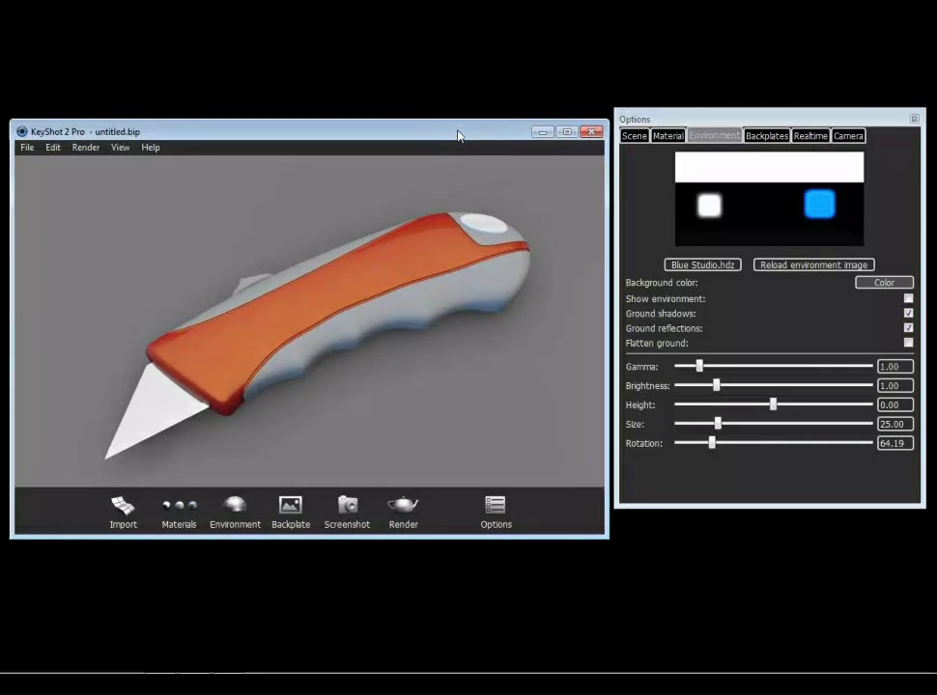
# Open the label settings of the RedYellow Paint #1 material on the knife's orange body
pyautogui.click(667, 137)
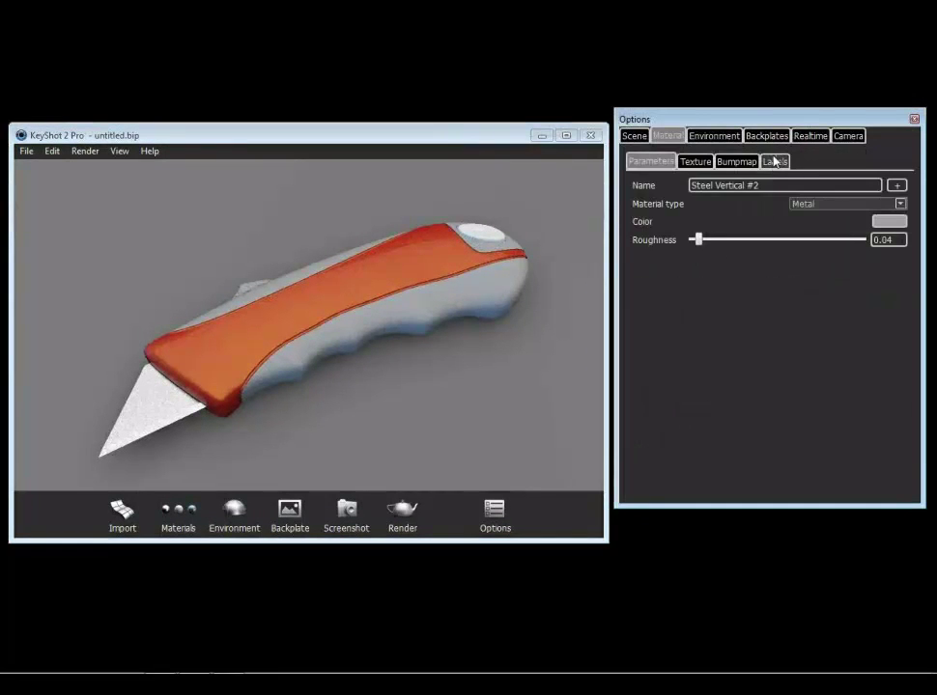
pyautogui.moveTo(533, 331); pyautogui.dragTo(376, 391)
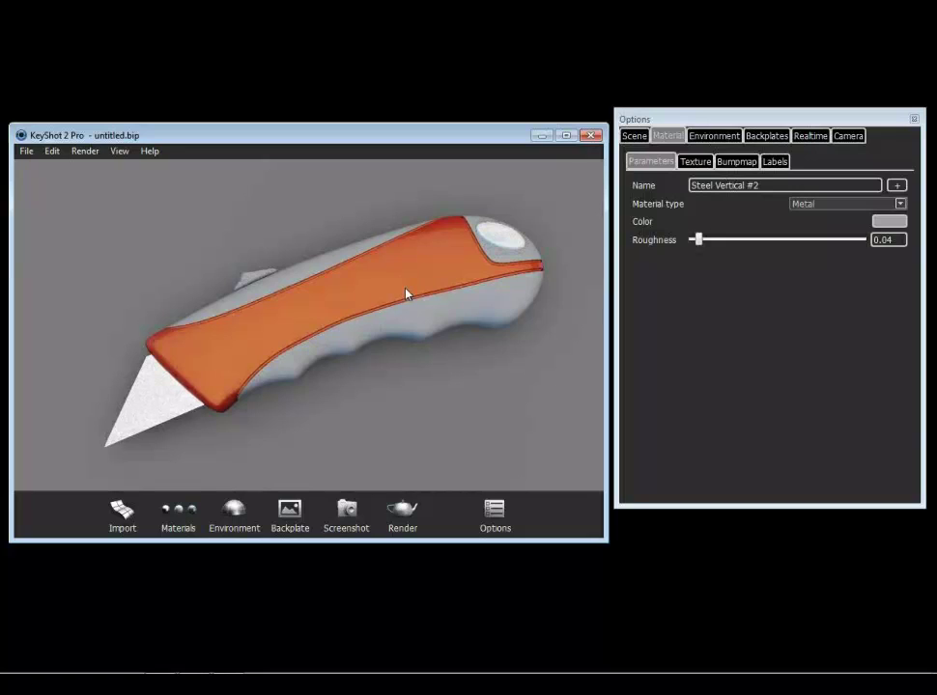
pyautogui.moveTo(407, 315); pyautogui.dragTo(382, 295)
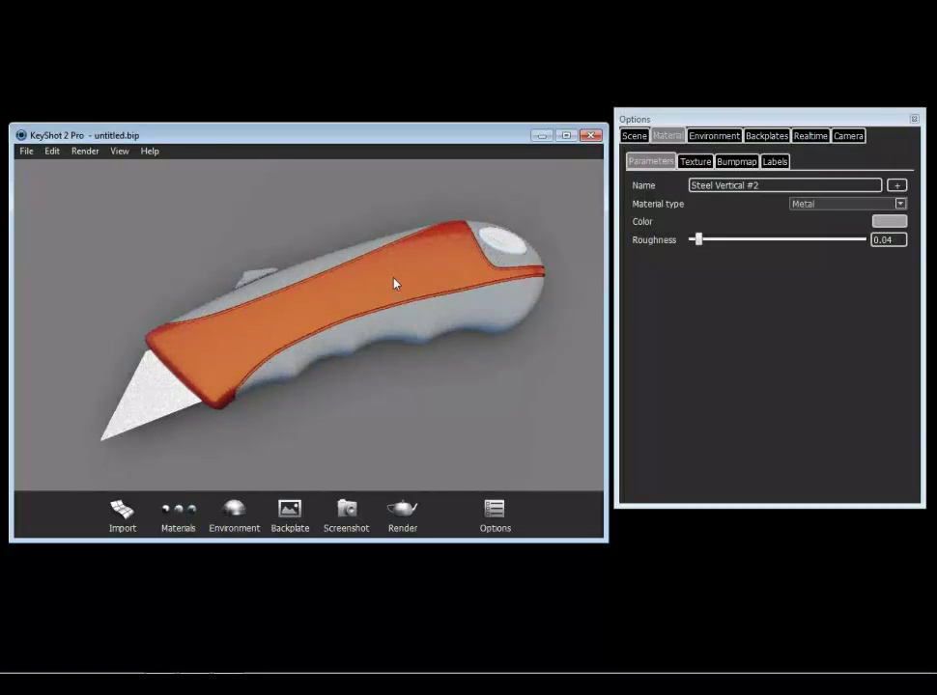
pyautogui.click(394, 283)
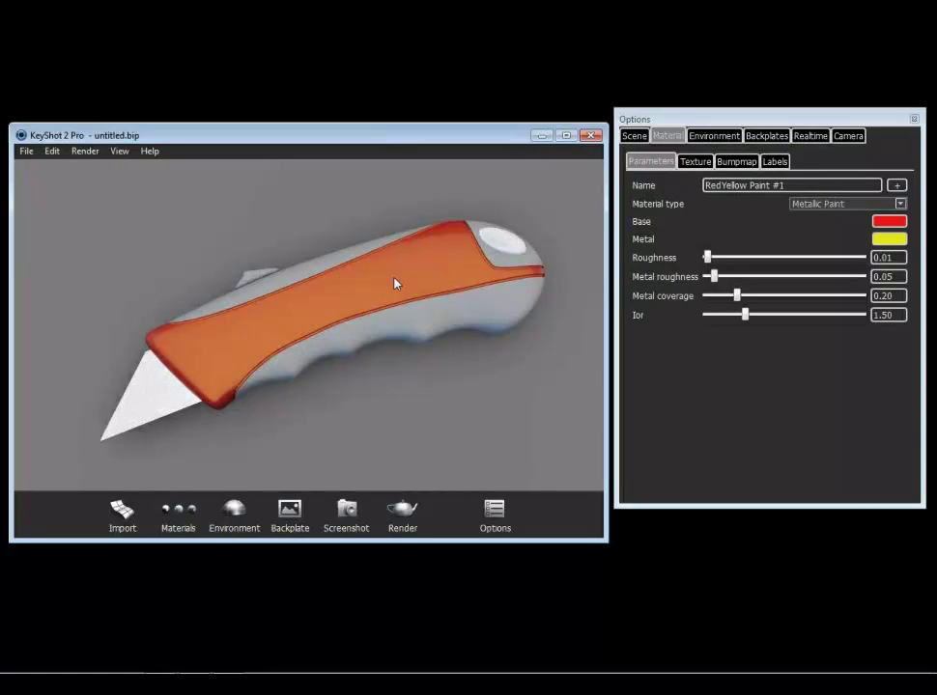
pyautogui.moveTo(411, 285); pyautogui.dragTo(502, 282)
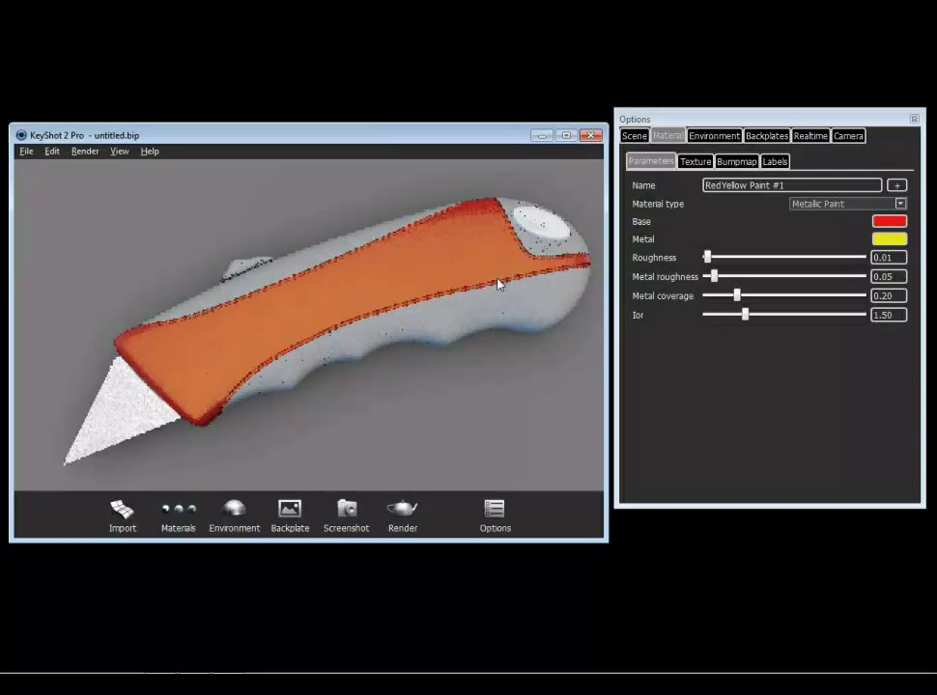
pyautogui.click(775, 162)
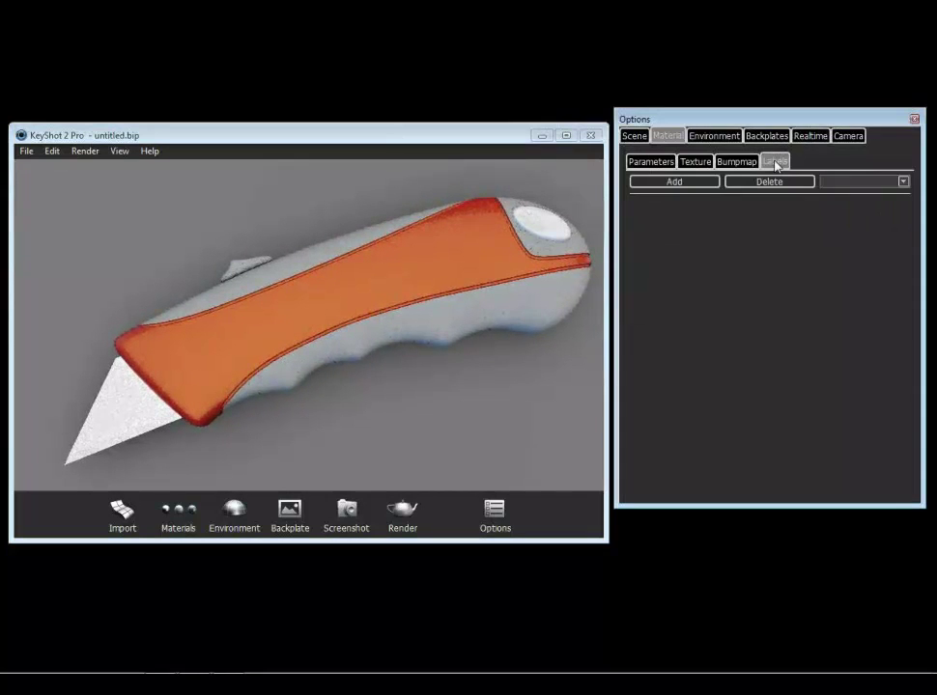
# Add T-SplinesLogo Trans.png from the T-Splines folder on the desktop as a label on the body material
pyautogui.click(675, 181)
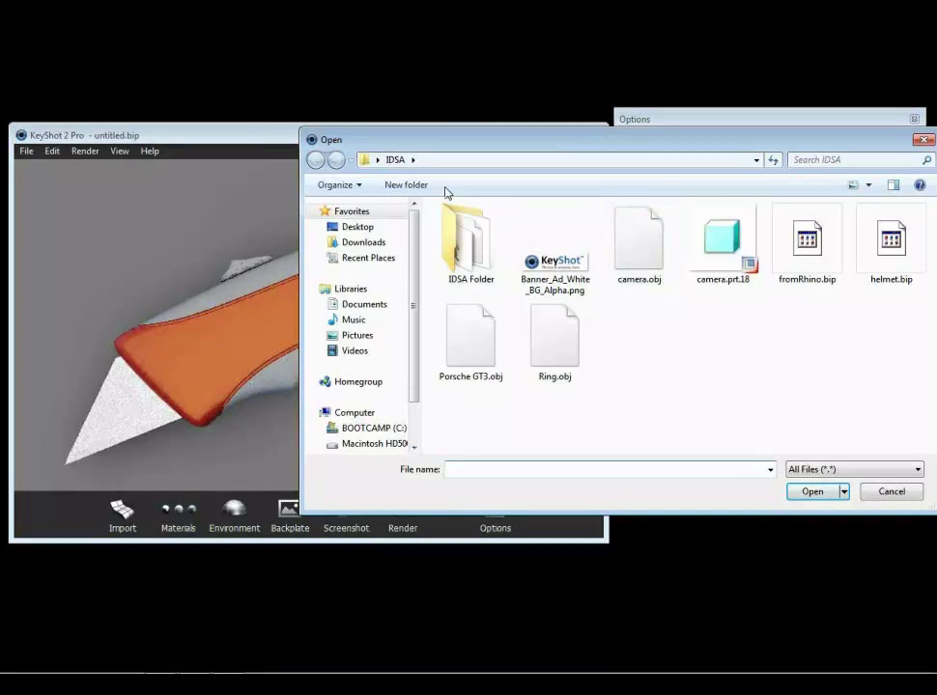
pyautogui.click(357, 228)
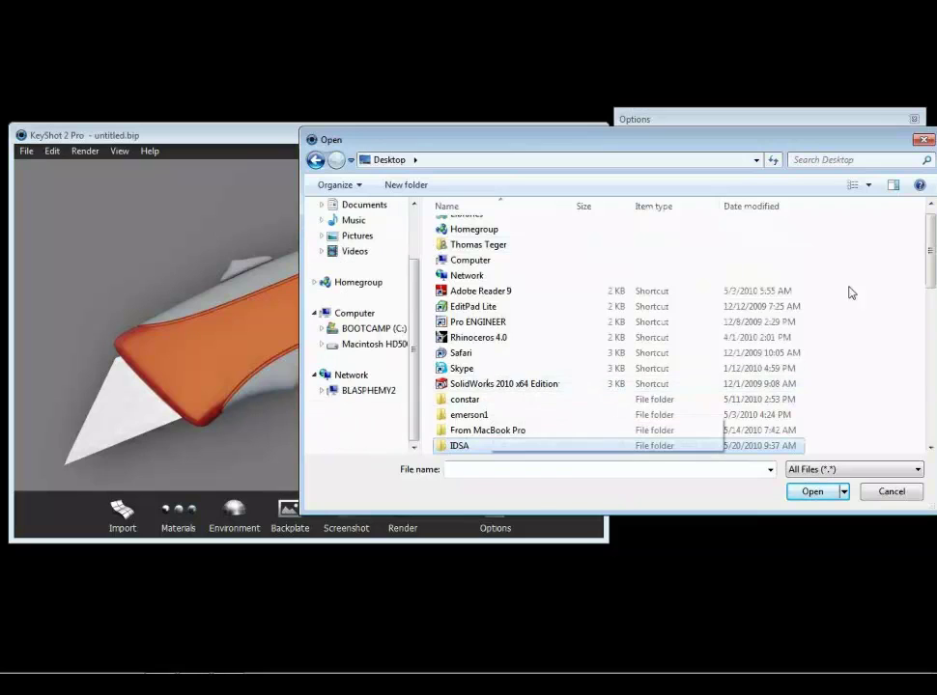
pyautogui.moveTo(838, 149); pyautogui.dragTo(740, 168)
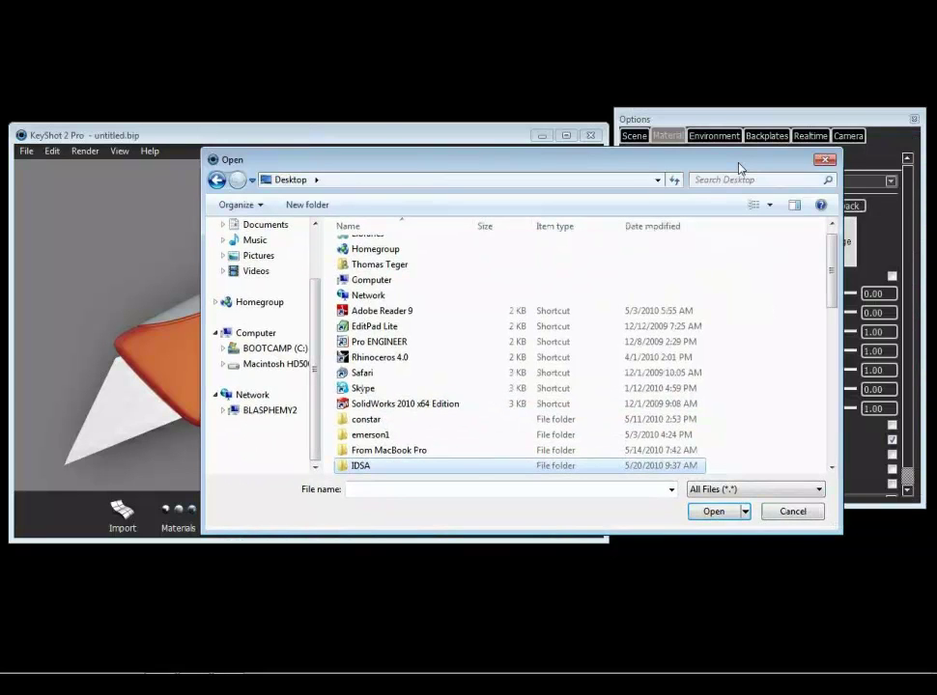
pyautogui.moveTo(827, 248); pyautogui.dragTo(811, 316)
pyautogui.doubleClick(418, 351)
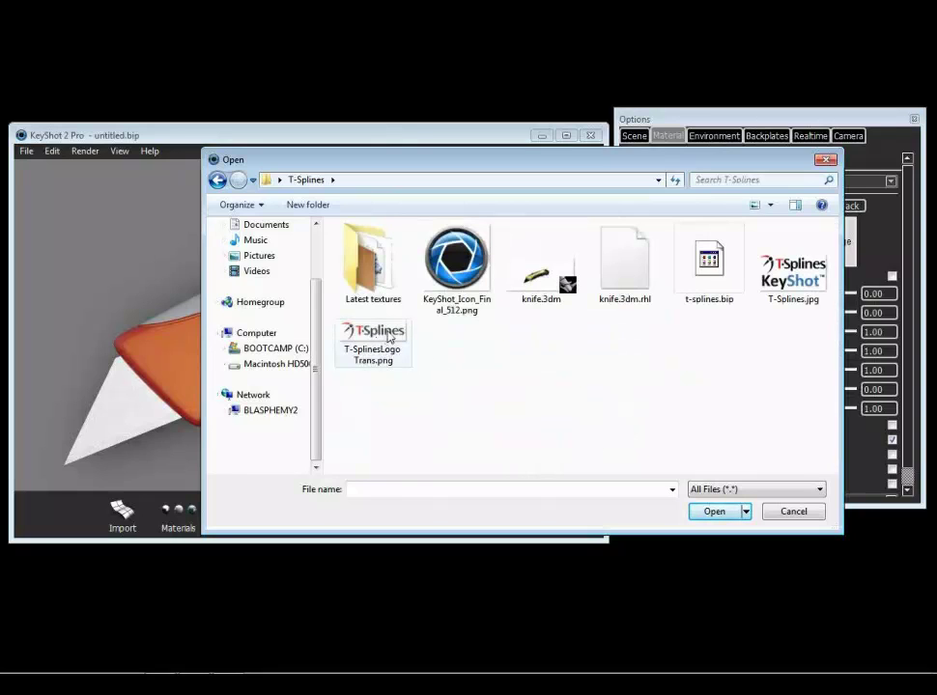
pyautogui.click(388, 338)
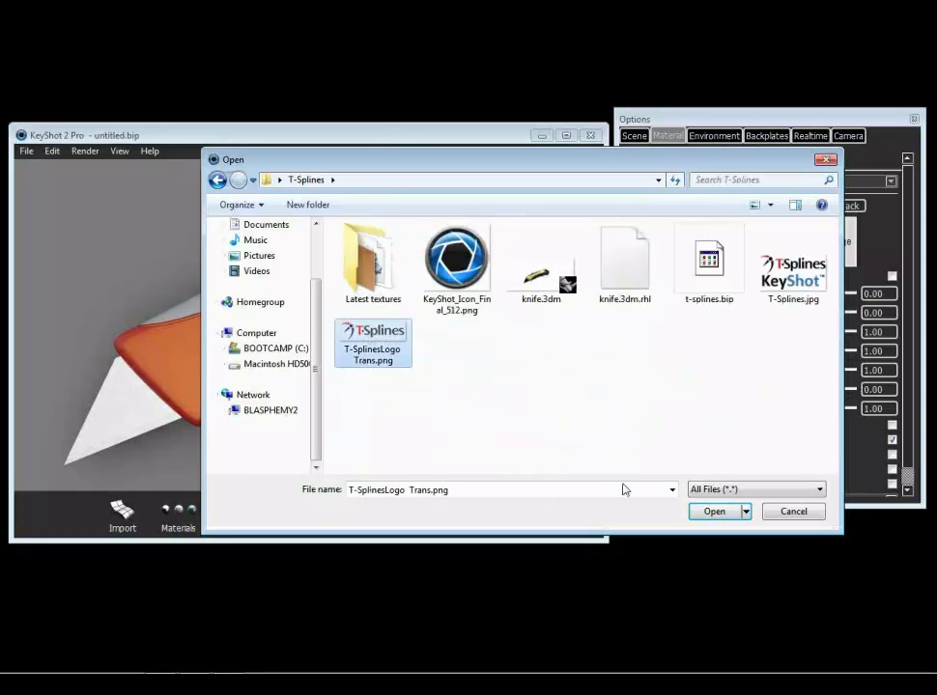
pyautogui.click(714, 513)
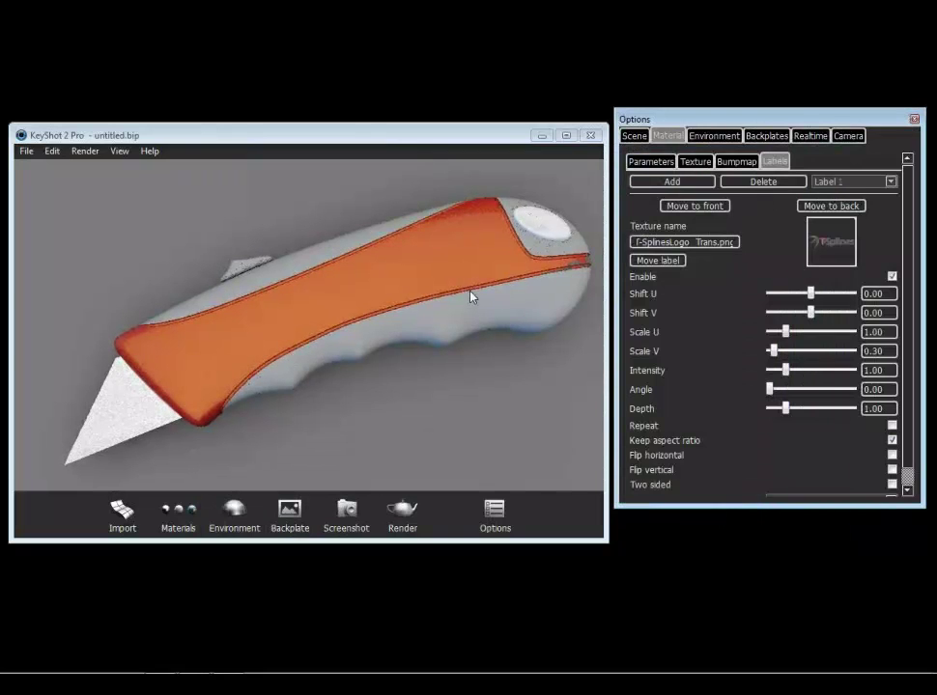
# Start moving the logo label and place it on the flat upper face toward the rear of the knife body
pyautogui.click(654, 261)
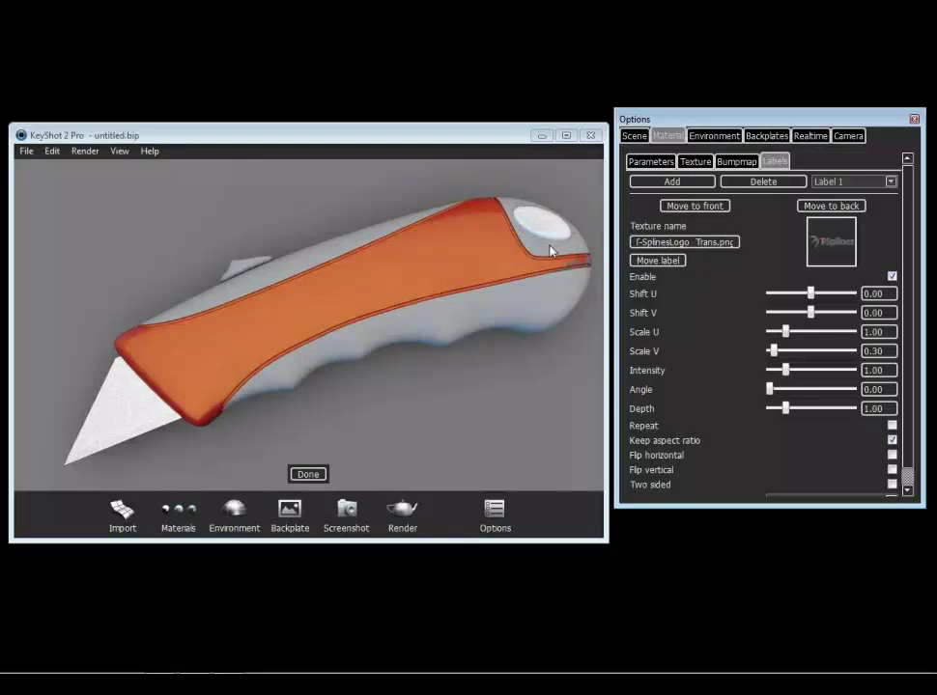
pyautogui.click(470, 258)
pyautogui.click(442, 265)
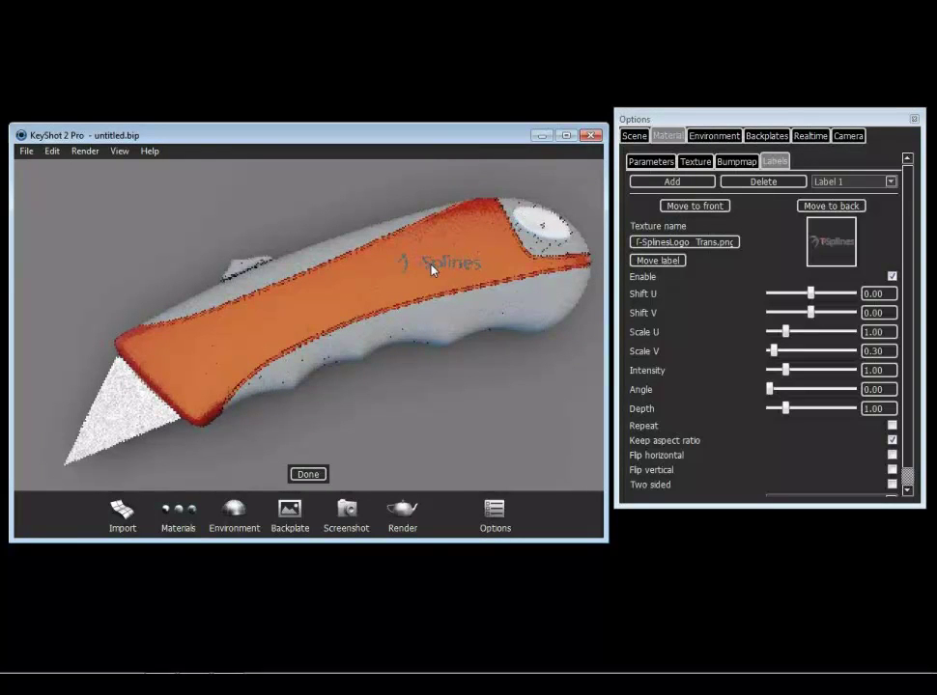
pyautogui.click(427, 268)
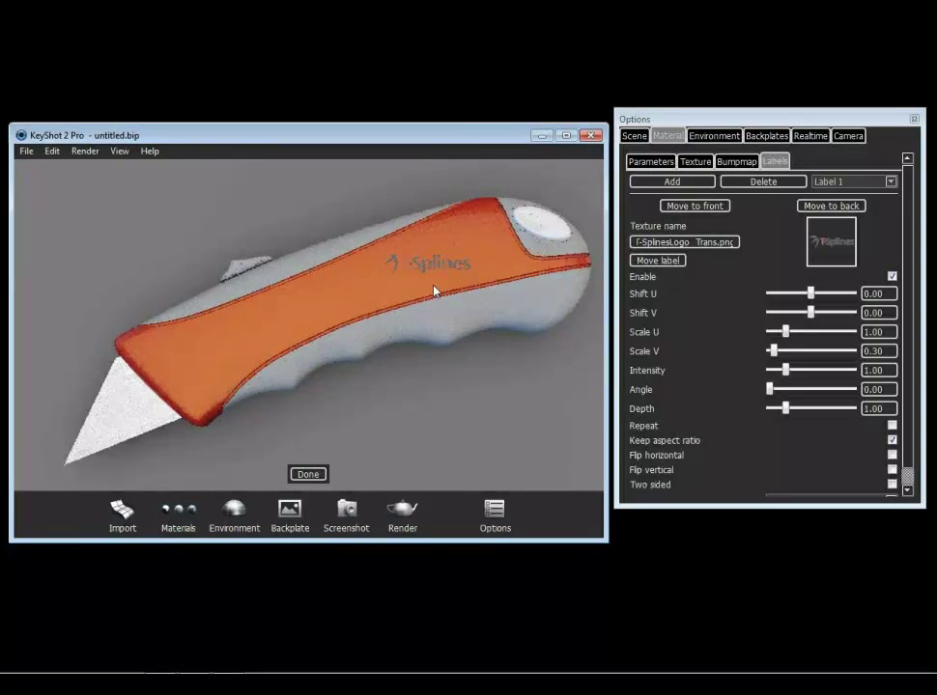
pyautogui.moveTo(363, 262); pyautogui.dragTo(376, 327)
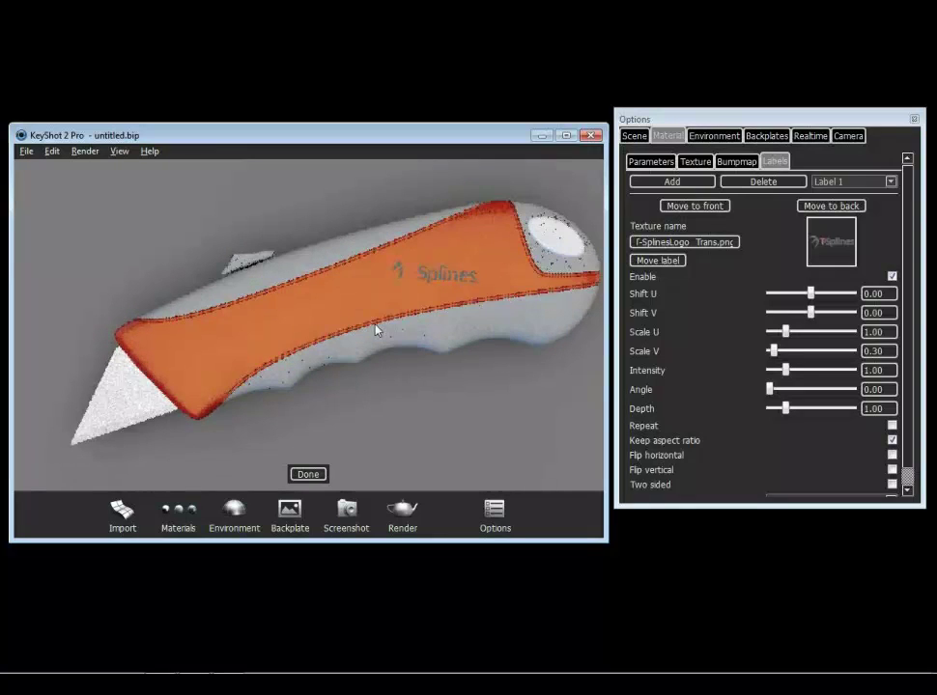
pyautogui.scroll(3, 534, 301)
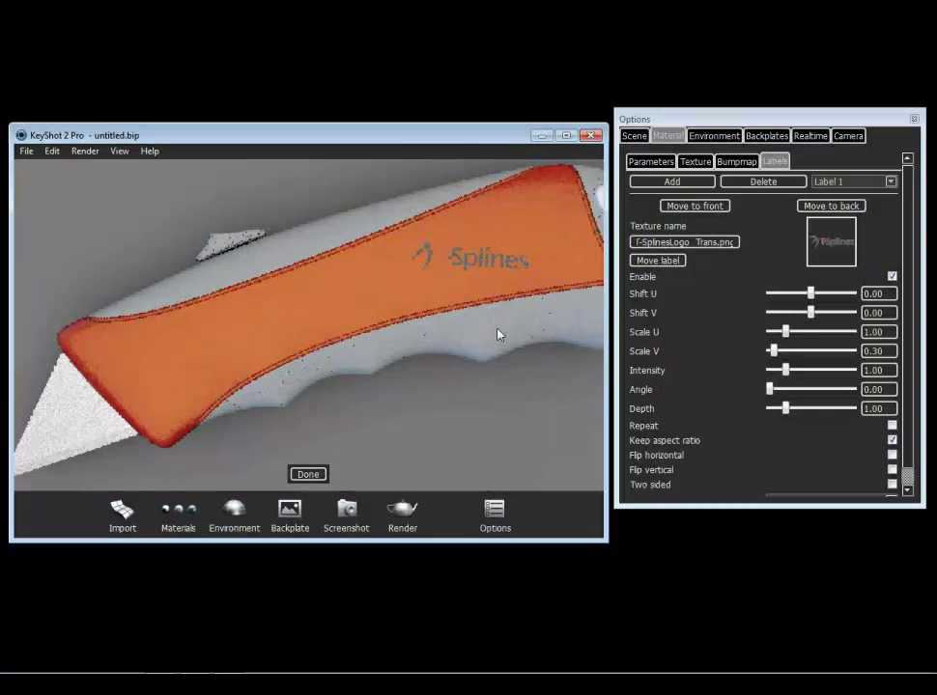
pyautogui.click(517, 298)
pyautogui.click(504, 247)
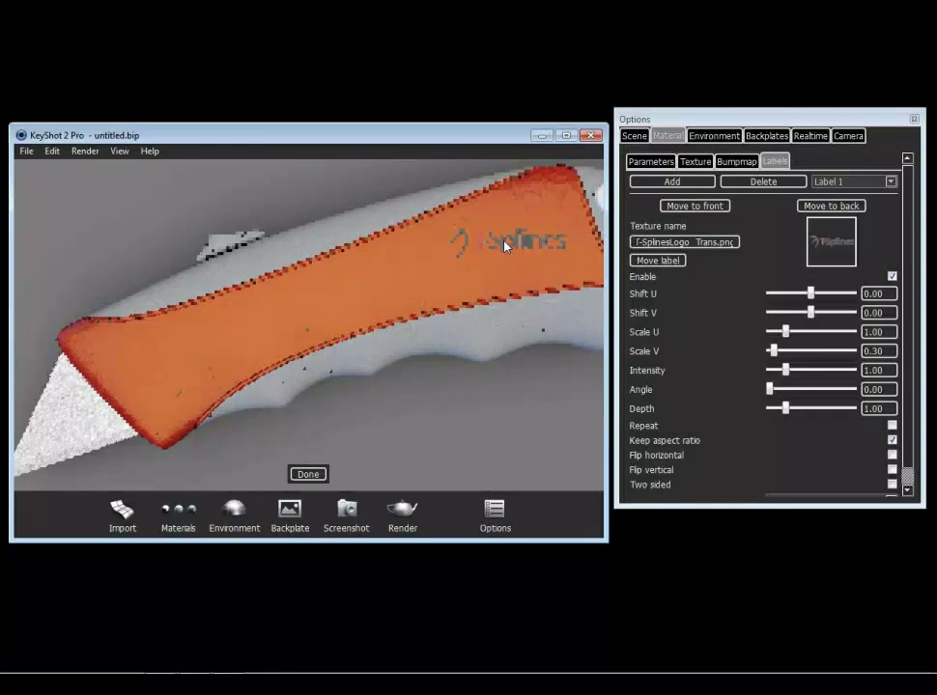
# Reposition the logo label on the front of the knife body near the blade and finish moving it
pyautogui.moveTo(490, 324); pyautogui.dragTo(140, 417)
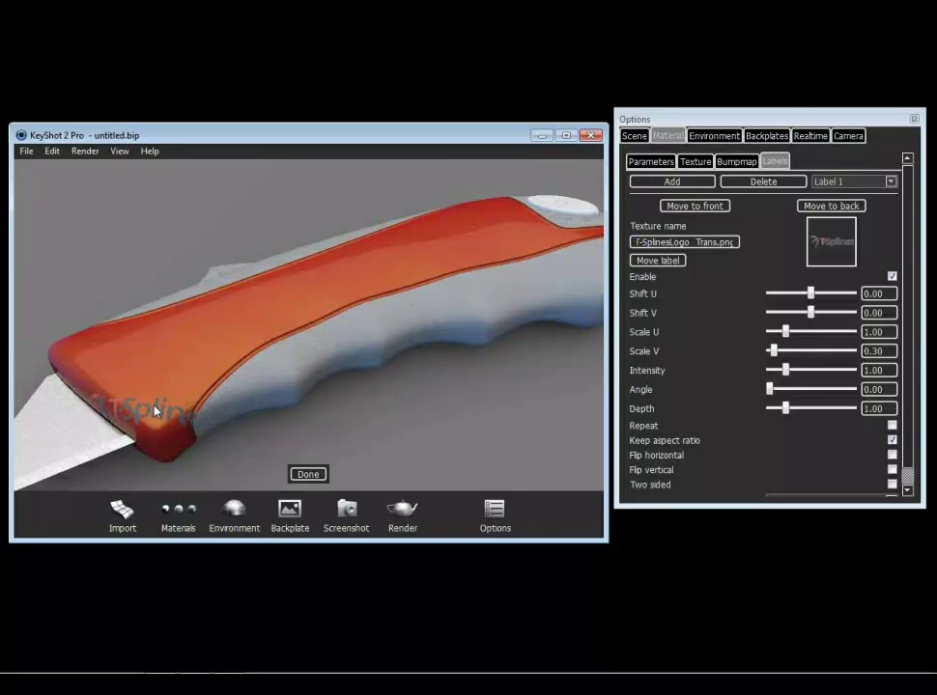
pyautogui.moveTo(160, 406); pyautogui.dragTo(169, 358)
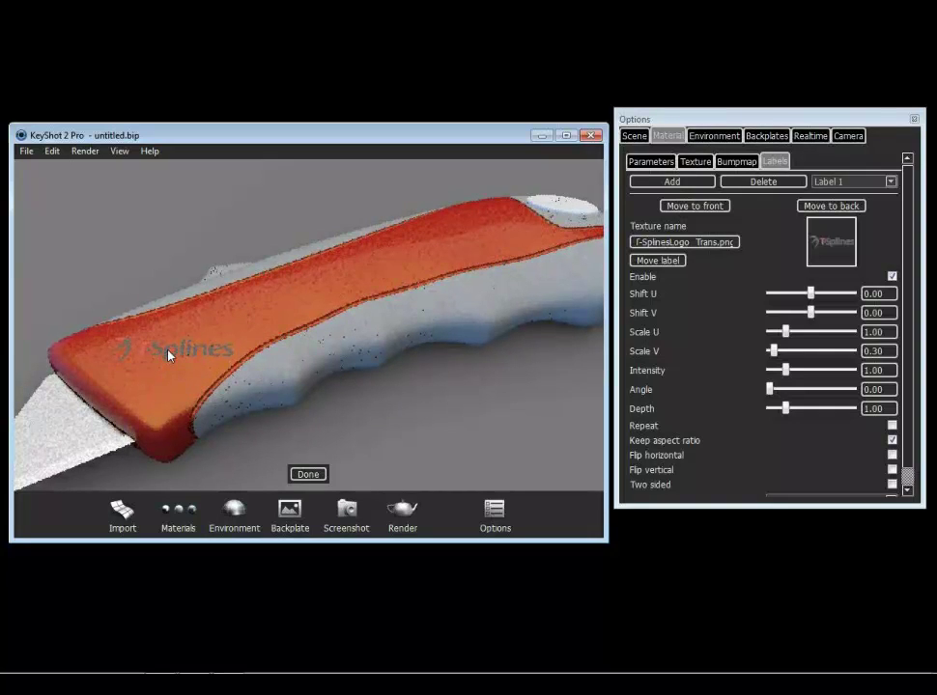
pyautogui.moveTo(169, 356)
pyautogui.mouseDown()
pyautogui.moveTo(164, 378)
pyautogui.moveTo(157, 357)
pyautogui.mouseUp()
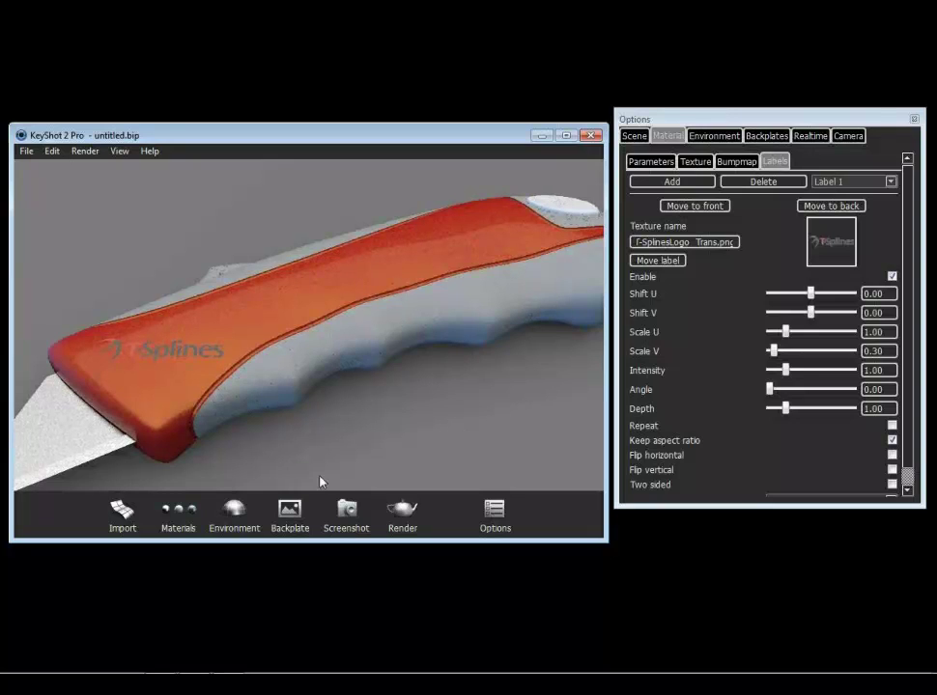
# Rotate the T-Splines logo label to an angle of 334.29 and raise its intensity to 1.65
pyautogui.moveTo(770, 389); pyautogui.dragTo(846, 396)
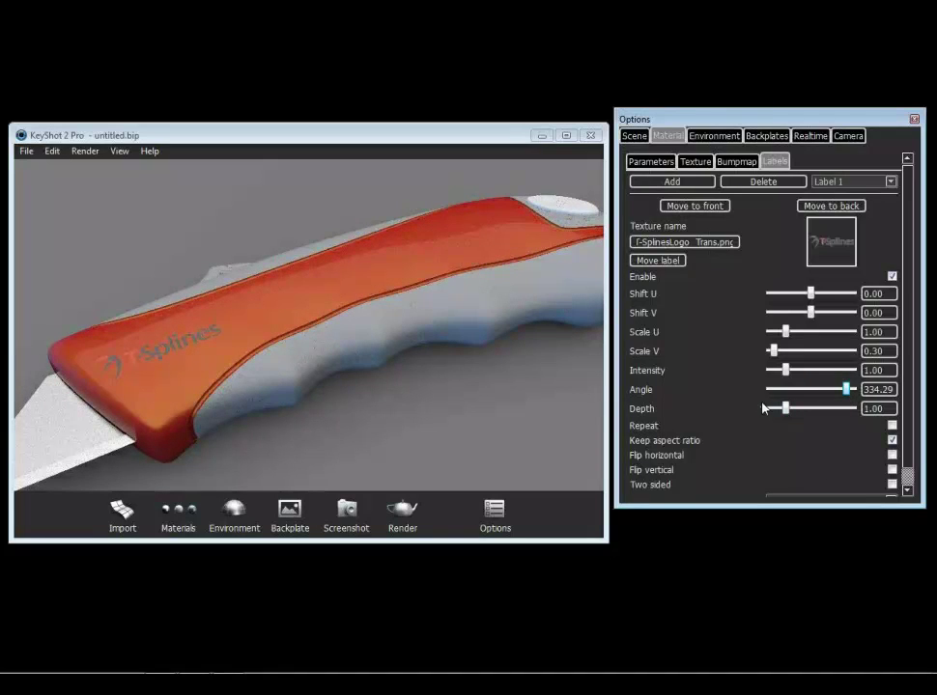
pyautogui.moveTo(785, 371); pyautogui.dragTo(797, 376)
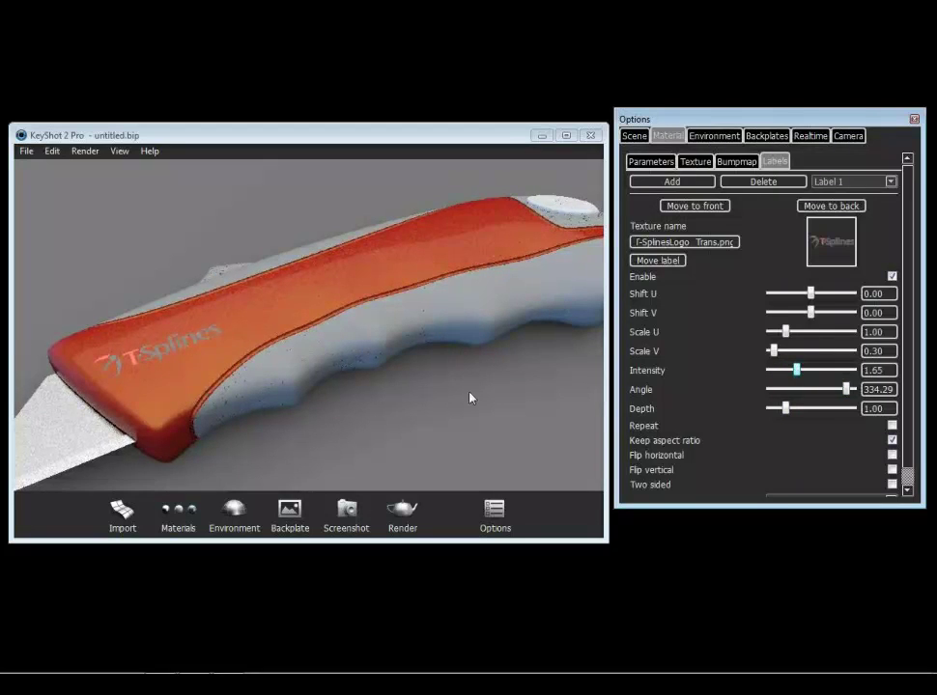
# Shift the logo label slightly away from the blade and enlarge it to Scale U 1.82 and Scale V 0.54
pyautogui.moveTo(393, 334); pyautogui.dragTo(415, 348)
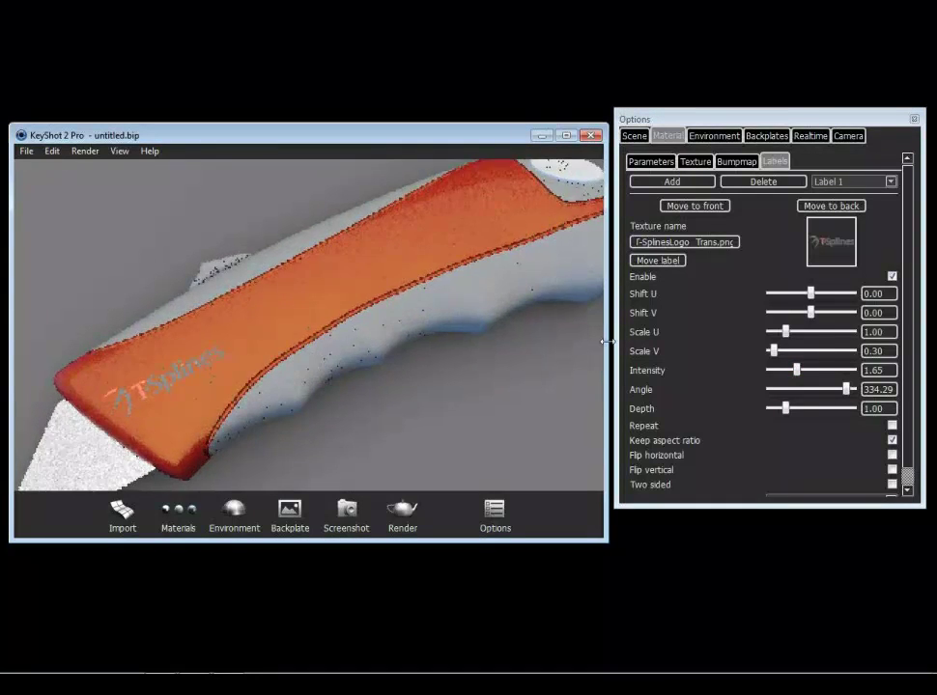
pyautogui.click(658, 261)
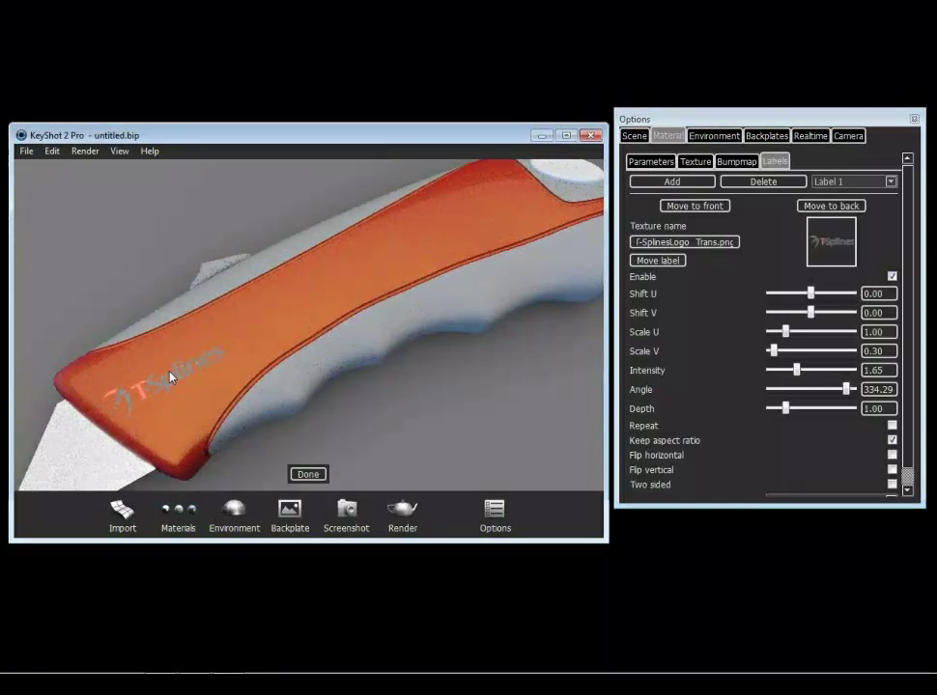
pyautogui.moveTo(170, 378); pyautogui.dragTo(191, 369)
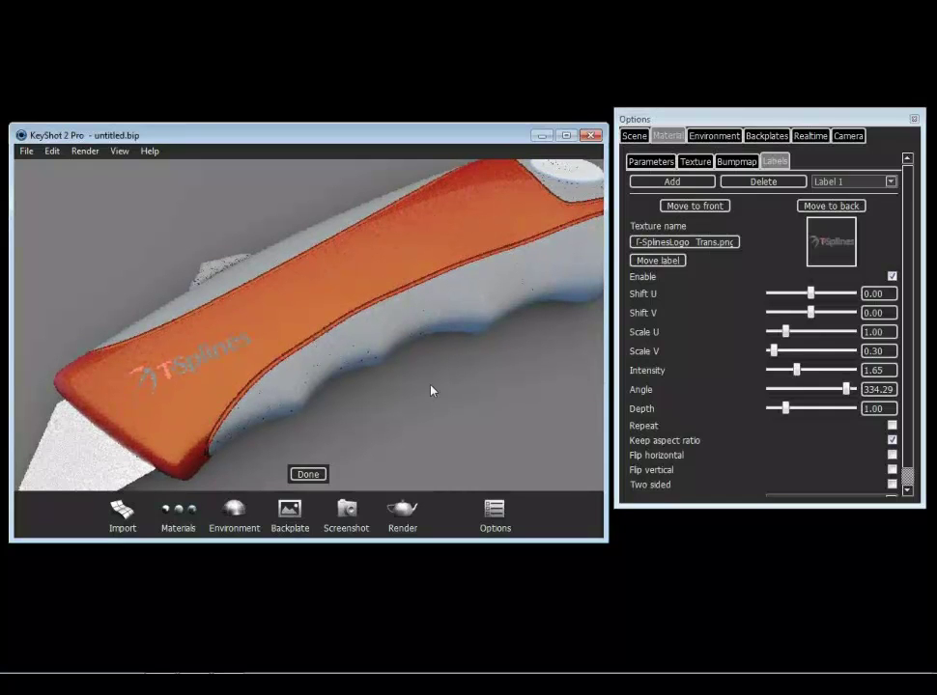
pyautogui.click(308, 473)
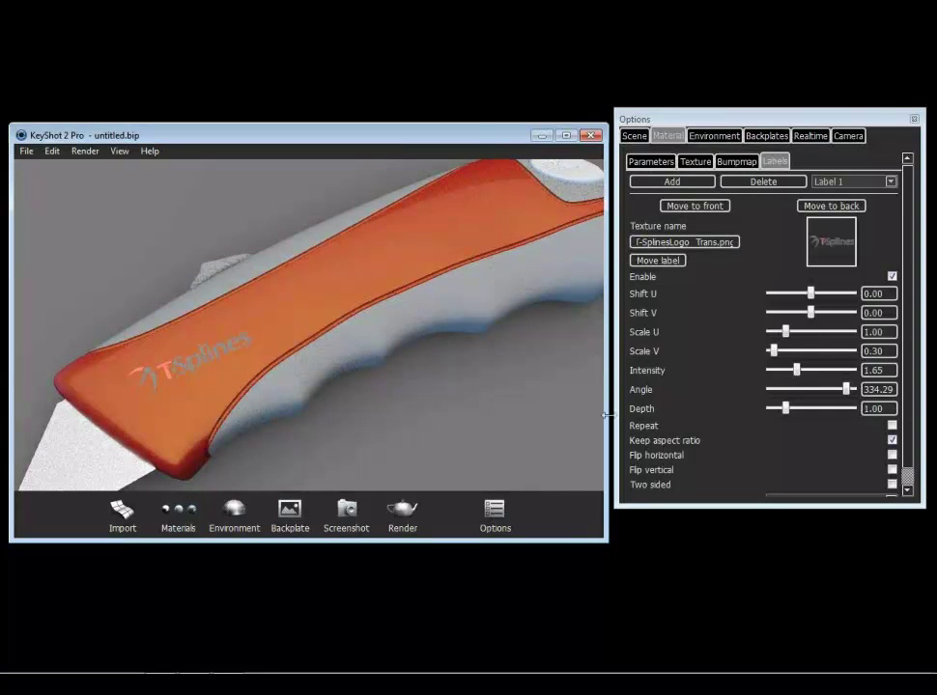
pyautogui.moveTo(773, 352); pyautogui.dragTo(779, 354)
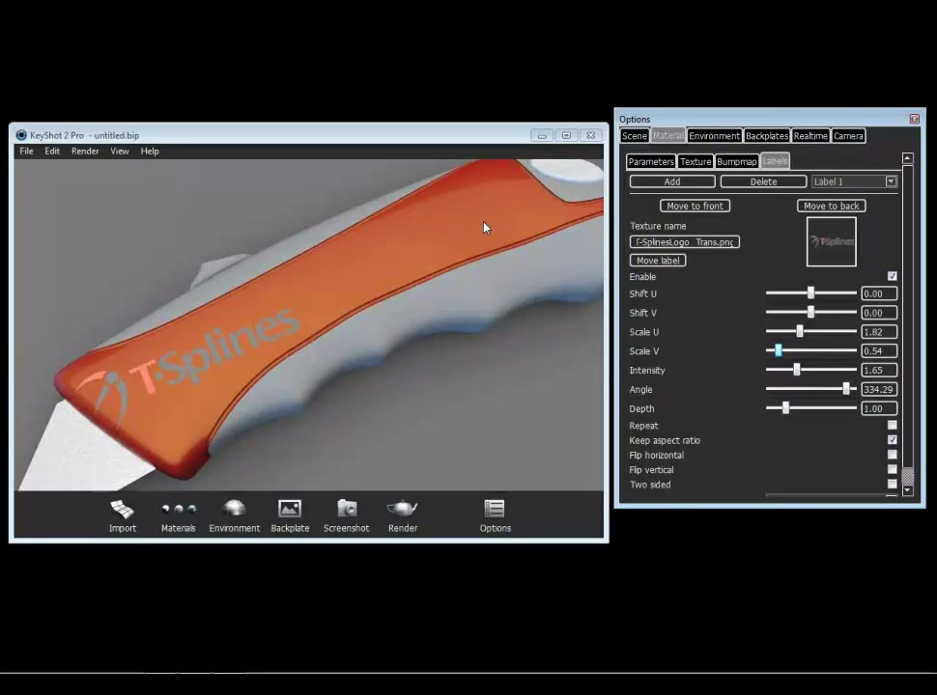
# Add KeyShot_Icon_Final_512.png from the T-Splines folder as a second label on the body material
pyautogui.click(682, 184)
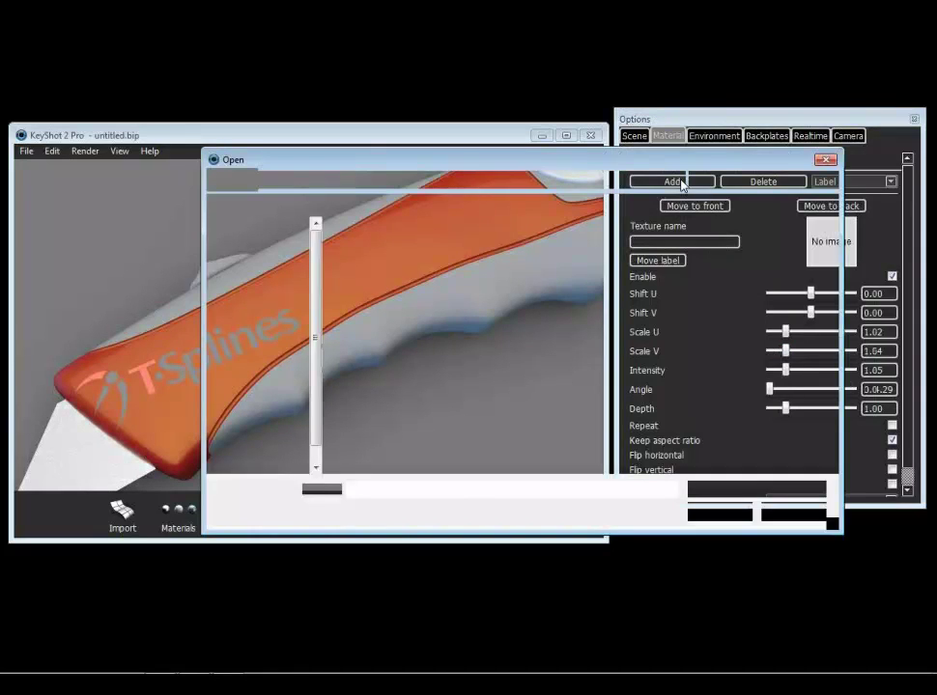
pyautogui.click(457, 262)
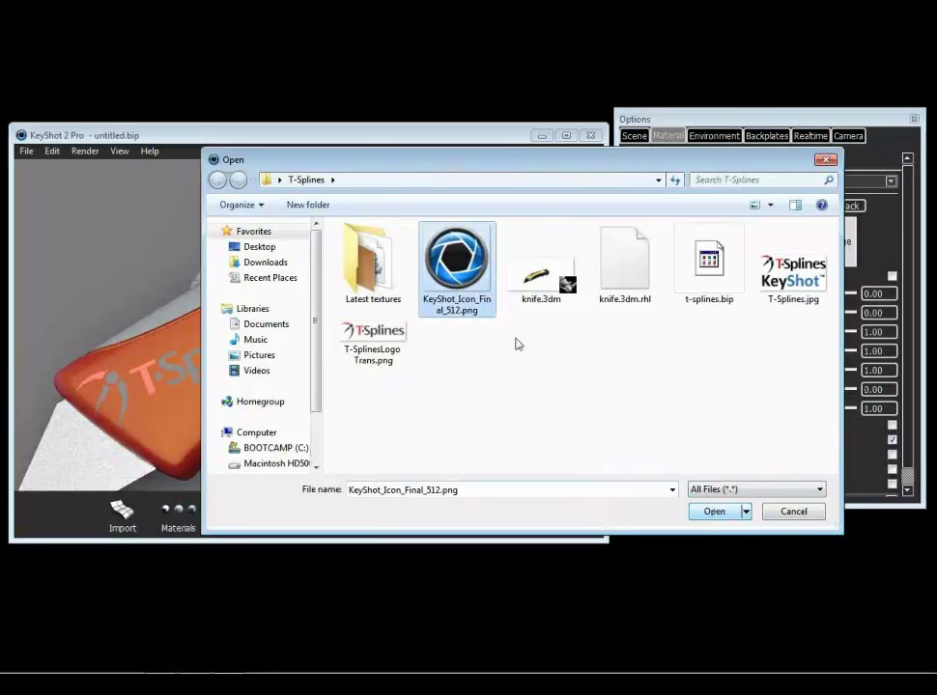
pyautogui.click(717, 511)
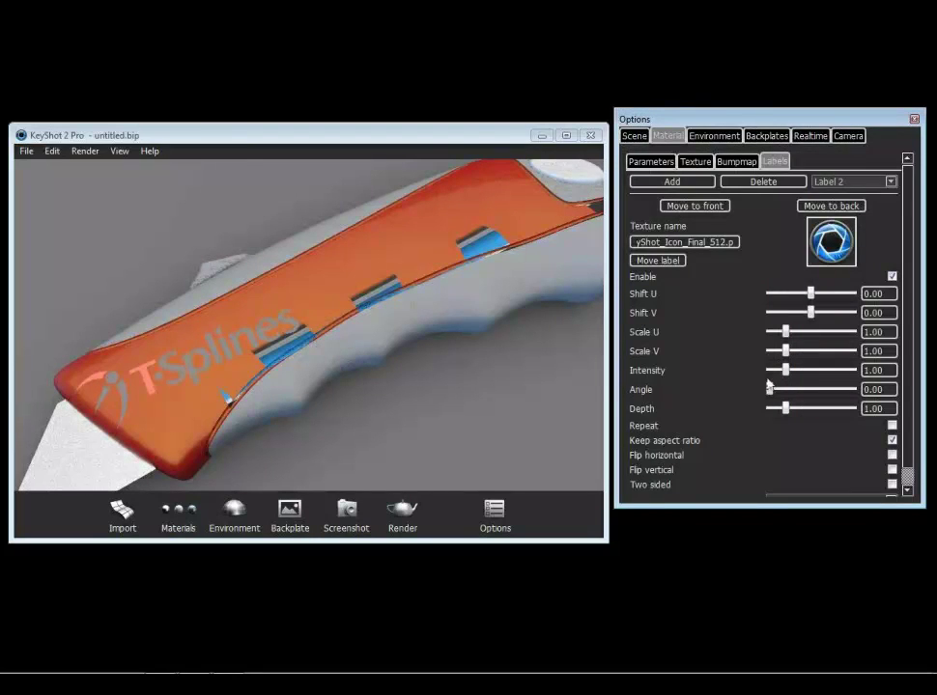
# Place the KeyShot icon label near the rear of the orange body, scale it to 0.76, and finish moving it
pyautogui.click(658, 261)
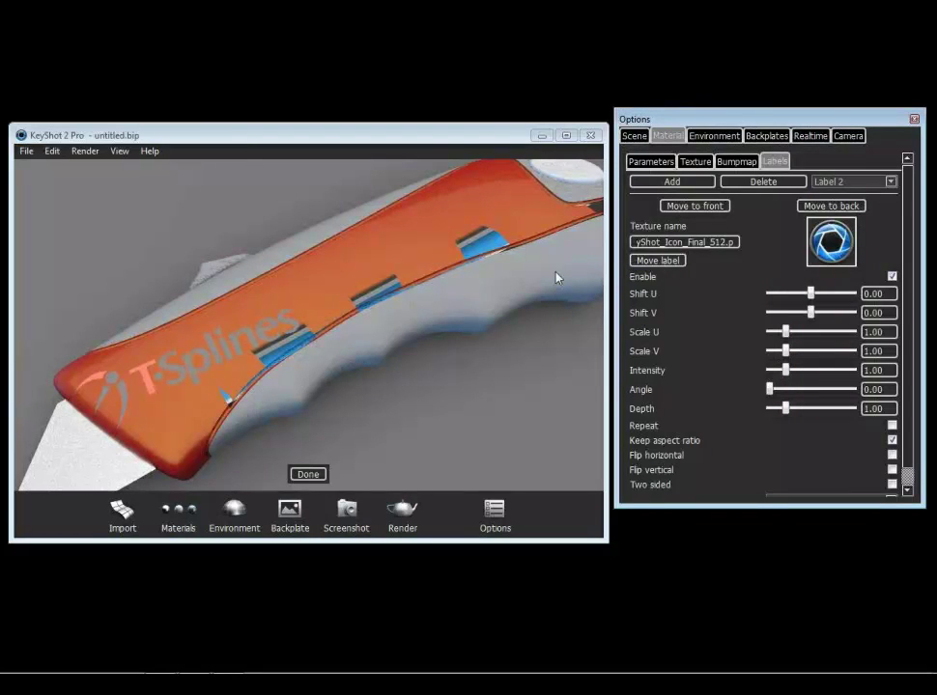
pyautogui.click(448, 227)
pyautogui.moveTo(449, 227); pyautogui.dragTo(485, 212)
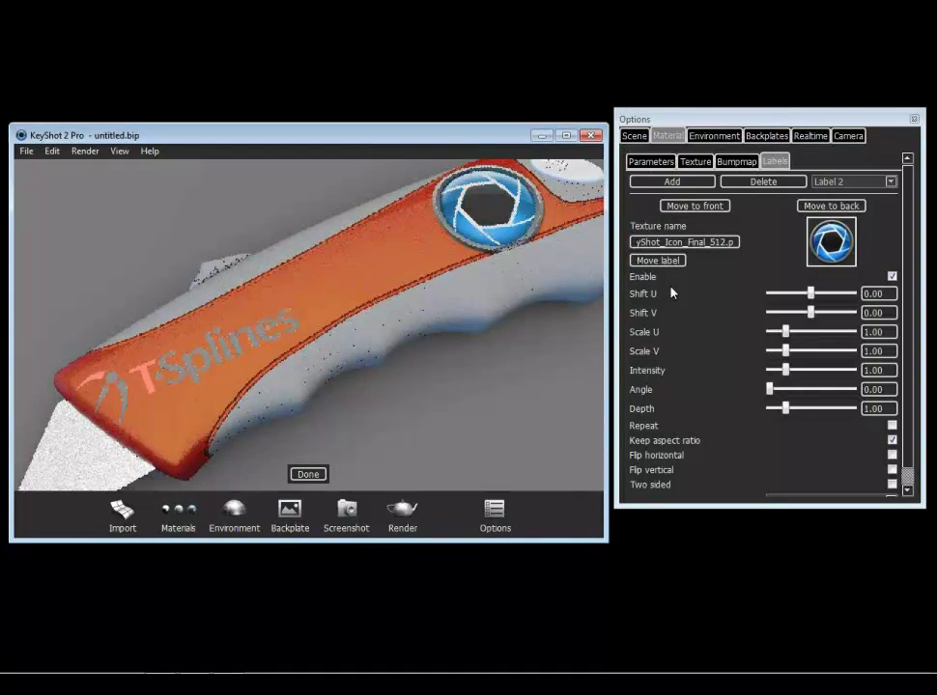
pyautogui.moveTo(787, 354); pyautogui.dragTo(782, 355)
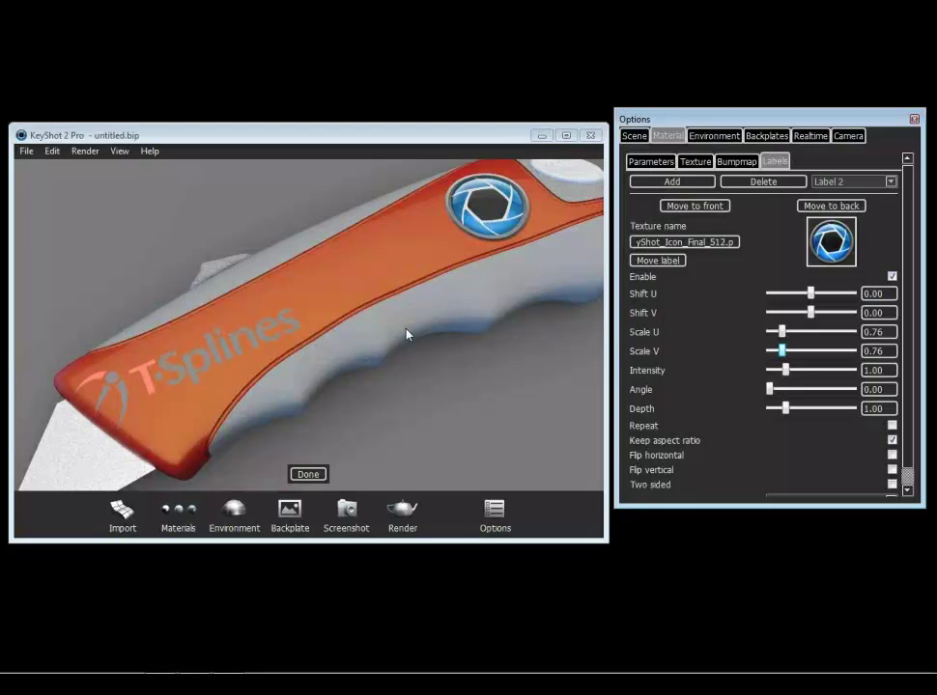
pyautogui.click(308, 474)
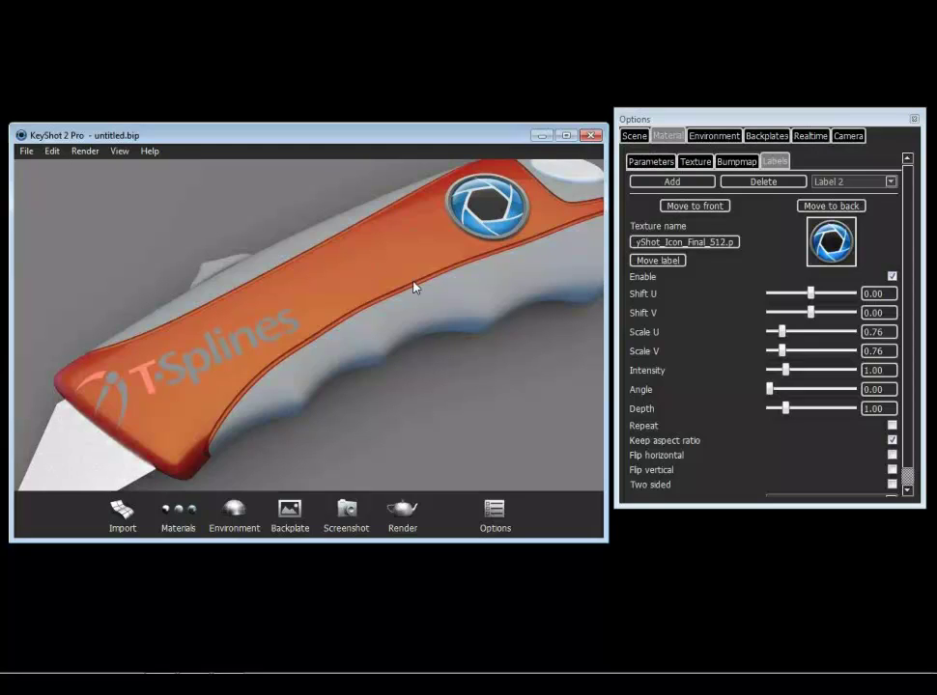
# Copy the orange body's RedYellow Paint #1 material and link it to the gray finger grip
pyautogui.moveTo(414, 286); pyautogui.dragTo(431, 302)
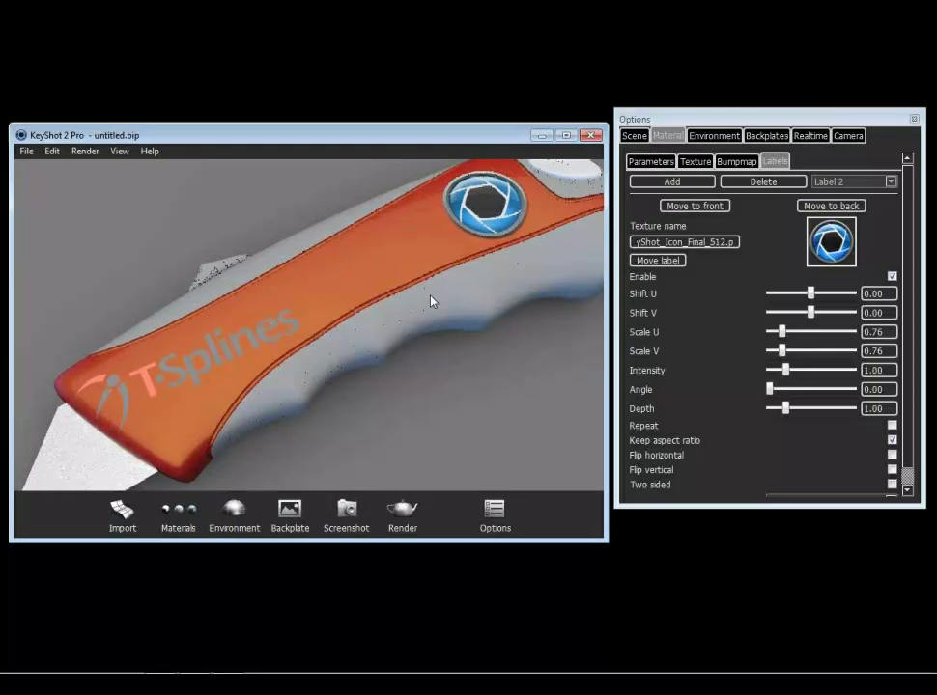
pyautogui.rightClick(381, 261)
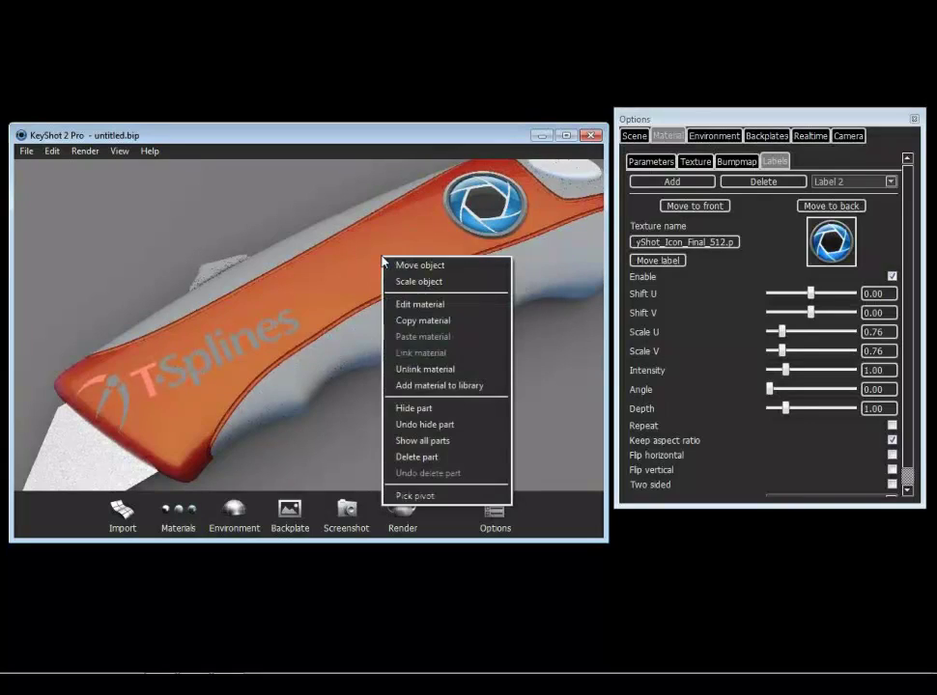
pyautogui.click(418, 323)
pyautogui.rightClick(488, 289)
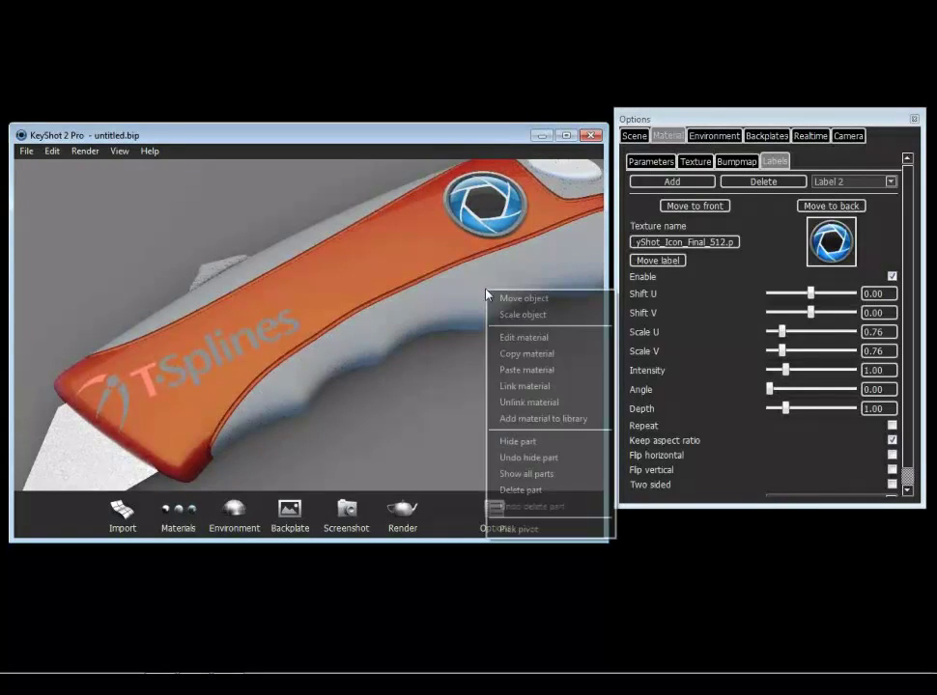
pyautogui.click(522, 387)
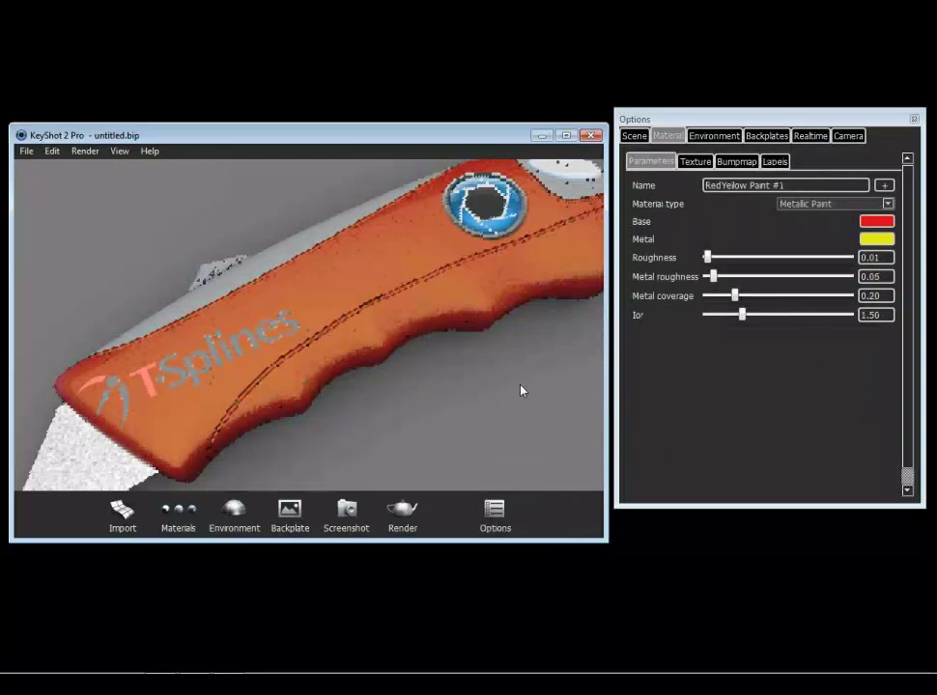
# Copy the orange body's material again and link it to the gray part along the knife's back
pyautogui.rightClick(324, 270)
pyautogui.click(362, 329)
pyautogui.rightClick(283, 253)
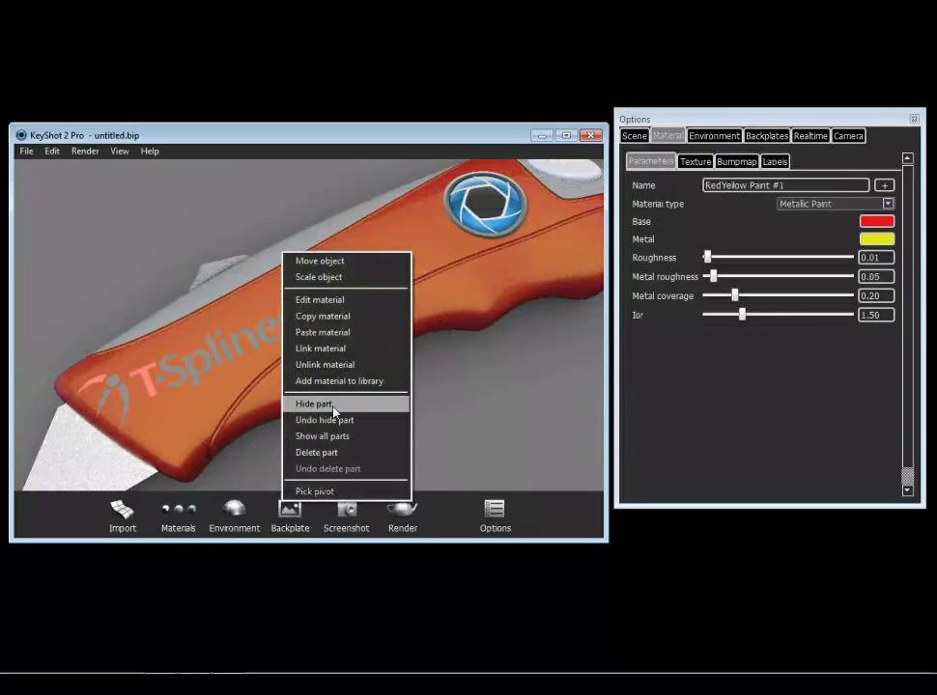
pyautogui.click(323, 349)
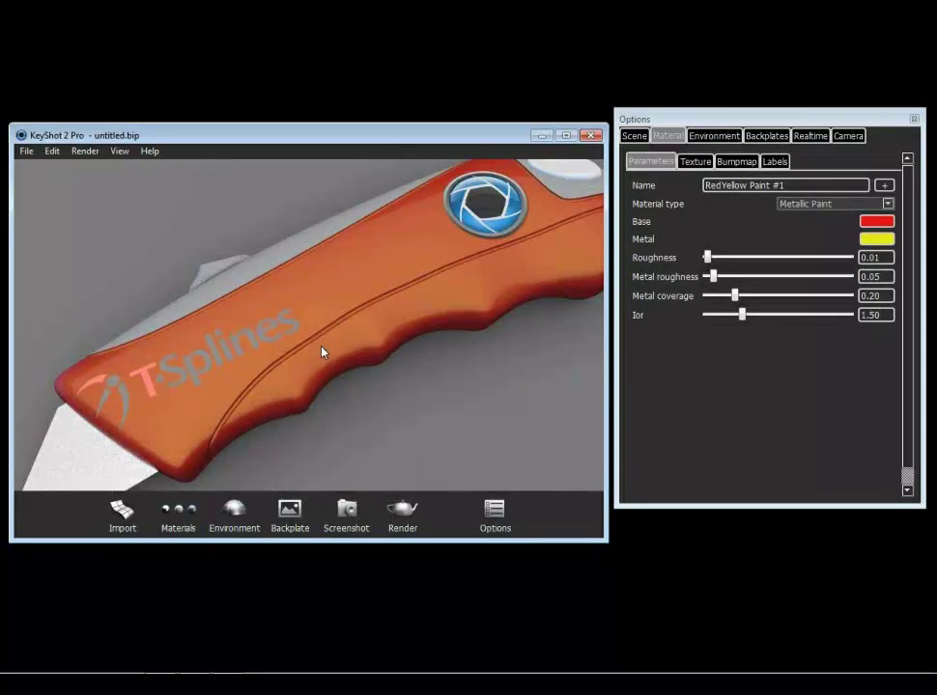
# Set the RedYellow Paint #1 material's Ior to 1.41 and its metal coverage to 0.54
pyautogui.moveTo(323, 353); pyautogui.dragTo(560, 310)
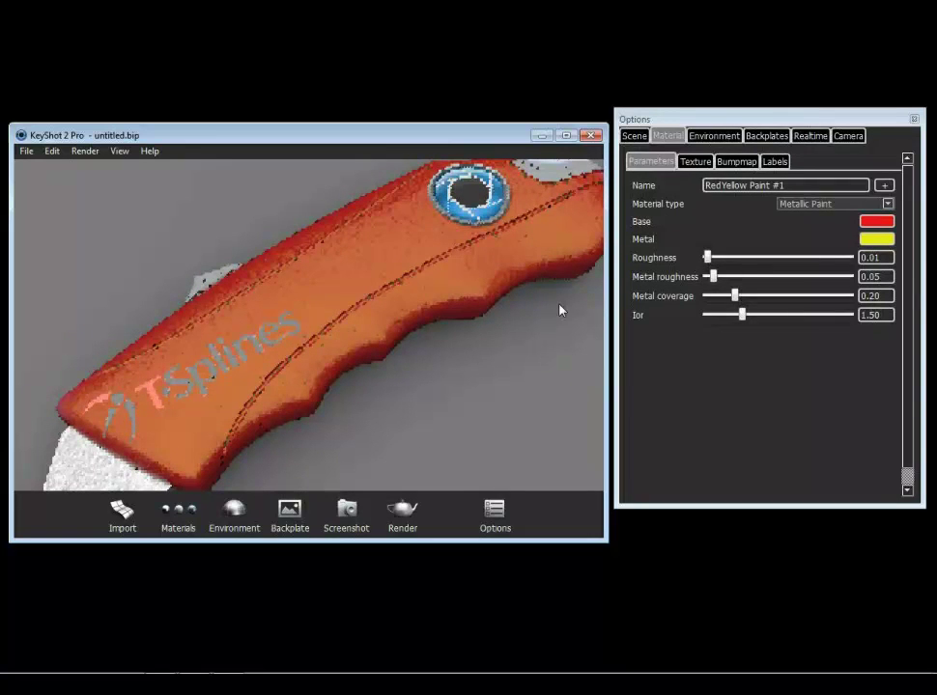
pyautogui.moveTo(734, 319)
pyautogui.mouseDown()
pyautogui.moveTo(706, 315)
pyautogui.moveTo(737, 324)
pyautogui.mouseUp()
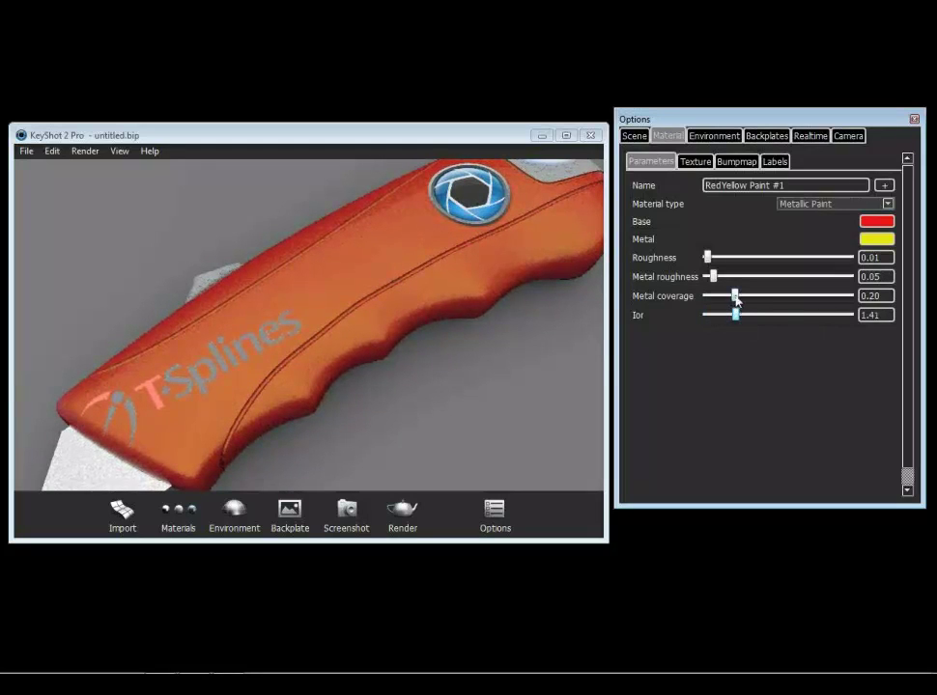
pyautogui.moveTo(735, 299); pyautogui.dragTo(784, 302)
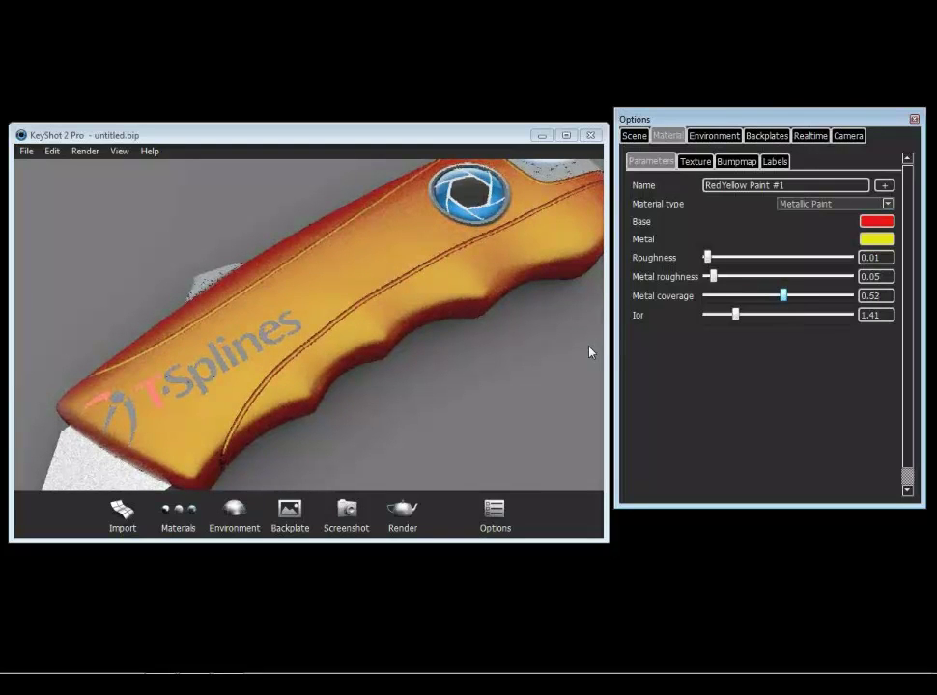
# Reduce the metal coverage of the knife's paint to 0.00
pyautogui.moveTo(539, 322); pyautogui.dragTo(537, 284)
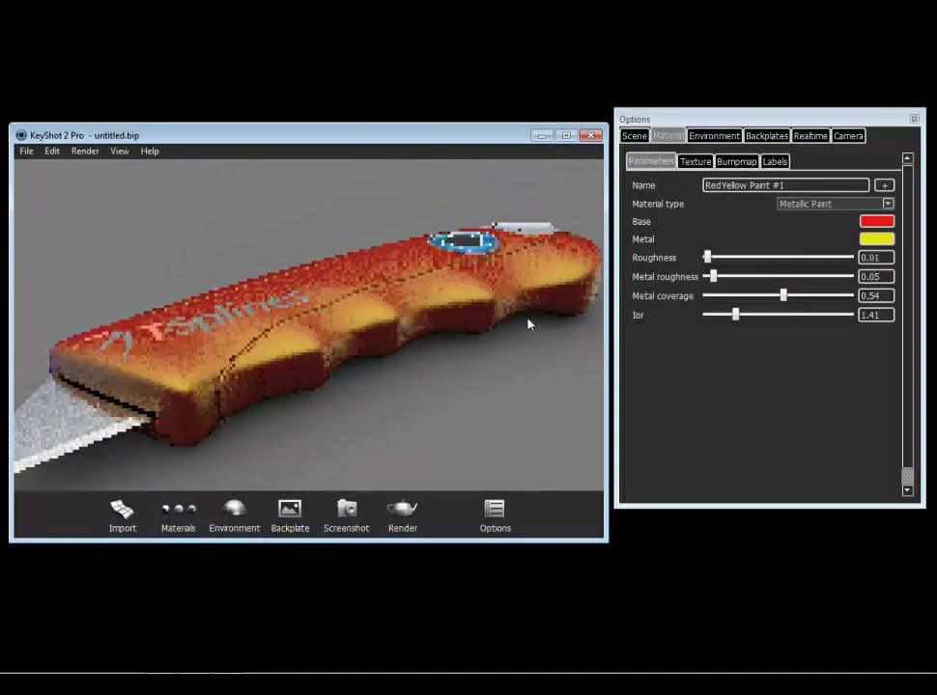
pyautogui.moveTo(784, 295); pyautogui.dragTo(708, 303)
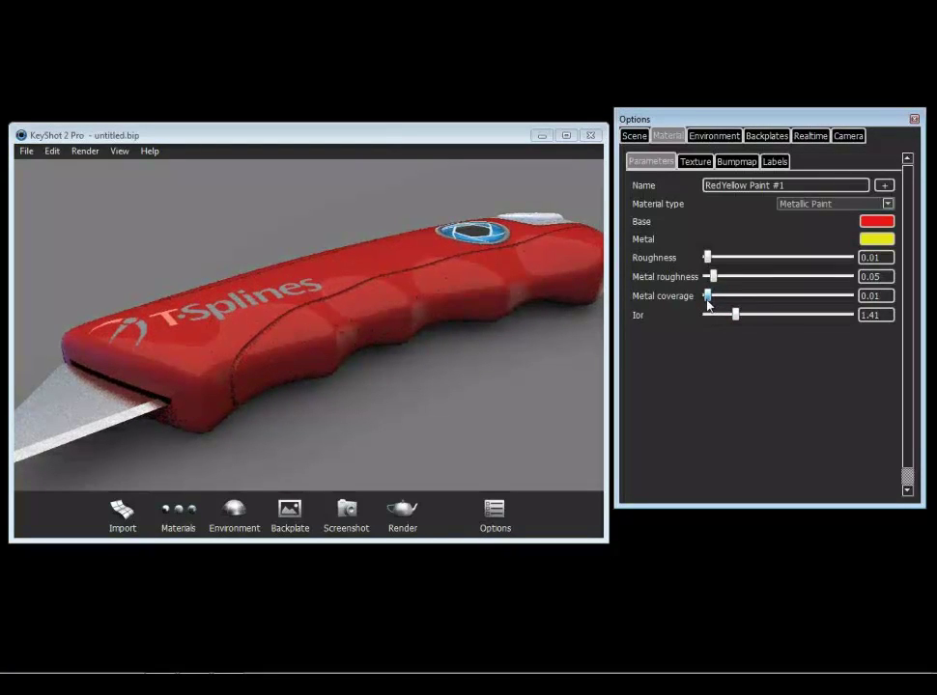
pyautogui.moveTo(708, 304); pyautogui.dragTo(702, 304)
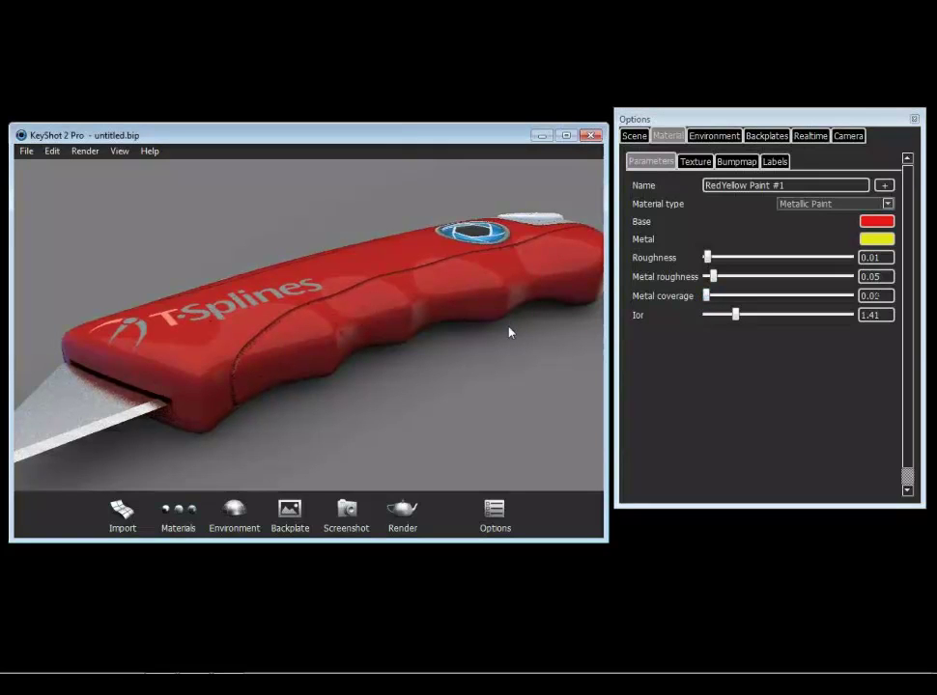
# Move the T-Splines logo label to the middle of the body's upper face and set its angle to 327.86
pyautogui.moveTo(508, 334)
pyautogui.mouseDown()
pyautogui.moveTo(489, 374)
pyautogui.moveTo(501, 356)
pyautogui.mouseUp()
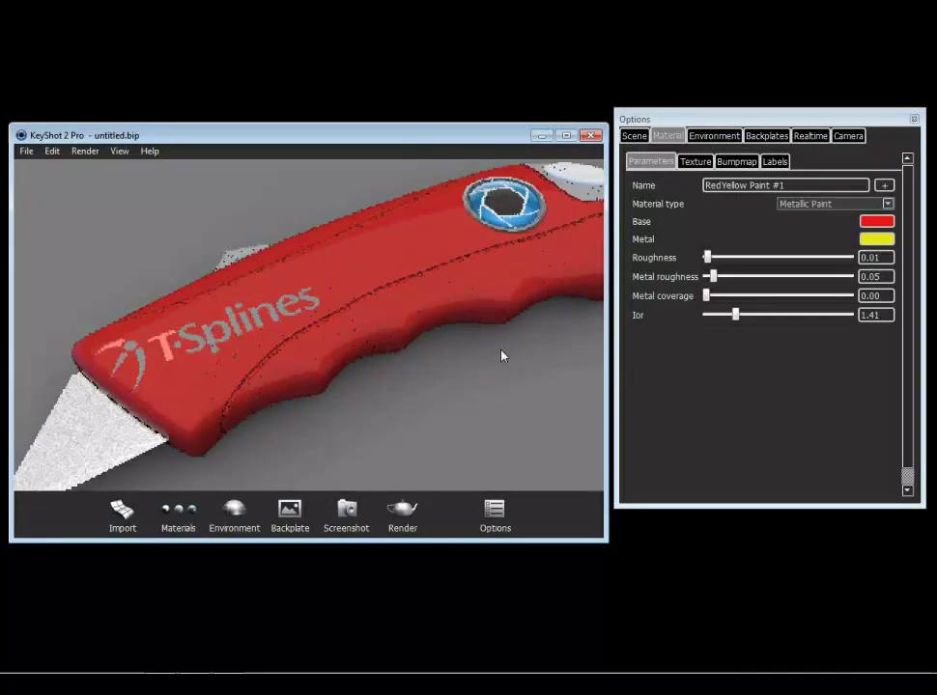
pyautogui.click(772, 162)
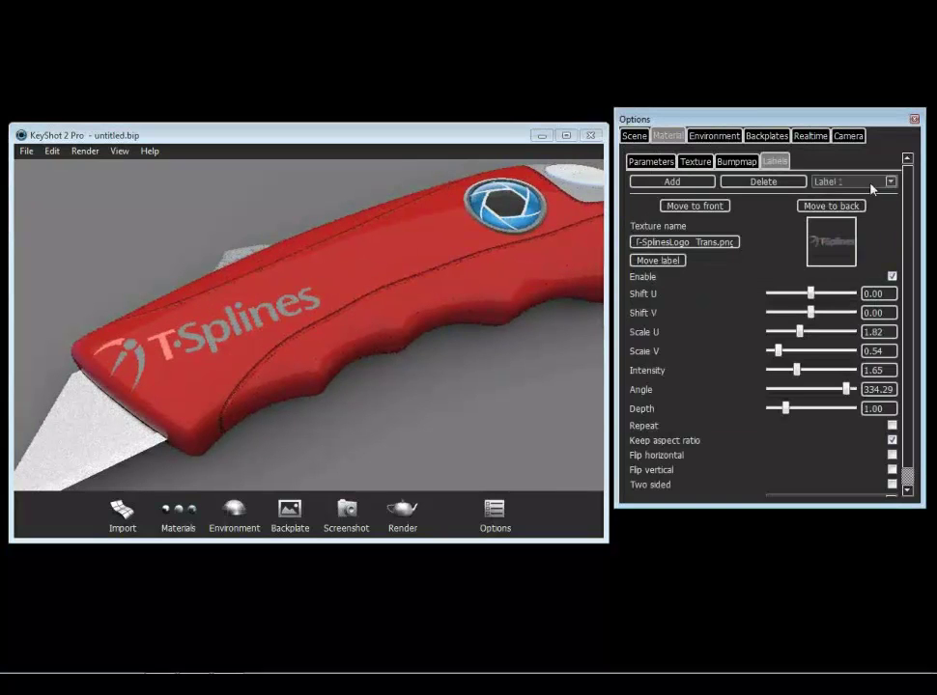
pyautogui.click(658, 261)
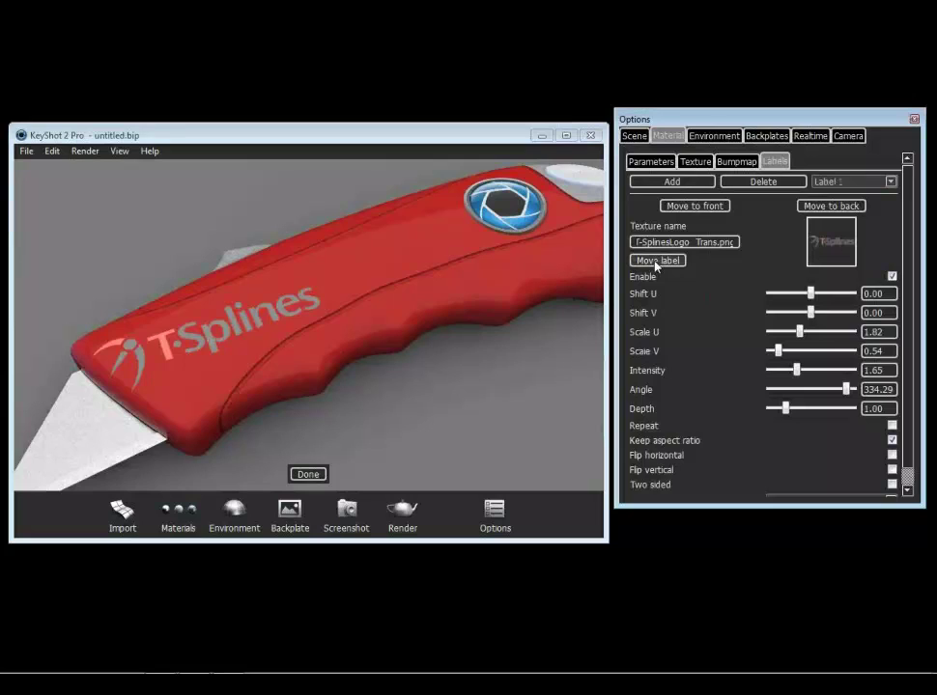
pyautogui.click(268, 336)
pyautogui.moveTo(269, 340); pyautogui.dragTo(350, 348)
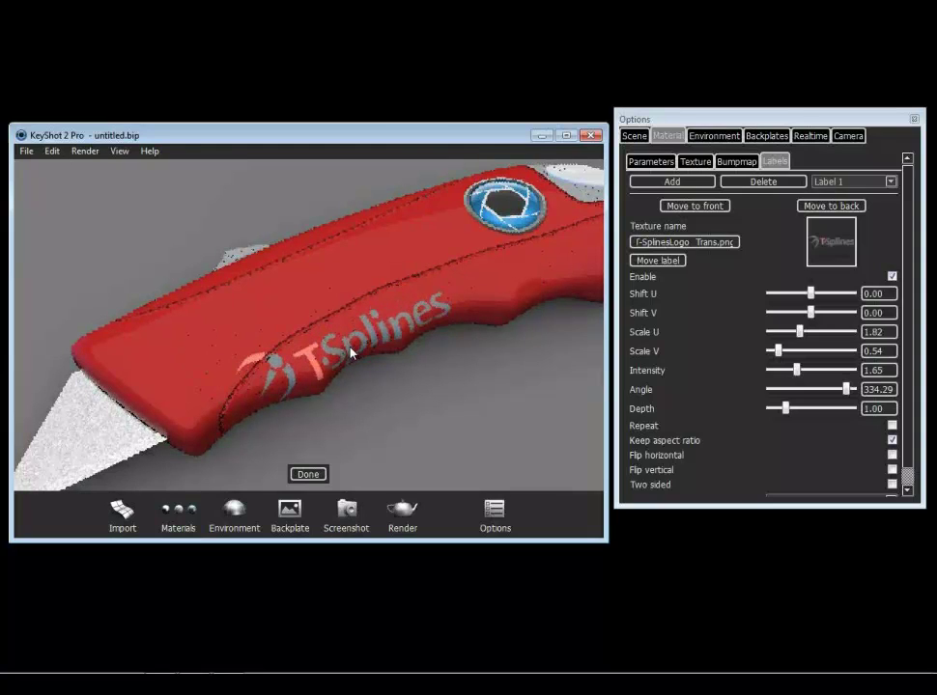
pyautogui.moveTo(350, 349); pyautogui.dragTo(328, 283)
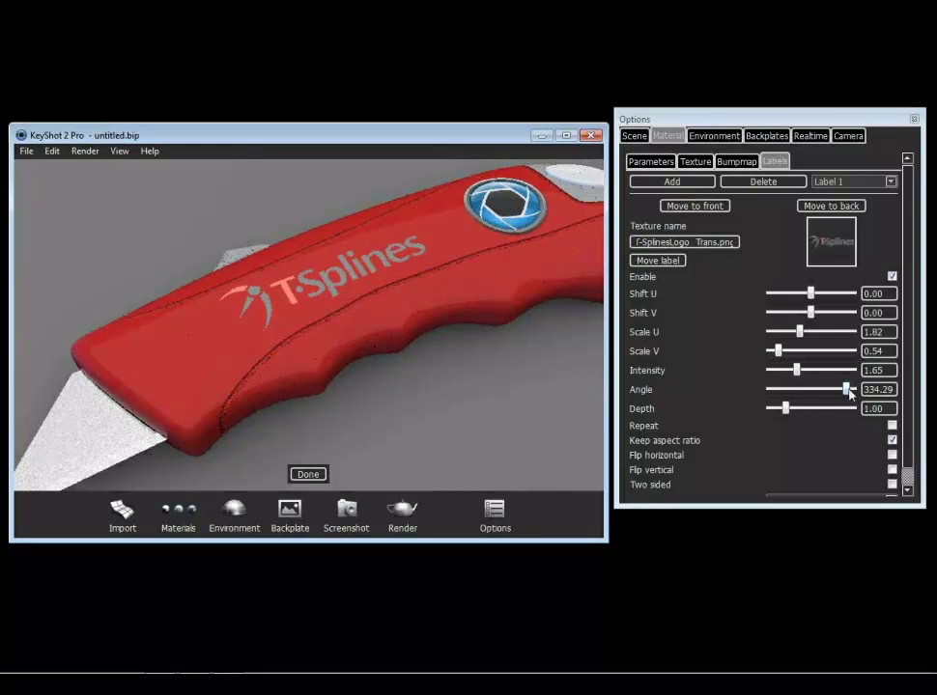
pyautogui.moveTo(849, 391); pyautogui.dragTo(847, 396)
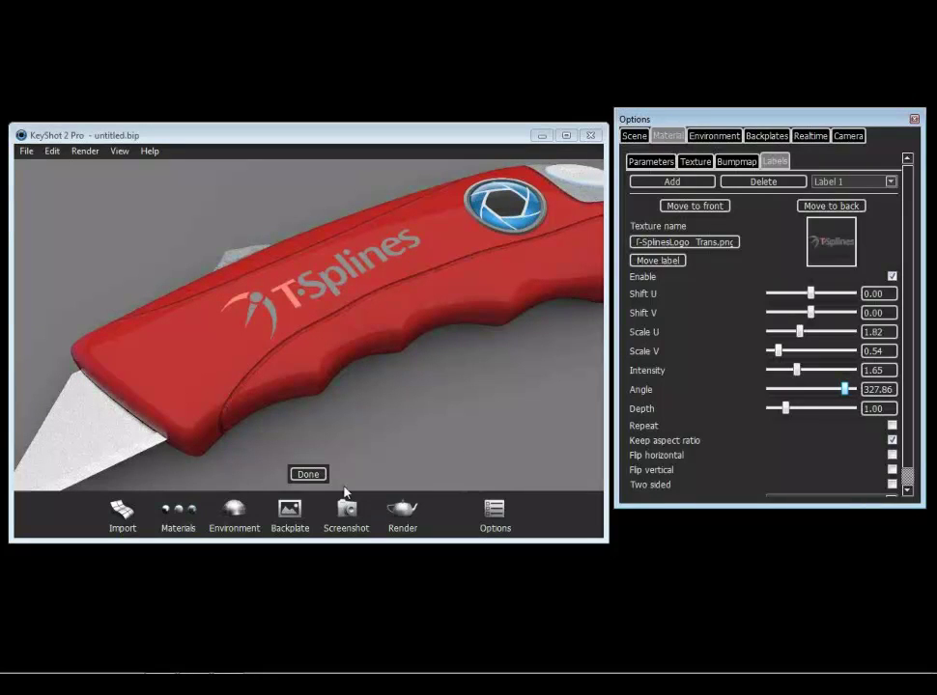
pyautogui.moveTo(419, 366); pyautogui.dragTo(397, 341)
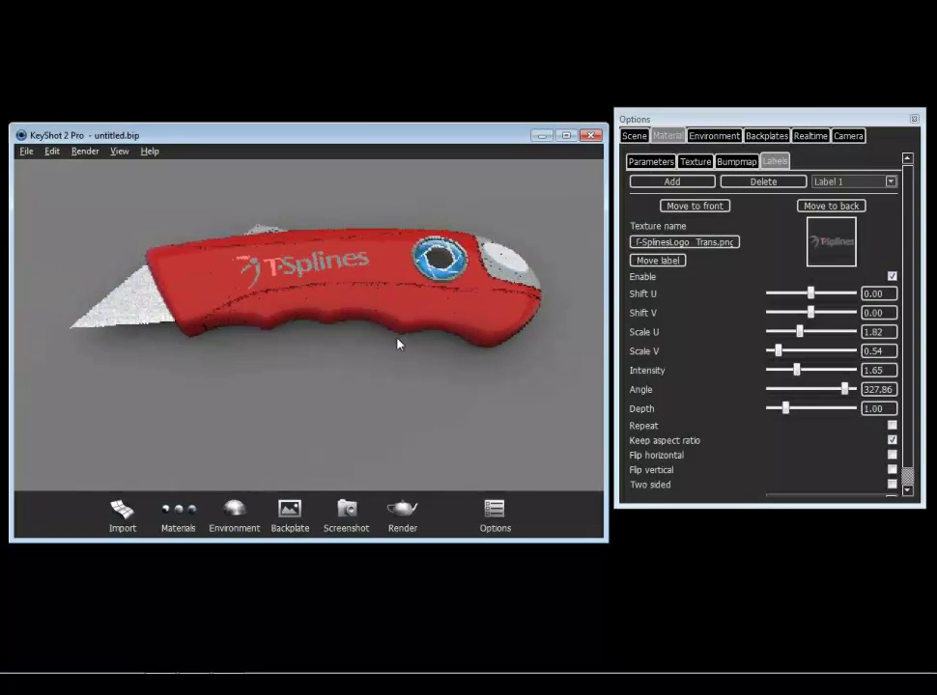
# Tilt the camera to an inclination of 27.43 and set its azimuth to -61.71
pyautogui.click(846, 136)
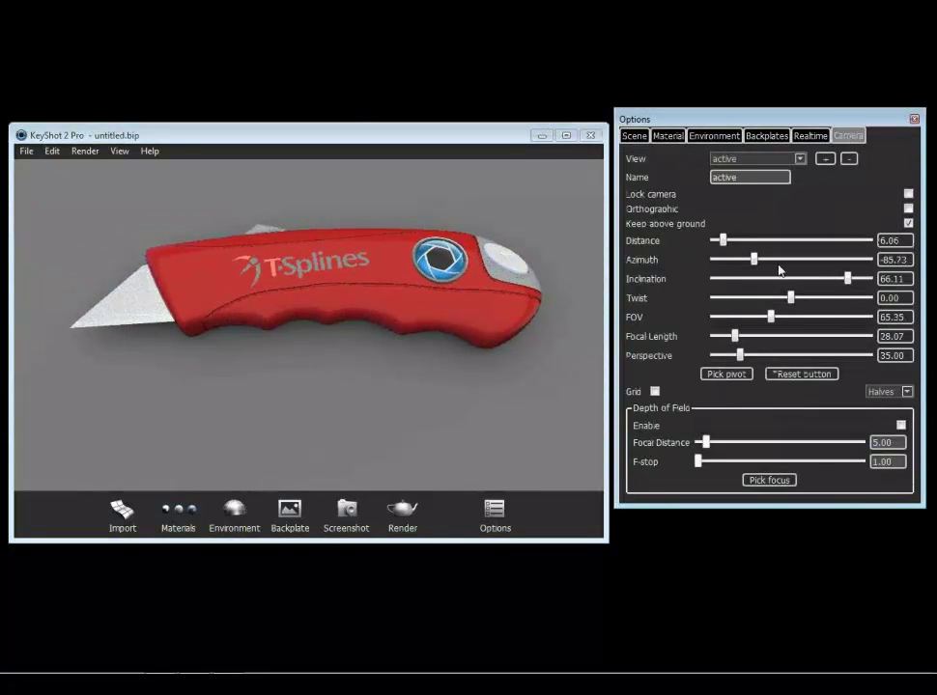
pyautogui.moveTo(382, 395); pyautogui.dragTo(432, 299)
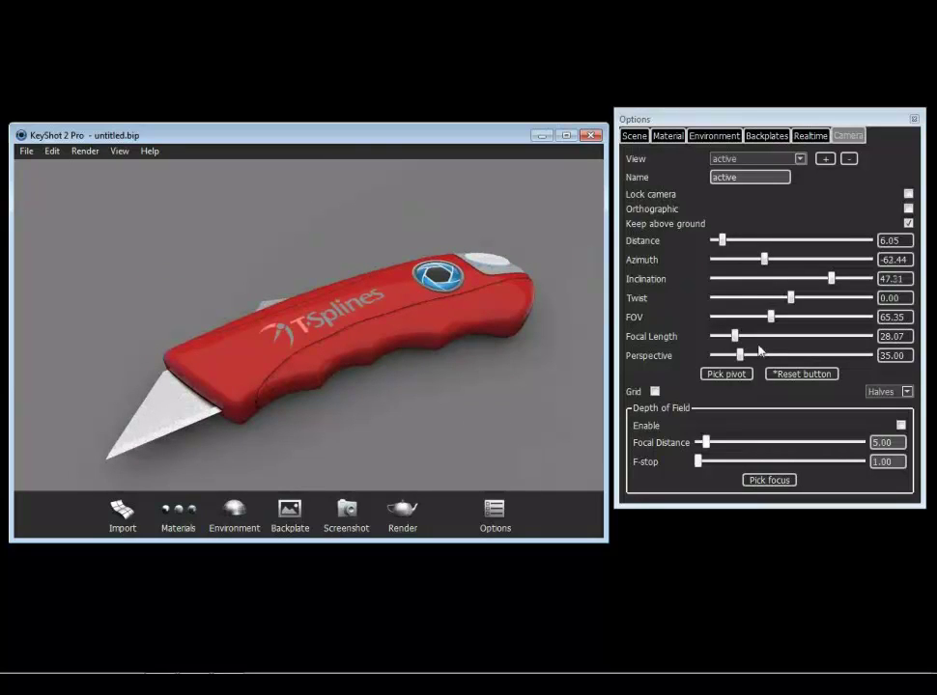
pyautogui.moveTo(831, 281); pyautogui.dragTo(867, 282)
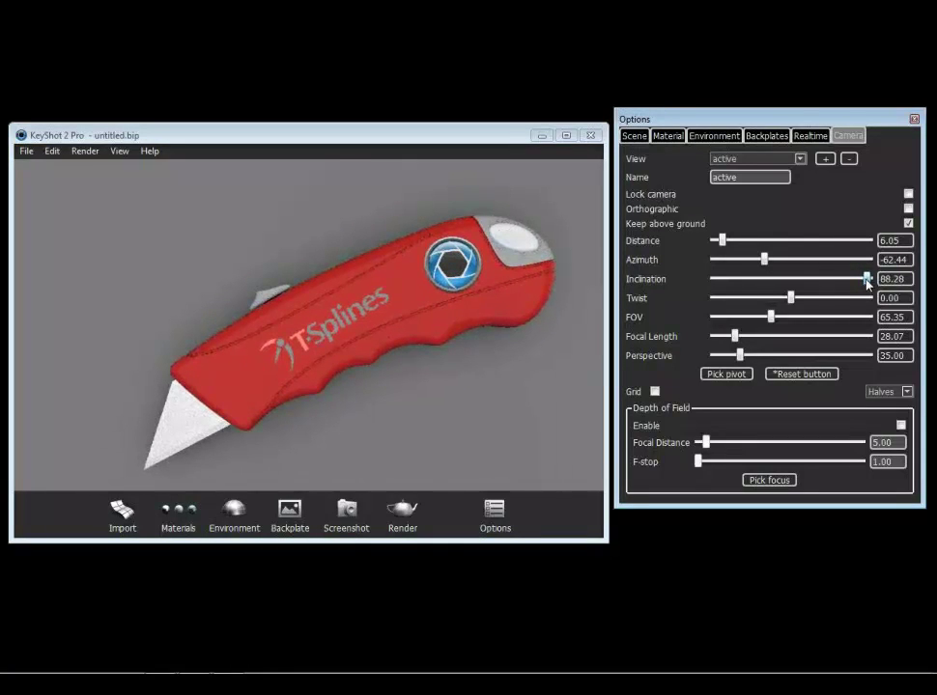
pyautogui.moveTo(868, 282); pyautogui.dragTo(814, 301)
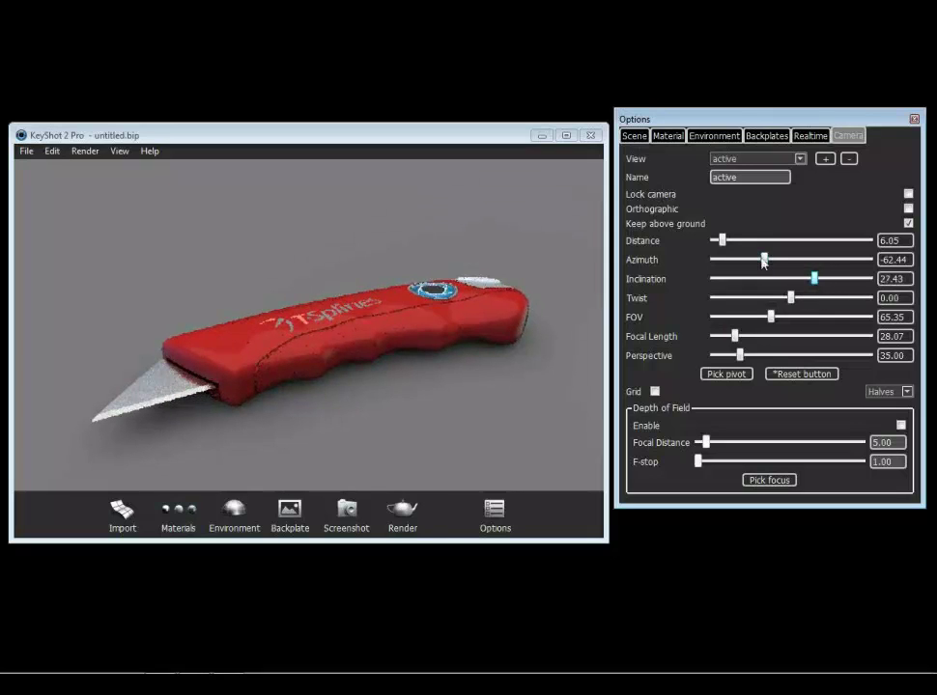
pyautogui.moveTo(763, 263)
pyautogui.mouseDown()
pyautogui.moveTo(822, 262)
pyautogui.moveTo(764, 269)
pyautogui.mouseUp()
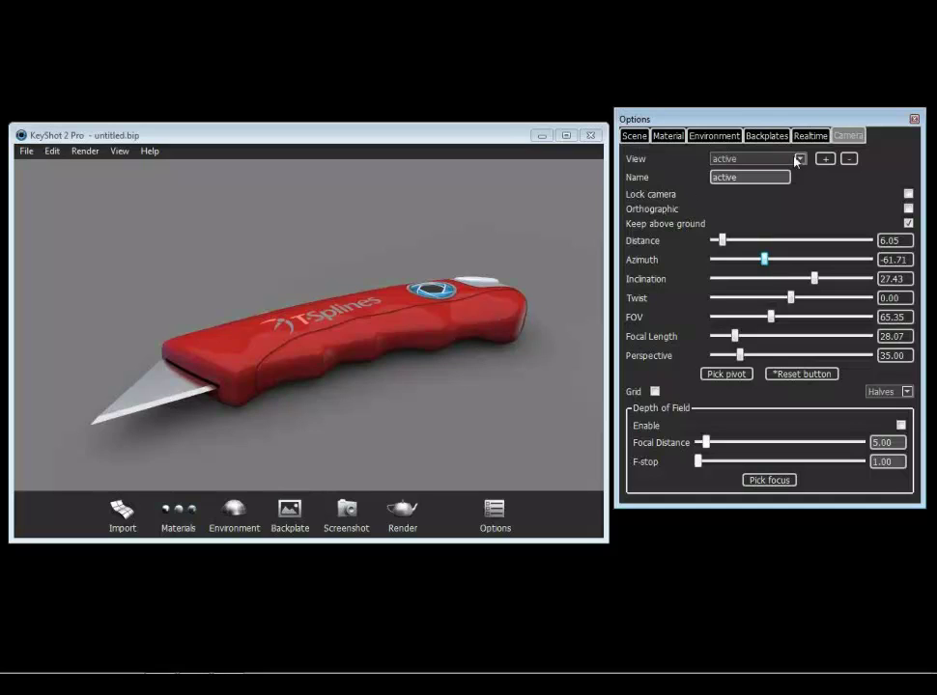
# Switch the camera to orthographic projection and frame the whole knife in a nearly straight top-down view
pyautogui.click(908, 208)
pyautogui.moveTo(594, 333); pyautogui.dragTo(426, 465)
pyautogui.scroll(3, 492, 439)
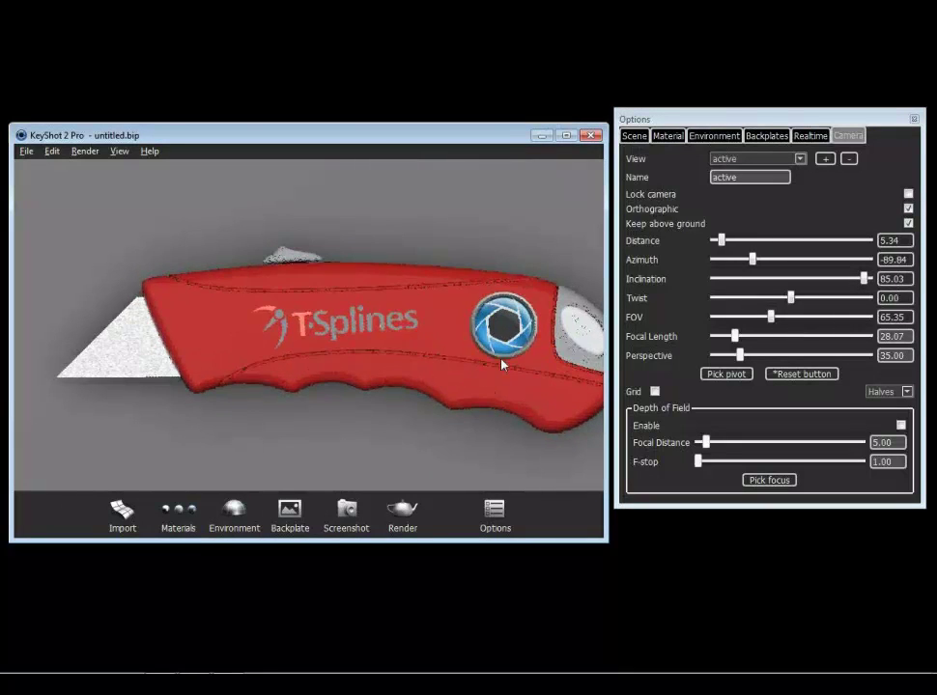
pyautogui.moveTo(502, 362); pyautogui.dragTo(461, 335, button='middle')
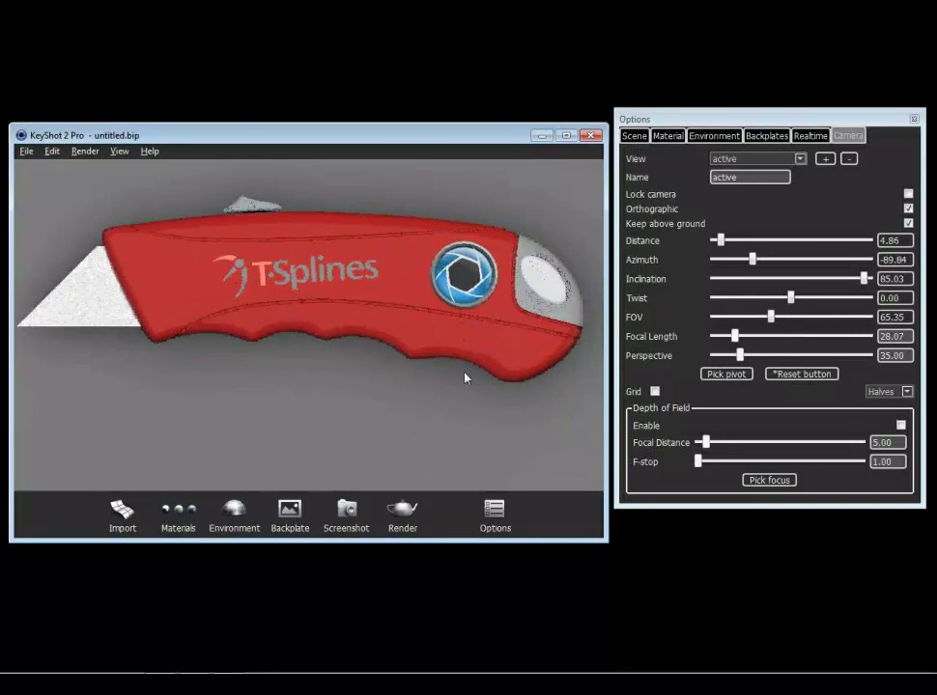
pyautogui.moveTo(465, 376); pyautogui.dragTo(442, 411)
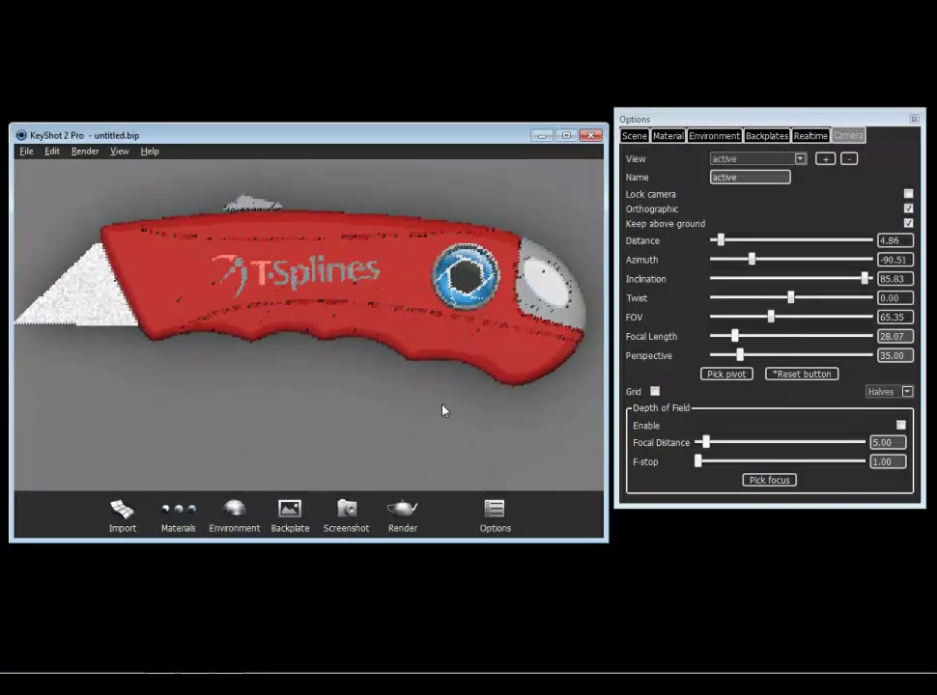
pyautogui.scroll(-1, 511, 376)
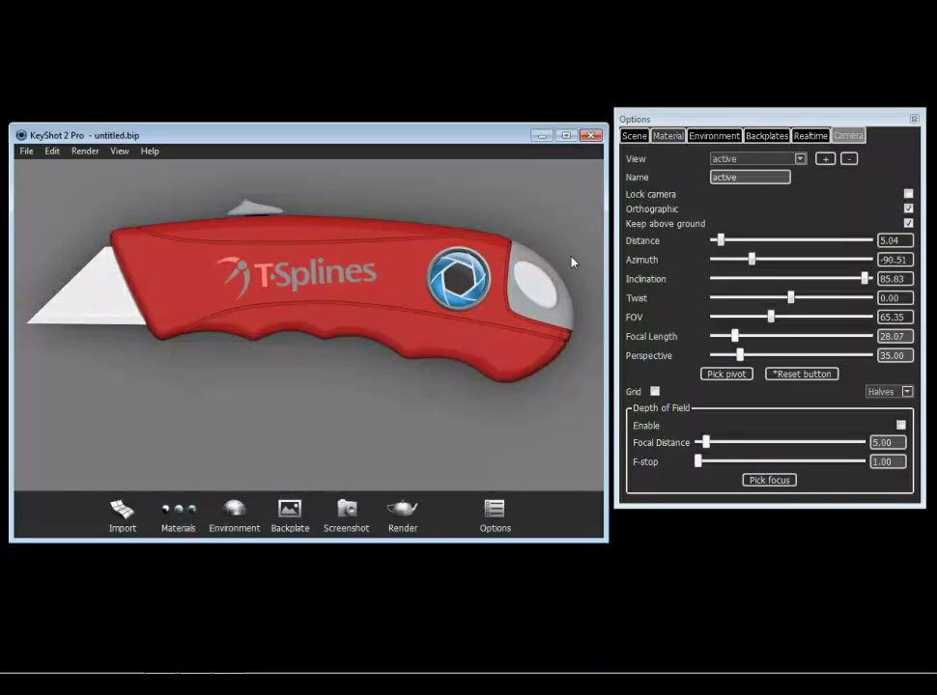
# Change the red body's material type to Metal and set its roughness to 0.24
pyautogui.doubleClick(512, 331)
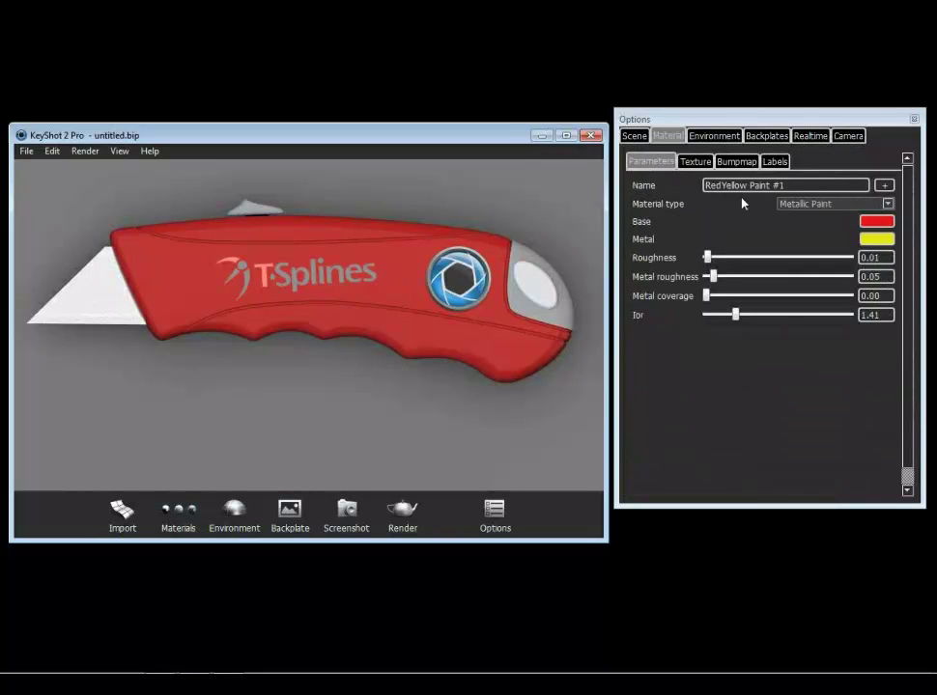
pyautogui.click(886, 205)
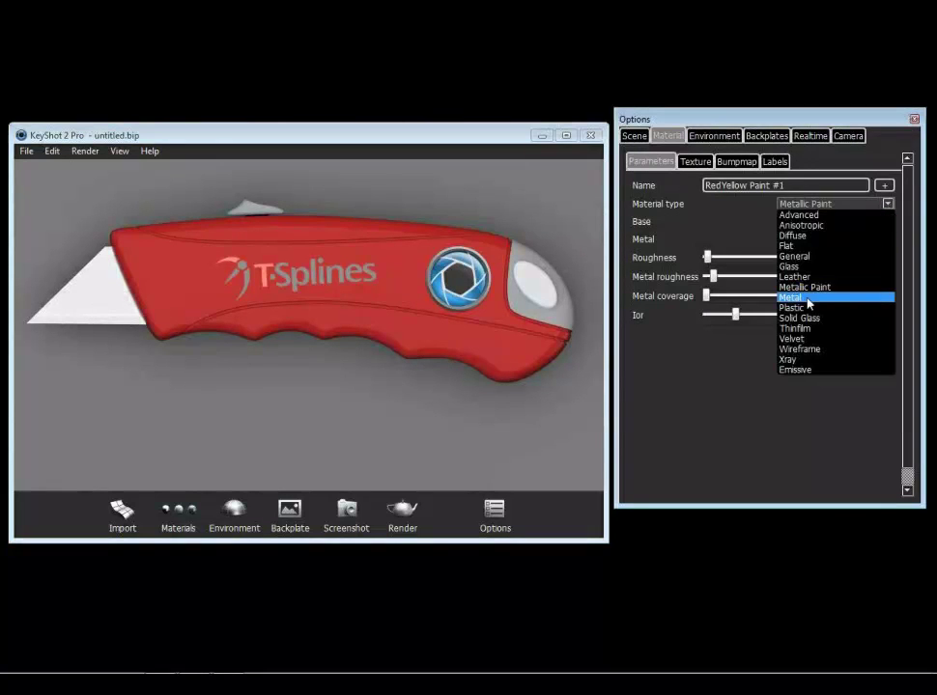
pyautogui.click(810, 298)
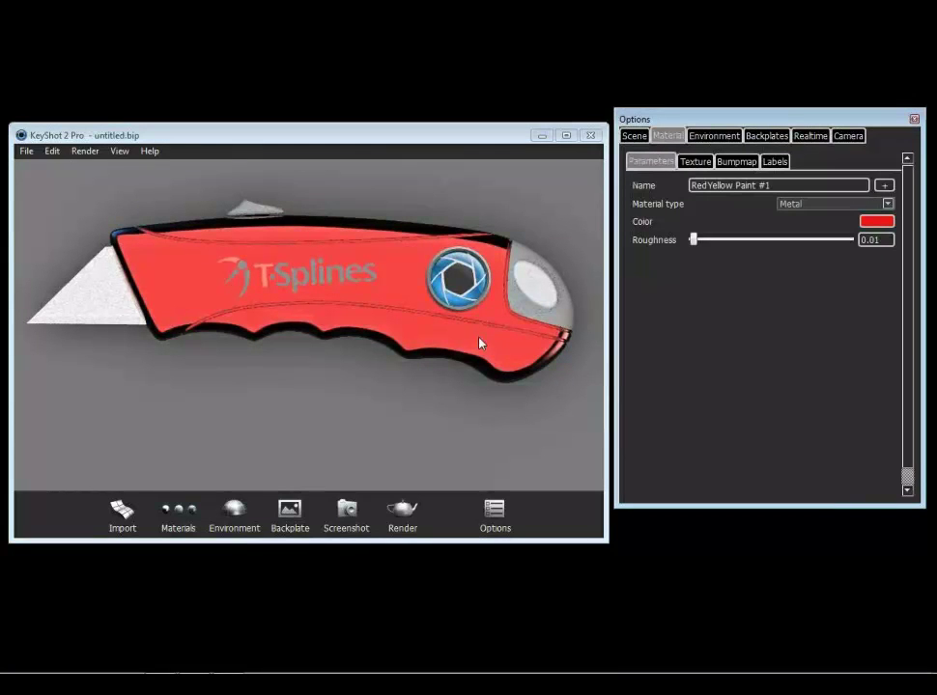
pyautogui.moveTo(414, 345); pyautogui.dragTo(456, 226)
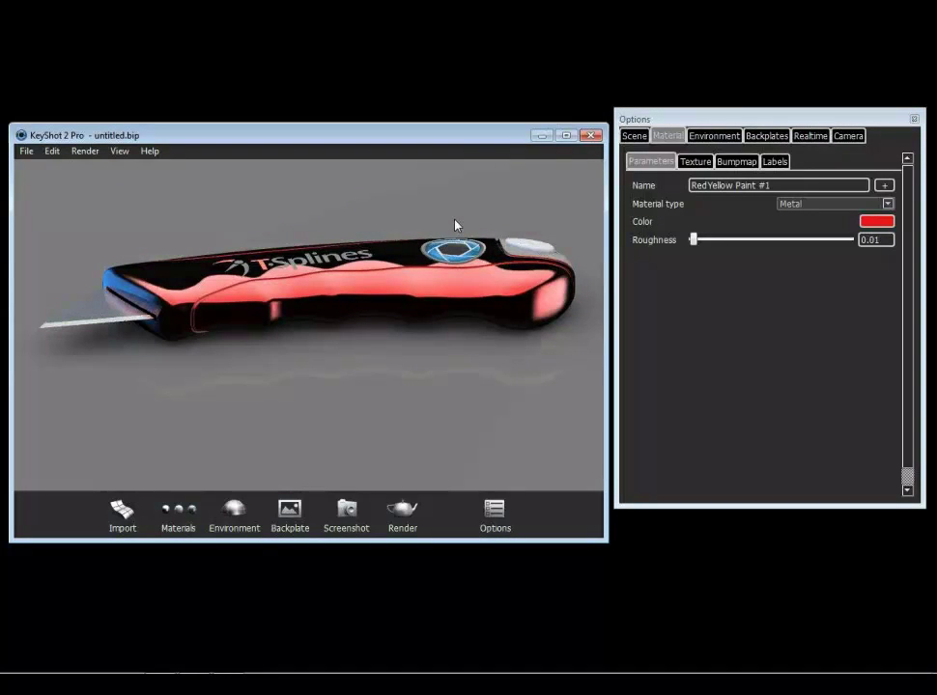
pyautogui.moveTo(456, 226); pyautogui.dragTo(422, 364)
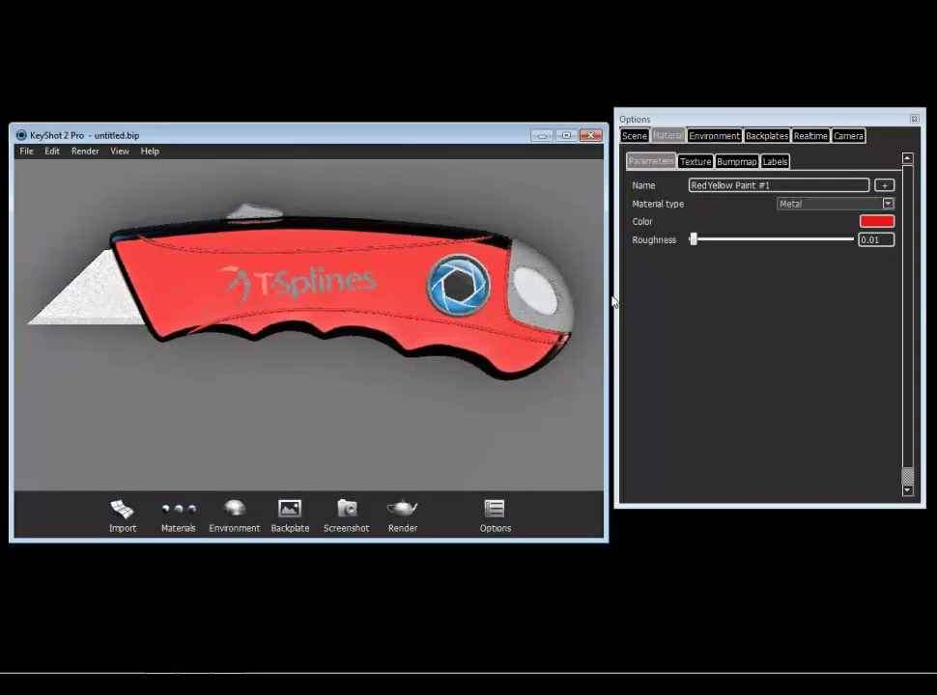
pyautogui.moveTo(697, 242); pyautogui.dragTo(728, 252)
pyautogui.moveTo(551, 327); pyautogui.dragTo(309, 189)
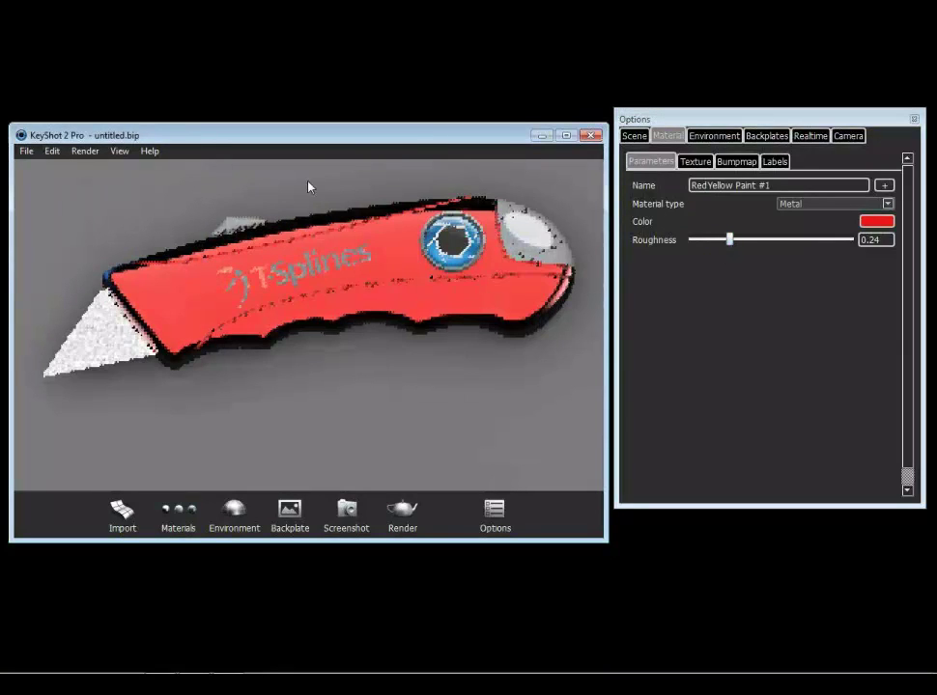
# Turn on the general preference that shows advanced material settings
pyautogui.click(27, 151)
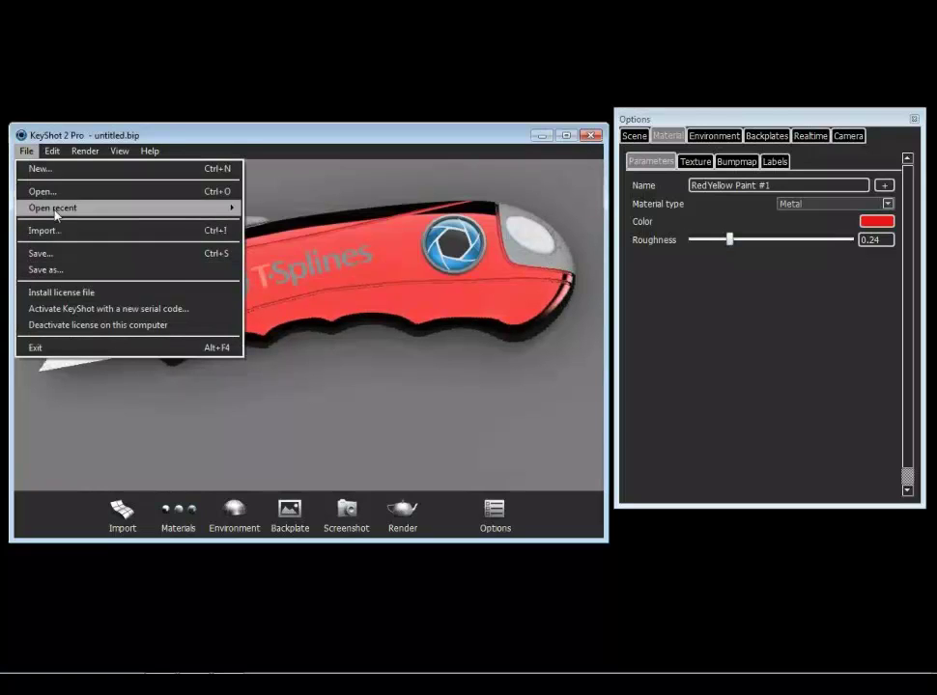
pyautogui.moveTo(56, 214)
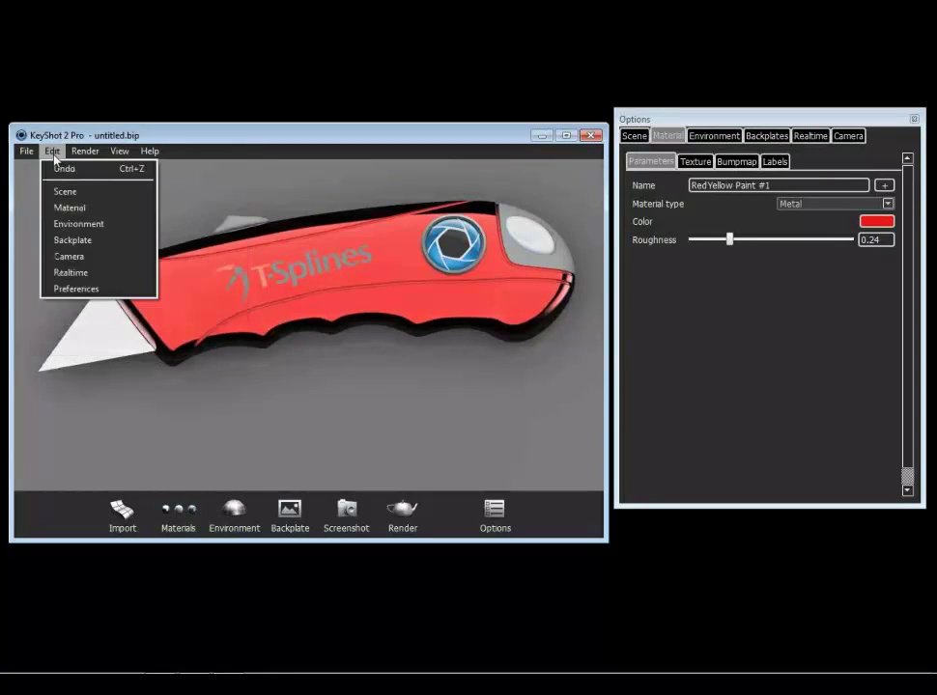
pyautogui.click(65, 290)
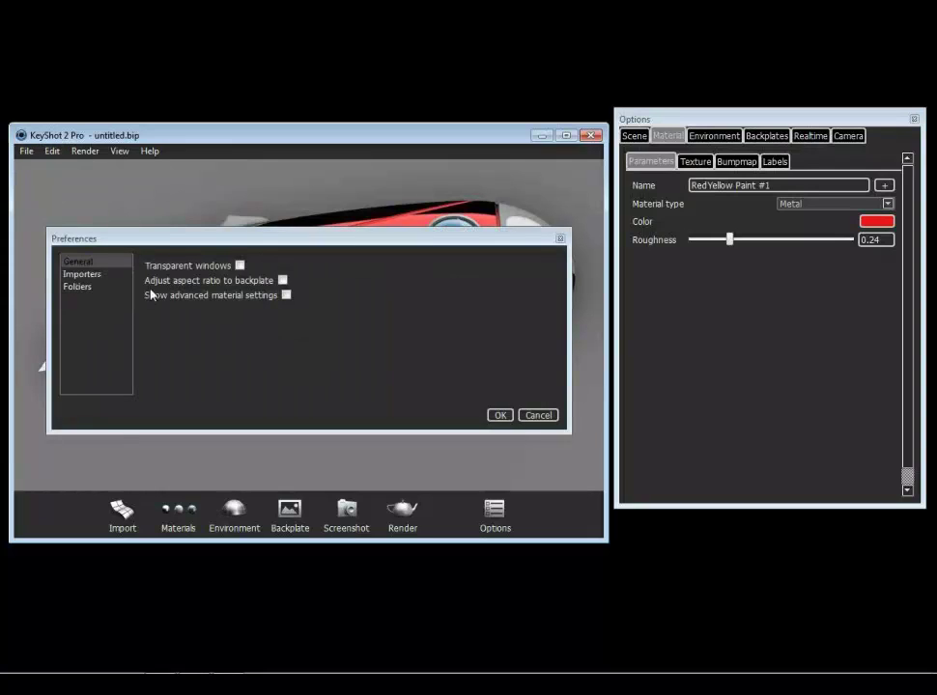
pyautogui.click(71, 275)
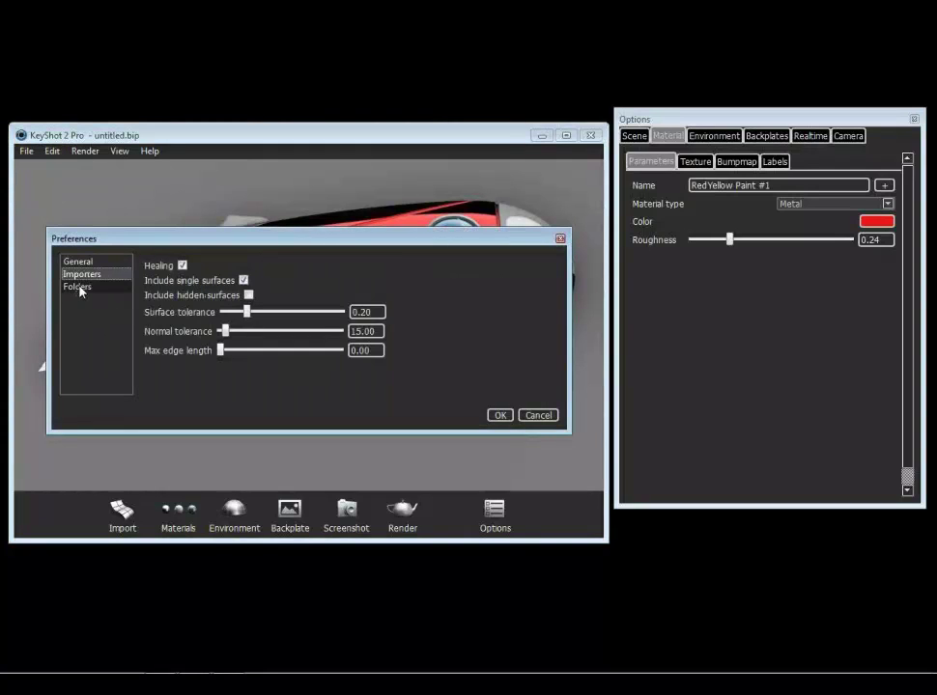
pyautogui.click(77, 261)
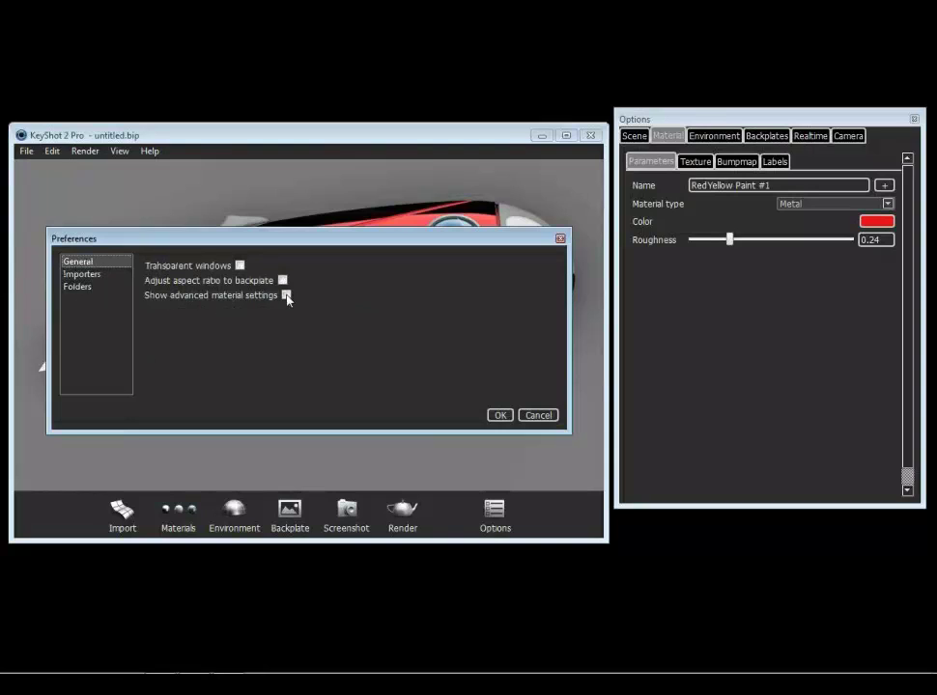
pyautogui.click(498, 416)
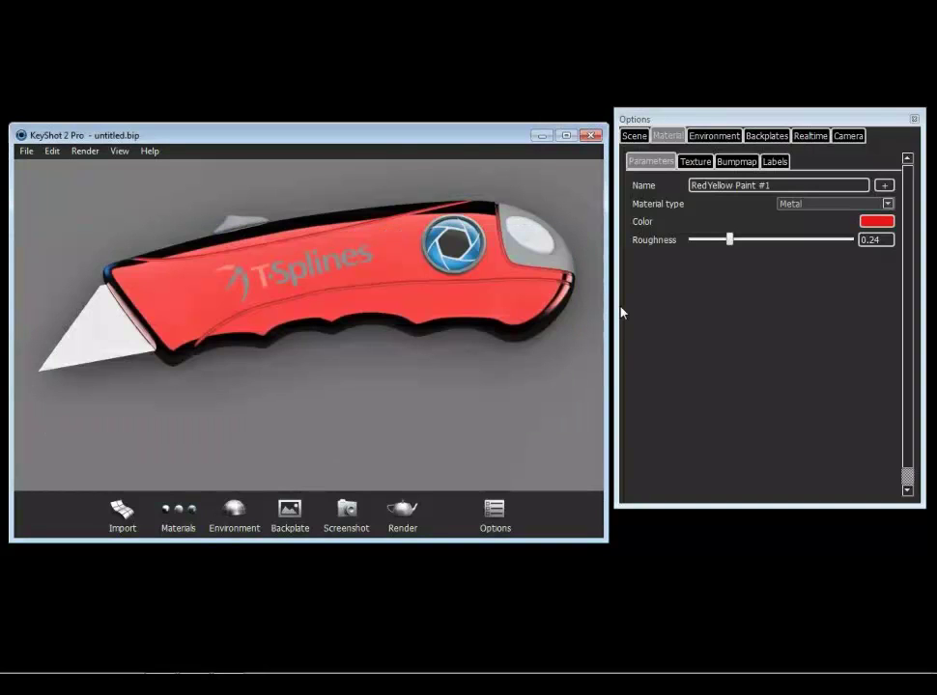
# Reload the body's material settings, enable Glossy and set the roughness to 0.31
pyautogui.click(633, 135)
pyautogui.click(667, 137)
pyautogui.doubleClick(384, 274)
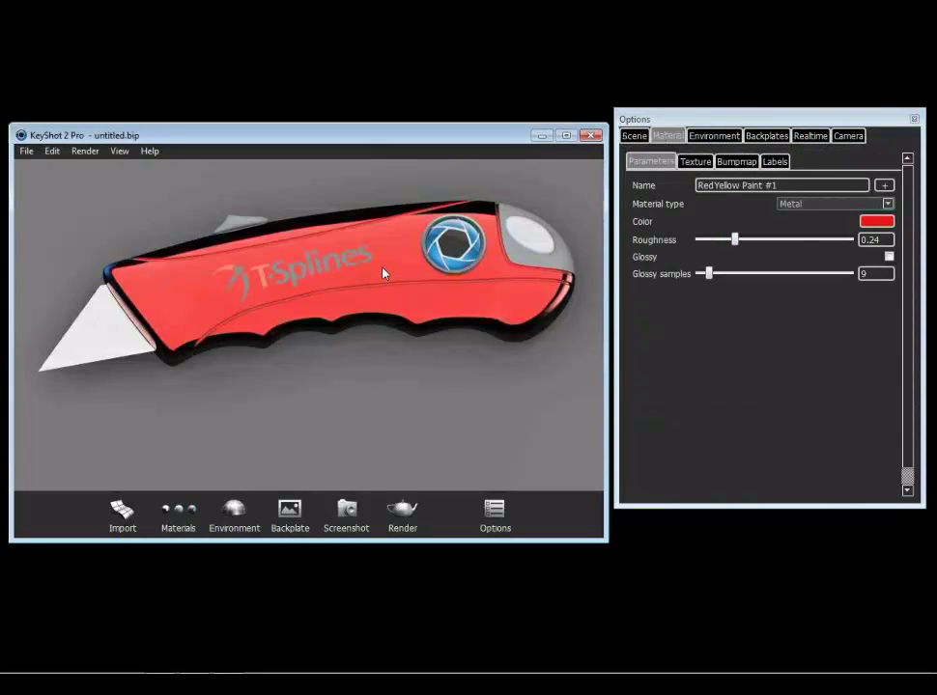
pyautogui.click(888, 256)
pyautogui.moveTo(734, 240); pyautogui.dragTo(745, 240)
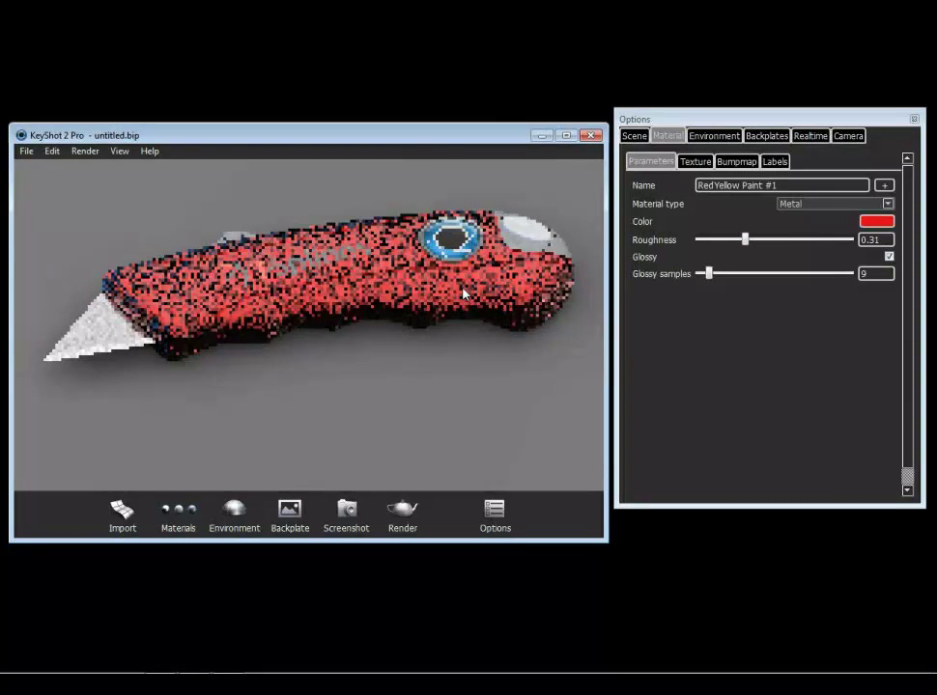
# Recolor the body's metal to a light gray with RGB 186, 186, 186 and set its roughness to 0.11
pyautogui.click(874, 222)
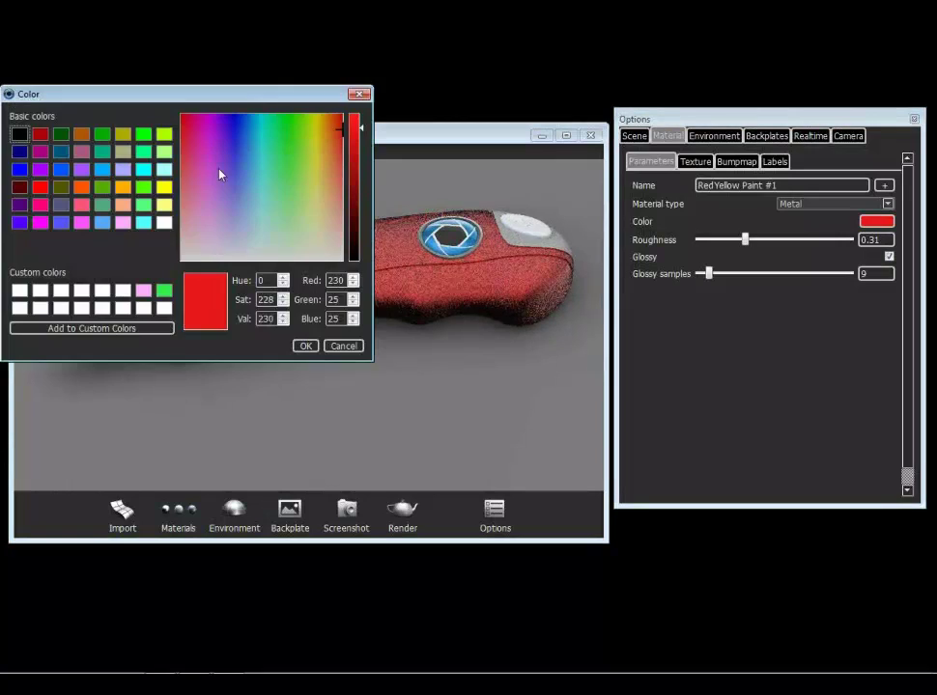
pyautogui.click(20, 133)
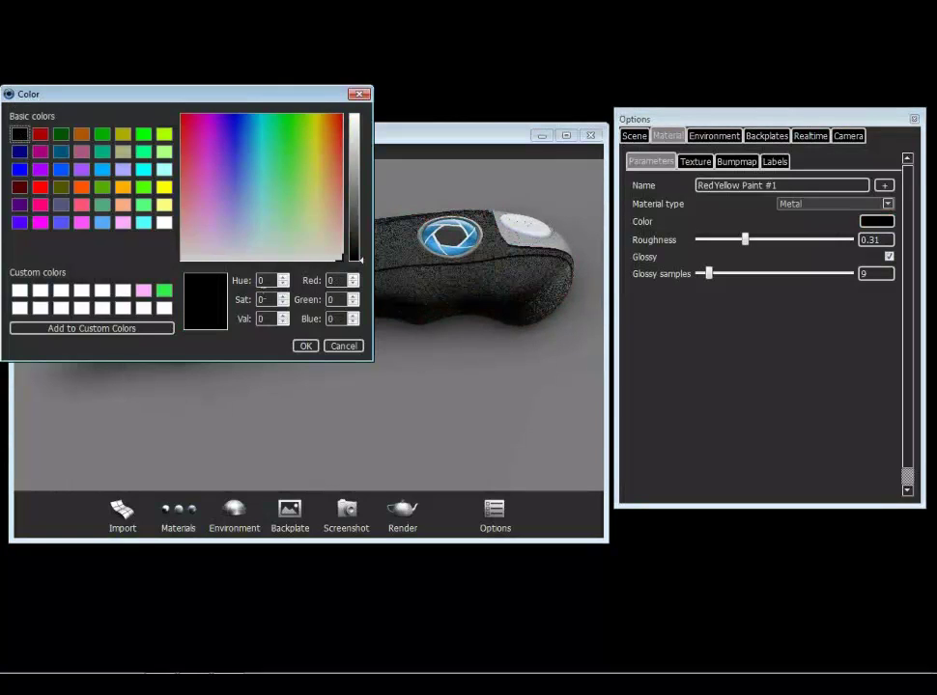
pyautogui.moveTo(354, 198); pyautogui.dragTo(361, 160)
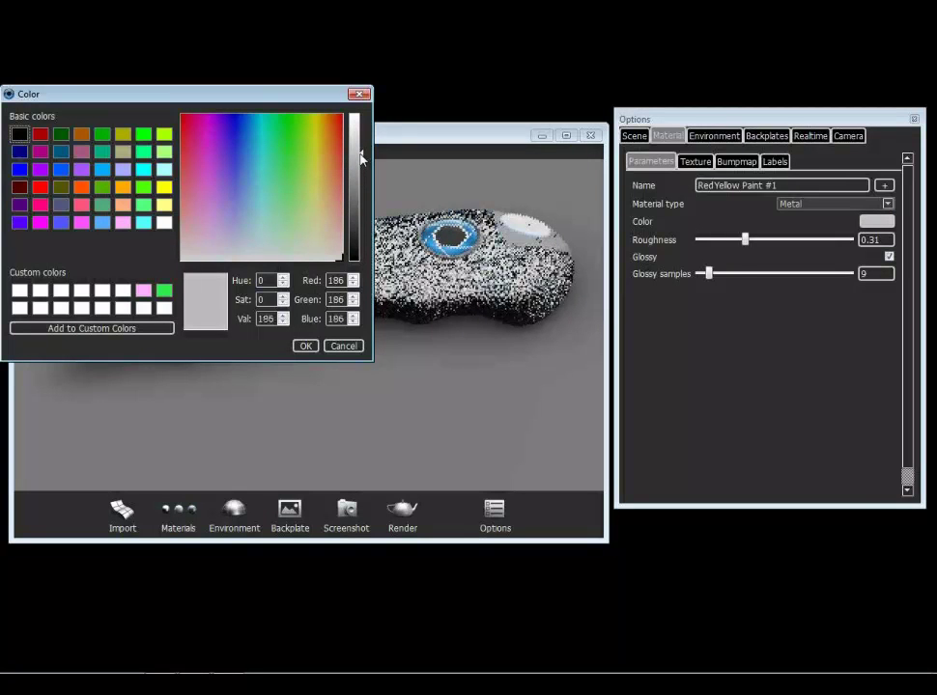
pyautogui.click(305, 346)
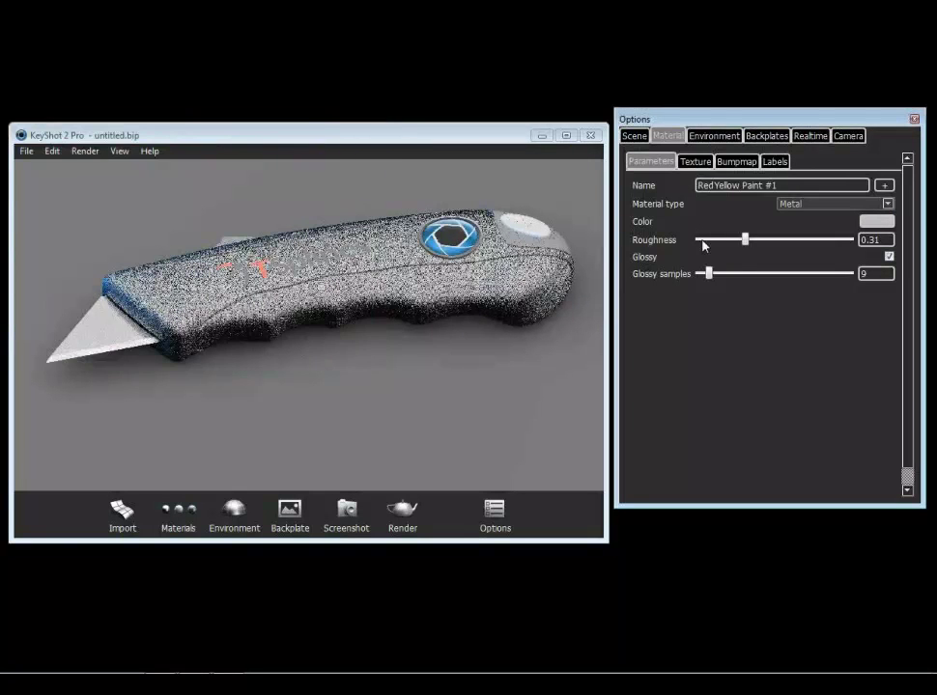
pyautogui.moveTo(748, 242); pyautogui.dragTo(715, 249)
# Turn off the camera's orthographic projection and frame a close-up of the body's grip and logos
pyautogui.moveTo(399, 349); pyautogui.dragTo(346, 341)
pyautogui.scroll(5, 435, 256)
pyautogui.moveTo(434, 256); pyautogui.dragTo(395, 289)
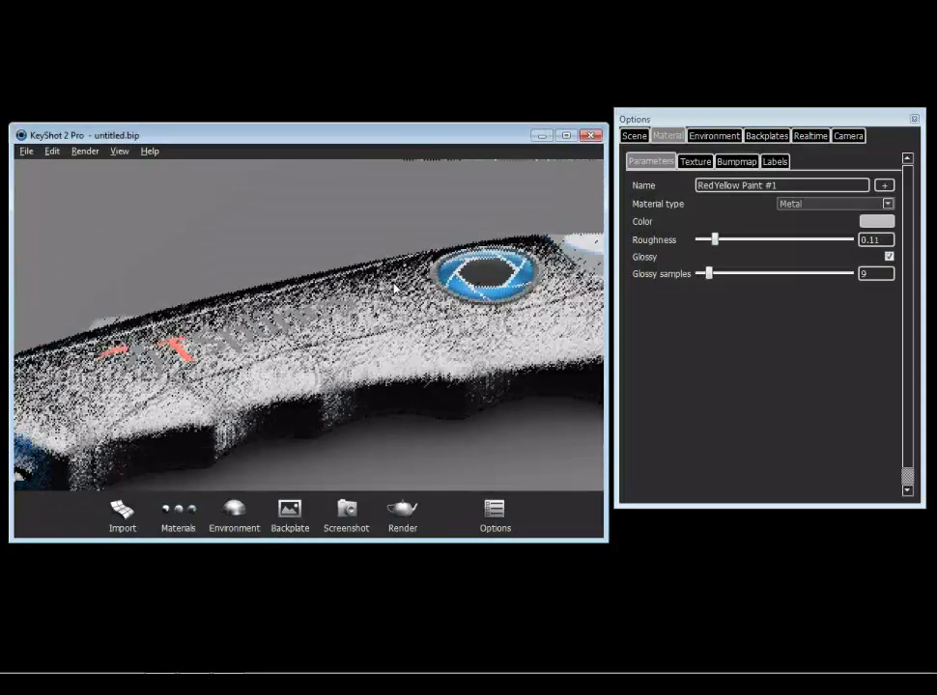
pyautogui.click(848, 135)
pyautogui.moveTo(456, 371); pyautogui.dragTo(433, 345)
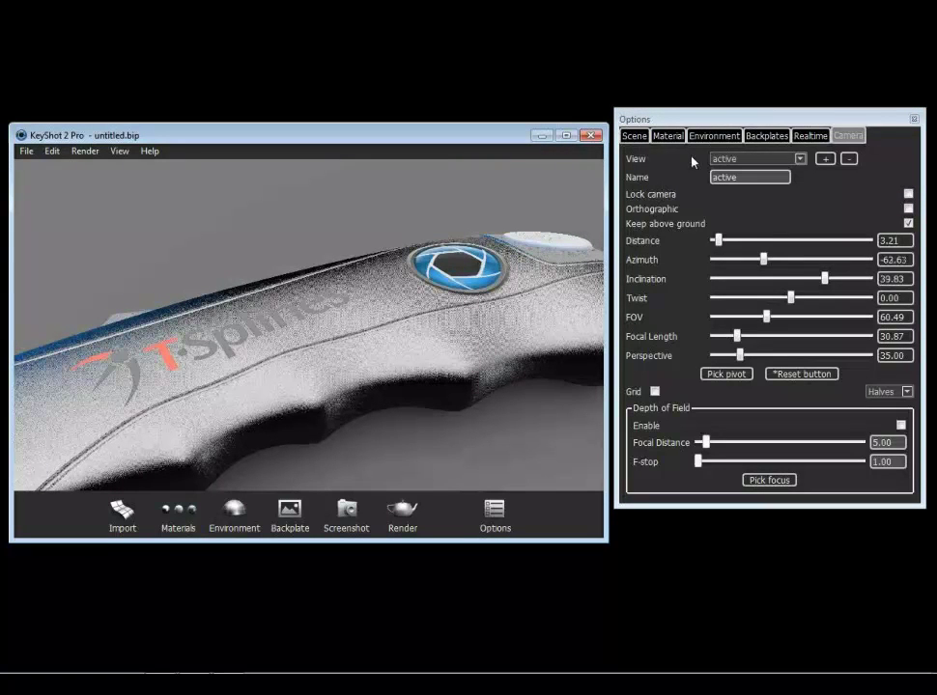
# Load Camouflage0011_S.jpg from the Latest textures folder as the bump map of the knife body's material
pyautogui.doubleClick(541, 318)
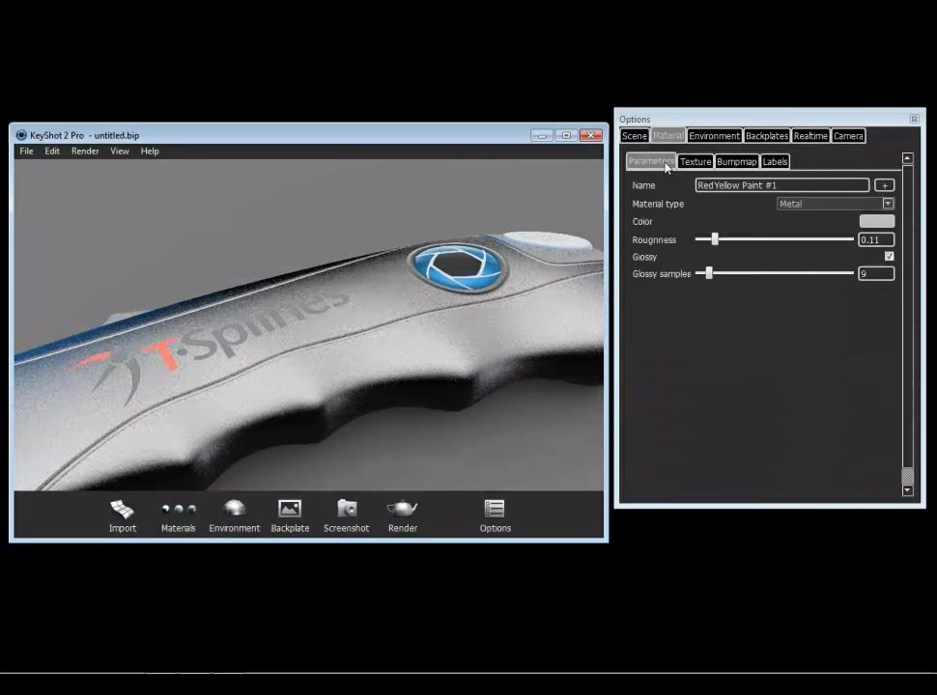
pyautogui.click(696, 162)
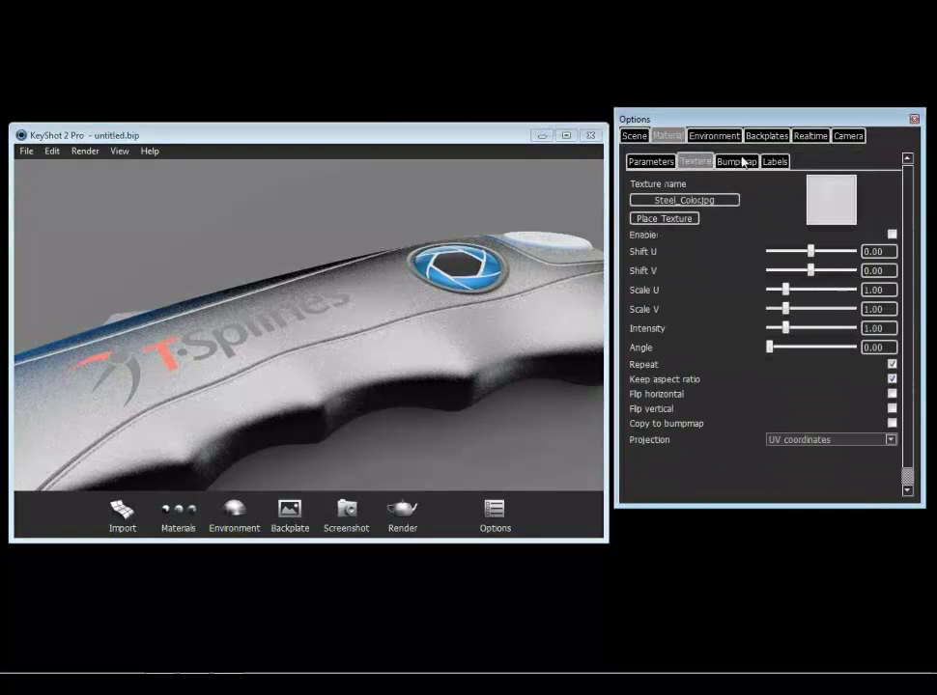
pyautogui.click(740, 162)
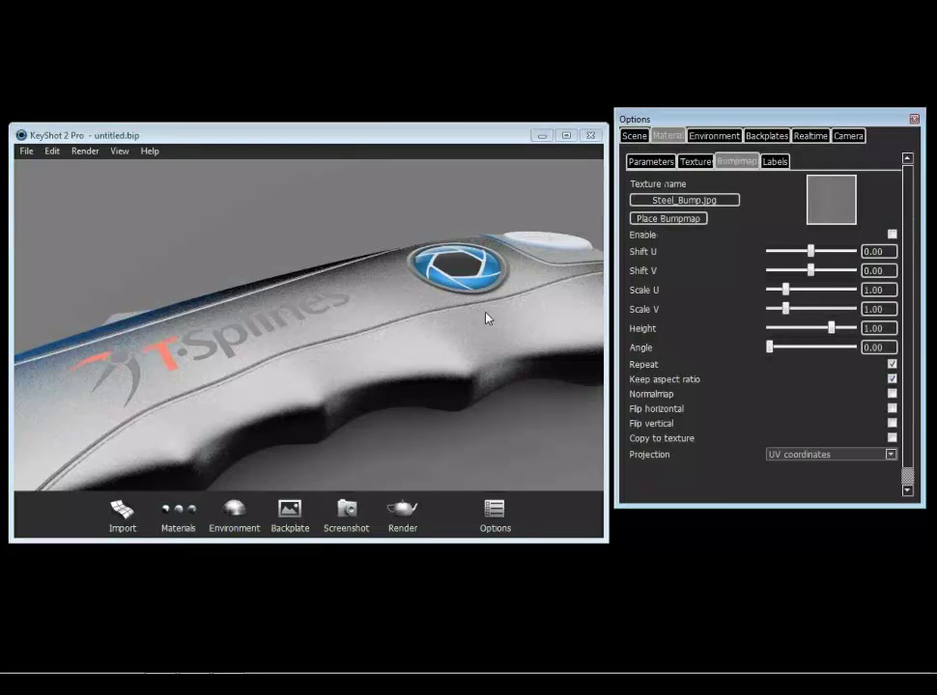
pyautogui.moveTo(426, 336); pyautogui.dragTo(445, 334)
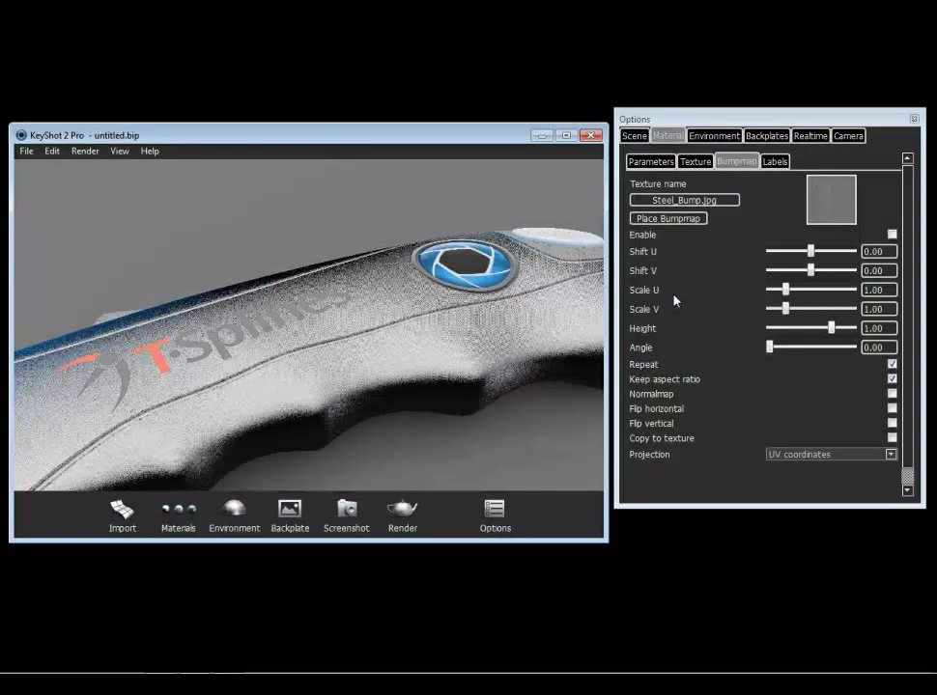
pyautogui.click(673, 201)
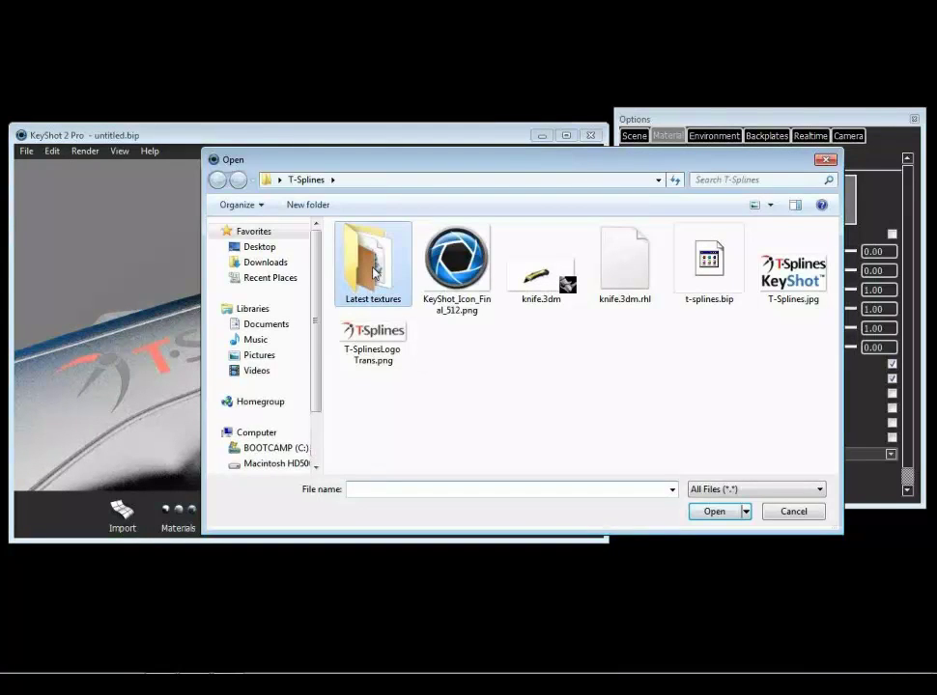
pyautogui.doubleClick(374, 272)
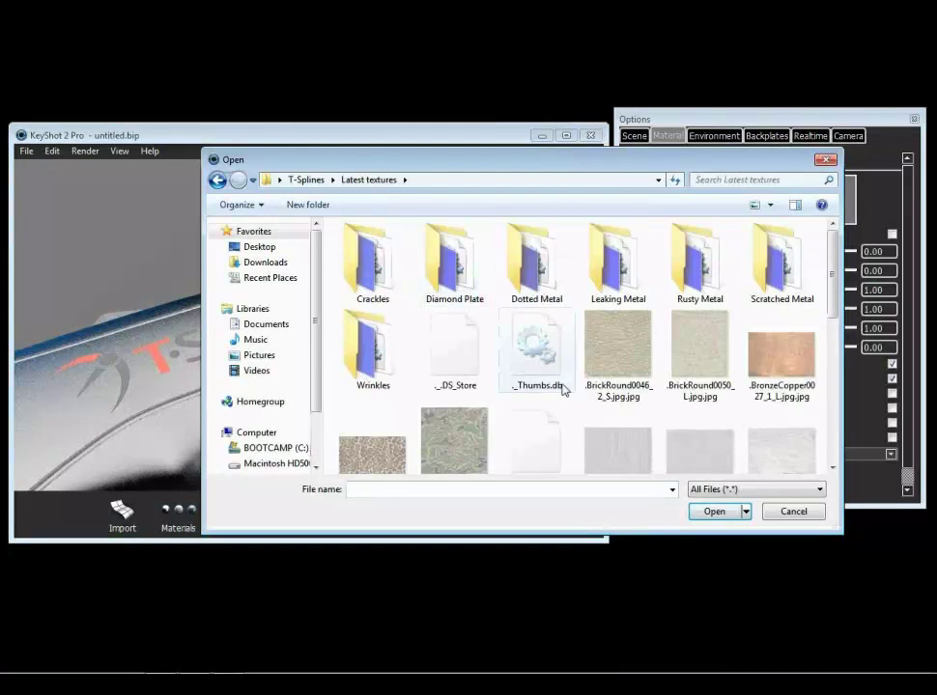
pyautogui.click(372, 454)
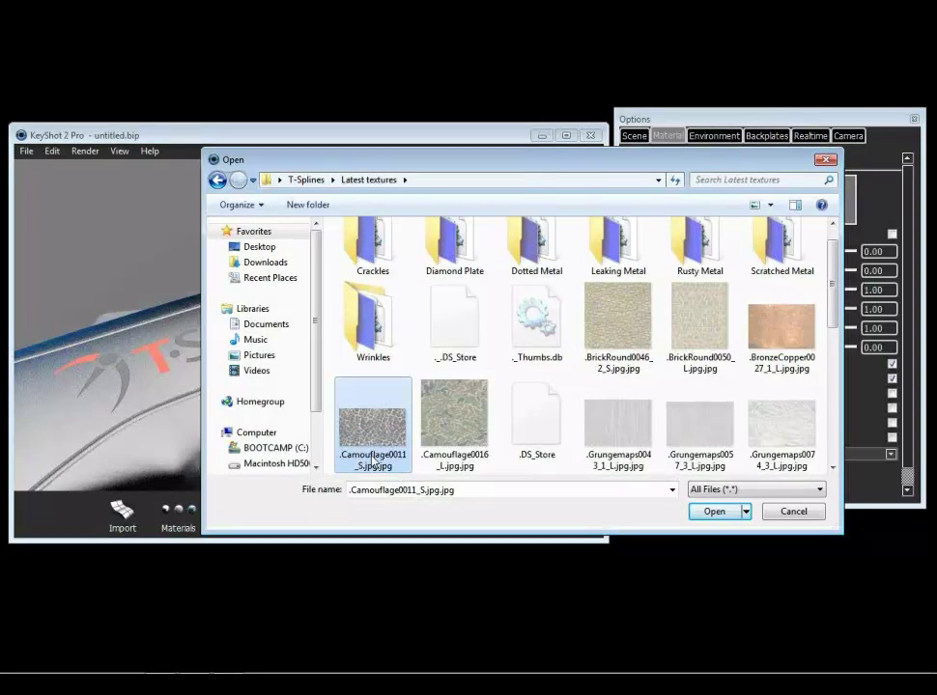
pyautogui.scroll(-5, 411, 418)
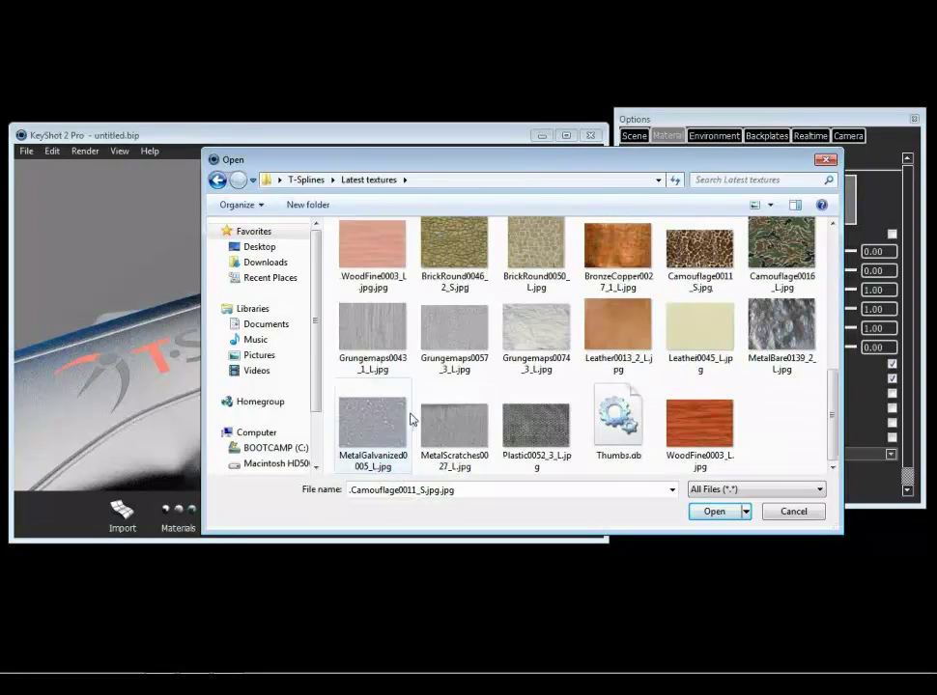
pyautogui.click(714, 511)
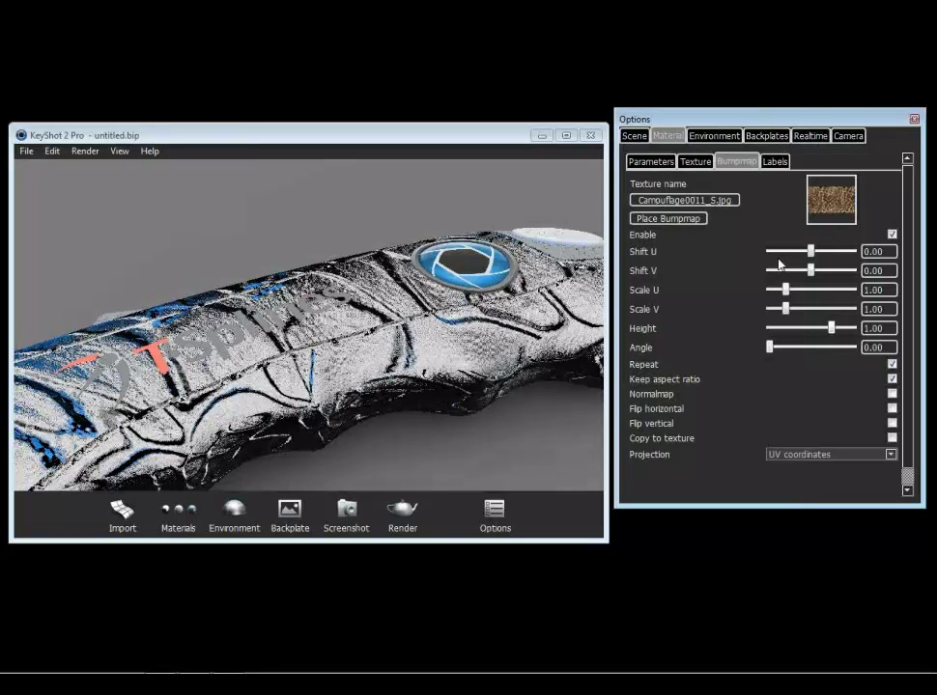
# Reduce the body's bump map to scale U 0.32 and V 0.18 with a height of 0.32, and frame the whole knife
pyautogui.moveTo(784, 316); pyautogui.dragTo(772, 318)
pyautogui.moveTo(830, 335); pyautogui.dragTo(818, 338)
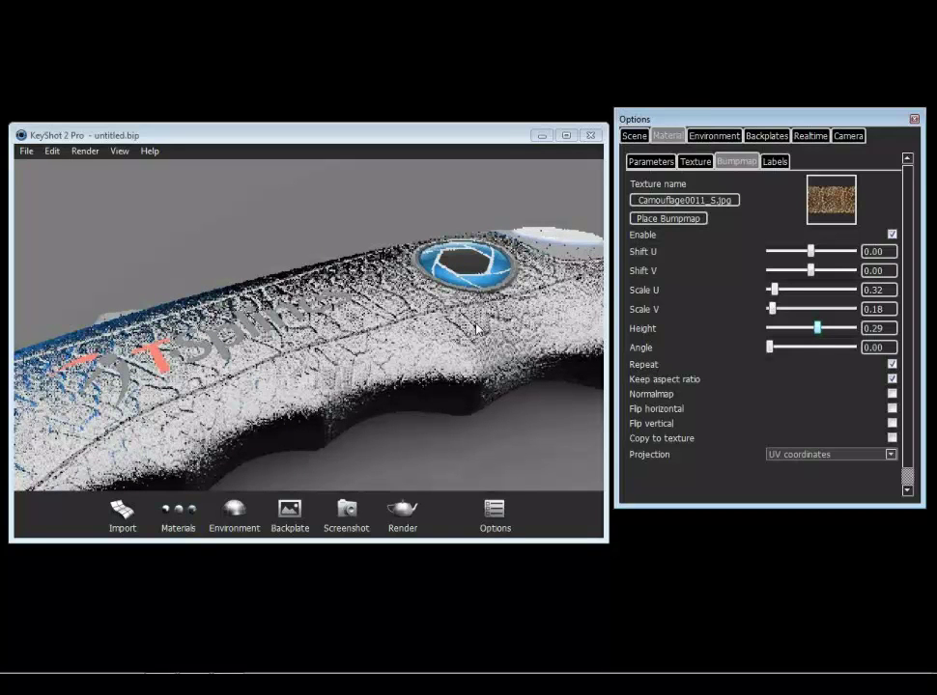
pyautogui.moveTo(441, 342); pyautogui.dragTo(427, 291)
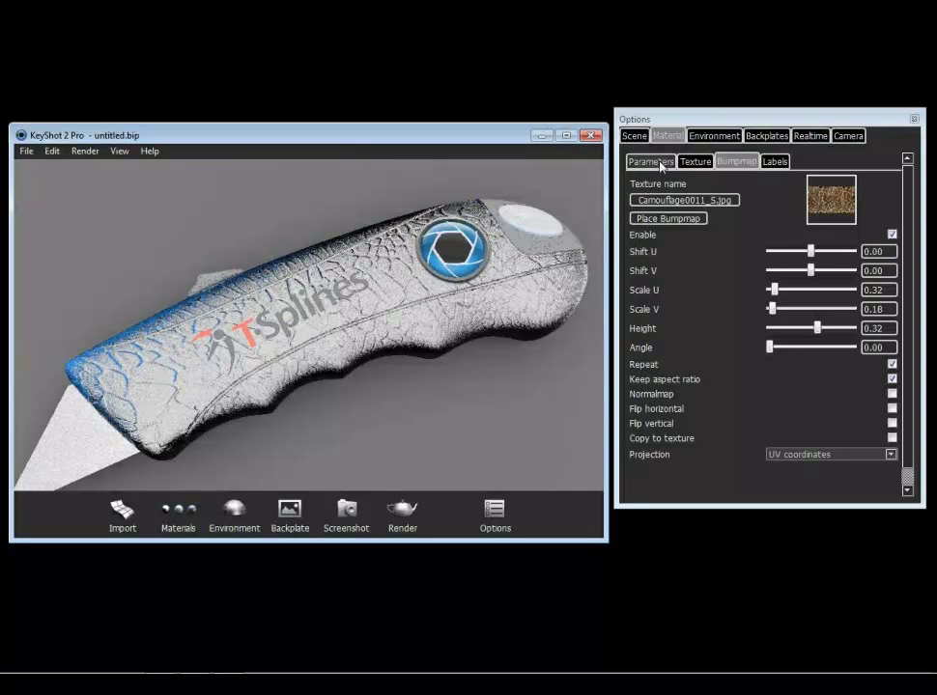
# Switch the body's bump map projection to Box map and enlarge its scale to U 2.59 and V 1.46
pyautogui.click(890, 455)
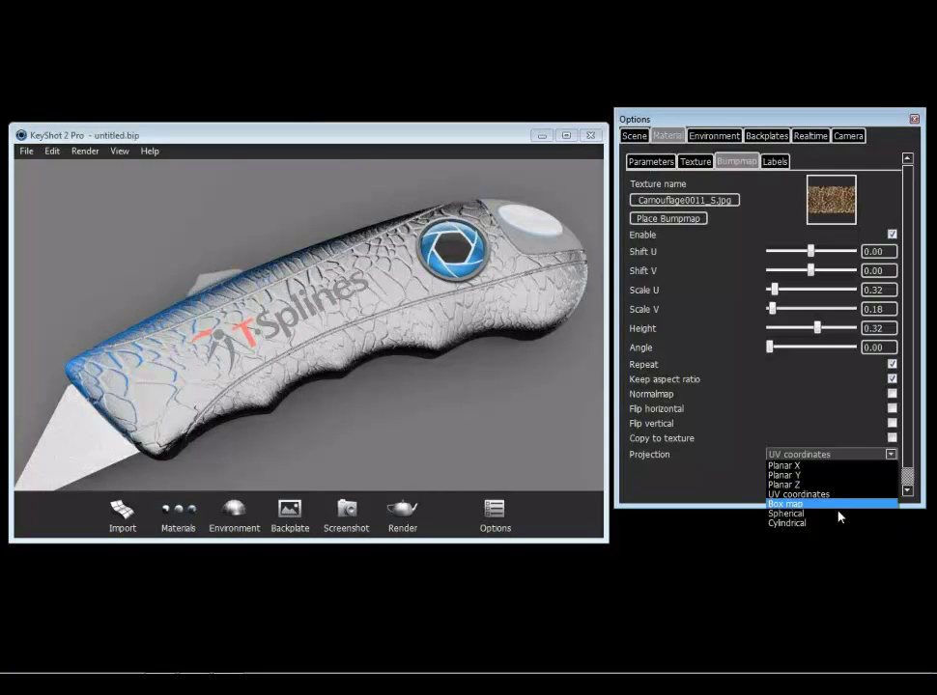
pyautogui.click(816, 504)
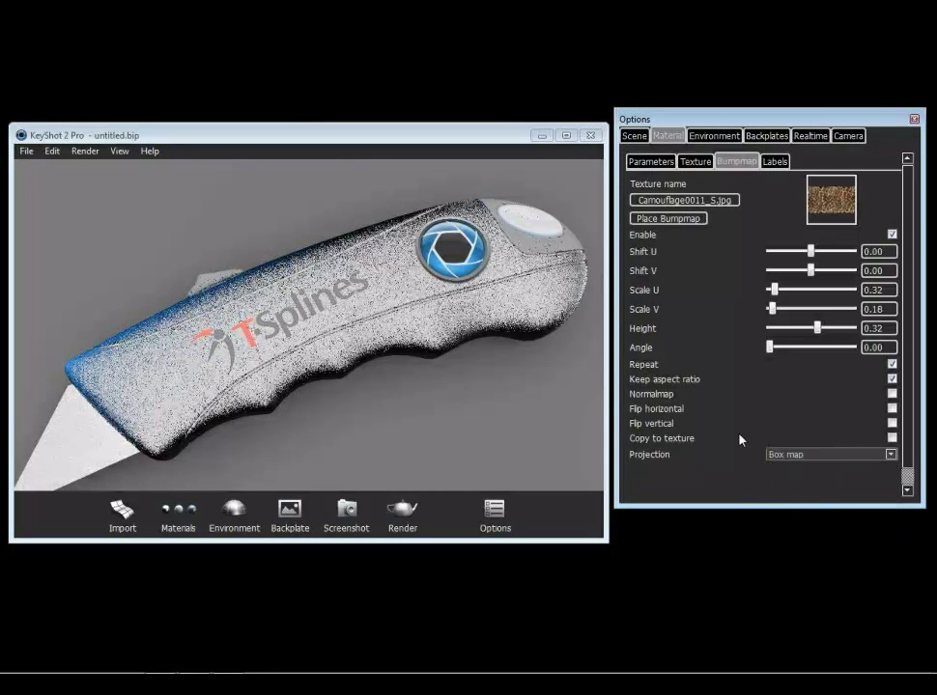
pyautogui.moveTo(782, 293); pyautogui.dragTo(816, 302)
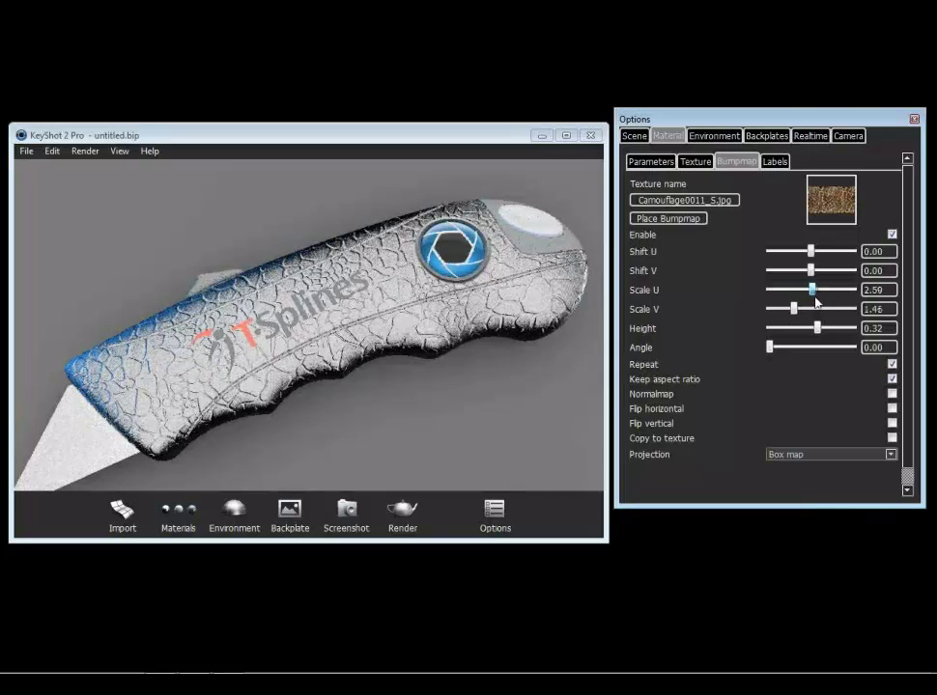